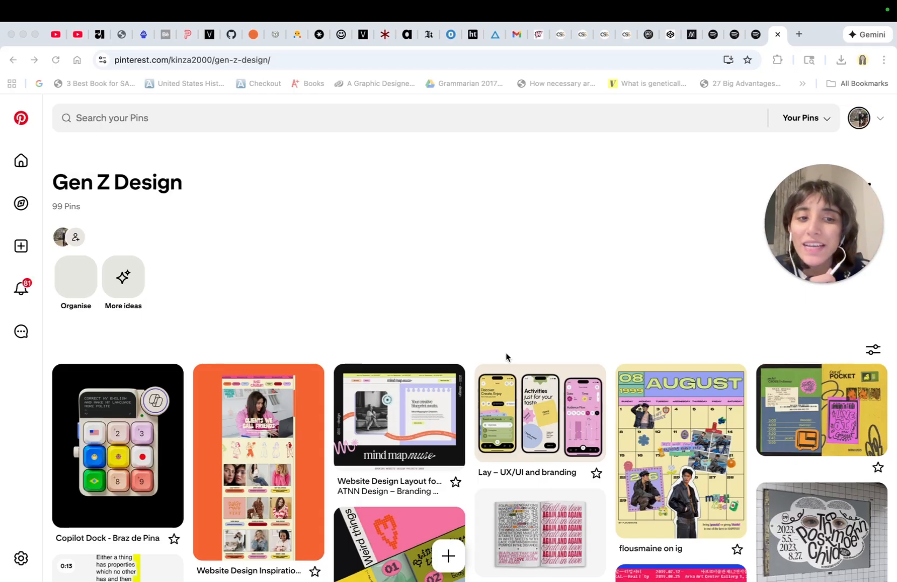
Step: Browse the Gen Z Design board on Pinterest and view its Out of Pocket and "mark; the firstfruit" pins for visual references
{"action": "scroll", "coordinate": [506, 356], "scroll_direction": "down", "scroll_amount": 1}
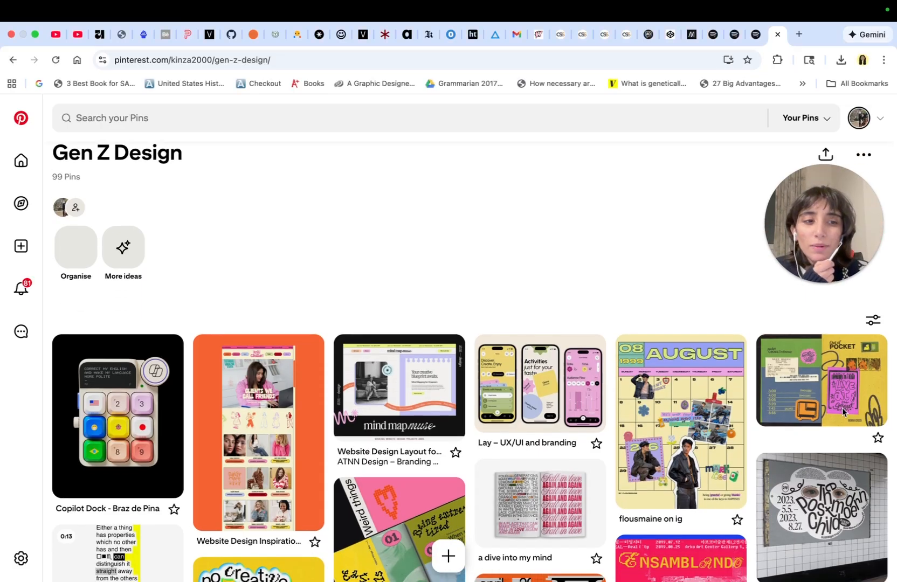
{"action": "left_click", "coordinate": [841, 410]}
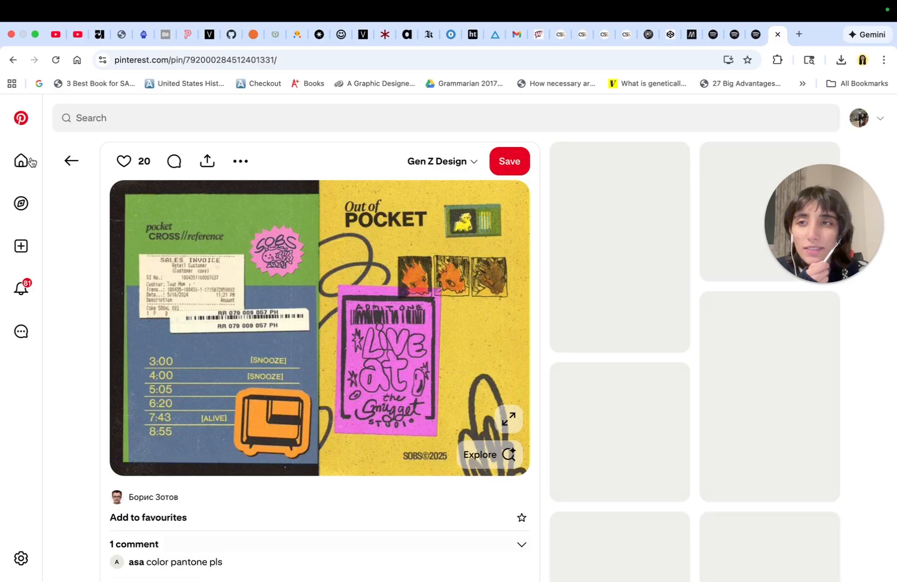
{"action": "scroll", "coordinate": [338, 468], "scroll_direction": "down", "scroll_amount": 10}
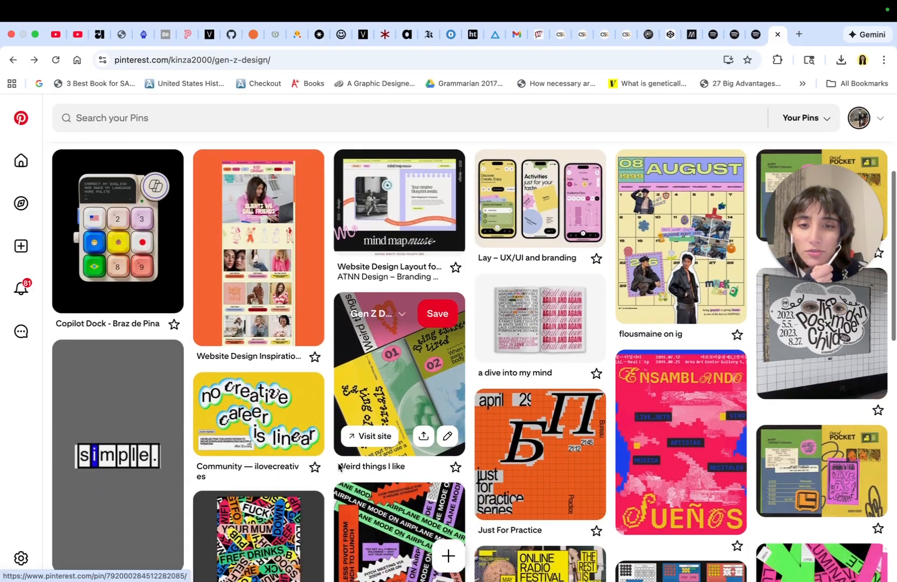
{"action": "scroll", "coordinate": [338, 468], "scroll_direction": "down", "scroll_amount": 6}
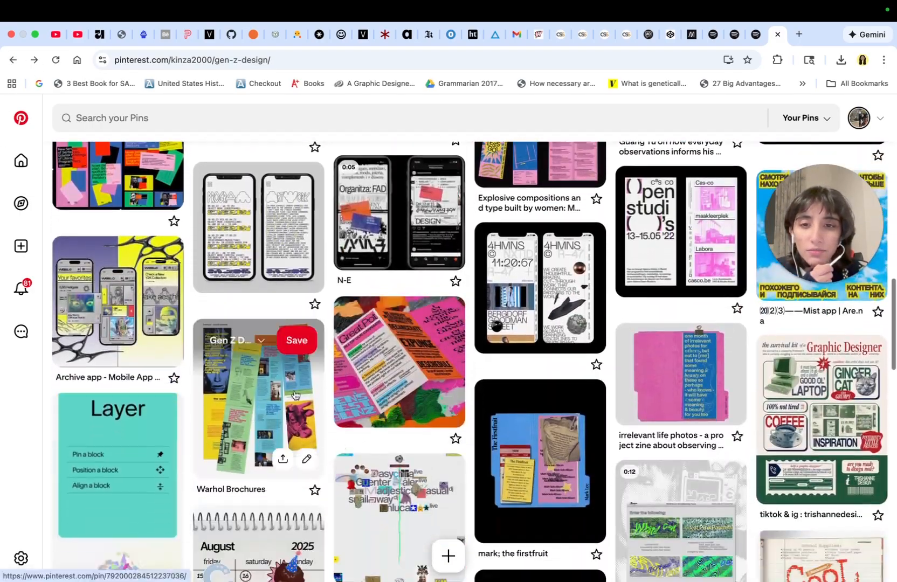
{"action": "scroll", "coordinate": [295, 395], "scroll_direction": "down", "scroll_amount": 3}
{"action": "left_click", "coordinate": [484, 371]}
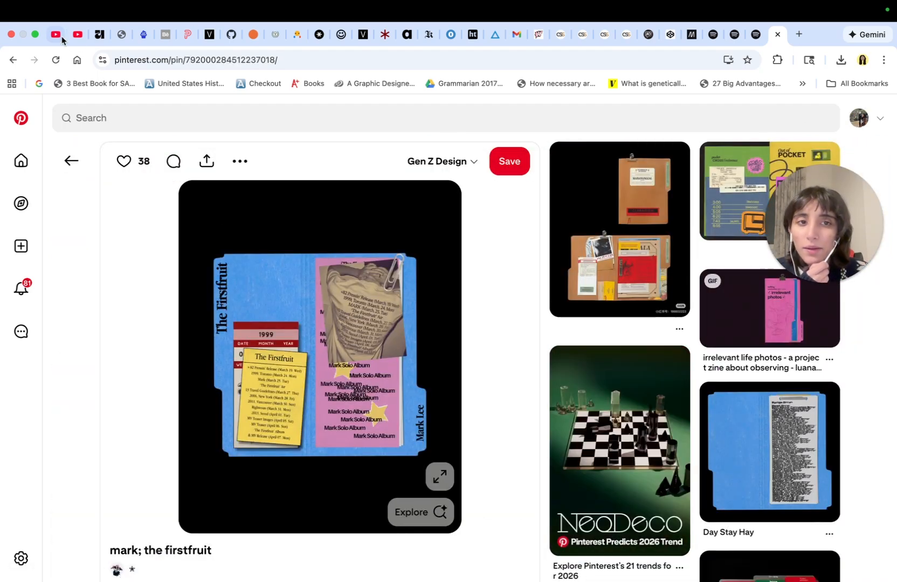
{"action": "left_click", "coordinate": [588, 233]}
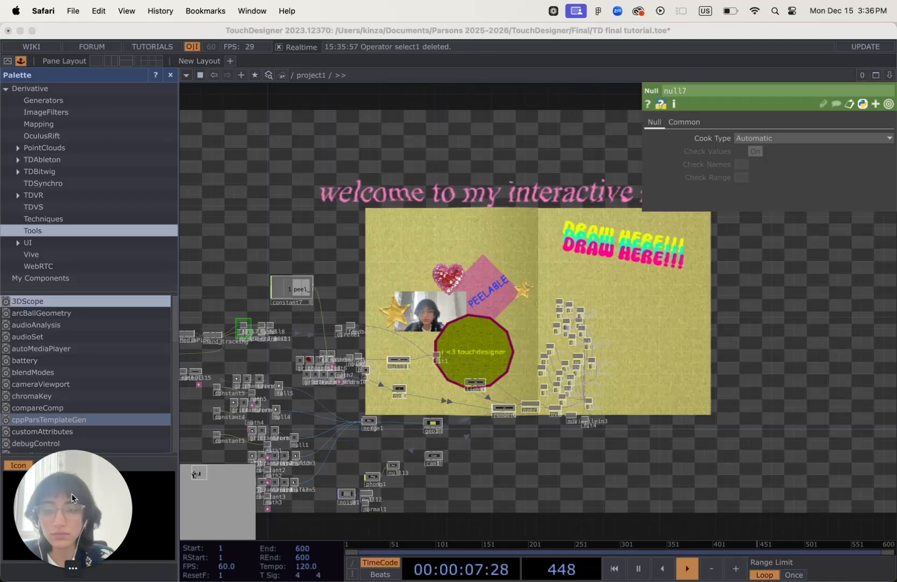
Step: Switch to TouchDesigner and delete every operator in the project1 network
{"action": "left_click_drag", "start_coordinate": [574, 472], "coordinate": [785, 441]}
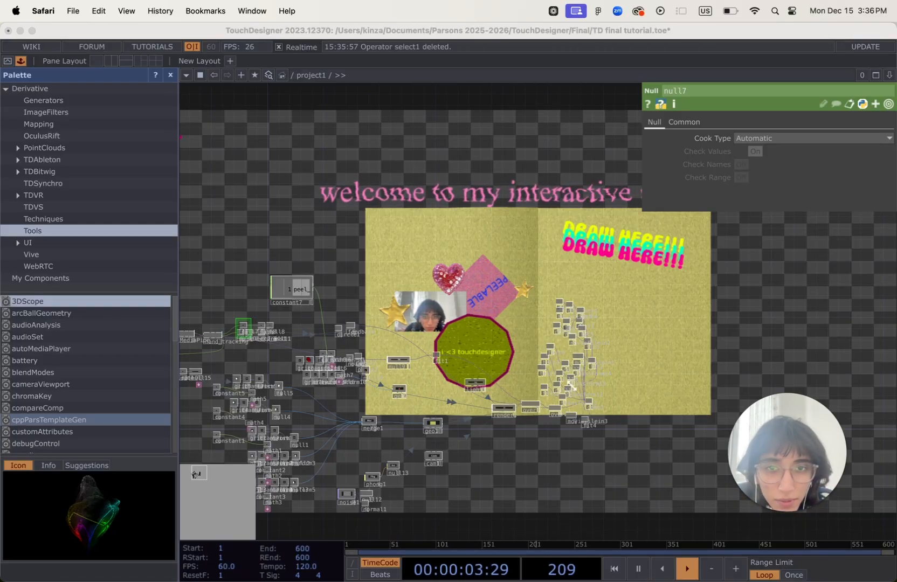
{"action": "left_click_drag", "start_coordinate": [506, 460], "coordinate": [621, 453]}
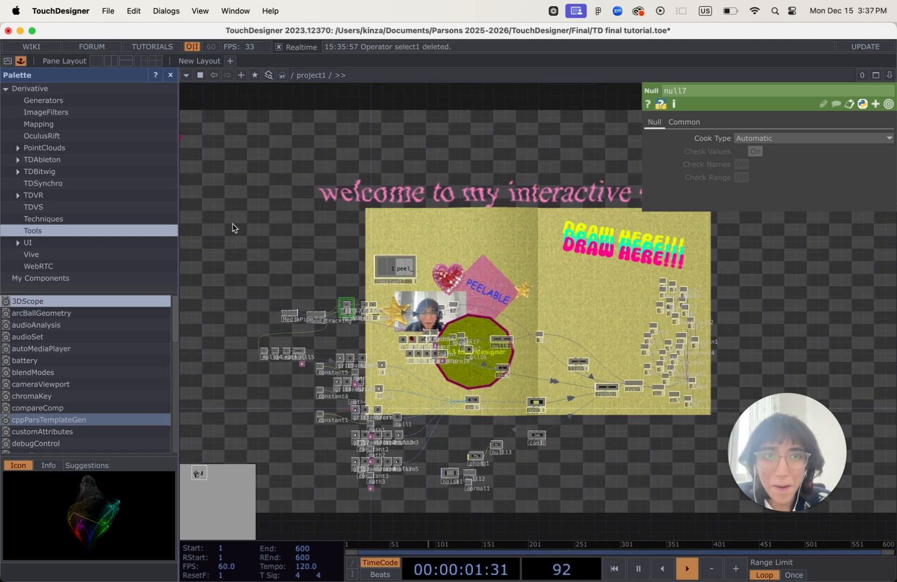
{"action": "right_click_drag", "start_coordinate": [232, 225], "coordinate": [723, 511]}
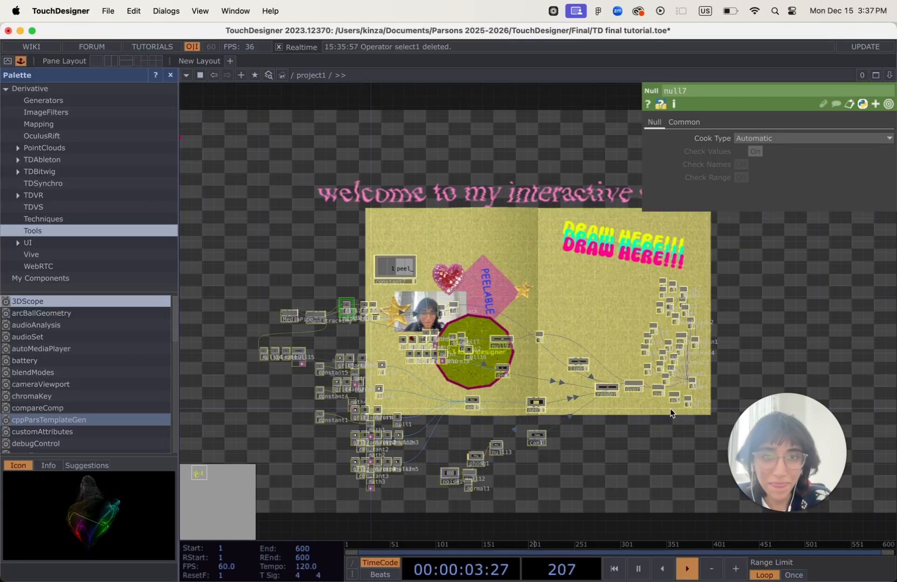
{"action": "key", "text": "Delete"}
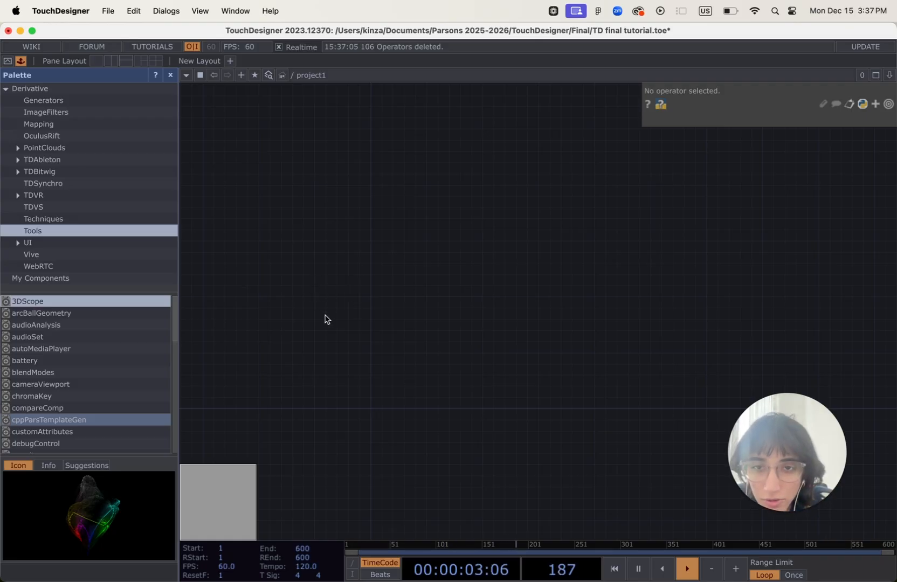
Step: Switch to the Finder window showing the toxes folder and load MediaPipe.tox into the empty project1 network
{"action": "key", "text": "ctrl+Up"}
{"action": "left_click", "coordinate": [296, 462]}
{"action": "left_click", "coordinate": [391, 248]}
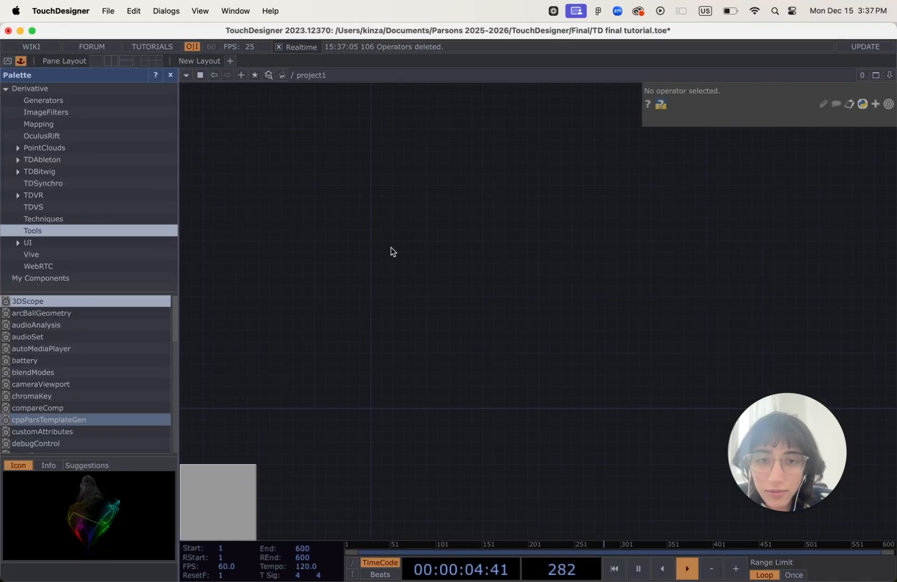
{"action": "key", "text": "ctrl+Up"}
{"action": "left_click", "coordinate": [344, 427]}
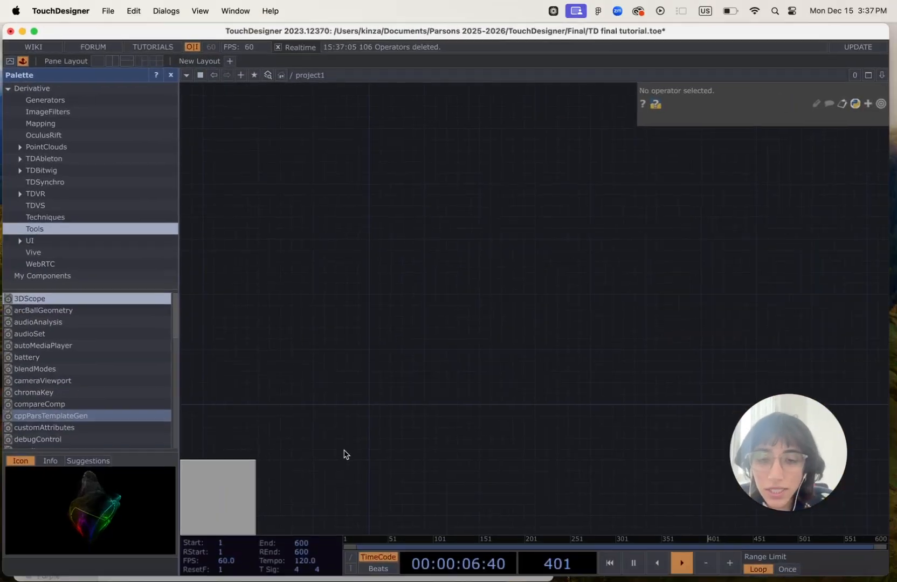
{"action": "key", "text": "ctrl+Up"}
{"action": "left_click", "coordinate": [333, 484]}
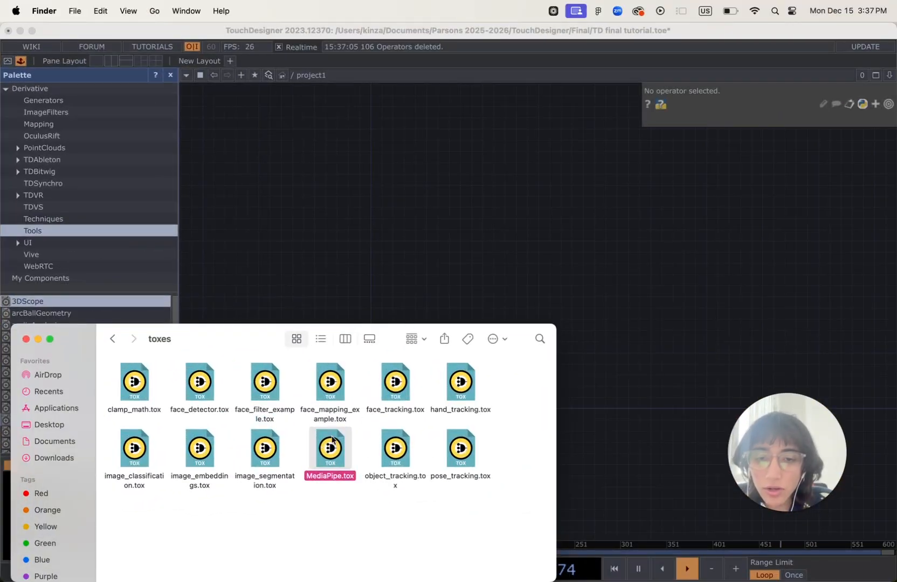
{"action": "left_click_drag", "start_coordinate": [333, 439], "coordinate": [340, 245]}
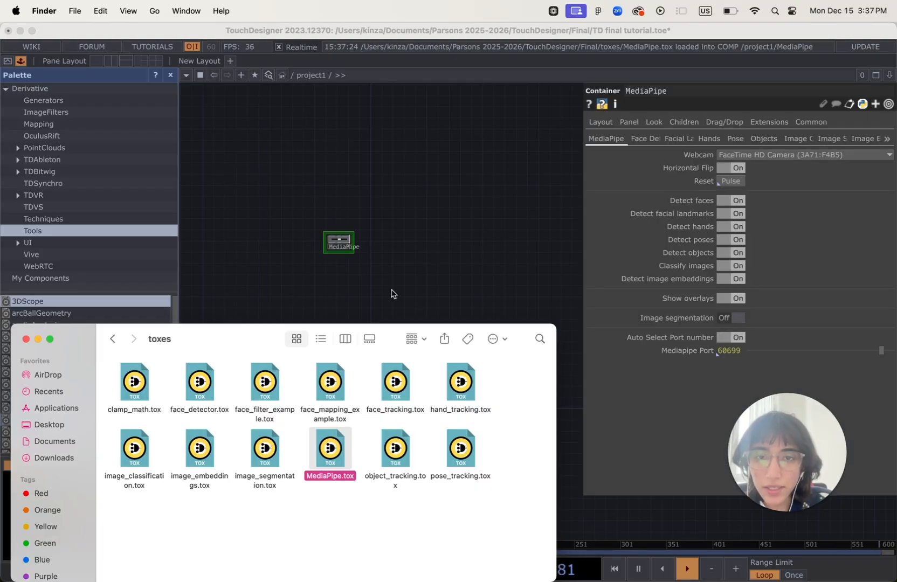
Step: Load hand_tracking.tox into the network beside the MediaPipe component and close the Finder window
{"action": "scroll", "coordinate": [336, 277], "scroll_direction": "up", "scroll_amount": 2}
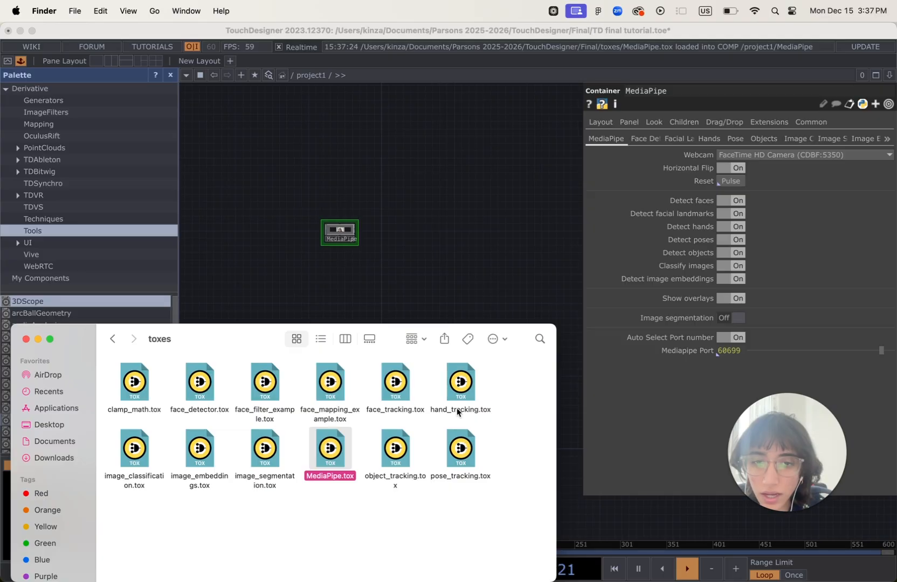
{"action": "left_click", "coordinate": [460, 392]}
{"action": "left_click_drag", "start_coordinate": [462, 390], "coordinate": [399, 234]}
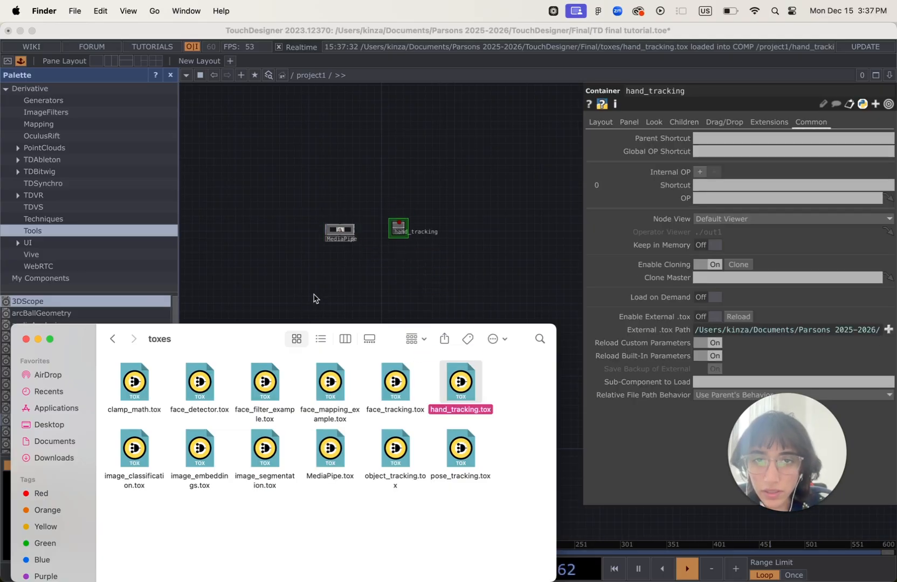
{"action": "left_click", "coordinate": [25, 339]}
Step: Examine the MediaPipe component's webcam preview up close and the Layout, Panel and Look parameters of hand_tracking
{"action": "scroll", "coordinate": [323, 291], "scroll_direction": "up", "scroll_amount": 3}
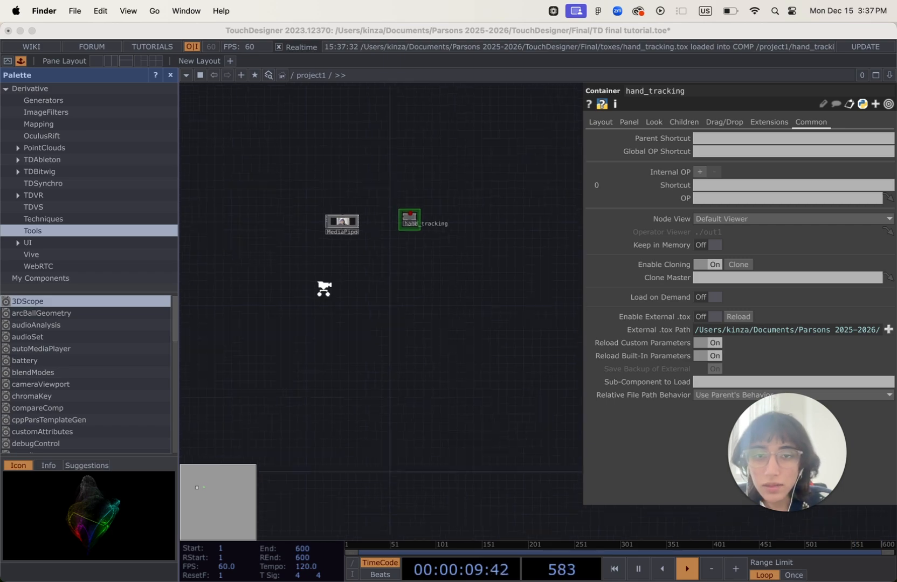
{"action": "scroll", "coordinate": [437, 293], "scroll_direction": "up", "scroll_amount": 2}
{"action": "scroll", "coordinate": [437, 291], "scroll_direction": "up", "scroll_amount": 3}
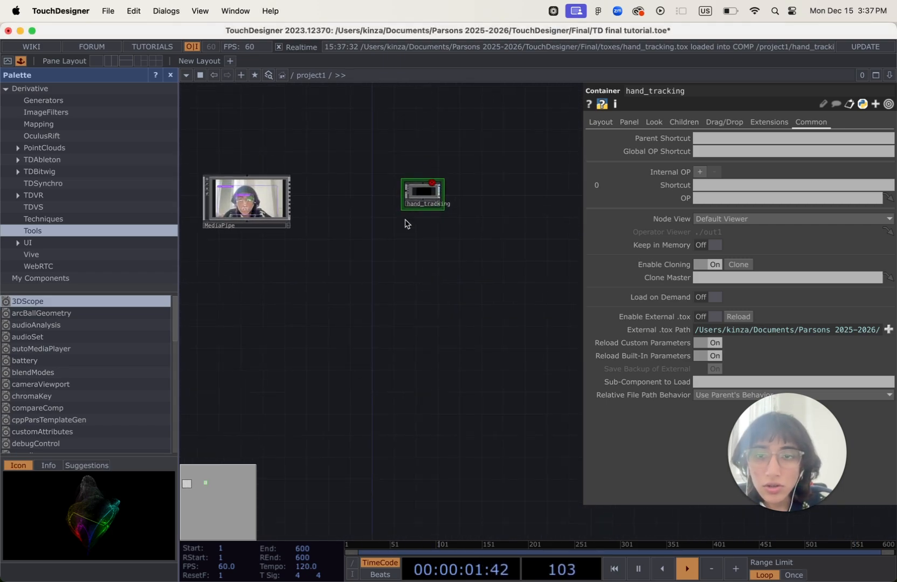
{"action": "scroll", "coordinate": [284, 315], "scroll_direction": "up", "scroll_amount": 3}
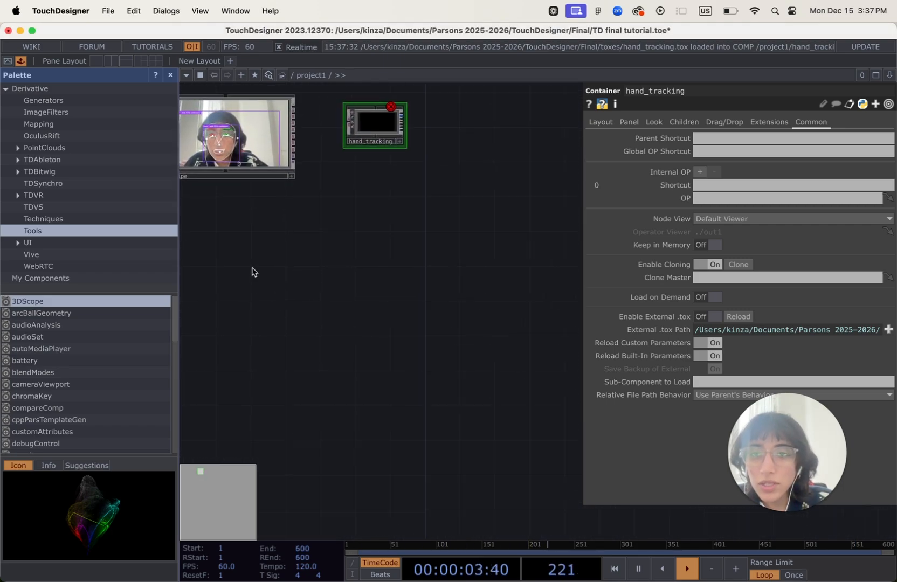
{"action": "left_click_drag", "start_coordinate": [252, 270], "coordinate": [351, 376]}
{"action": "scroll", "coordinate": [377, 336], "scroll_direction": "up", "scroll_amount": 3}
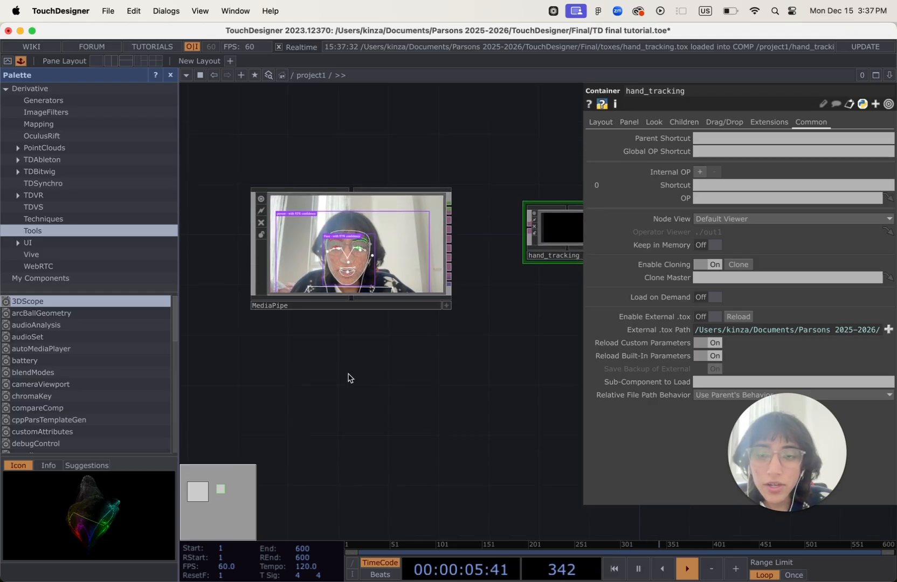
{"action": "scroll", "coordinate": [340, 364], "scroll_direction": "up", "scroll_amount": 2}
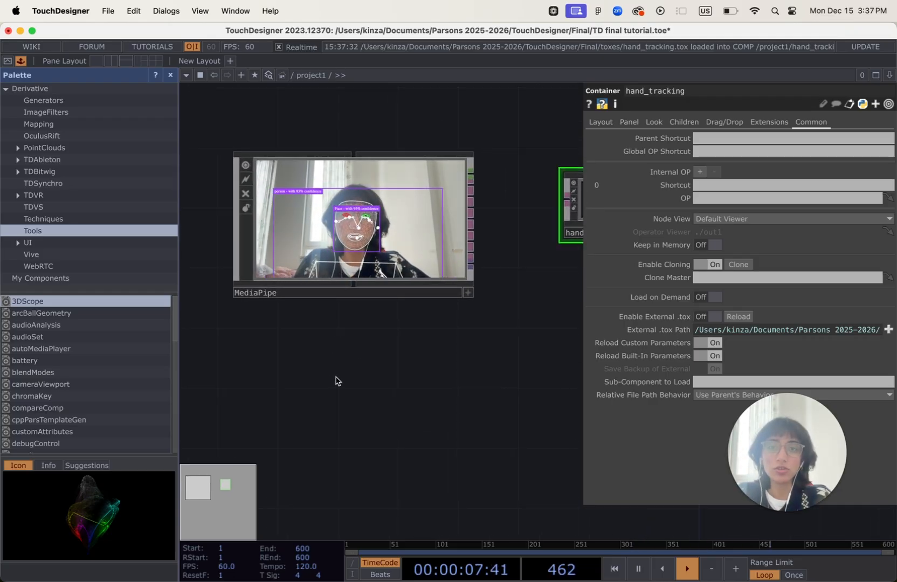
{"action": "left_click", "coordinate": [604, 123]}
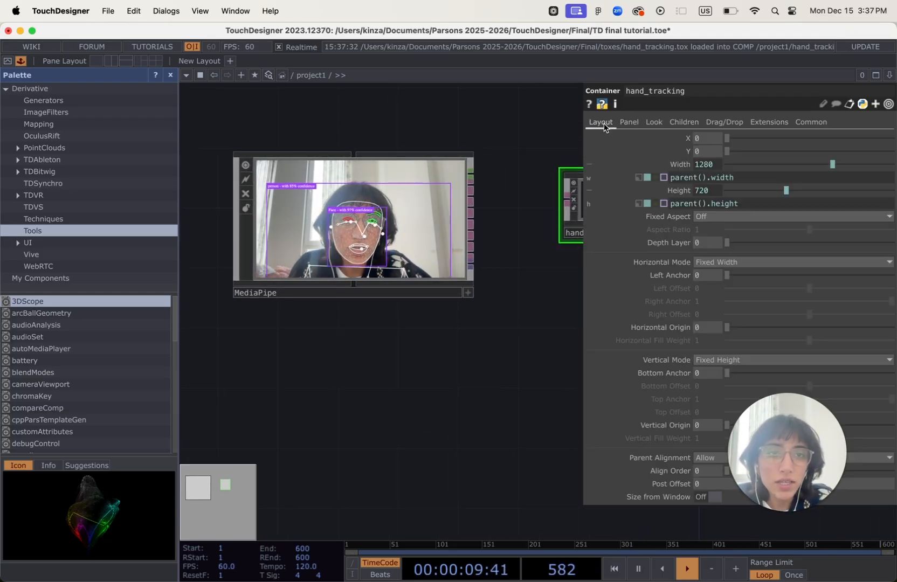
{"action": "left_click", "coordinate": [630, 122]}
{"action": "left_click", "coordinate": [661, 123]}
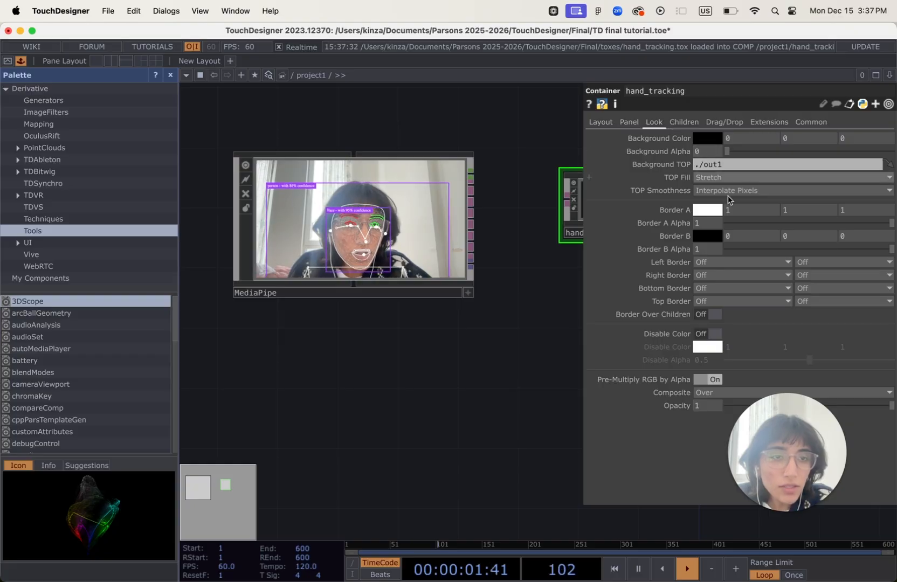
Step: Disable MediaPipe's face, facial landmark, pose, object, image classification and image embedding detection plus overlays, leaving Detect hands on
{"action": "left_click", "coordinate": [328, 206]}
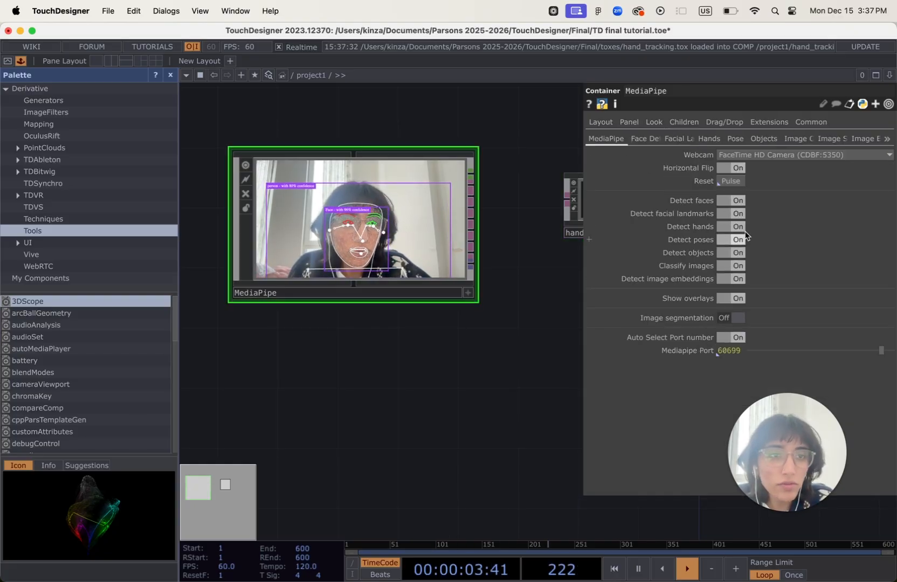
{"action": "left_click", "coordinate": [737, 212]}
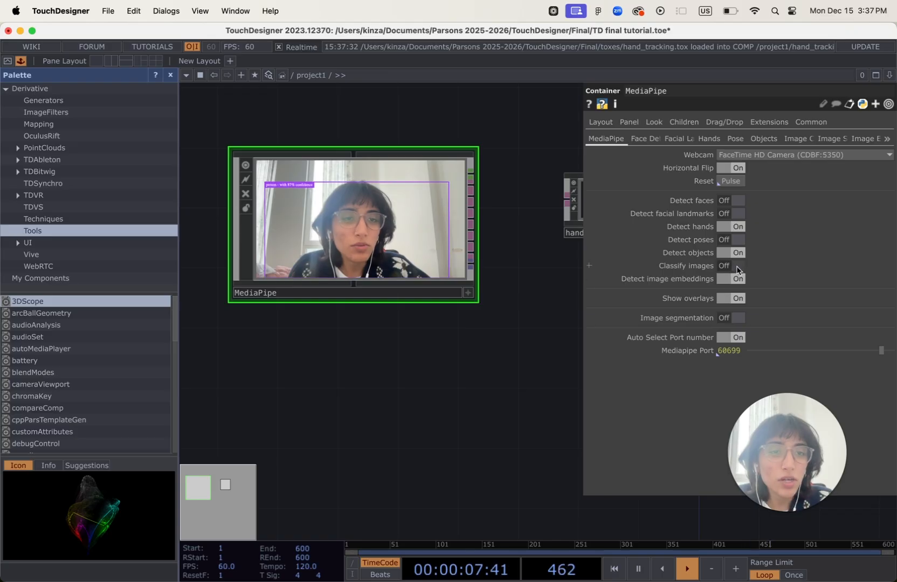
{"action": "left_click", "coordinate": [734, 258]}
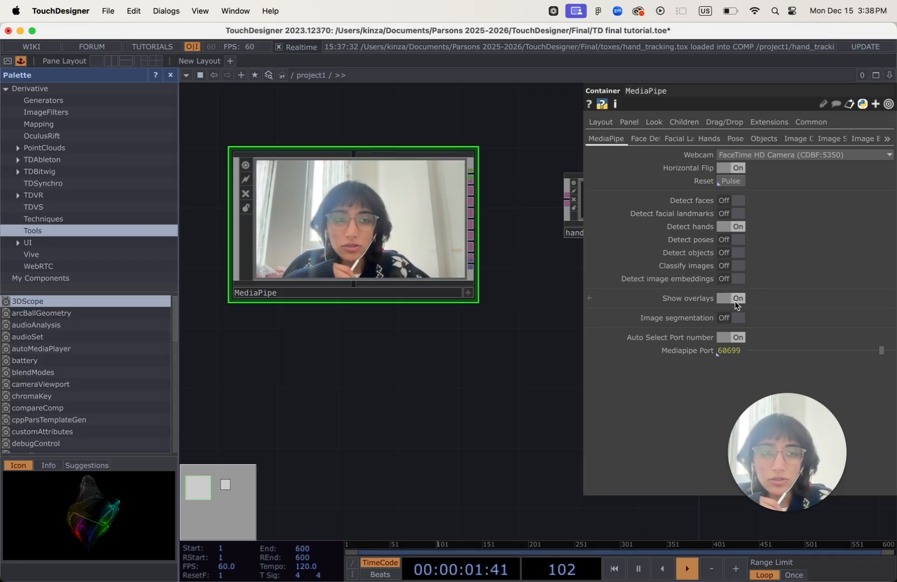
{"action": "left_click_drag", "start_coordinate": [532, 363], "coordinate": [456, 410]}
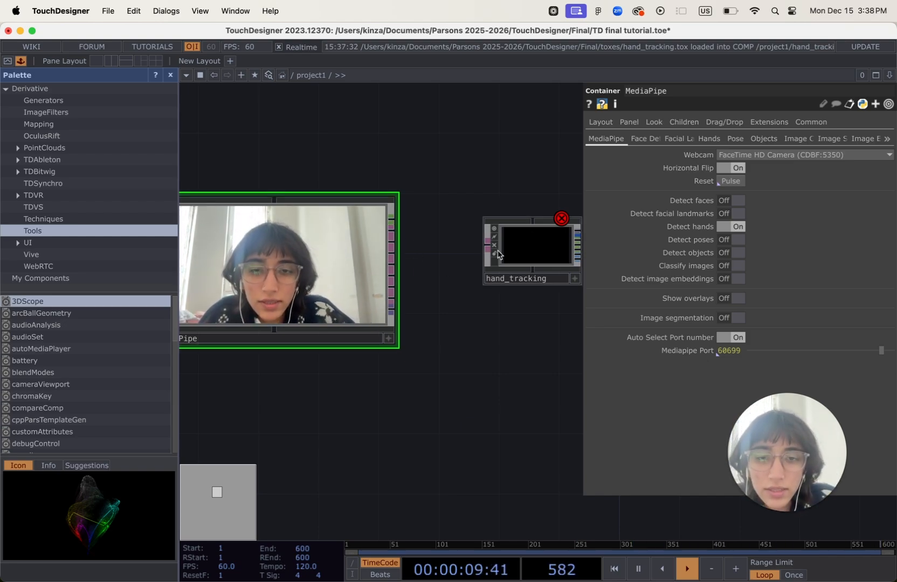
{"action": "scroll", "coordinate": [409, 255], "scroll_direction": "up", "scroll_amount": 1}
{"action": "left_click_drag", "start_coordinate": [438, 253], "coordinate": [456, 253]}
{"action": "scroll", "coordinate": [446, 258], "scroll_direction": "up", "scroll_amount": 2}
{"action": "scroll", "coordinate": [465, 272], "scroll_direction": "down", "scroll_amount": 2}
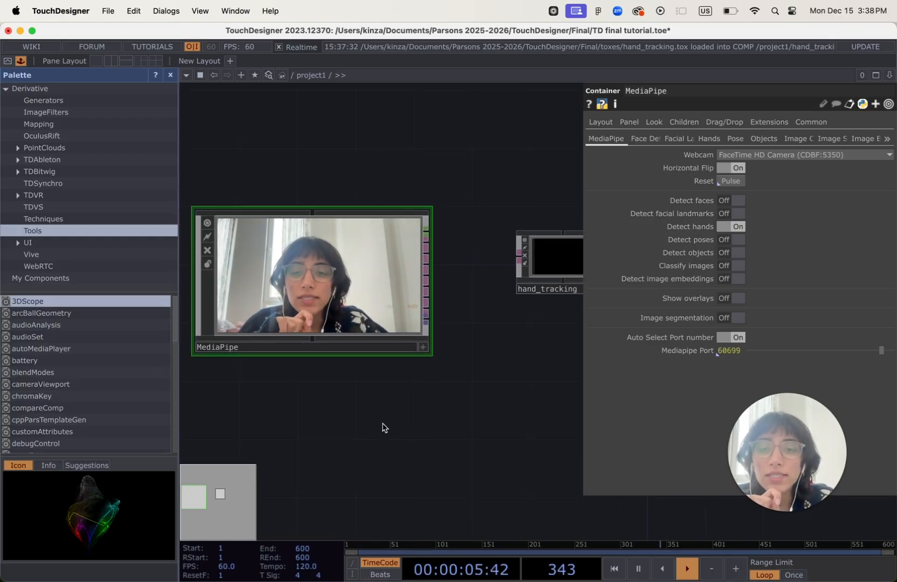
Step: Open Finder, move its window clear of the MediaPipe component and show the Documents folder
{"action": "key", "text": "ctrl+Up"}
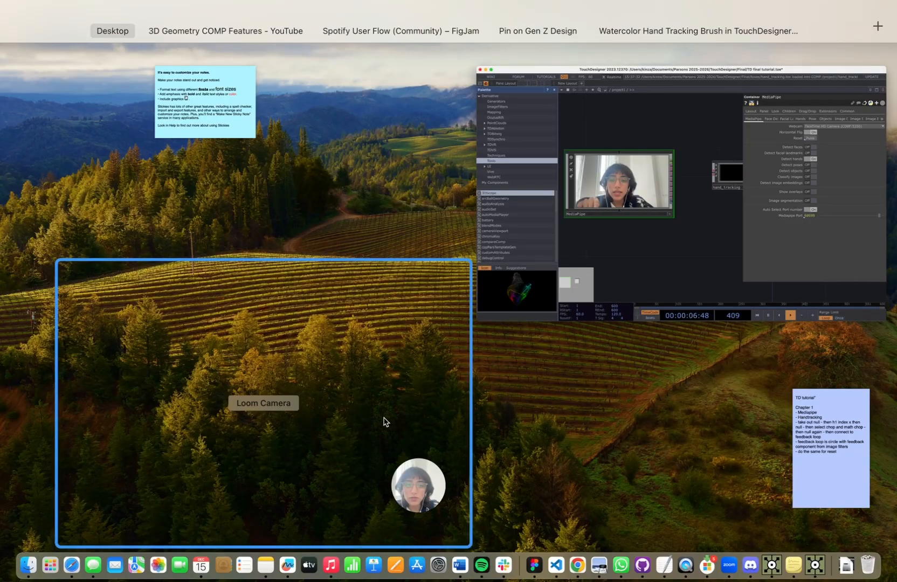
{"action": "left_click", "coordinate": [10, 563]}
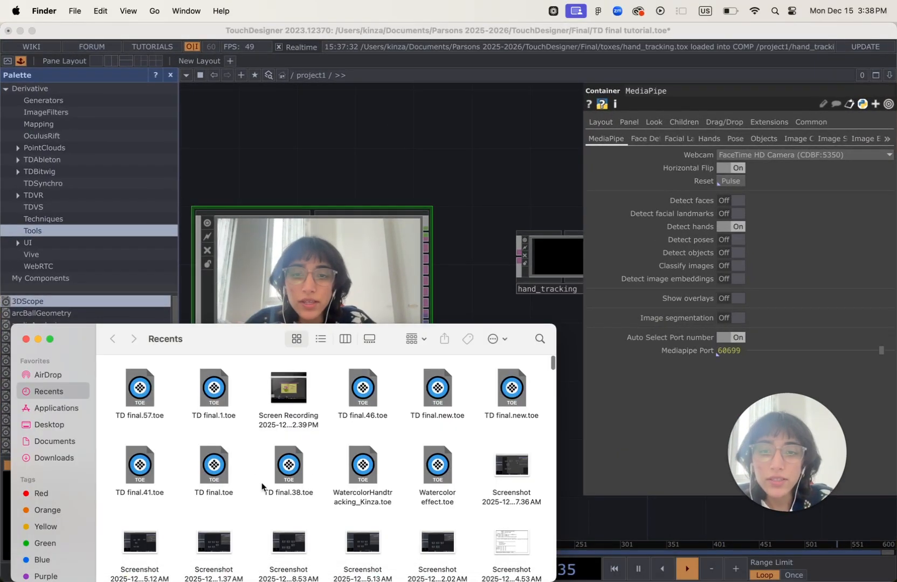
{"action": "left_click_drag", "start_coordinate": [252, 344], "coordinate": [636, 113]}
{"action": "left_click", "coordinate": [457, 213]}
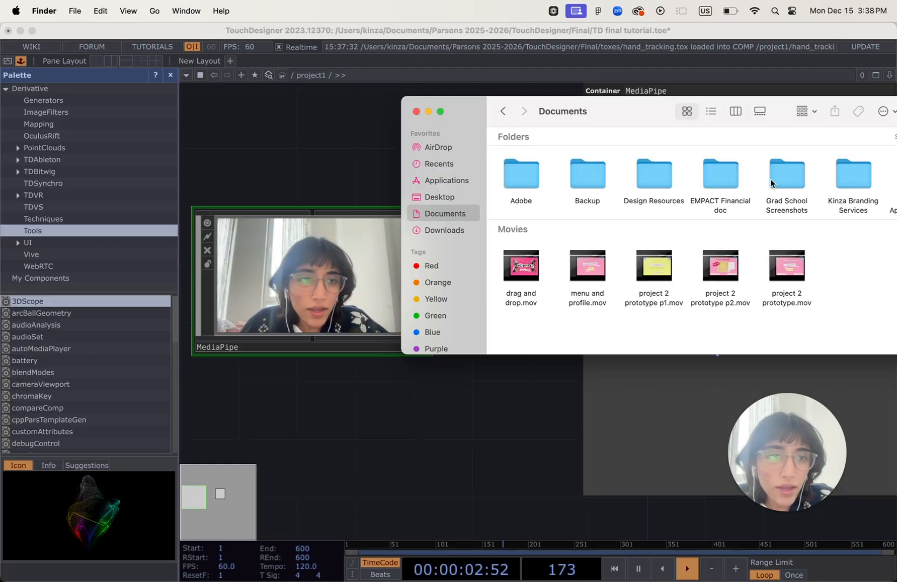
Step: Open the toxes folder inside Parsons 2025-2026, TouchDesigner, Final to show where the component files are stored
{"action": "scroll", "coordinate": [791, 184], "scroll_direction": "right", "scroll_amount": 2}
{"action": "scroll", "coordinate": [791, 184], "scroll_direction": "right", "scroll_amount": 5}
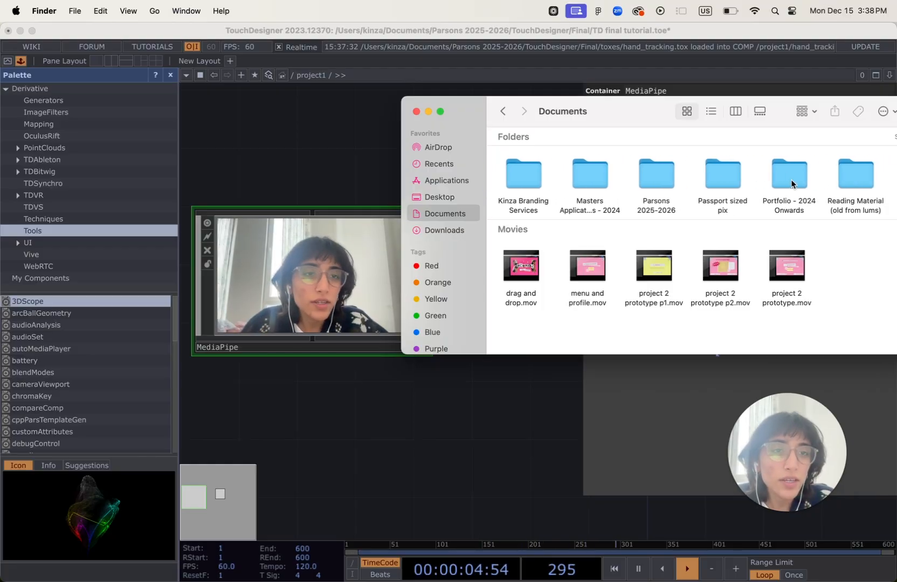
{"action": "left_click", "coordinate": [645, 182]}
{"action": "double_click", "coordinate": [645, 182]}
{"action": "double_click", "coordinate": [710, 163]}
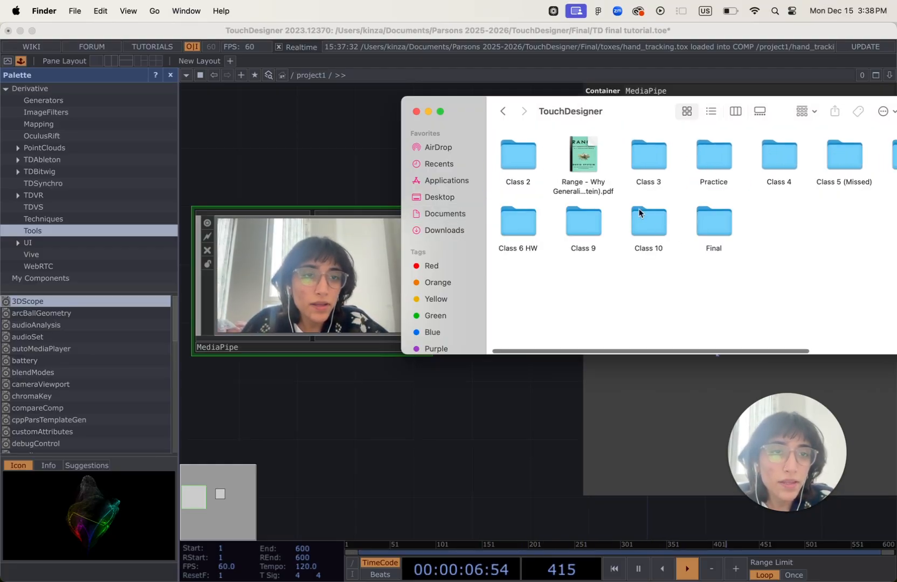
{"action": "left_click", "coordinate": [716, 221]}
{"action": "double_click", "coordinate": [716, 221]}
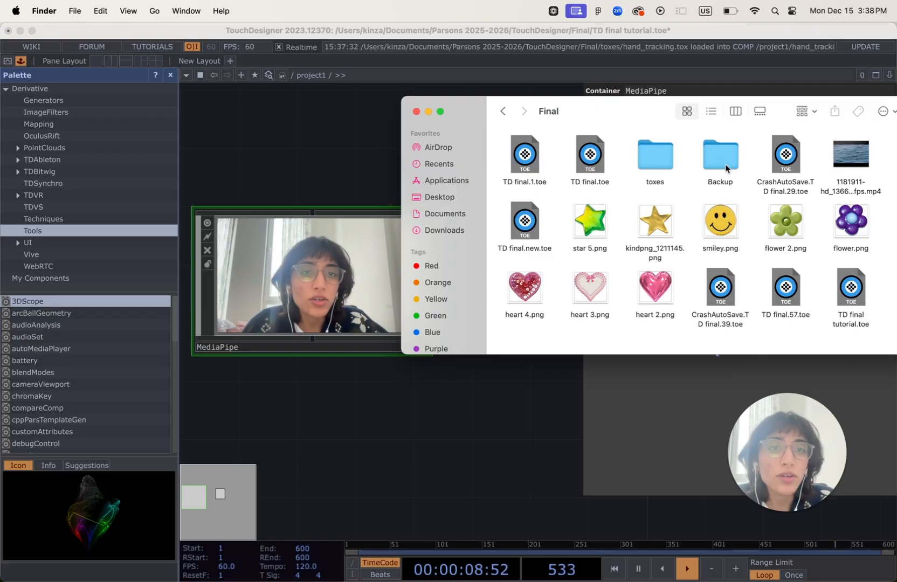
{"action": "double_click", "coordinate": [661, 158]}
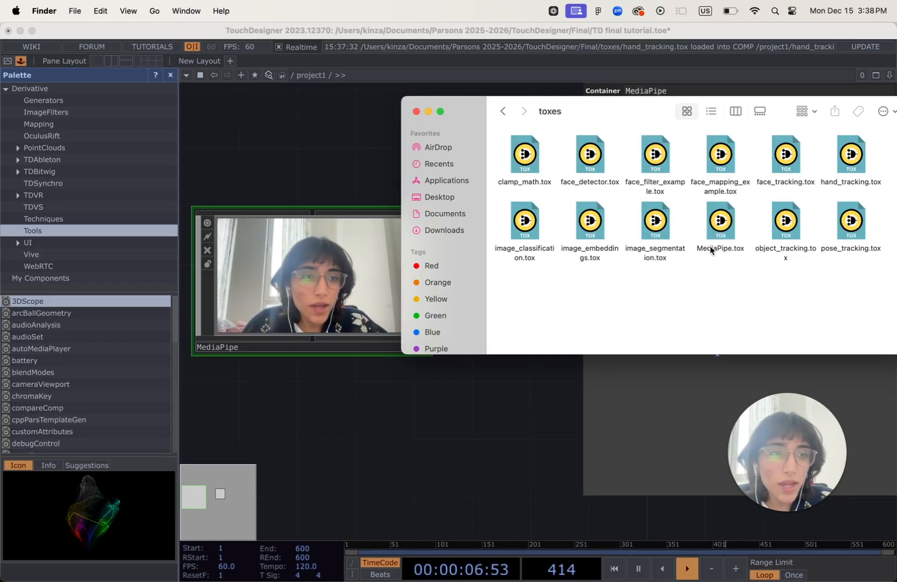
Step: Go back to the Final folder, which holds the toxes folder, and close the Finder window
{"action": "left_click", "coordinate": [503, 112]}
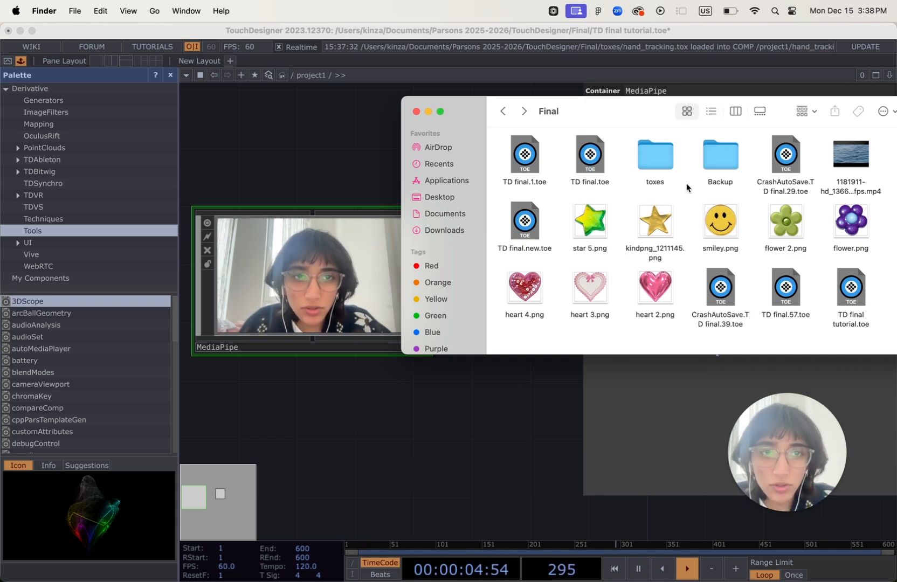
{"action": "left_click", "coordinate": [416, 111]}
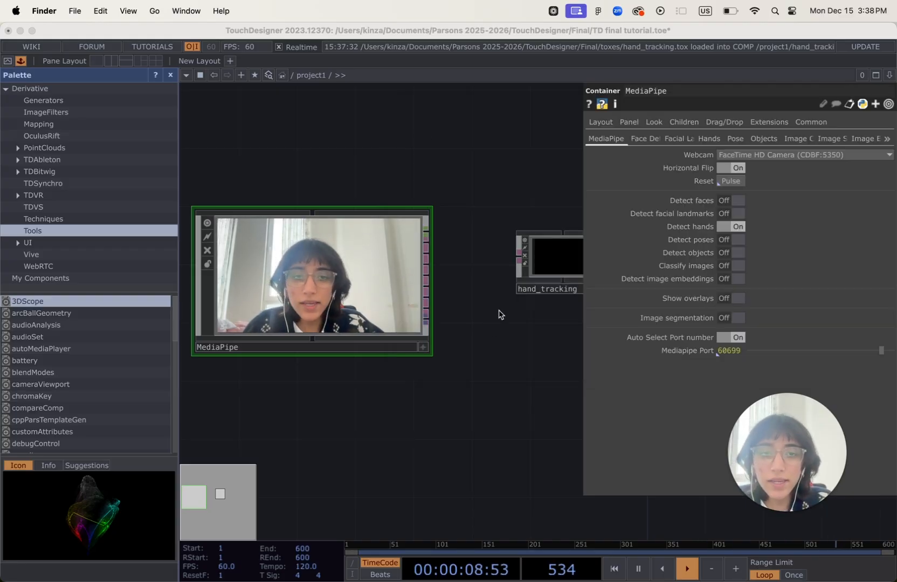
Step: Connect the hand data output of the MediaPipe component to the input of hand_tracking
{"action": "left_click_drag", "start_coordinate": [502, 315], "coordinate": [432, 352]}
{"action": "scroll", "coordinate": [432, 351], "scroll_direction": "up", "scroll_amount": 5}
{"action": "left_click_drag", "start_coordinate": [371, 339], "coordinate": [381, 351]}
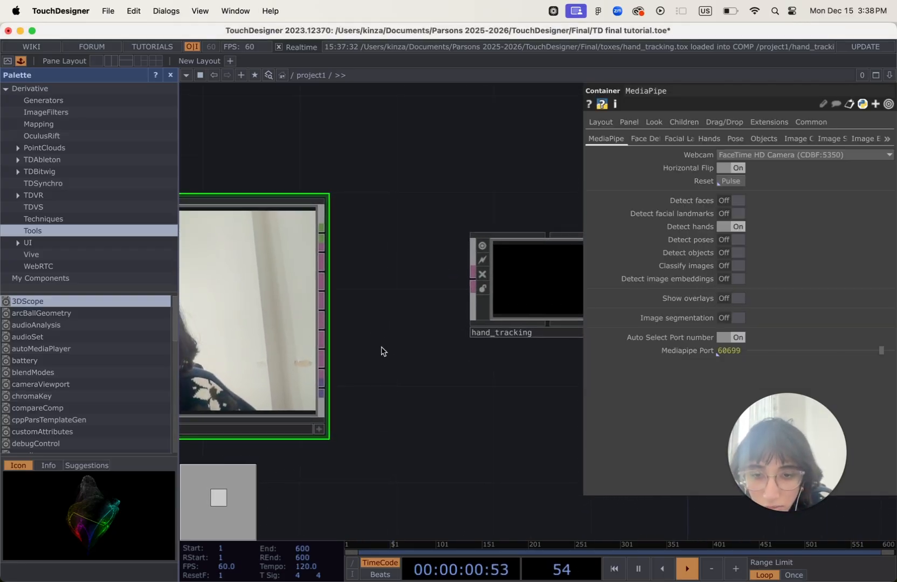
{"action": "scroll", "coordinate": [346, 283], "scroll_direction": "up", "scroll_amount": 5}
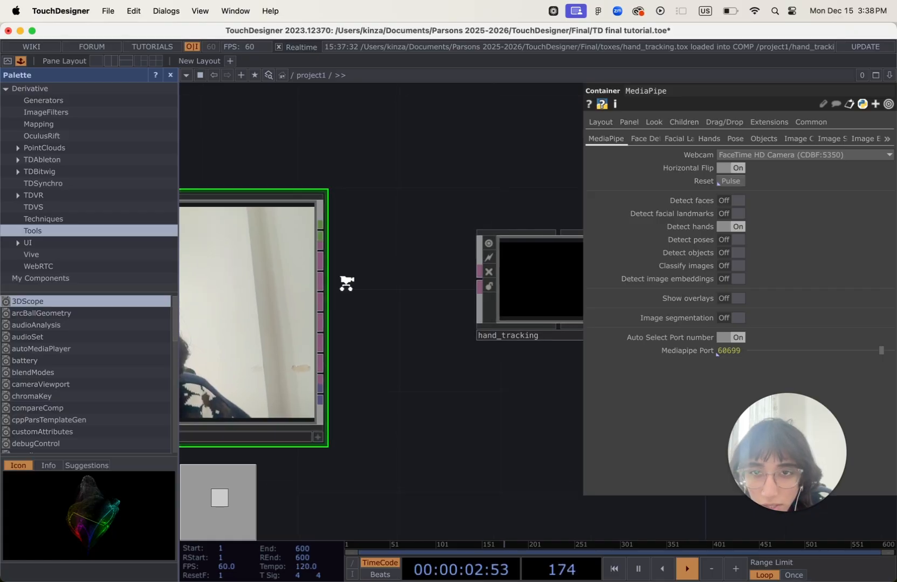
{"action": "mouse_move", "coordinate": [416, 388]}
{"action": "left_mouse_down"}
{"action": "mouse_move", "coordinate": [426, 236]}
{"action": "mouse_move", "coordinate": [424, 399]}
{"action": "left_mouse_up"}
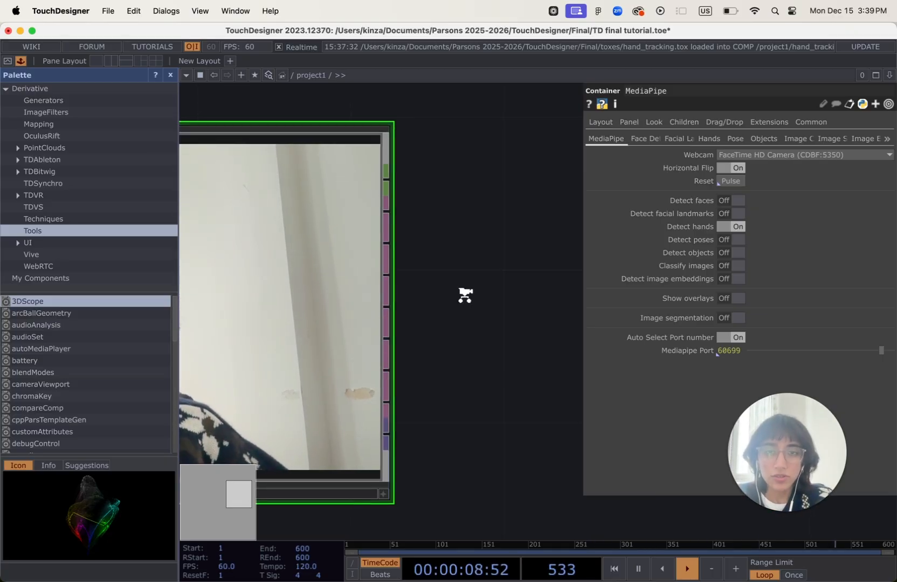
{"action": "scroll", "coordinate": [466, 293], "scroll_direction": "down", "scroll_amount": 5}
{"action": "scroll", "coordinate": [468, 289], "scroll_direction": "down", "scroll_amount": 2}
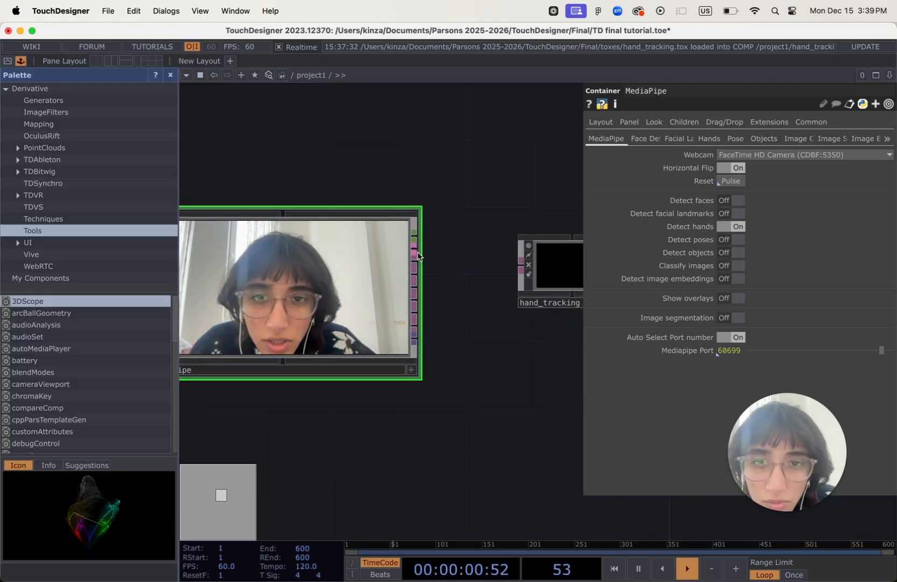
{"action": "left_click_drag", "start_coordinate": [414, 265], "coordinate": [521, 268]}
{"action": "scroll", "coordinate": [437, 417], "scroll_direction": "down", "scroll_amount": 3}
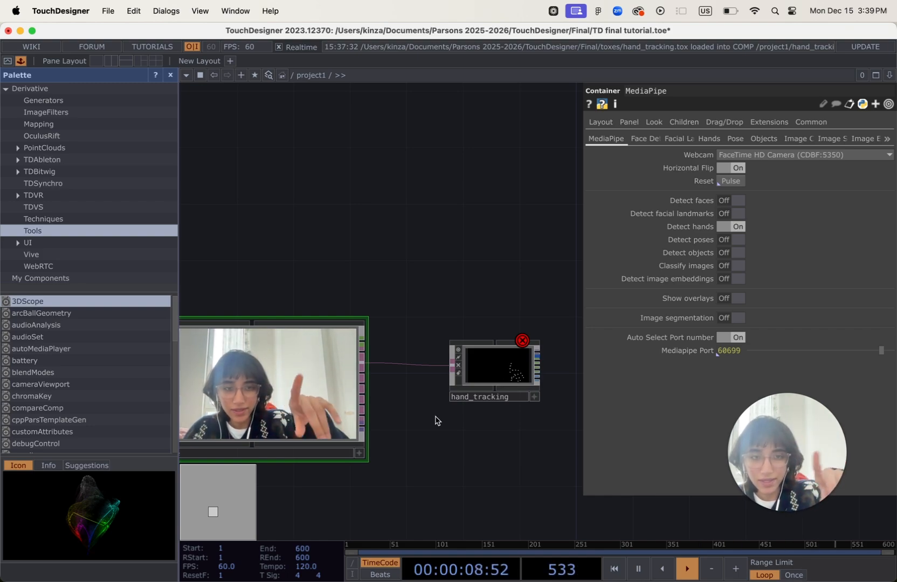
Step: Add a Null CHOP to hand_tracking's first CHOP output and place it beside the component
{"action": "scroll", "coordinate": [470, 417], "scroll_direction": "up", "scroll_amount": 1}
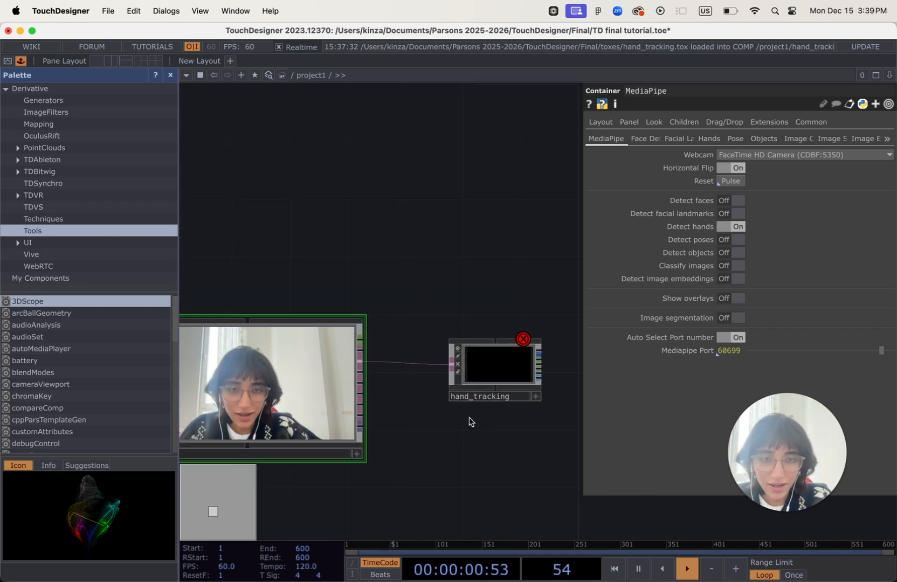
{"action": "left_click_drag", "start_coordinate": [441, 457], "coordinate": [480, 427]}
{"action": "scroll", "coordinate": [485, 431], "scroll_direction": "down", "scroll_amount": 3}
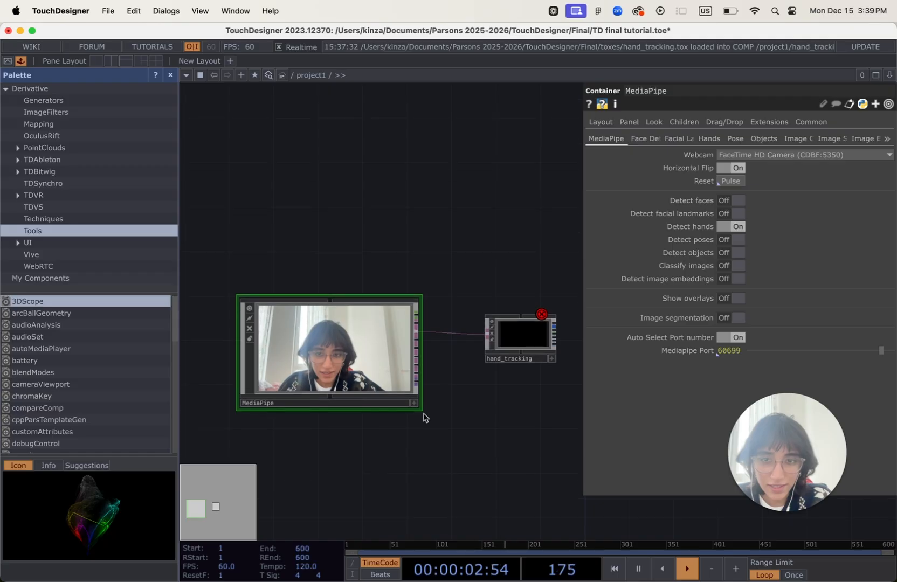
{"action": "scroll", "coordinate": [420, 437], "scroll_direction": "up", "scroll_amount": 6}
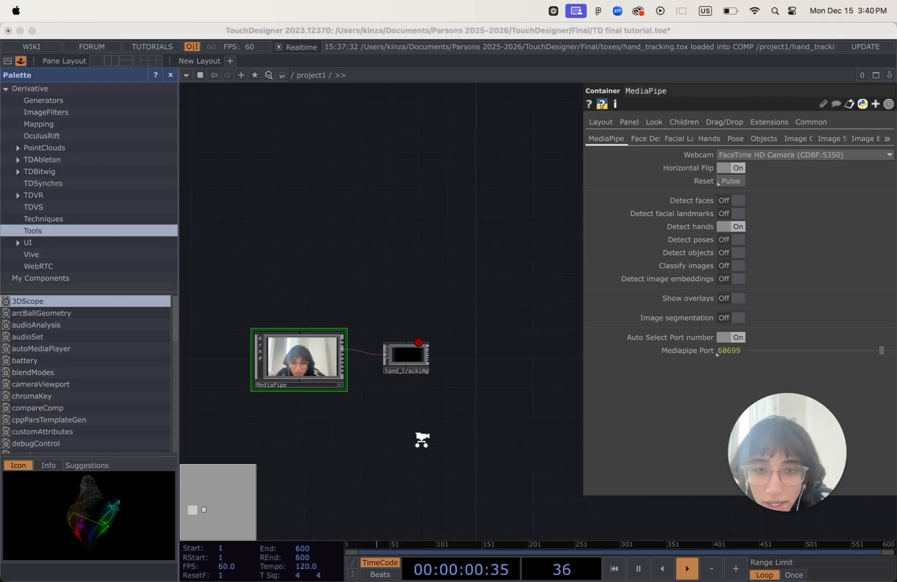
{"action": "scroll", "coordinate": [408, 410], "scroll_direction": "up", "scroll_amount": 6}
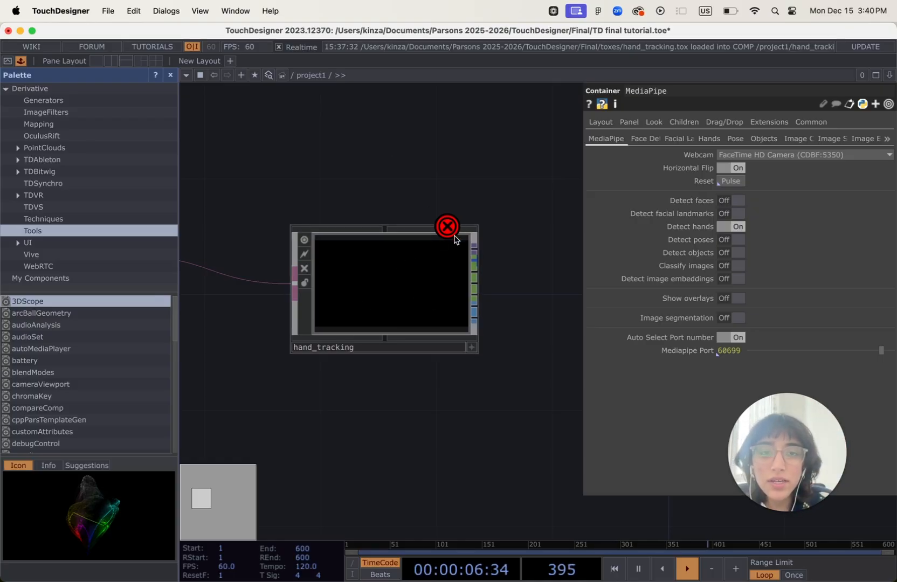
{"action": "left_click_drag", "start_coordinate": [485, 399], "coordinate": [415, 404]}
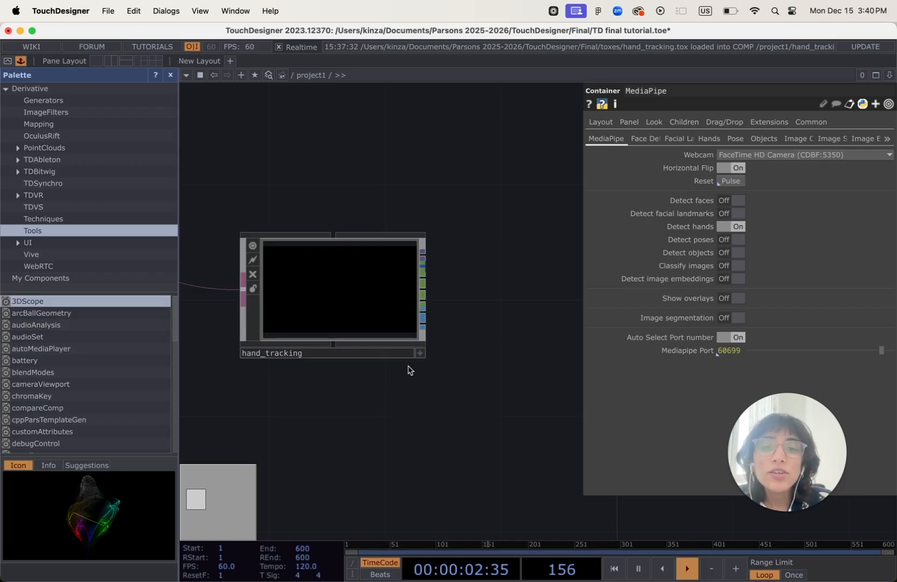
{"action": "right_click", "coordinate": [422, 273]}
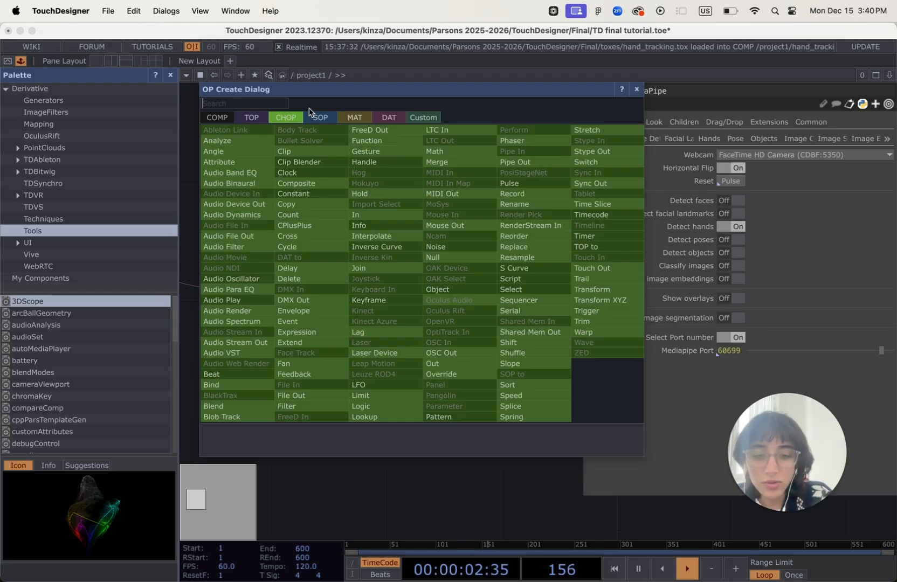
{"action": "type", "text": "null"}
{"action": "key", "text": "Return"}
{"action": "left_click", "coordinate": [539, 324]}
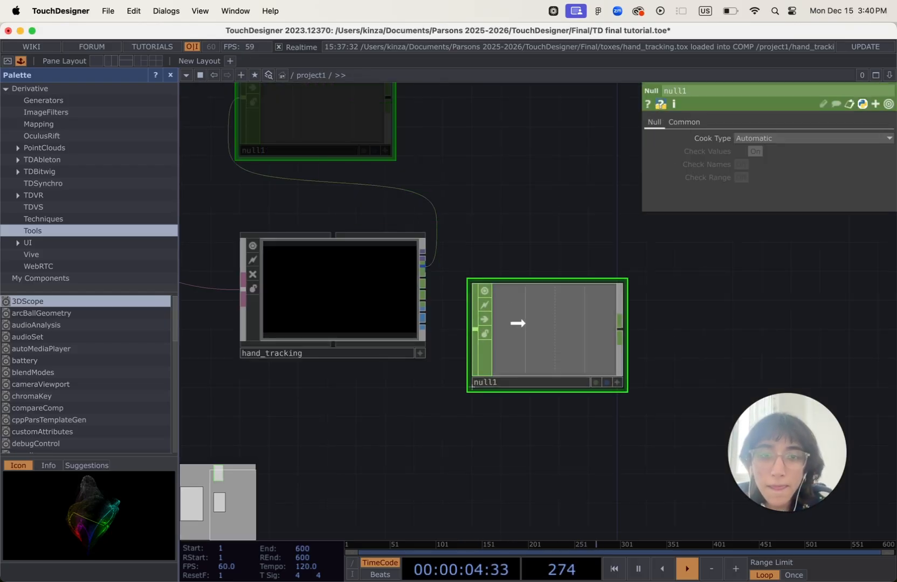
Step: Examine the hand landmark channels in null1 up close while moving a hand in front of the webcam
{"action": "scroll", "coordinate": [532, 418], "scroll_direction": "up", "scroll_amount": 8}
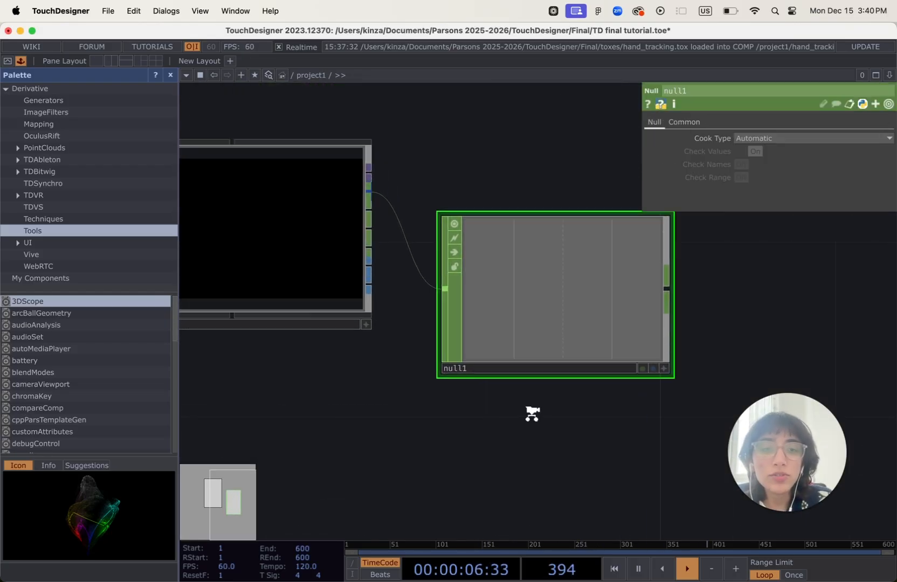
{"action": "scroll", "coordinate": [479, 320], "scroll_direction": "up", "scroll_amount": 3}
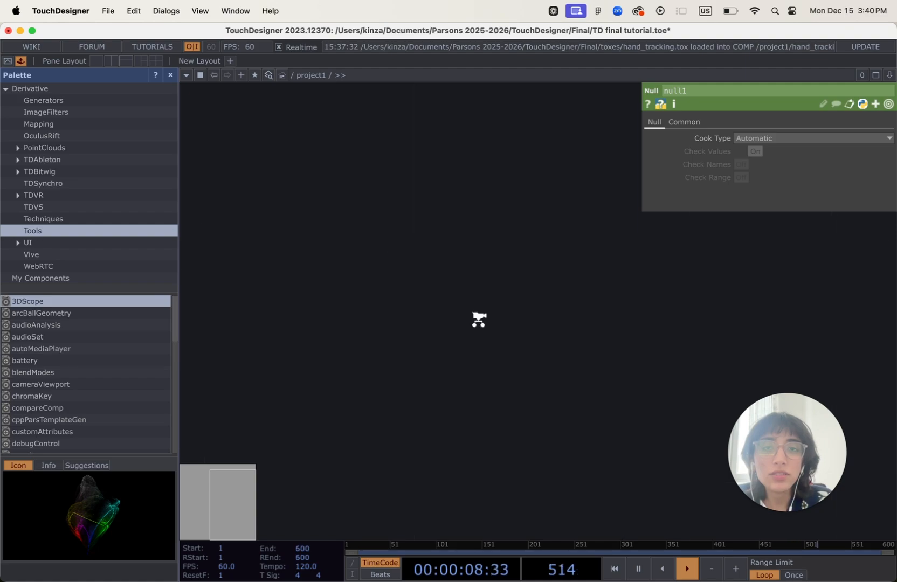
{"action": "scroll", "coordinate": [479, 320], "scroll_direction": "down", "scroll_amount": 8}
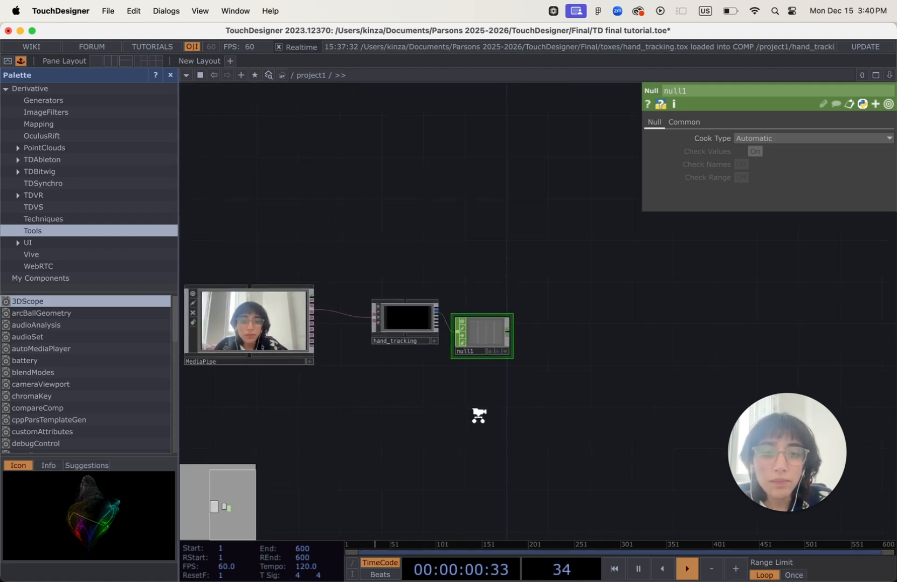
{"action": "scroll", "coordinate": [482, 388], "scroll_direction": "up", "scroll_amount": 6}
{"action": "left_click_drag", "start_coordinate": [482, 371], "coordinate": [482, 416]}
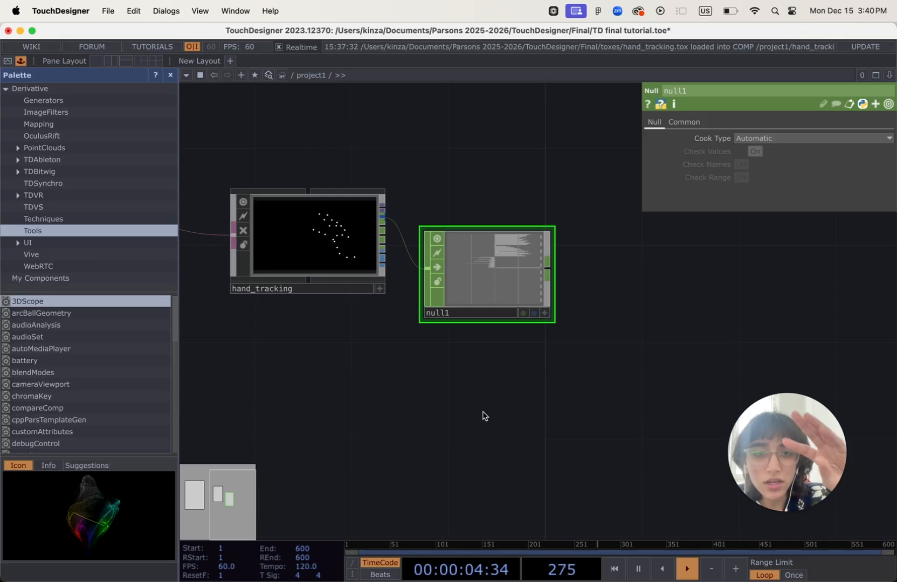
{"action": "scroll", "coordinate": [506, 326], "scroll_direction": "up", "scroll_amount": 5}
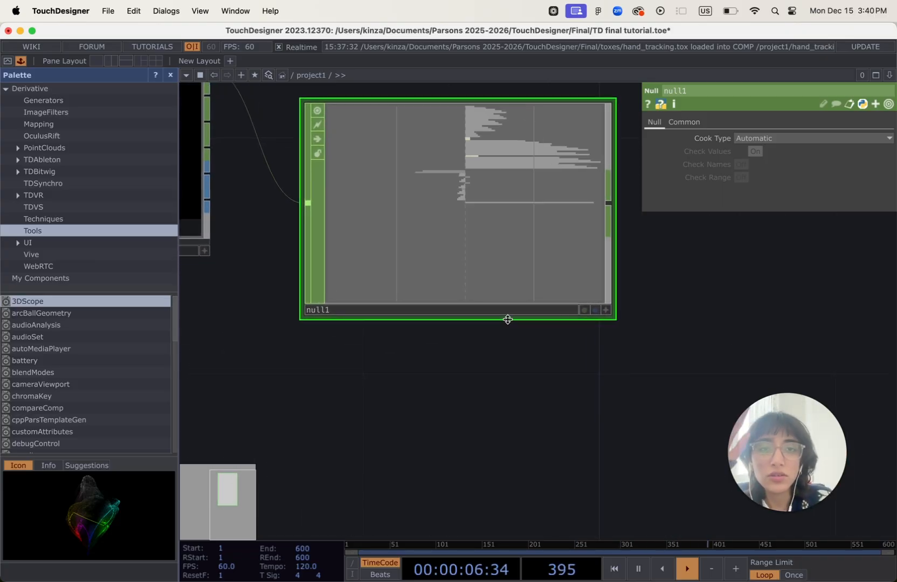
{"action": "scroll", "coordinate": [504, 230], "scroll_direction": "up", "scroll_amount": 2}
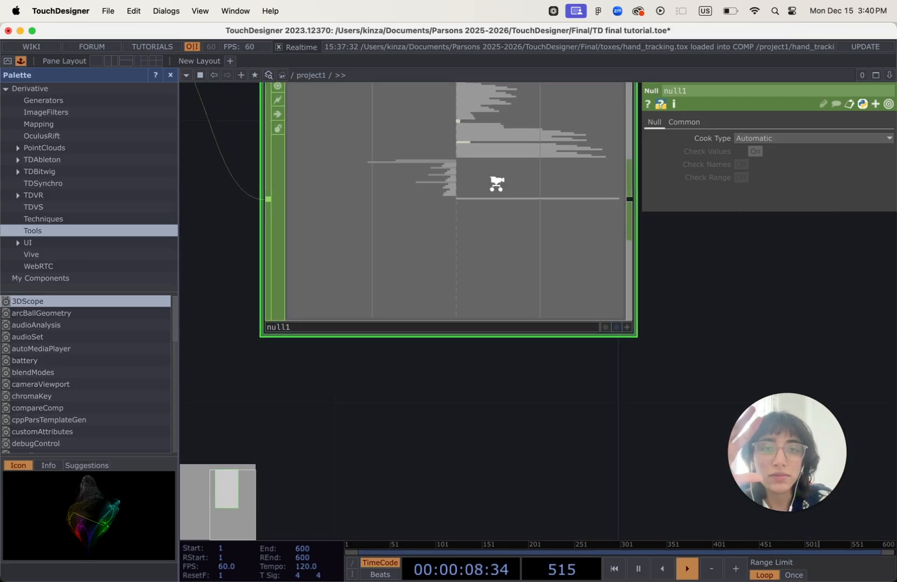
{"action": "scroll", "coordinate": [496, 180], "scroll_direction": "up", "scroll_amount": 8}
{"action": "scroll", "coordinate": [491, 323], "scroll_direction": "down", "scroll_amount": 5}
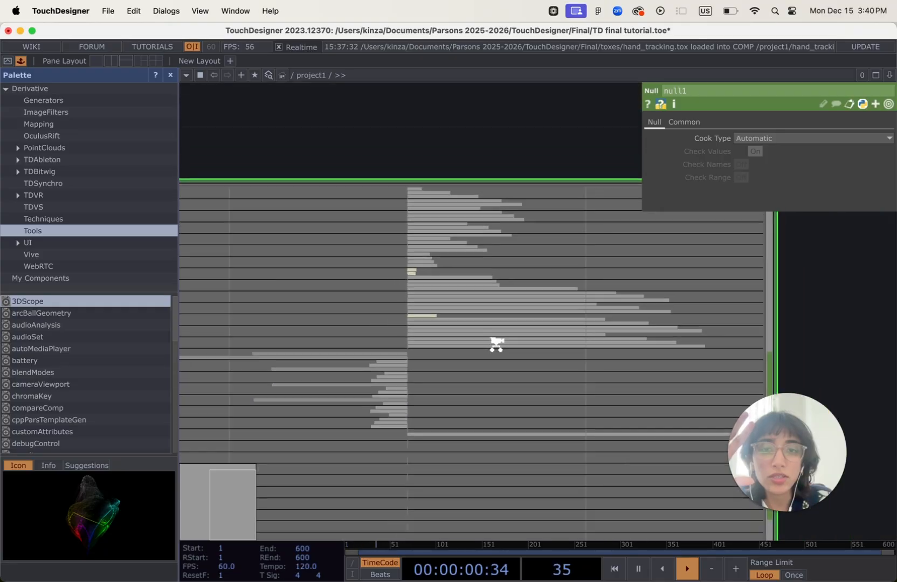
{"action": "scroll", "coordinate": [496, 343], "scroll_direction": "up", "scroll_amount": 6}
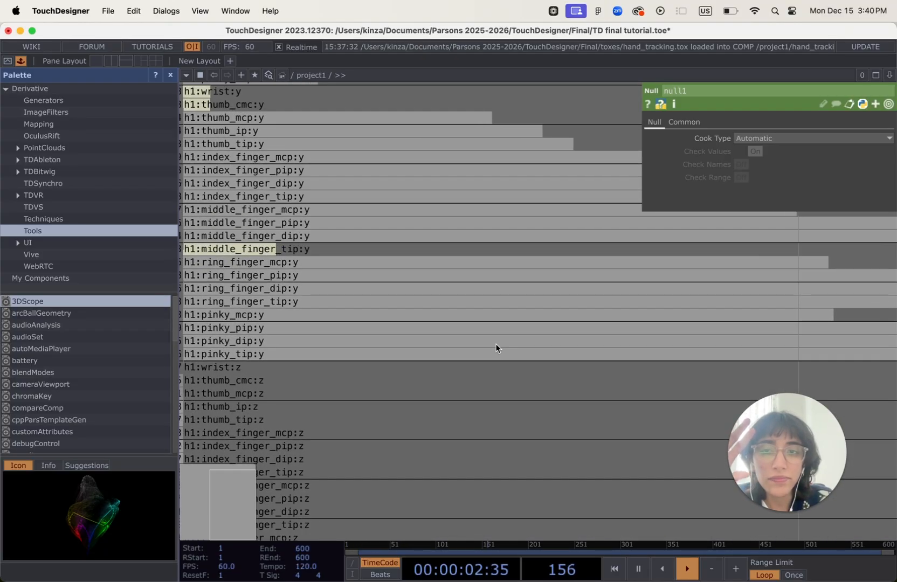
{"action": "scroll", "coordinate": [496, 345], "scroll_direction": "down", "scroll_amount": 6}
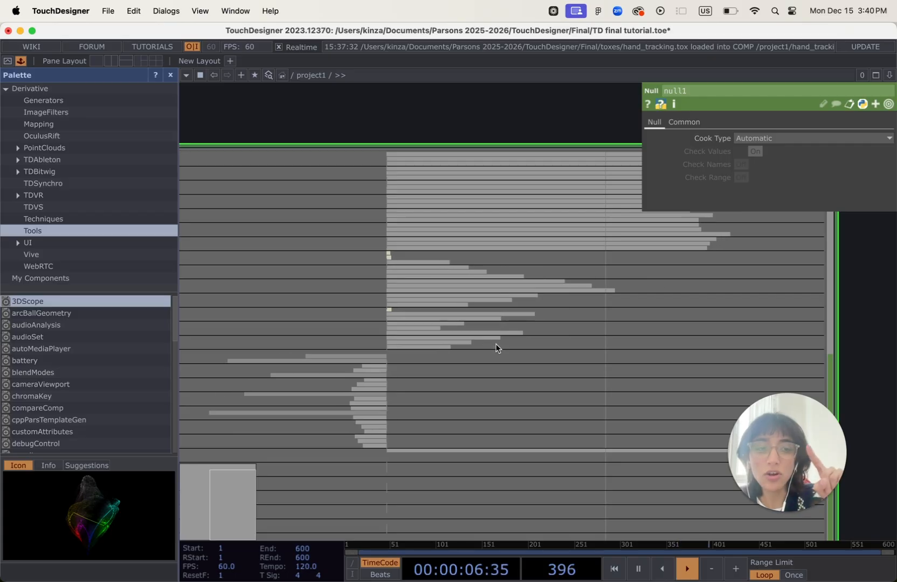
{"action": "scroll", "coordinate": [496, 345], "scroll_direction": "down", "scroll_amount": 8}
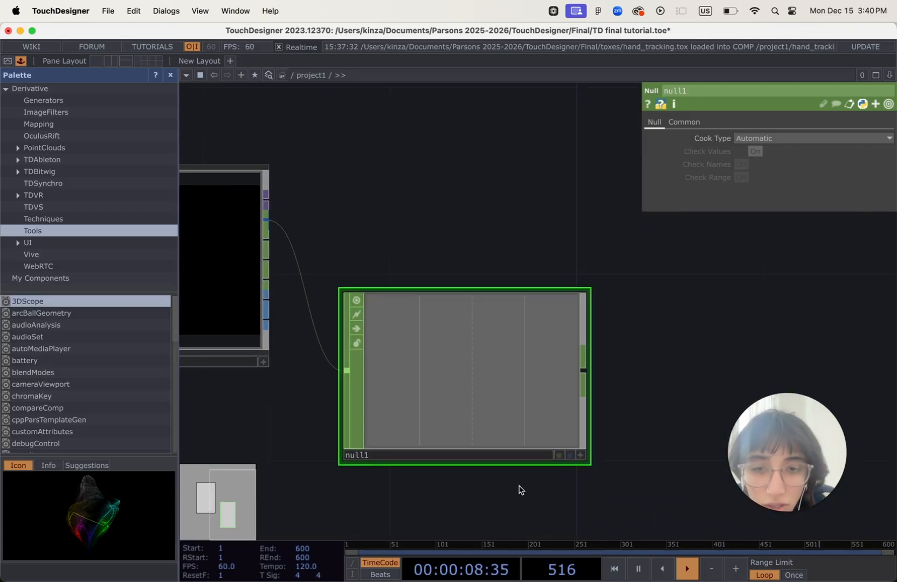
Step: Add a Select CHOP to the output of null1 and place it beside that node
{"action": "scroll", "coordinate": [520, 488], "scroll_direction": "down", "scroll_amount": 5}
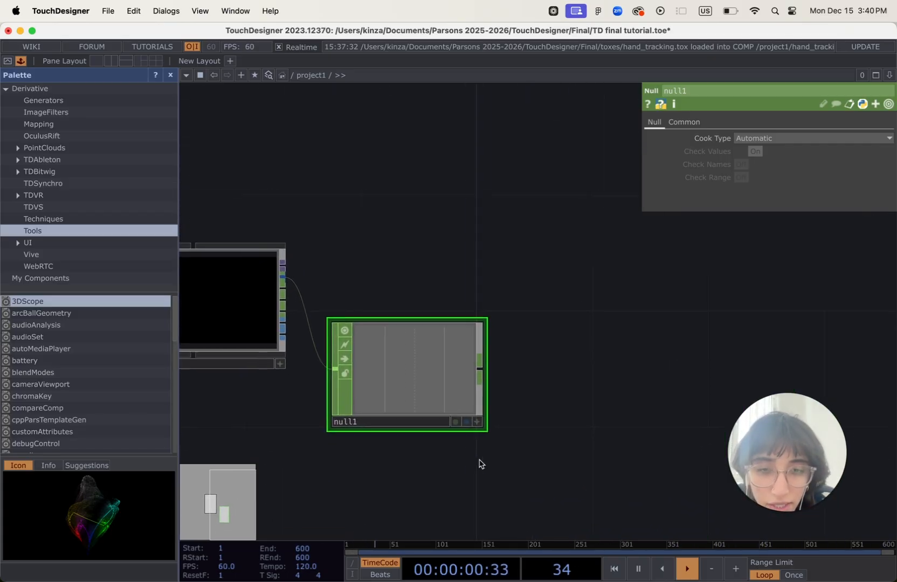
{"action": "right_click", "coordinate": [465, 363]}
{"action": "type", "text": "select"}
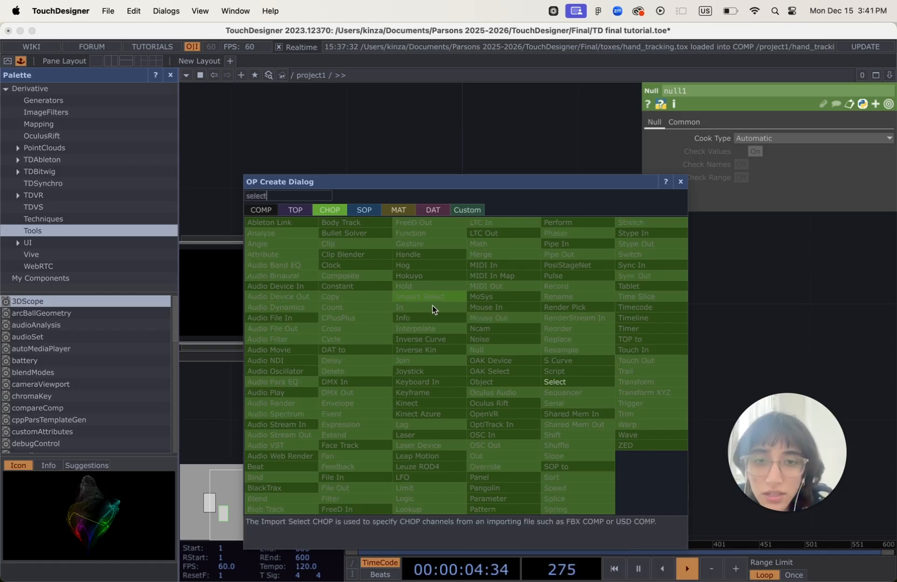
{"action": "left_click", "coordinate": [555, 381]}
{"action": "left_click", "coordinate": [582, 371]}
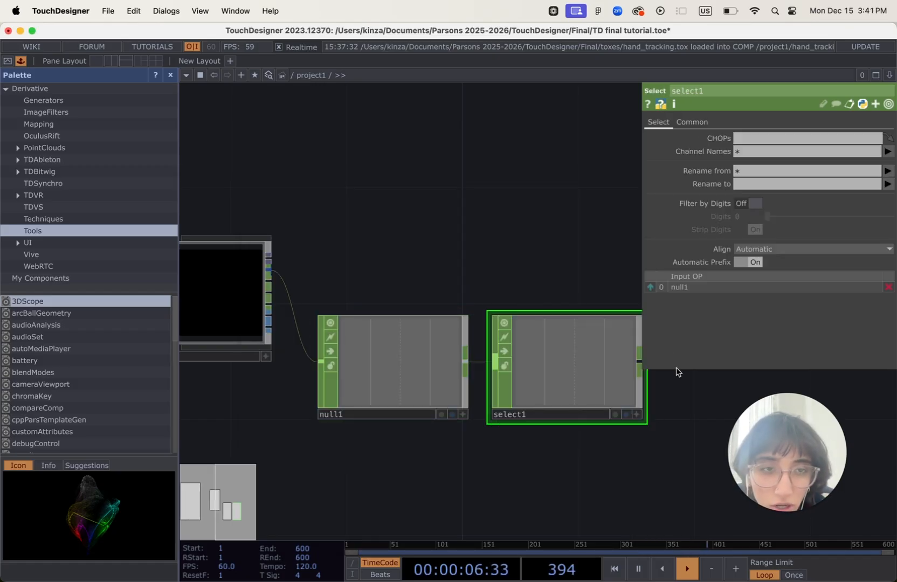
Step: Set the Channel Names of select1 to h1:index_finger_tip:* to pick all index fingertip axes of the first hand
{"action": "left_click", "coordinate": [887, 151]}
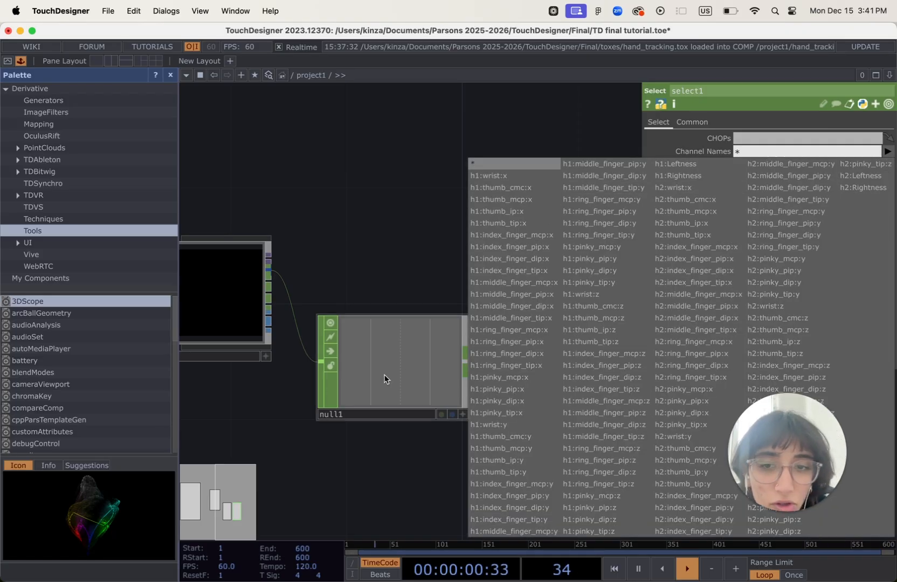
{"action": "left_click", "coordinate": [518, 273]}
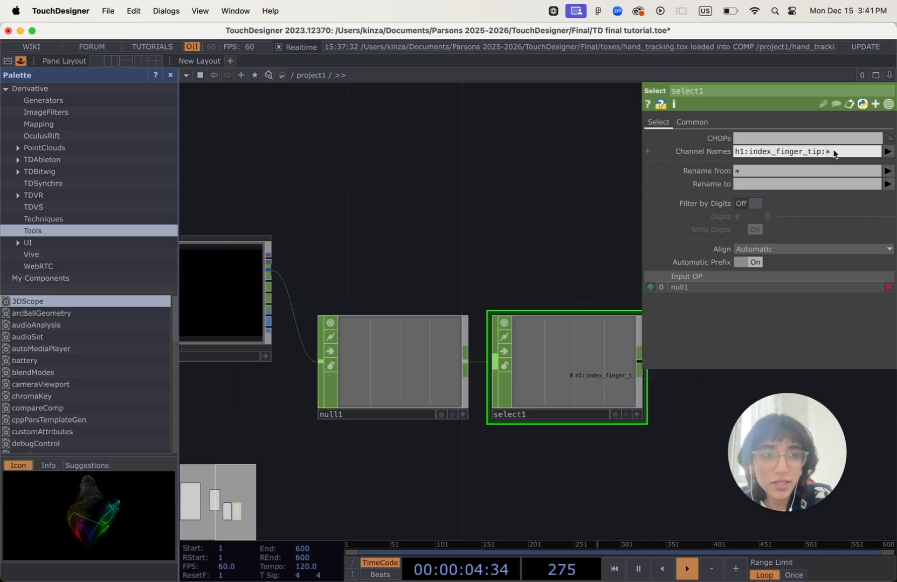
{"action": "key", "text": "Return"}
Step: Examine the x, y and z index fingertip channels in select1 and its place in the node chain
{"action": "scroll", "coordinate": [592, 490], "scroll_direction": "up", "scroll_amount": 5}
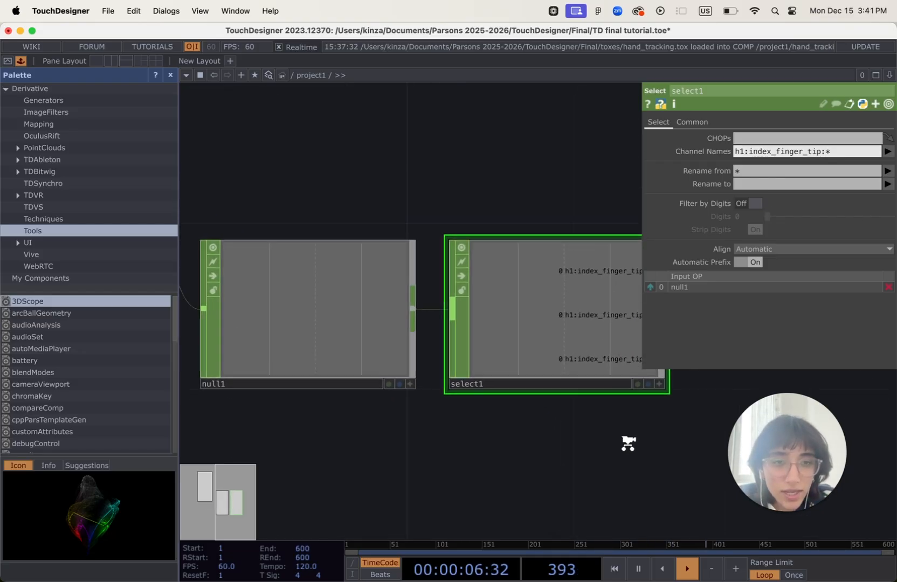
{"action": "left_click_drag", "start_coordinate": [642, 433], "coordinate": [577, 468]}
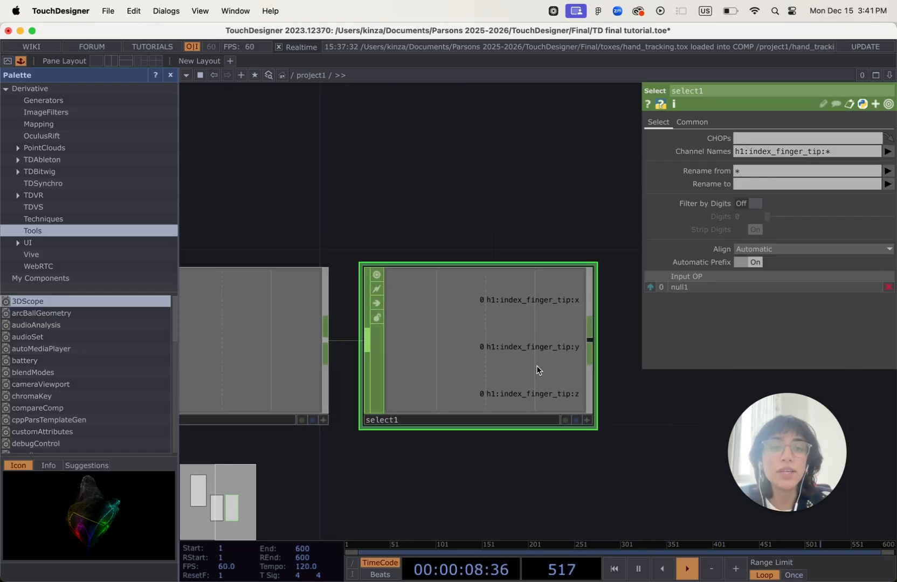
{"action": "scroll", "coordinate": [534, 401], "scroll_direction": "down", "scroll_amount": 5}
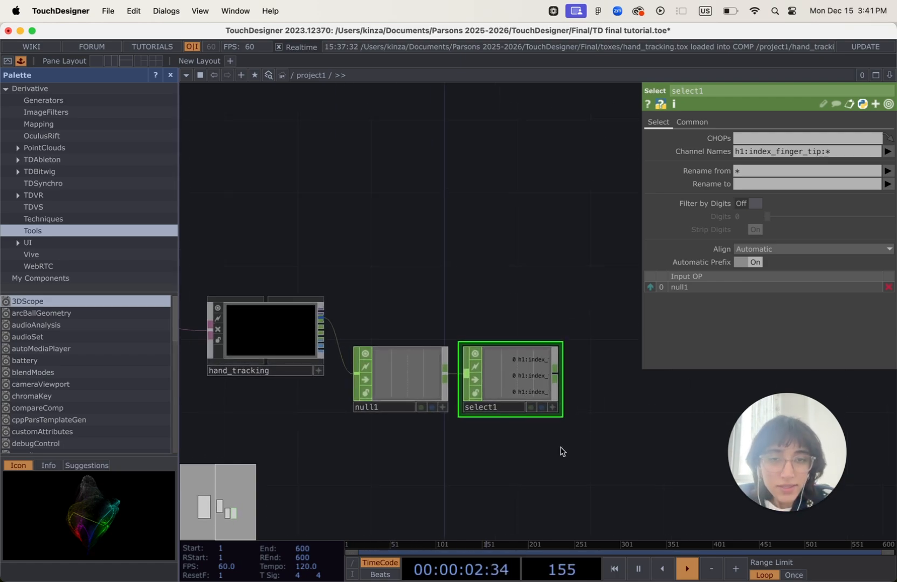
{"action": "scroll", "coordinate": [534, 410], "scroll_direction": "up", "scroll_amount": 3}
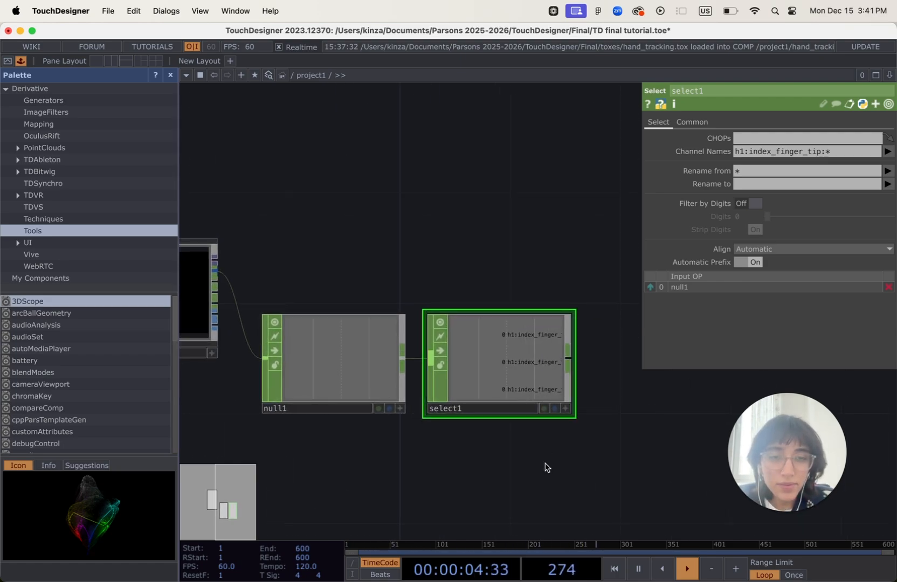
{"action": "scroll", "coordinate": [547, 467], "scroll_direction": "up", "scroll_amount": 3}
{"action": "left_click_drag", "start_coordinate": [545, 467], "coordinate": [432, 468]}
{"action": "scroll", "coordinate": [457, 448], "scroll_direction": "up", "scroll_amount": 3}
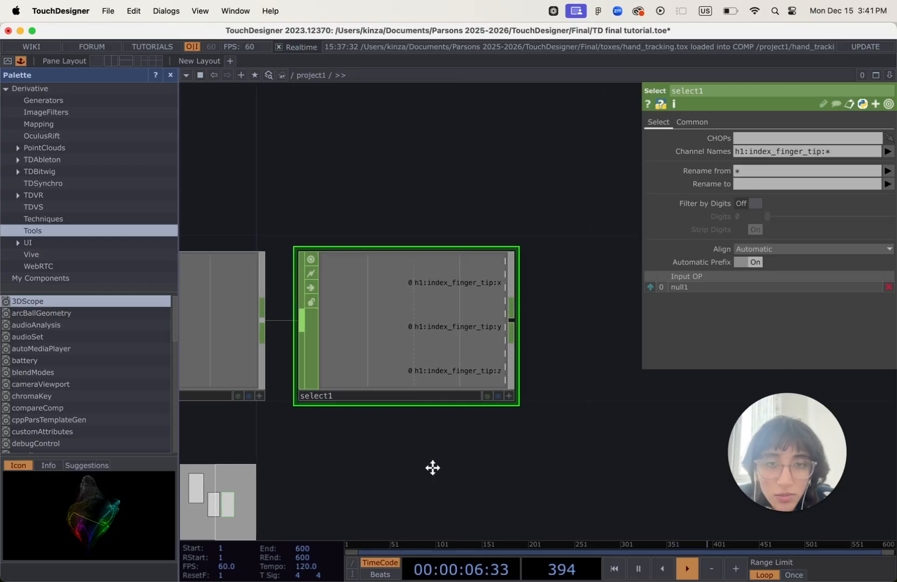
{"action": "scroll", "coordinate": [432, 468], "scroll_direction": "down", "scroll_amount": 1}
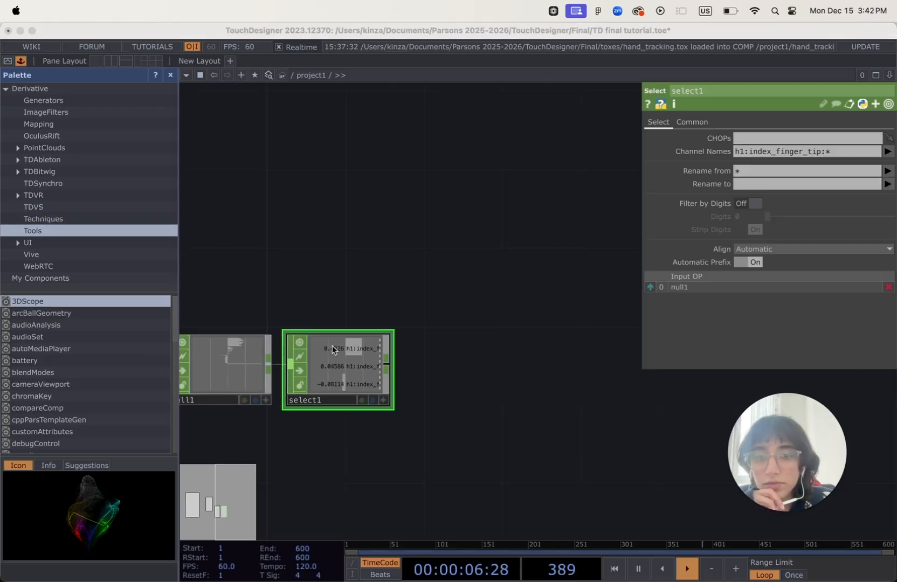
Step: Add a Null CHOP to the output of select1 and place it beside that node
{"action": "right_click", "coordinate": [389, 367]}
{"action": "left_click", "coordinate": [410, 365]}
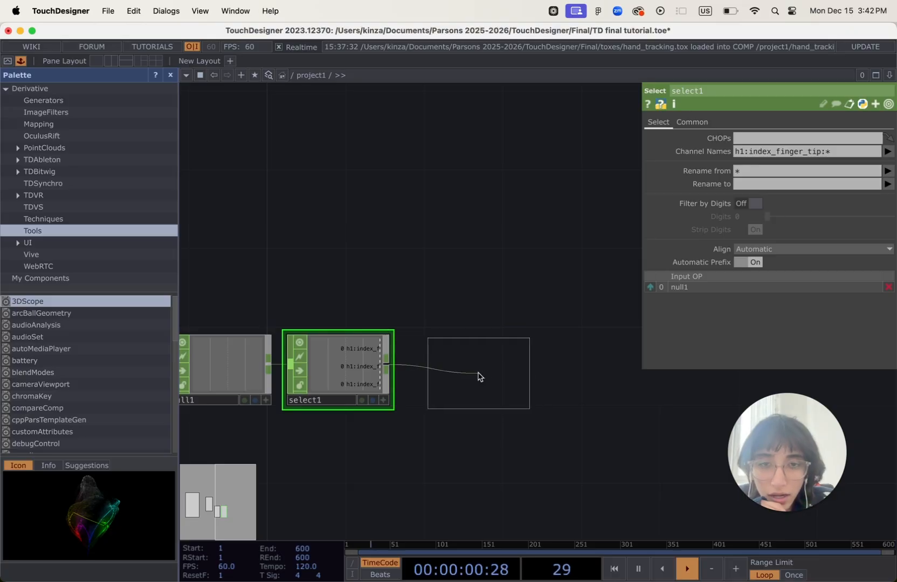
{"action": "left_click", "coordinate": [474, 371]}
Step: Create a Circle TOP in the empty network area above and beyond null2
{"action": "scroll", "coordinate": [517, 432], "scroll_direction": "right", "scroll_amount": 5}
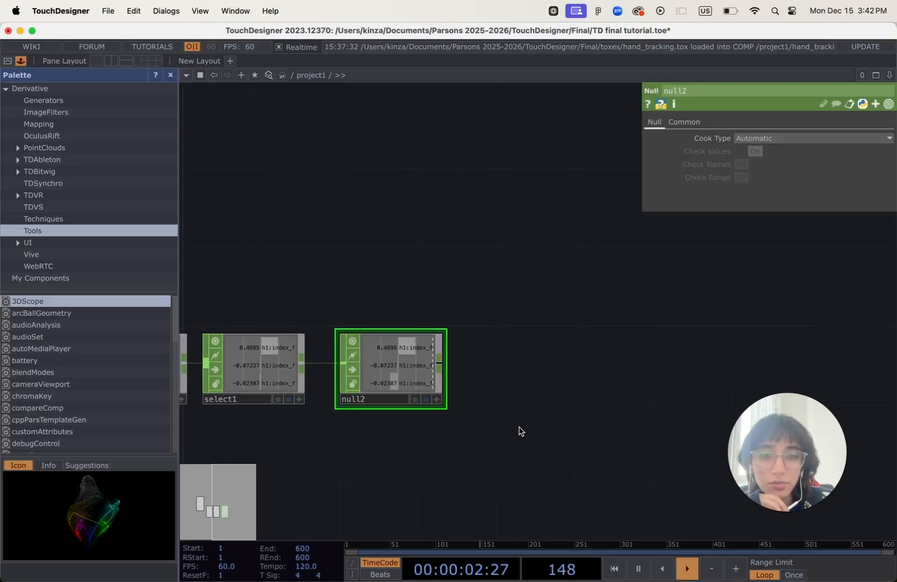
{"action": "scroll", "coordinate": [503, 348], "scroll_direction": "right", "scroll_amount": 3}
{"action": "scroll", "coordinate": [503, 348], "scroll_direction": "down", "scroll_amount": 3}
{"action": "scroll", "coordinate": [503, 348], "scroll_direction": "down", "scroll_amount": 3}
{"action": "left_click_drag", "start_coordinate": [539, 320], "coordinate": [458, 371]}
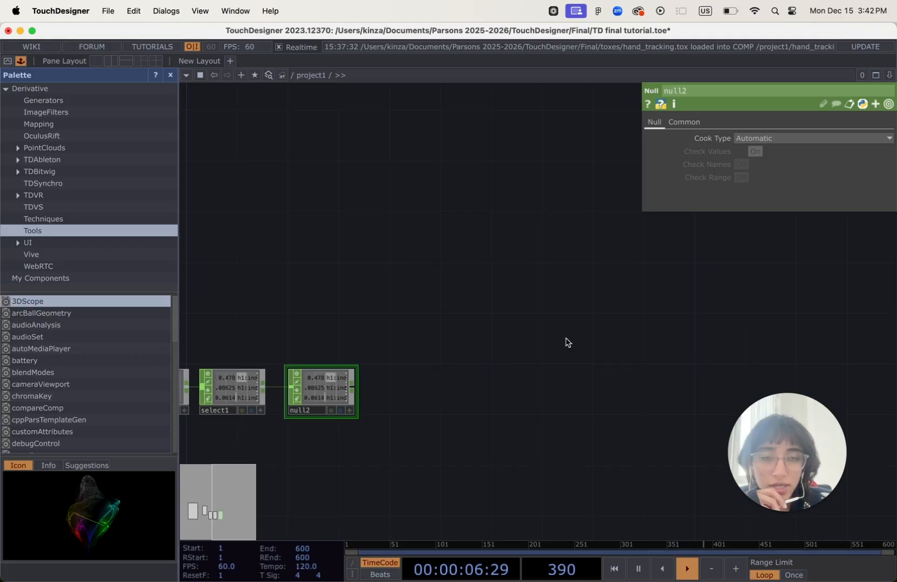
{"action": "key", "text": "Tab"}
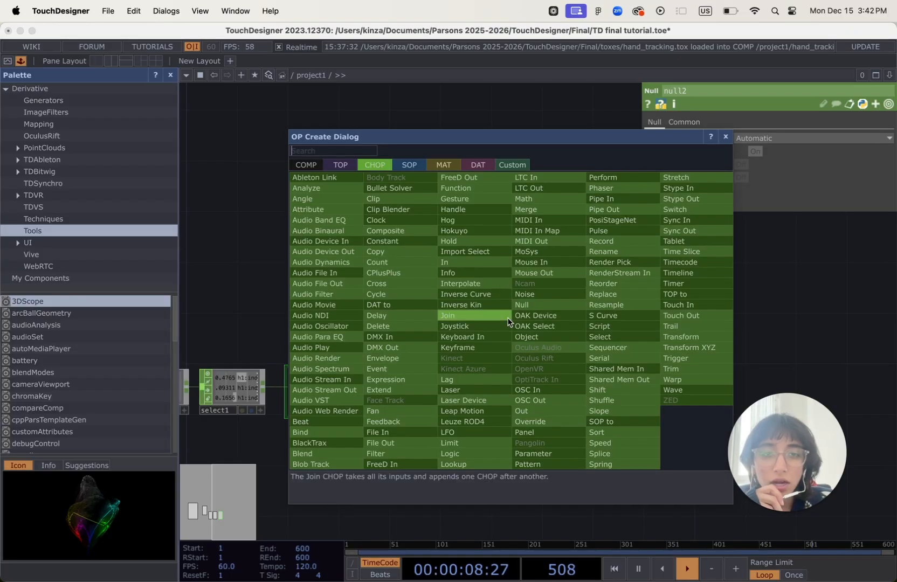
{"action": "left_click", "coordinate": [340, 164]}
{"action": "type", "text": "circ"}
{"action": "key", "text": "Return"}
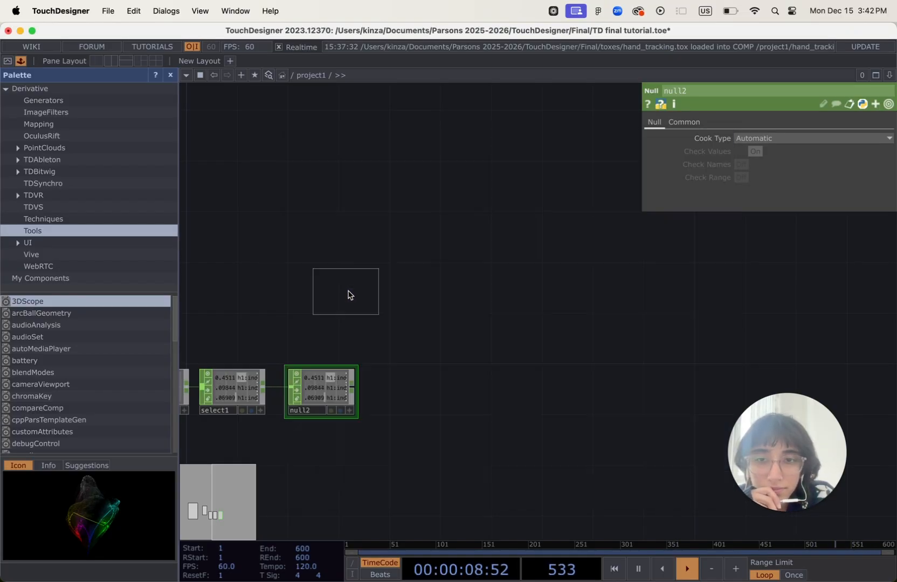
{"action": "left_click", "coordinate": [449, 318]}
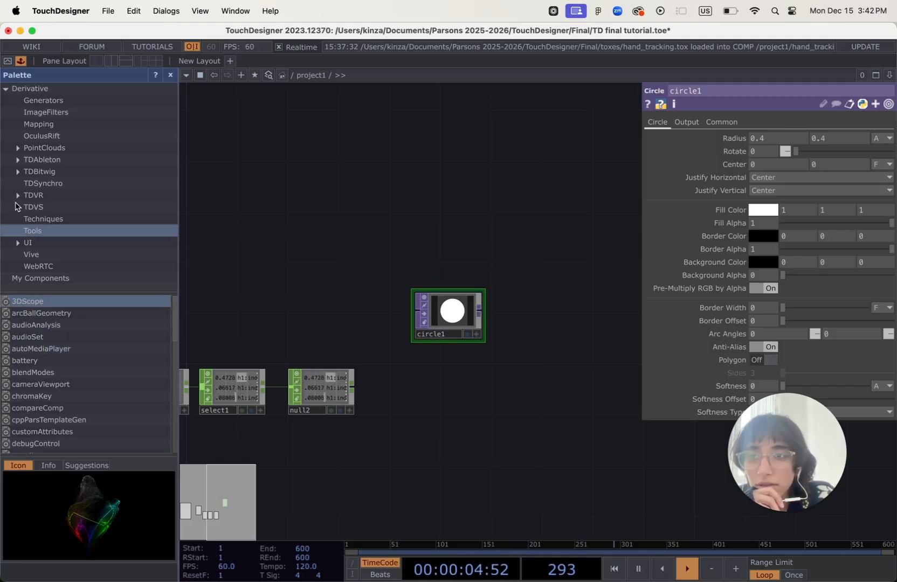
Step: Add the feedback component from the ImageFilters palette to the network beside circle1
{"action": "left_click", "coordinate": [48, 112]}
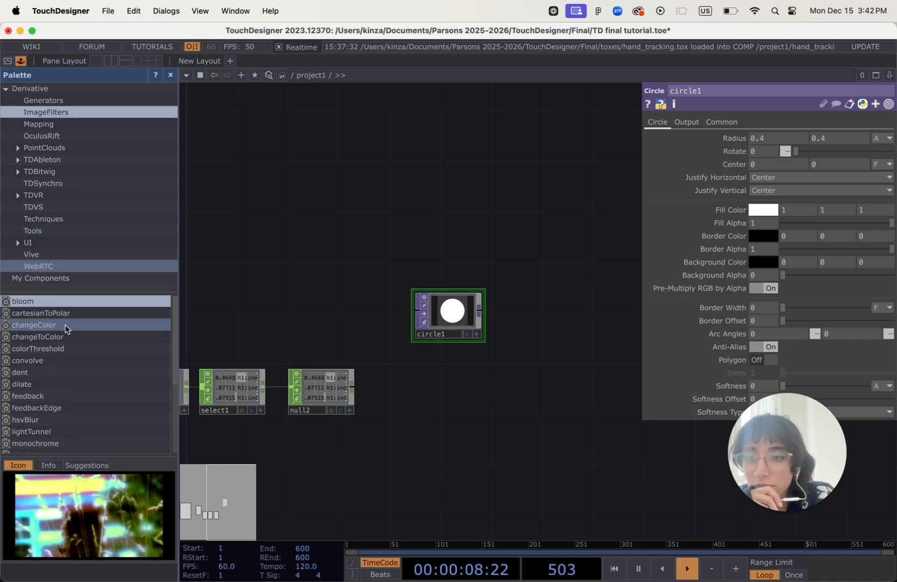
{"action": "scroll", "coordinate": [67, 345], "scroll_direction": "down", "scroll_amount": 3}
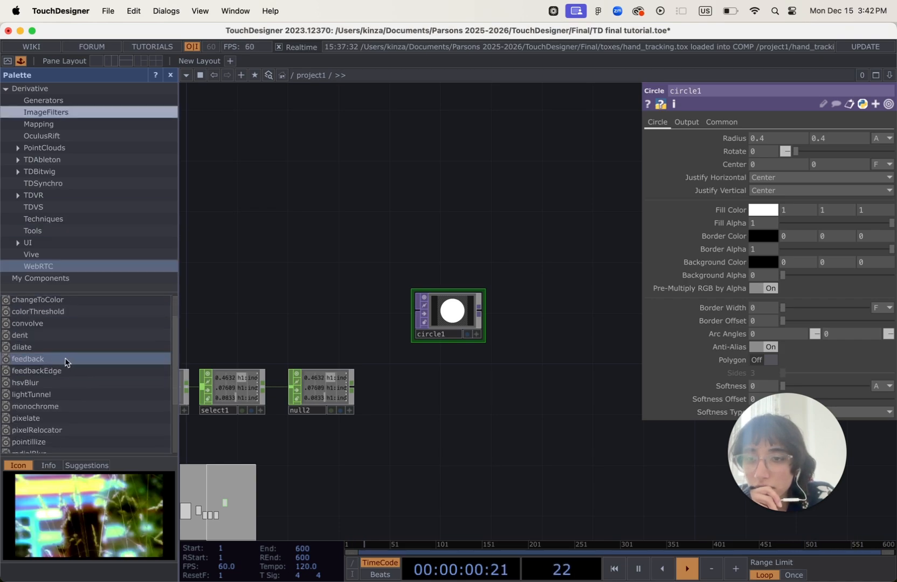
{"action": "left_click", "coordinate": [66, 362]}
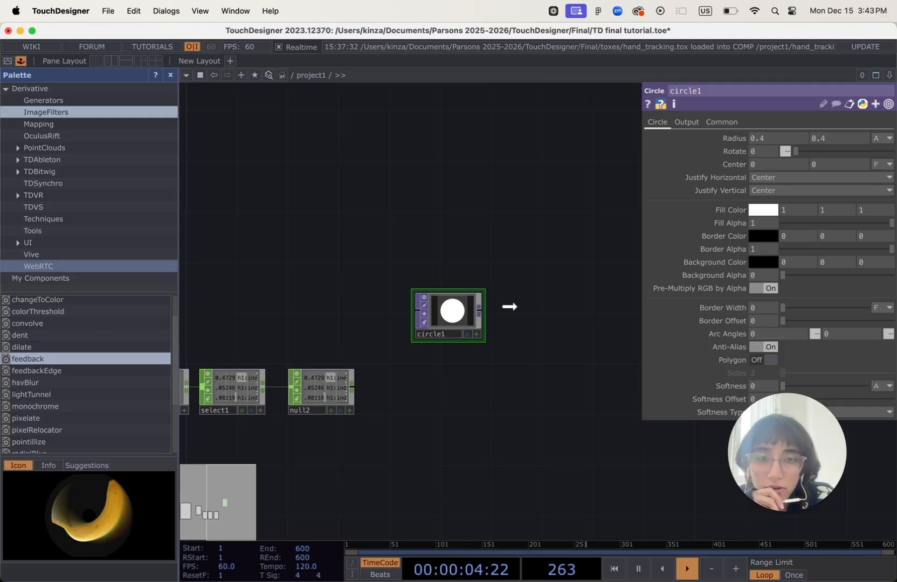
{"action": "left_click_drag", "start_coordinate": [550, 326], "coordinate": [552, 326]}
{"action": "left_click_drag", "start_coordinate": [584, 296], "coordinate": [533, 318]}
Step: Wire the output of circle1 into the input of the feedback component
{"action": "scroll", "coordinate": [428, 378], "scroll_direction": "up", "scroll_amount": 3}
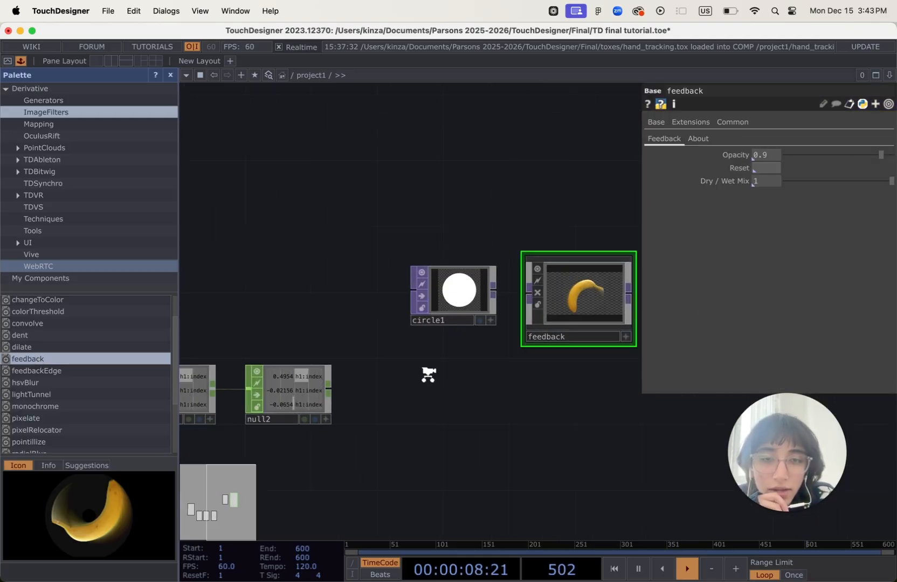
{"action": "left_click_drag", "start_coordinate": [496, 378], "coordinate": [398, 412]}
{"action": "left_click_drag", "start_coordinate": [407, 306], "coordinate": [446, 317]}
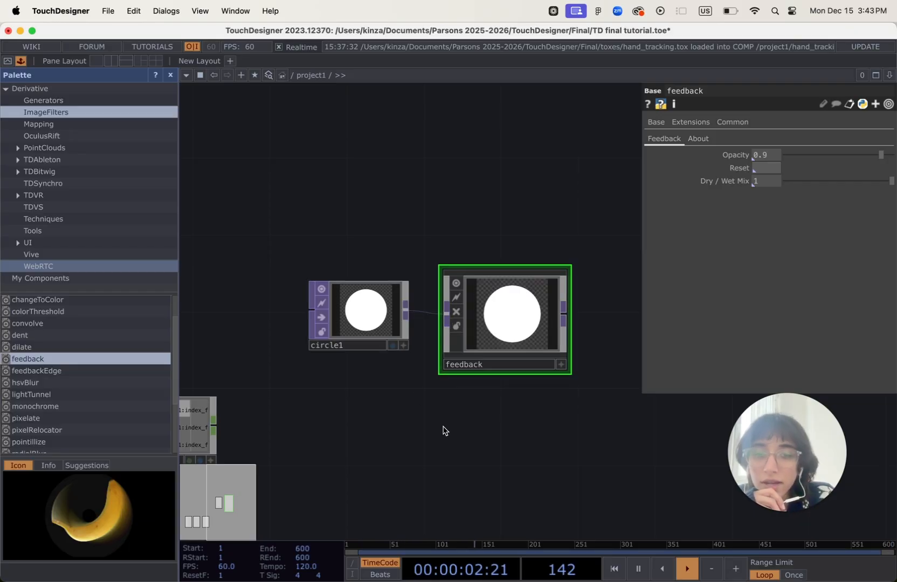
Step: Set both Radius values of circle1 to 0.1
{"action": "scroll", "coordinate": [444, 430], "scroll_direction": "down", "scroll_amount": 1}
{"action": "scroll", "coordinate": [443, 431], "scroll_direction": "down", "scroll_amount": 1}
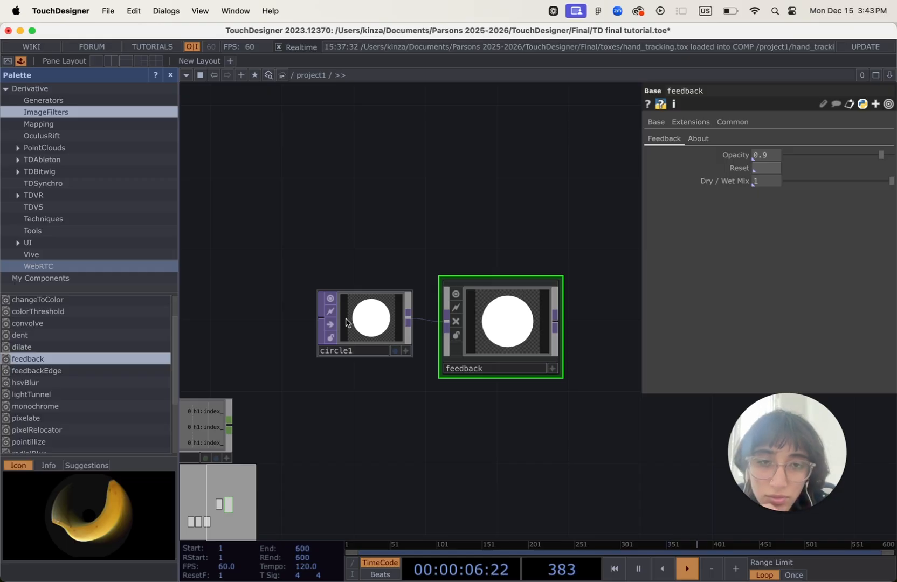
{"action": "left_click", "coordinate": [364, 319]}
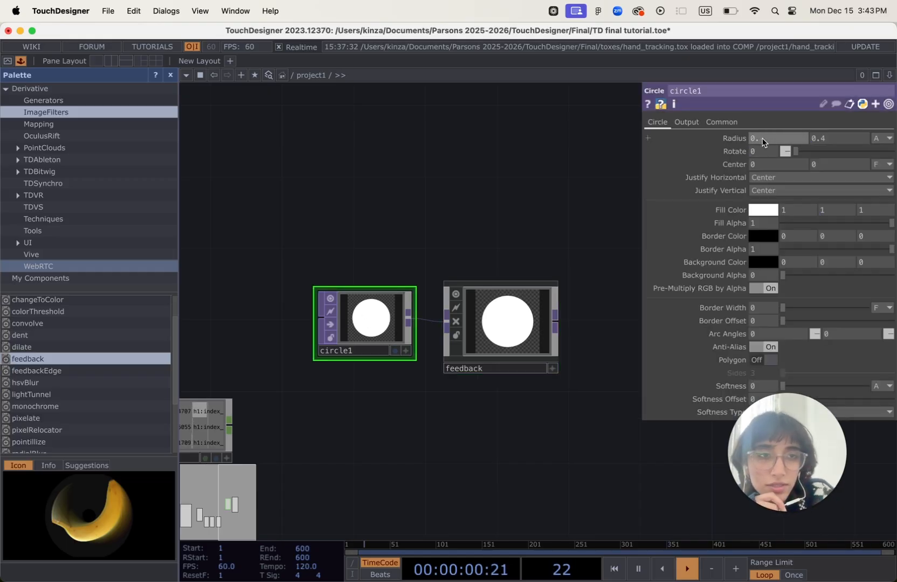
{"action": "left_click", "coordinate": [847, 138]}
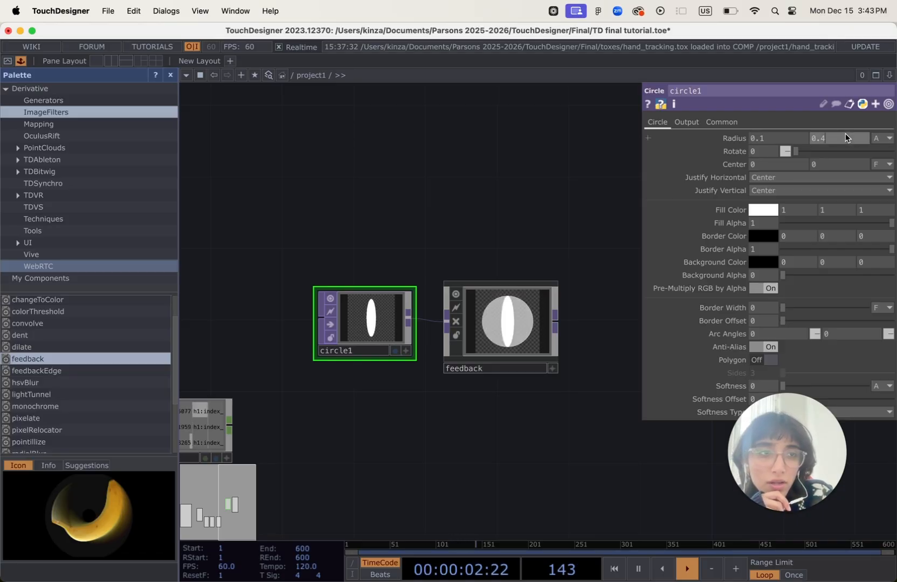
{"action": "type", "text": "0.1"}
{"action": "key", "text": "Return"}
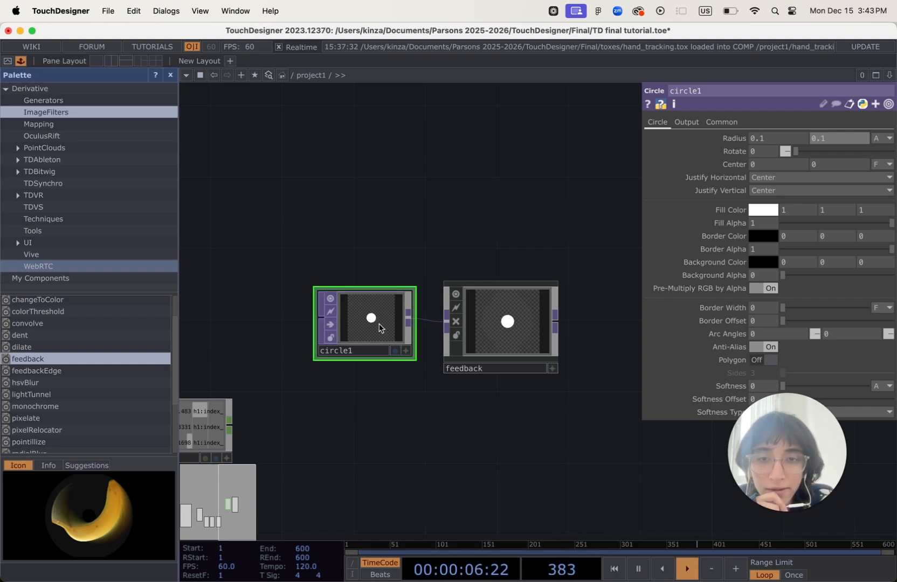
Step: Set circle1's Output Resolution to Parent Panel Size and its Pixel Format to 32-bit float (RGBA)
{"action": "left_click", "coordinate": [723, 122]}
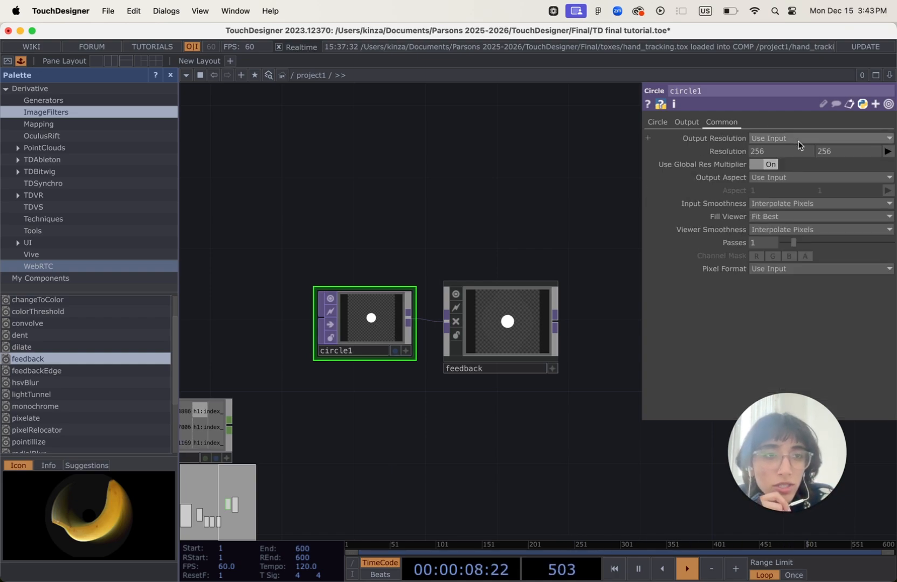
{"action": "left_click", "coordinate": [782, 141]}
{"action": "left_click", "coordinate": [777, 269]}
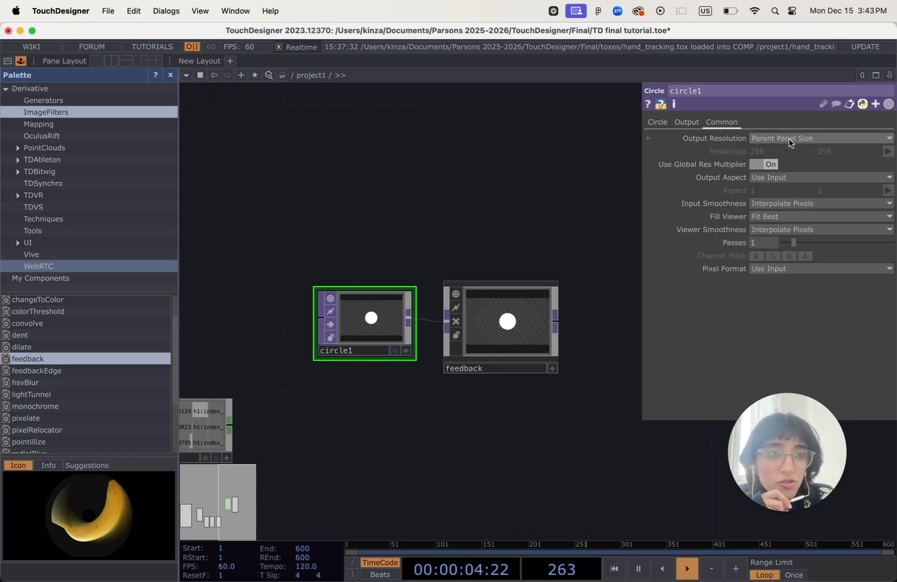
{"action": "left_click", "coordinate": [773, 268]}
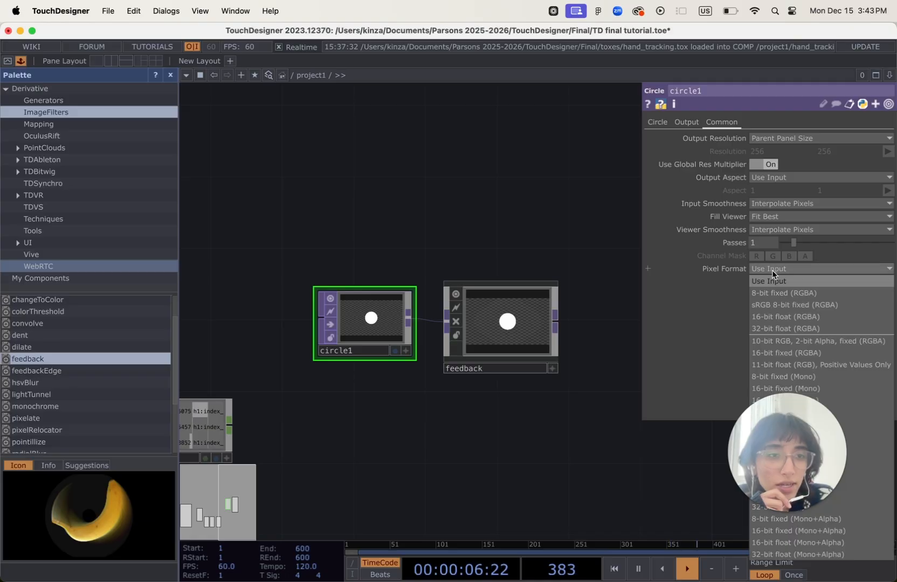
{"action": "left_click", "coordinate": [769, 330]}
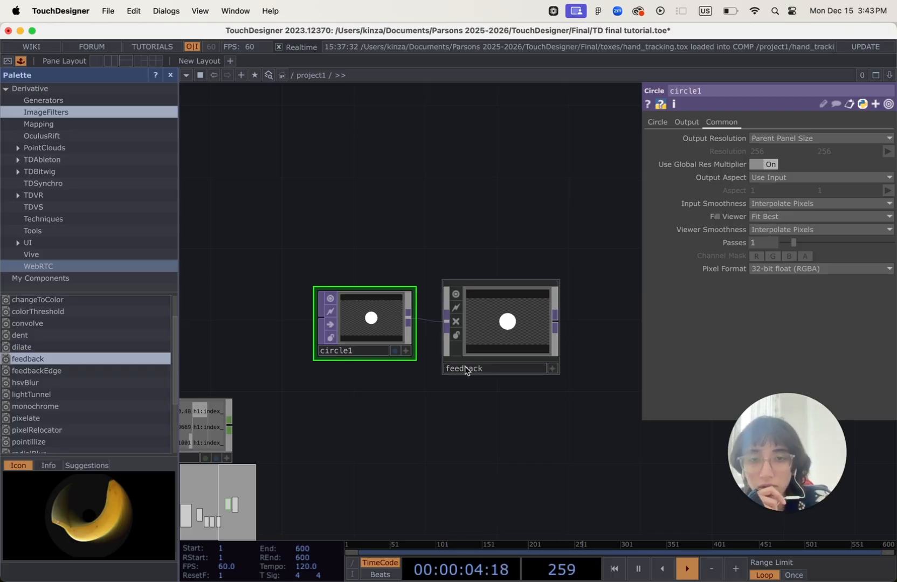
Step: Make the viewer of null2 active so its fingertip channels can be picked individually
{"action": "scroll", "coordinate": [491, 448], "scroll_direction": "up", "scroll_amount": 1}
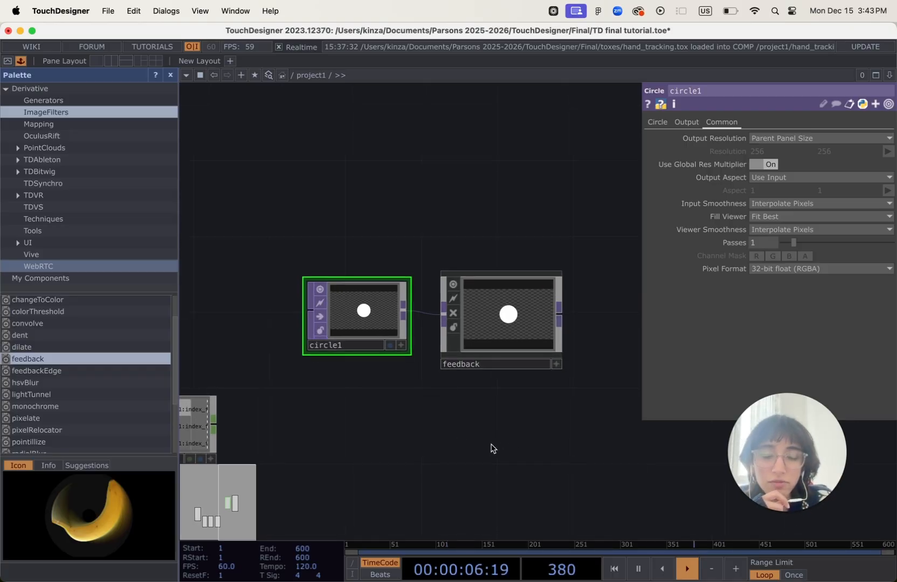
{"action": "scroll", "coordinate": [488, 442], "scroll_direction": "down", "scroll_amount": 2}
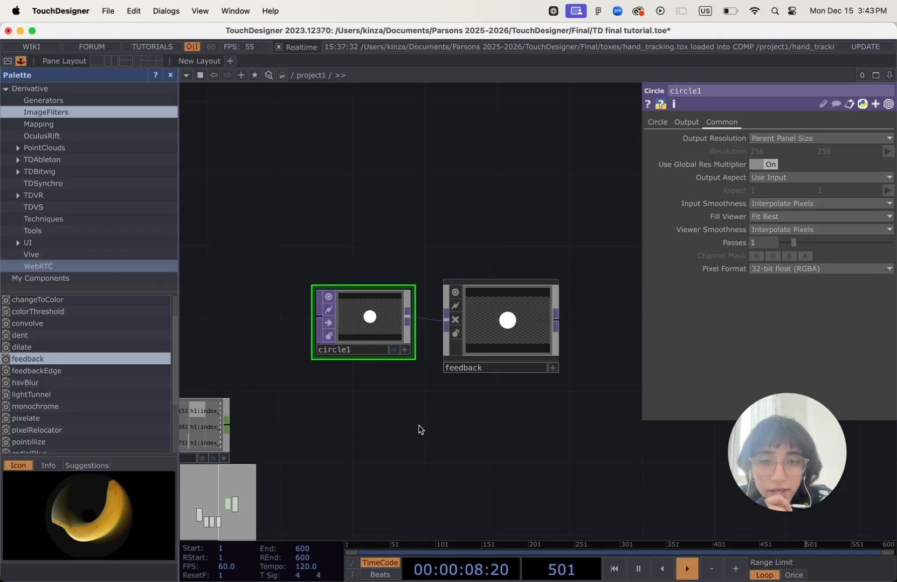
{"action": "scroll", "coordinate": [427, 482], "scroll_direction": "down", "scroll_amount": 1}
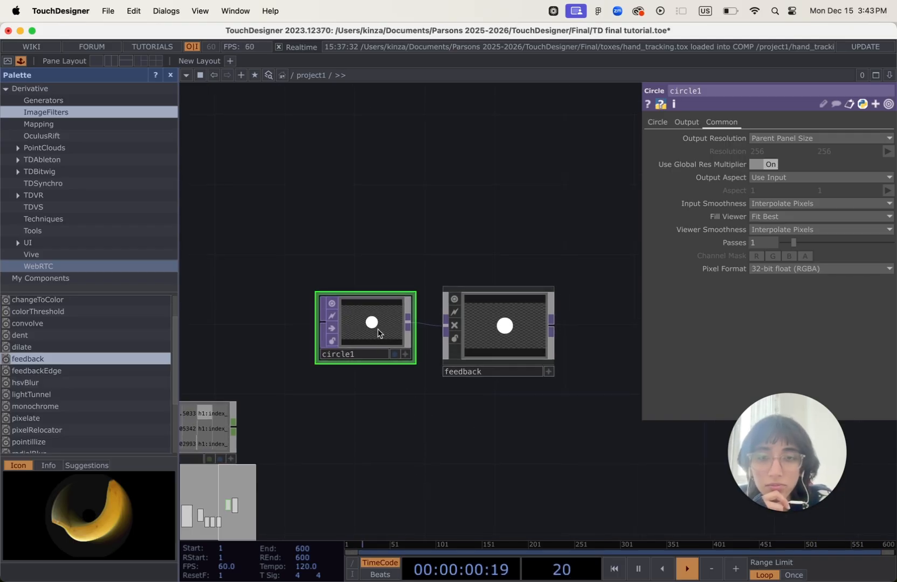
{"action": "left_click_drag", "start_coordinate": [401, 389], "coordinate": [448, 367]}
{"action": "scroll", "coordinate": [456, 448], "scroll_direction": "down", "scroll_amount": 1}
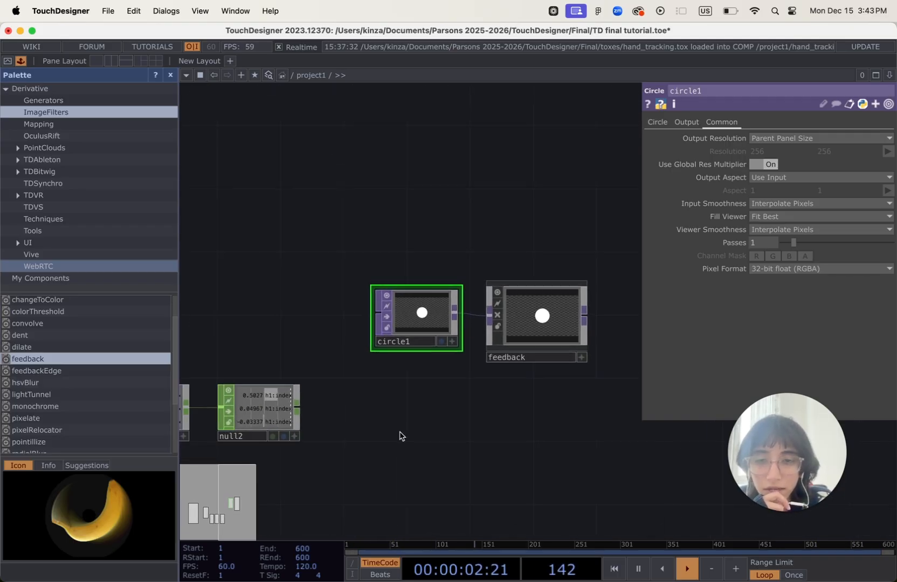
{"action": "mouse_move", "coordinate": [398, 431]}
{"action": "left_mouse_down"}
{"action": "mouse_move", "coordinate": [498, 430]}
{"action": "mouse_move", "coordinate": [412, 430]}
{"action": "left_mouse_up"}
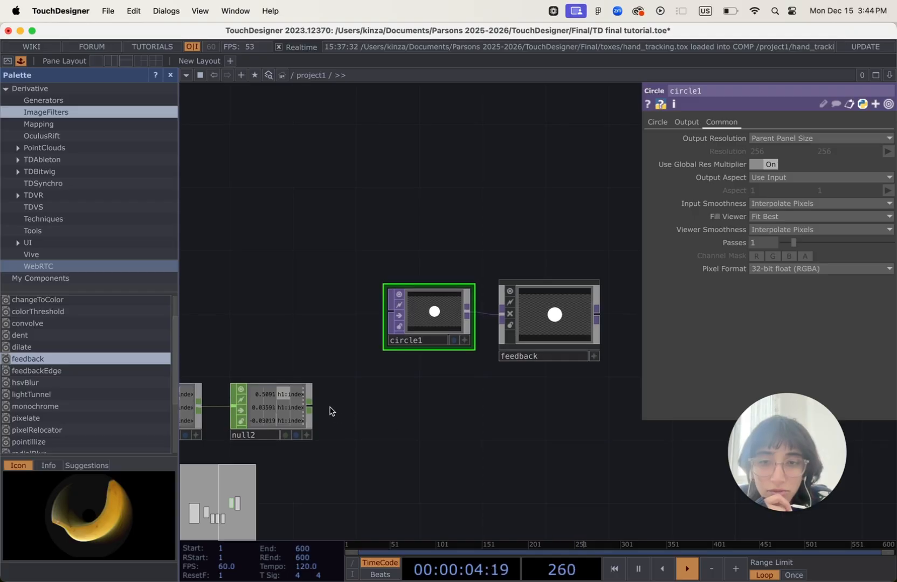
{"action": "scroll", "coordinate": [345, 407], "scroll_direction": "up", "scroll_amount": 5}
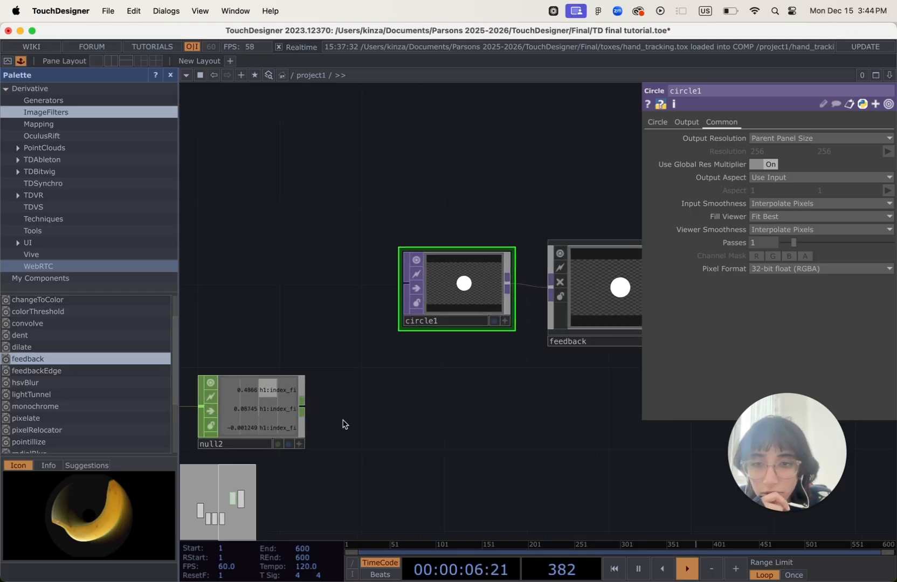
{"action": "scroll", "coordinate": [370, 400], "scroll_direction": "up", "scroll_amount": 2}
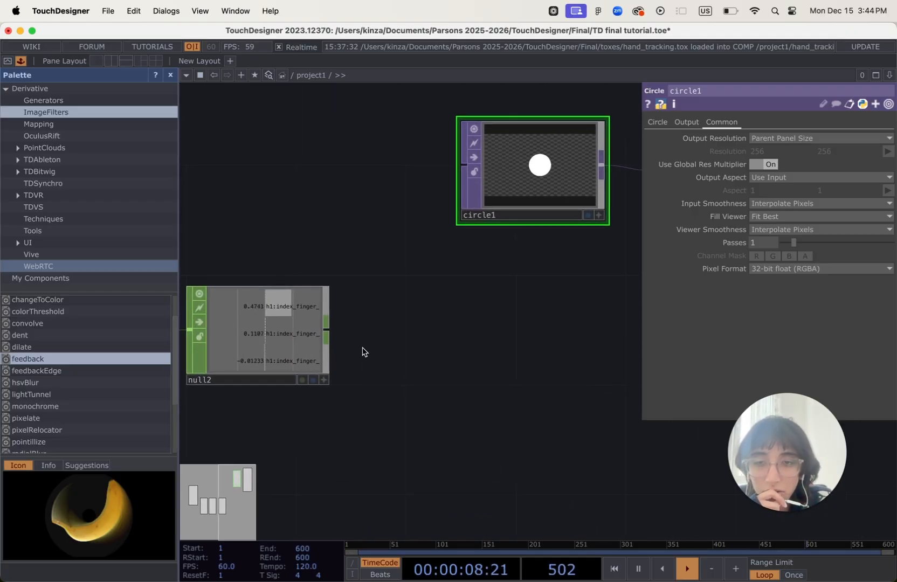
{"action": "scroll", "coordinate": [362, 352], "scroll_direction": "up", "scroll_amount": 3}
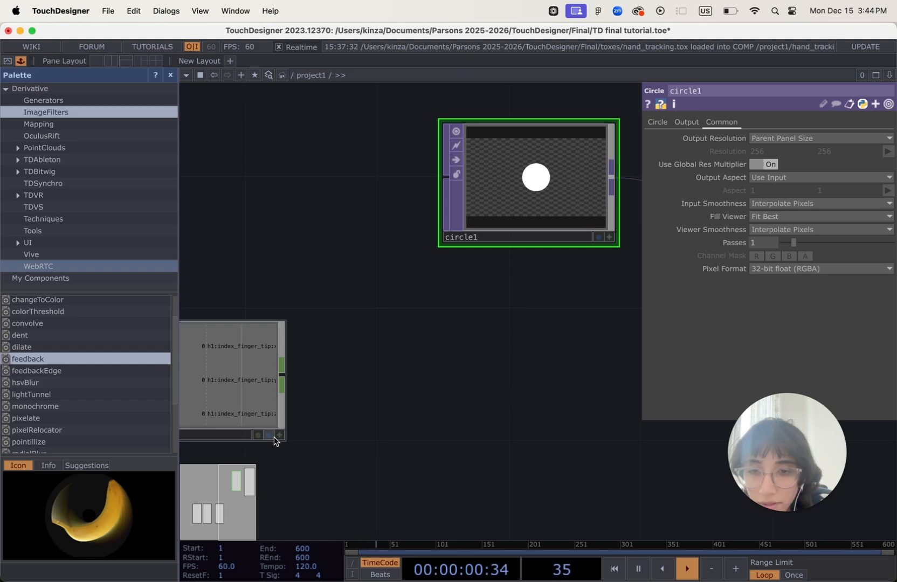
{"action": "scroll", "coordinate": [451, 376], "scroll_direction": "up", "scroll_amount": 5}
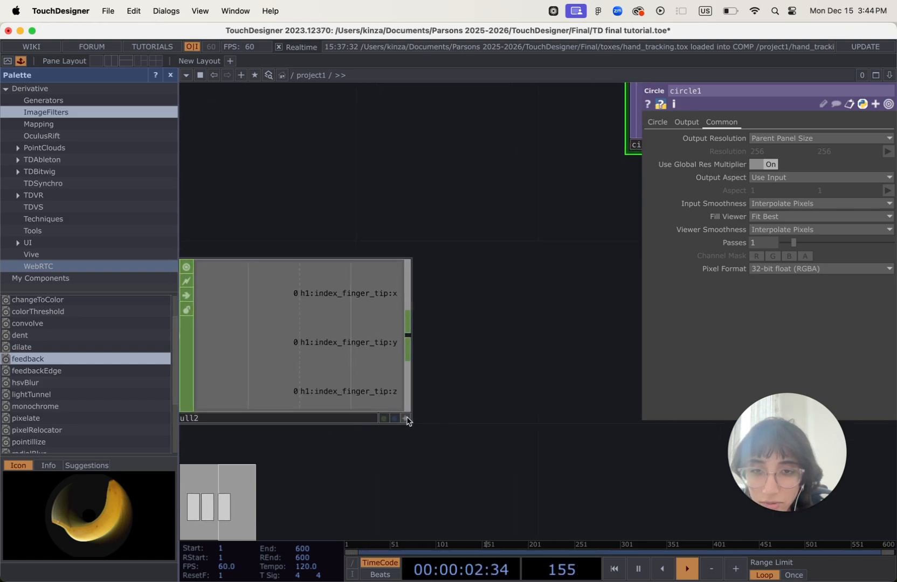
{"action": "left_click", "coordinate": [406, 418]}
Step: Link null2's h1:index_finger_tip:x channel to the Center X parameter of circle1 as a CHOP Reference
{"action": "scroll", "coordinate": [456, 427], "scroll_direction": "down", "scroll_amount": 4}
{"action": "left_click_drag", "start_coordinate": [514, 421], "coordinate": [403, 437]}
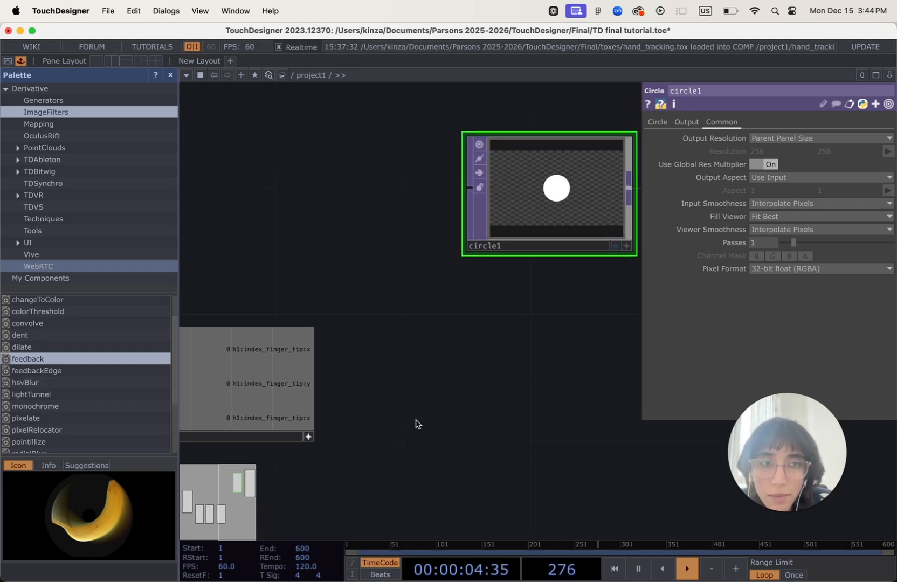
{"action": "left_click", "coordinate": [657, 123]}
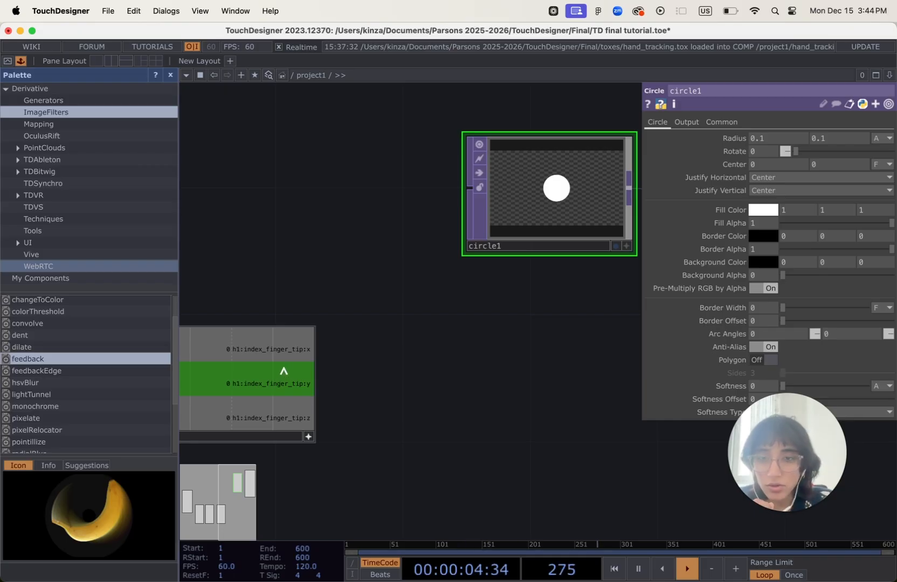
{"action": "left_click_drag", "start_coordinate": [283, 371], "coordinate": [770, 164]}
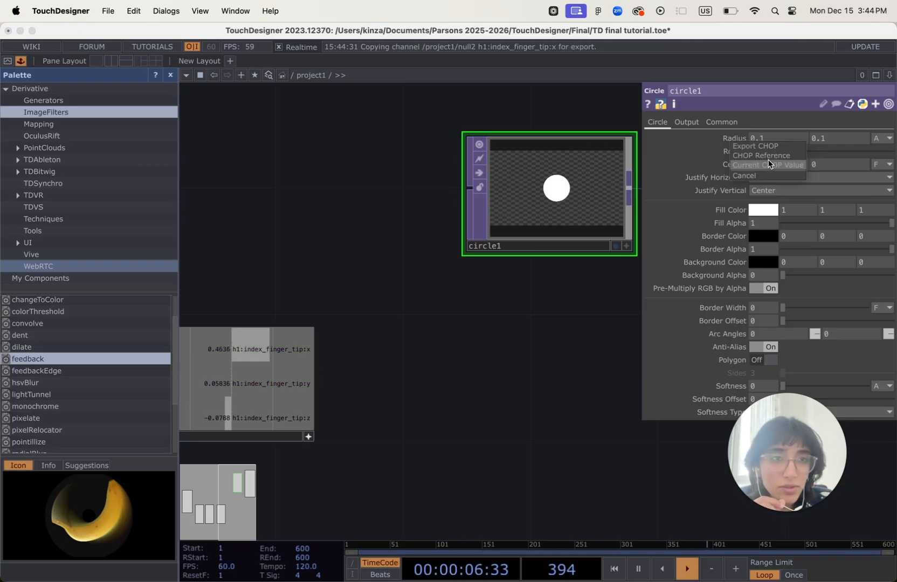
{"action": "left_click", "coordinate": [757, 156]}
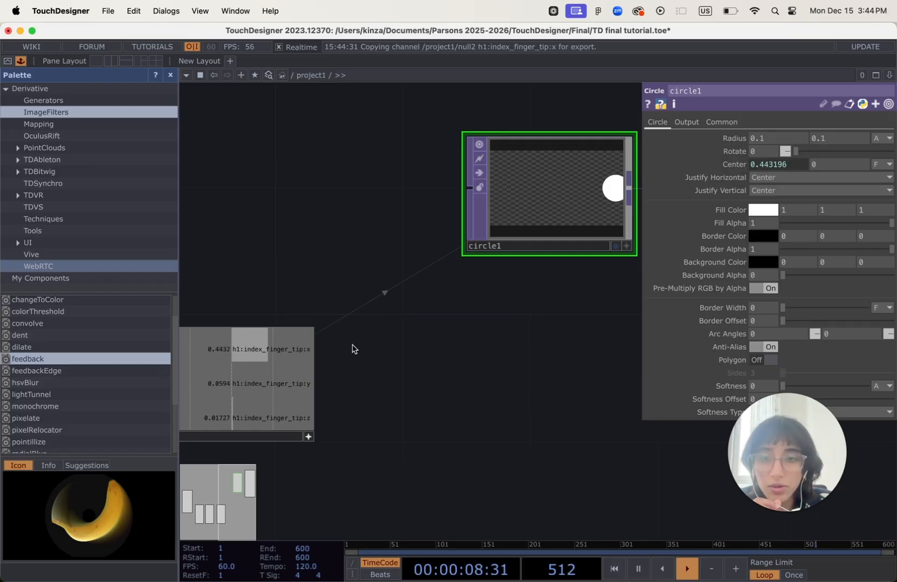
Step: Link null2's h1:index_finger_tip:y channel to the Center Y parameter of circle1 as a CHOP Reference
{"action": "left_click_drag", "start_coordinate": [254, 386], "coordinate": [826, 164]}
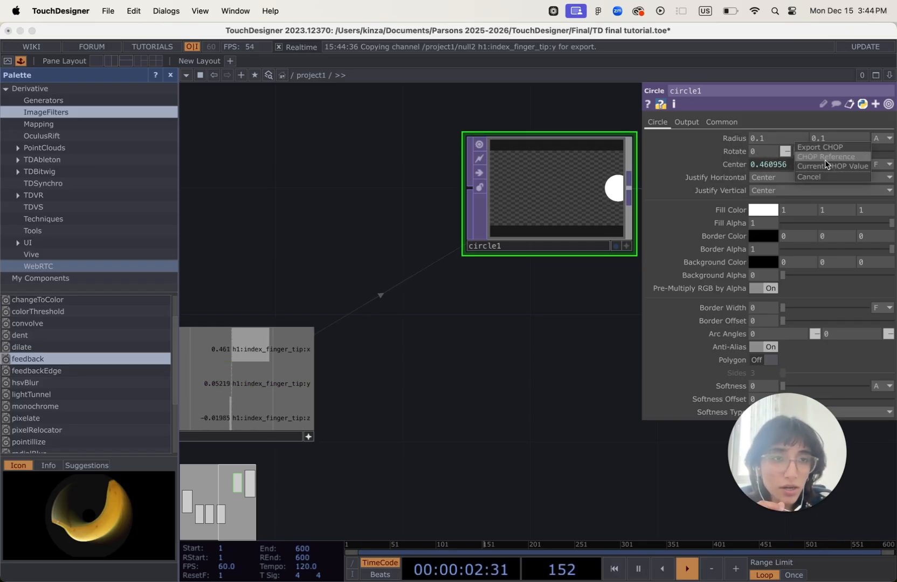
{"action": "left_click", "coordinate": [825, 161]}
{"action": "scroll", "coordinate": [539, 377], "scroll_direction": "down", "scroll_amount": 2}
{"action": "left_click_drag", "start_coordinate": [466, 403], "coordinate": [356, 421]}
{"action": "scroll", "coordinate": [424, 405], "scroll_direction": "down", "scroll_amount": 4}
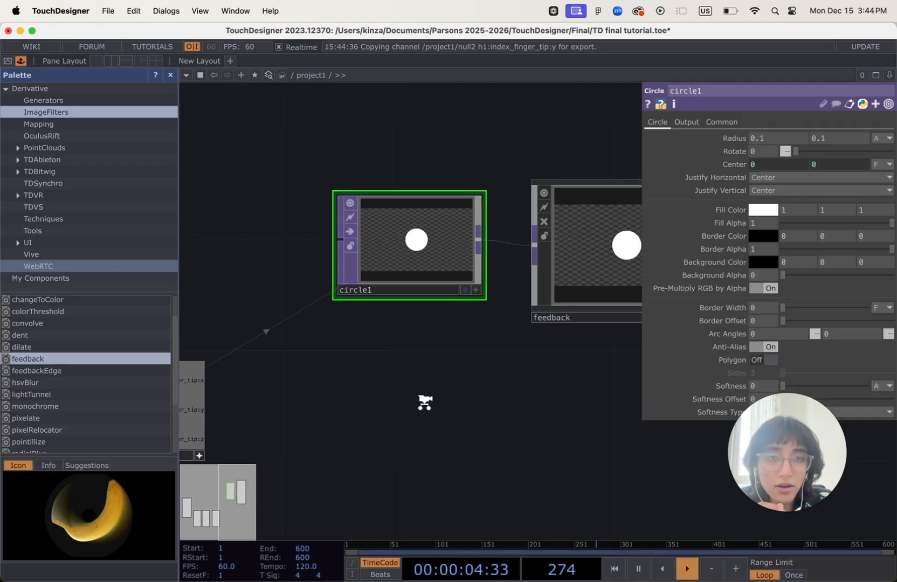
{"action": "left_click_drag", "start_coordinate": [467, 386], "coordinate": [446, 378]}
{"action": "scroll", "coordinate": [469, 389], "scroll_direction": "up", "scroll_amount": 1}
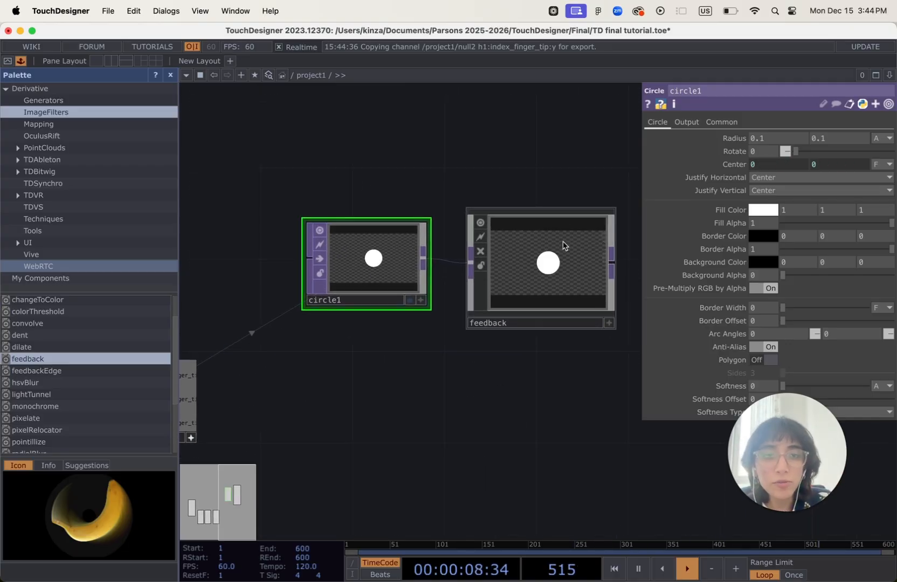
Step: Select the feedback component and watch how its trail responds to circle1 following the tracked fingertip
{"action": "left_click", "coordinate": [563, 245]}
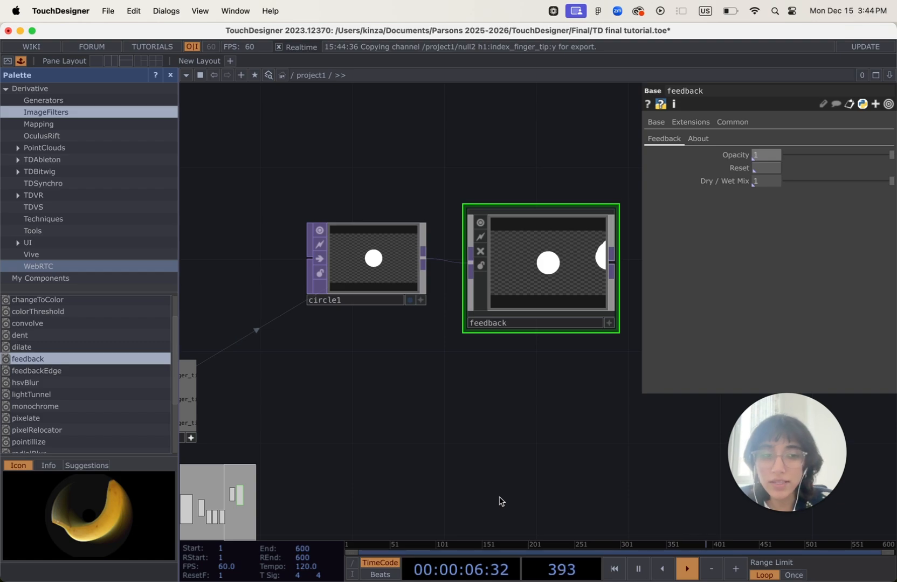
{"action": "scroll", "coordinate": [499, 501], "scroll_direction": "up", "scroll_amount": 1}
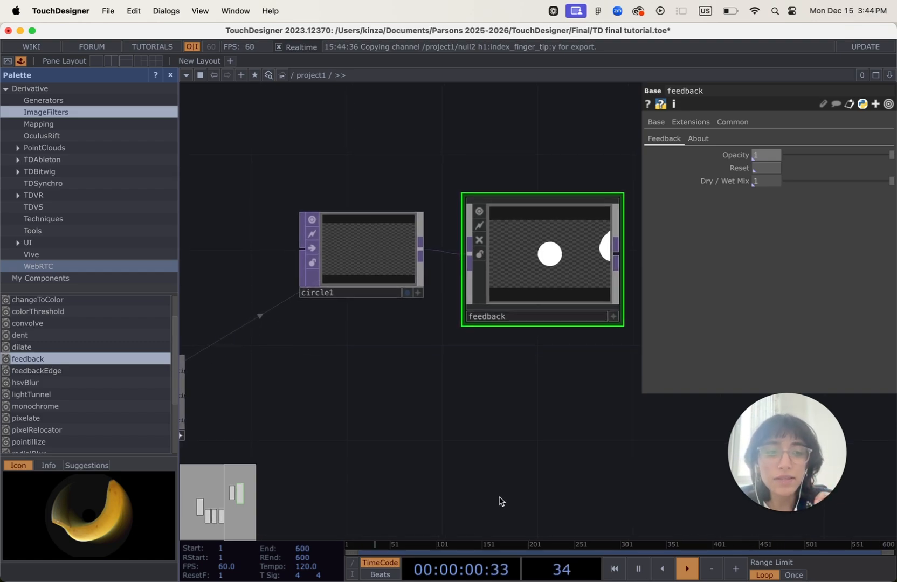
{"action": "scroll", "coordinate": [499, 502], "scroll_direction": "down", "scroll_amount": 1}
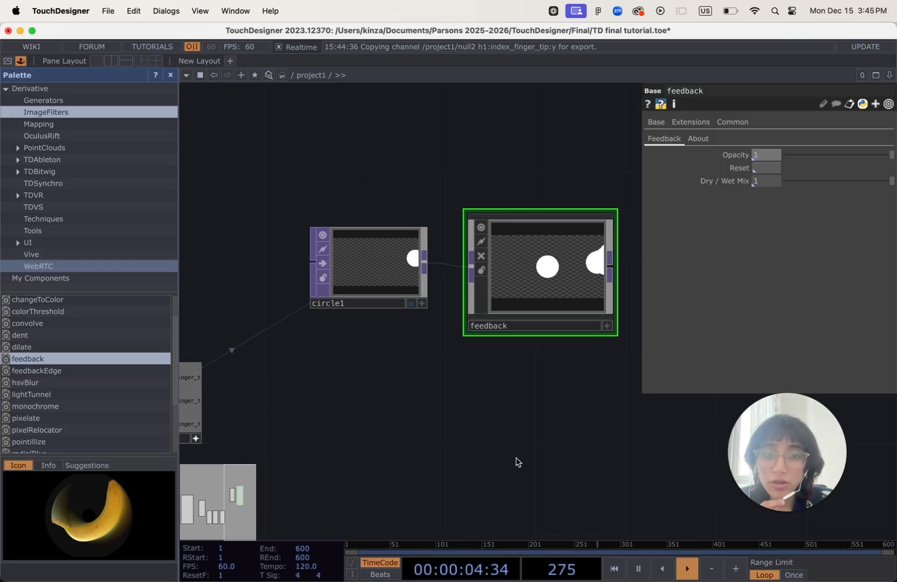
{"action": "scroll", "coordinate": [514, 463], "scroll_direction": "up", "scroll_amount": 2}
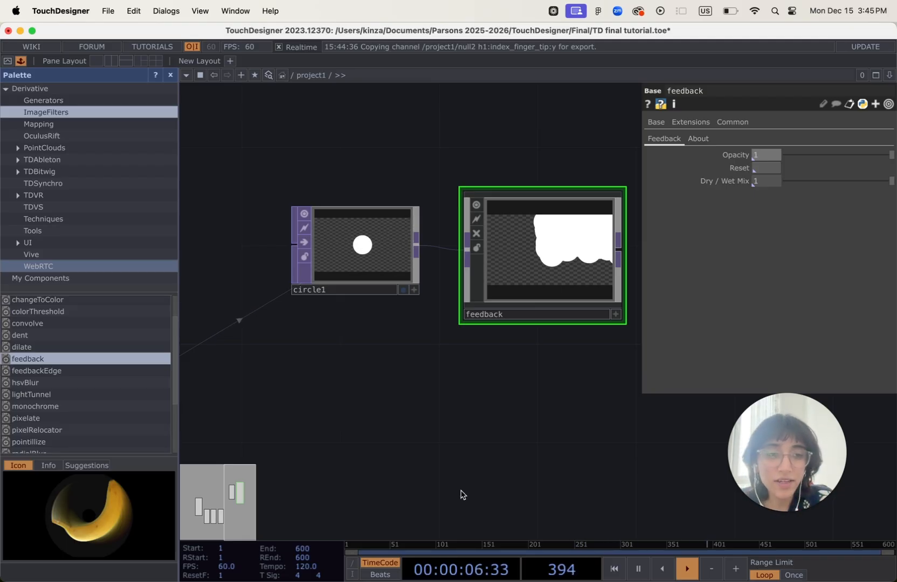
{"action": "scroll", "coordinate": [337, 421], "scroll_direction": "down", "scroll_amount": 1}
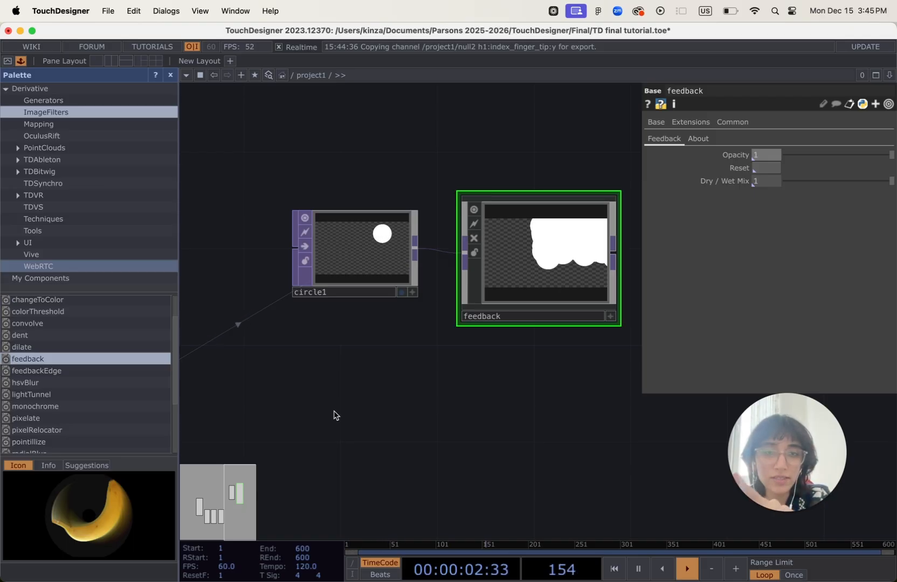
{"action": "scroll", "coordinate": [330, 404], "scroll_direction": "up", "scroll_amount": 6}
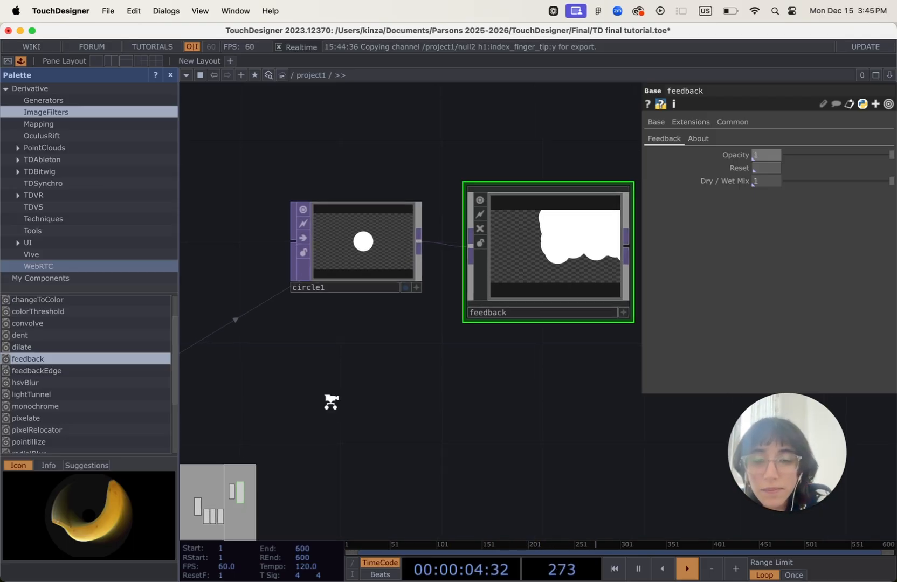
{"action": "scroll", "coordinate": [485, 329], "scroll_direction": "down", "scroll_amount": 1}
Step: Examine the index fingertip x, y and z channels in select1 upstream of null2
{"action": "left_click_drag", "start_coordinate": [364, 365], "coordinate": [474, 282]}
{"action": "scroll", "coordinate": [484, 329], "scroll_direction": "down", "scroll_amount": 5}
{"action": "scroll", "coordinate": [392, 448], "scroll_direction": "up", "scroll_amount": 2}
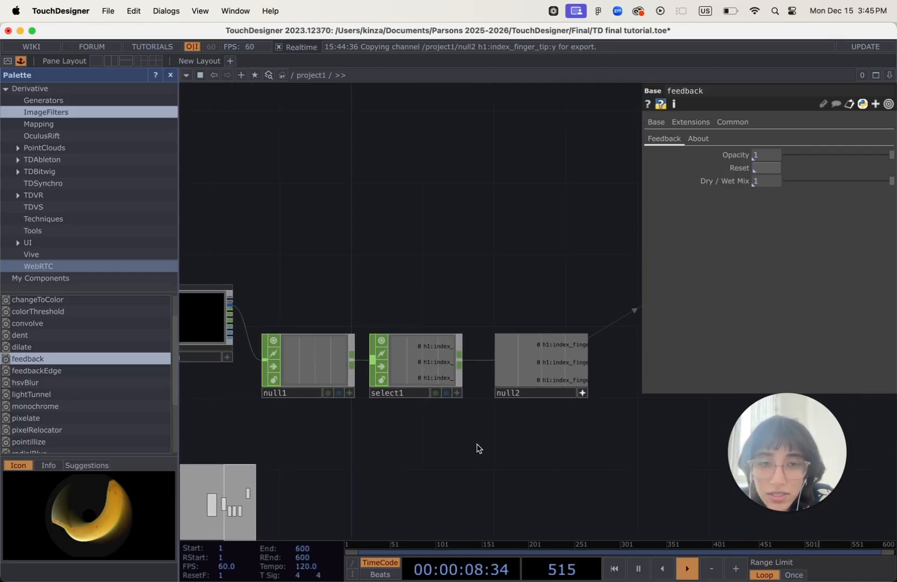
{"action": "left_click_drag", "start_coordinate": [479, 448], "coordinate": [434, 448]}
{"action": "scroll", "coordinate": [434, 448], "scroll_direction": "up", "scroll_amount": 1}
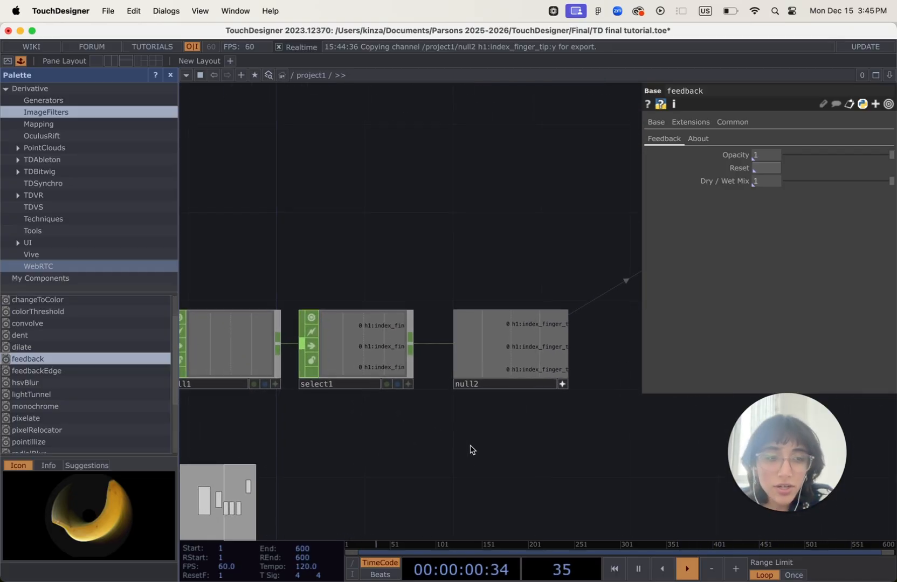
{"action": "scroll", "coordinate": [436, 426], "scroll_direction": "up", "scroll_amount": 2}
{"action": "scroll", "coordinate": [370, 408], "scroll_direction": "left", "scroll_amount": 3}
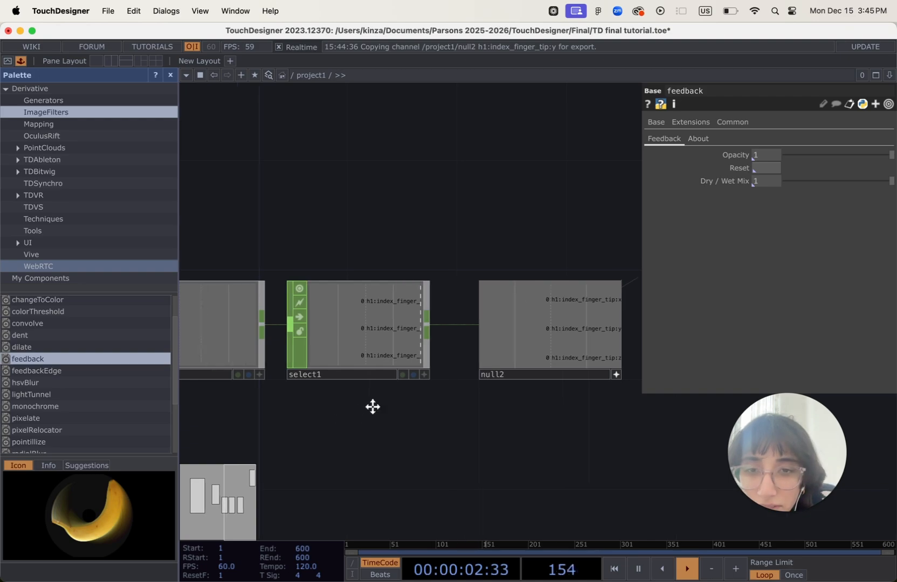
{"action": "scroll", "coordinate": [374, 412], "scroll_direction": "up", "scroll_amount": 6}
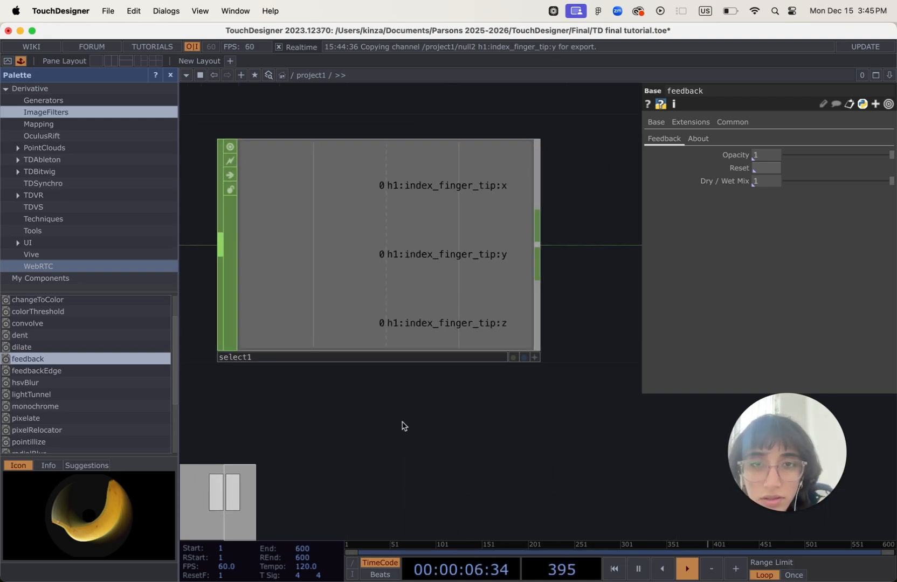
{"action": "left_click_drag", "start_coordinate": [402, 424], "coordinate": [403, 509]}
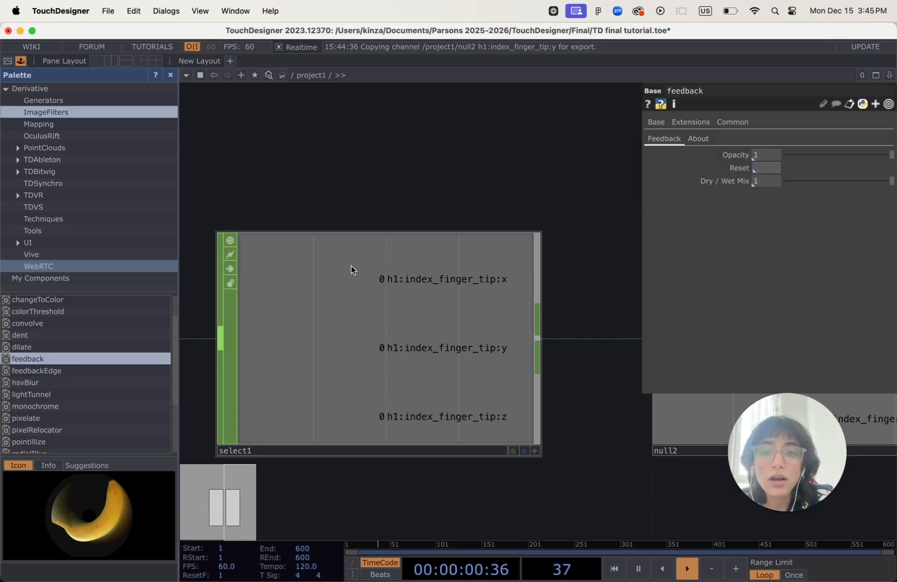
{"action": "scroll", "coordinate": [521, 401], "scroll_direction": "down", "scroll_amount": 10}
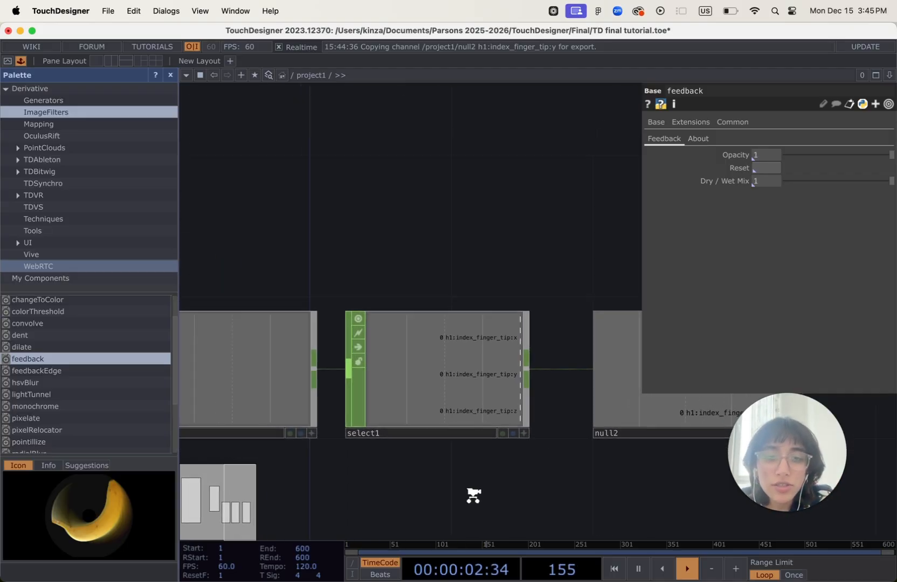
Step: Deactivate null2's viewer and move the node farther from select1 to make room in the chain
{"action": "left_click_drag", "start_coordinate": [456, 505], "coordinate": [413, 471]}
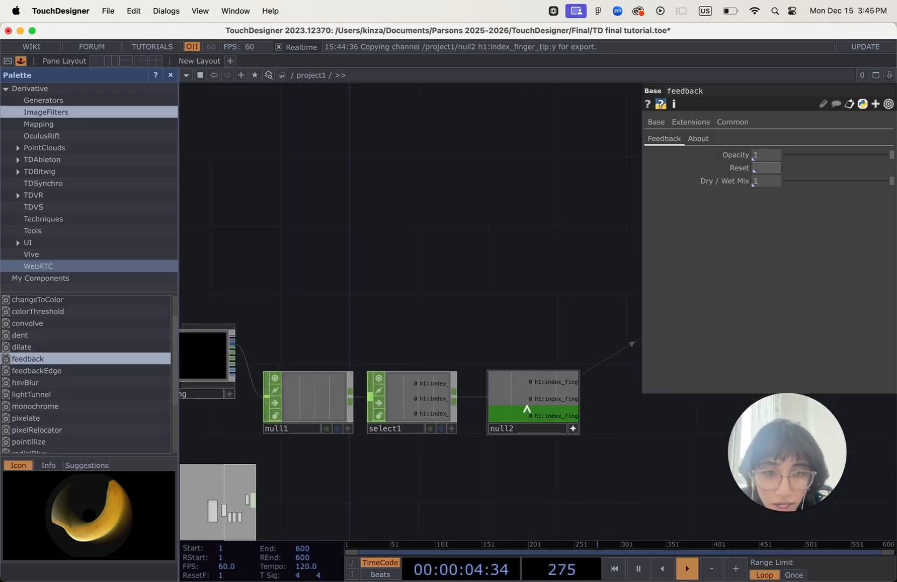
{"action": "left_click", "coordinate": [573, 430]}
{"action": "left_click_drag", "start_coordinate": [522, 415], "coordinate": [586, 414]}
Step: Insert a Math CHOP on the wire between select1 and null2
{"action": "right_click", "coordinate": [505, 403]}
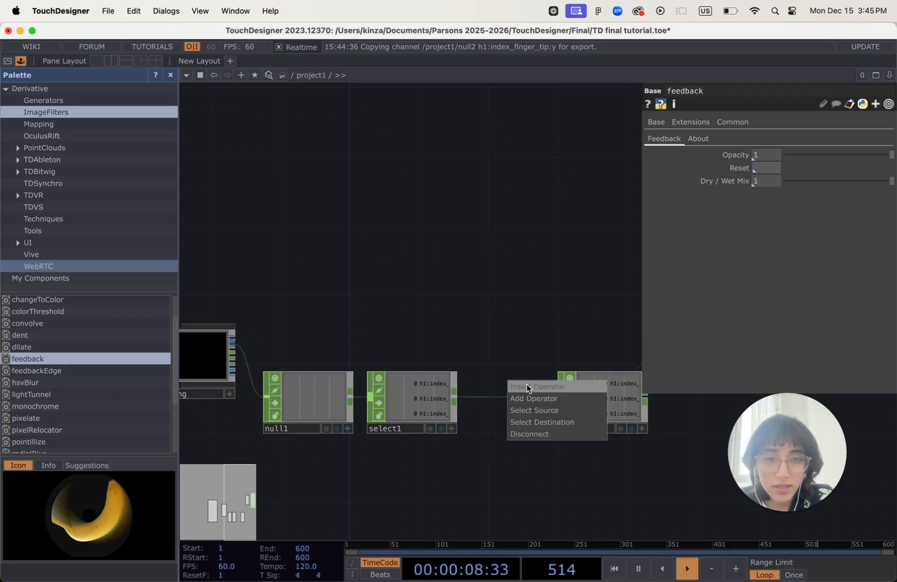
{"action": "left_click", "coordinate": [519, 386]}
{"action": "type", "text": "math"}
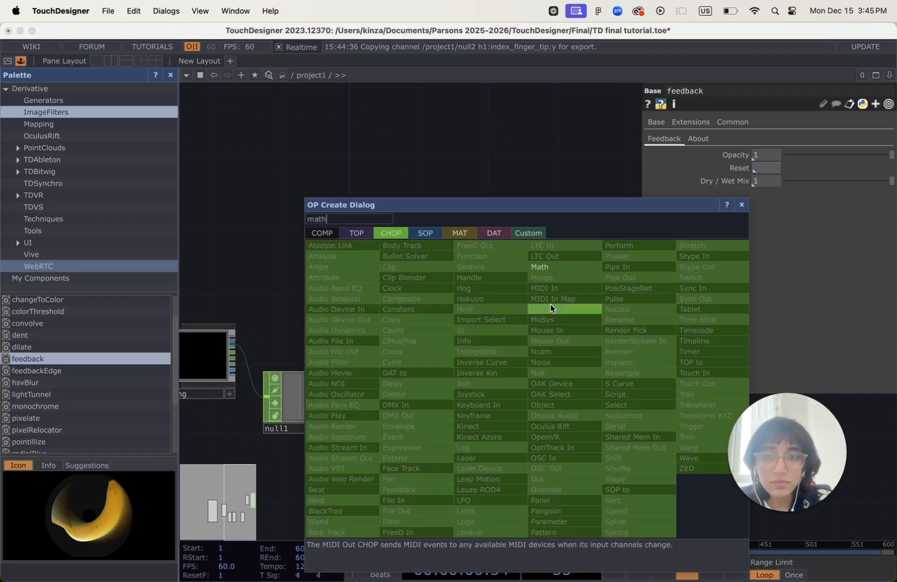
{"action": "key", "text": "Return"}
{"action": "left_click", "coordinate": [511, 398]}
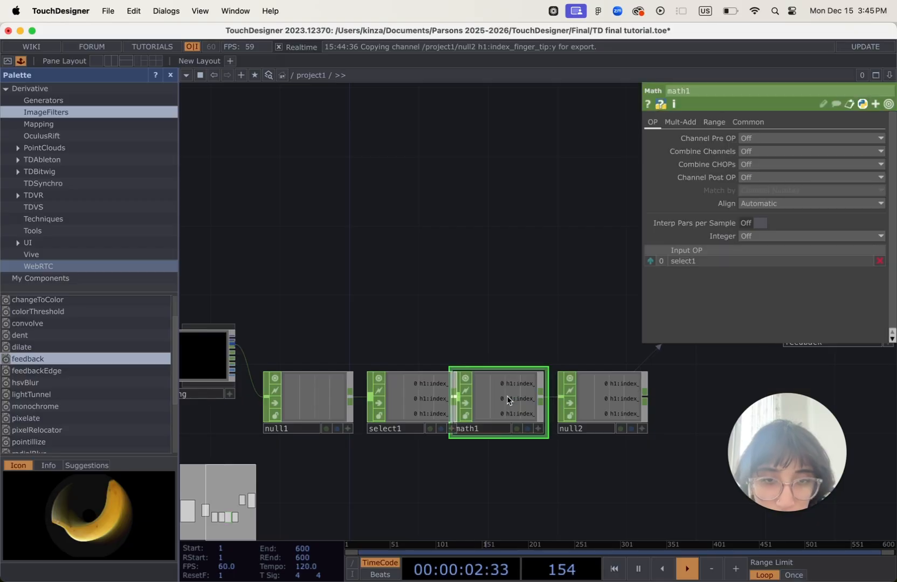
Step: Set math1's To Range to -0.5 and 0.5, and space math1 and null2 farther along the chain
{"action": "left_click", "coordinate": [748, 123]}
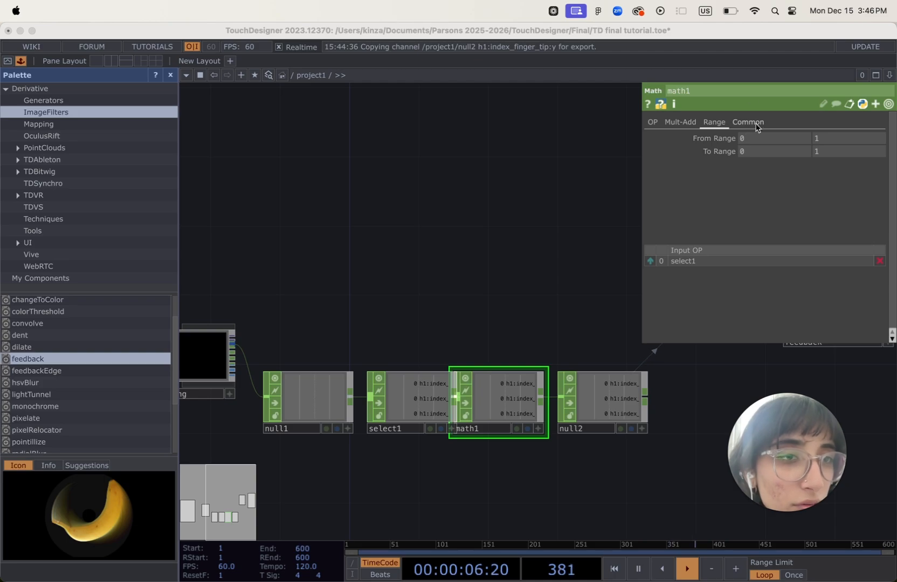
{"action": "left_click", "coordinate": [782, 158]}
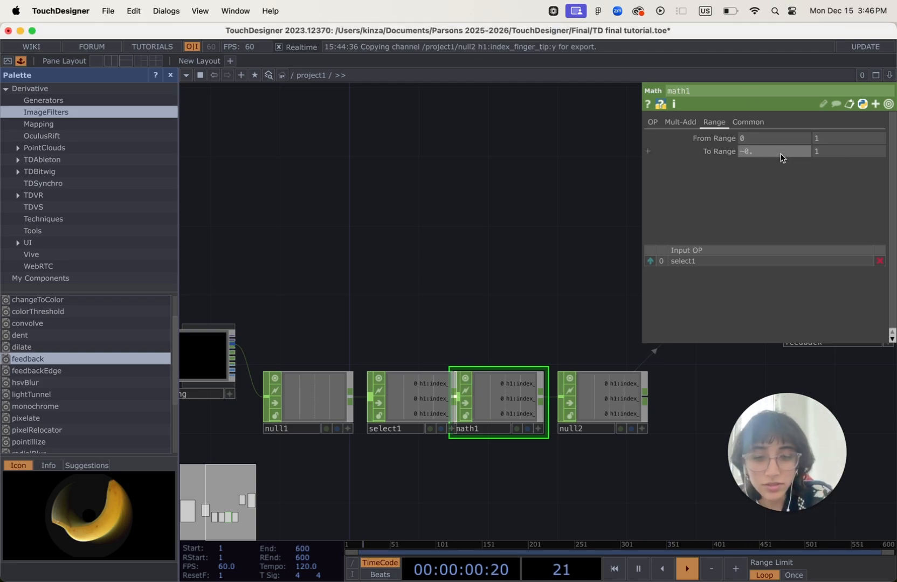
{"action": "left_click", "coordinate": [843, 153]}
{"action": "type", "text": "0"}
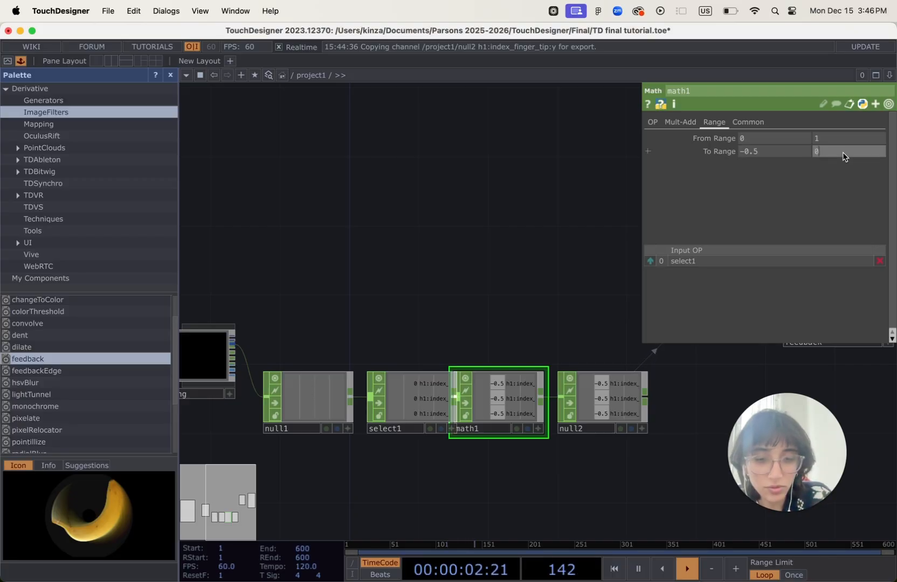
{"action": "type", "text": ".5"}
{"action": "key", "text": "Return"}
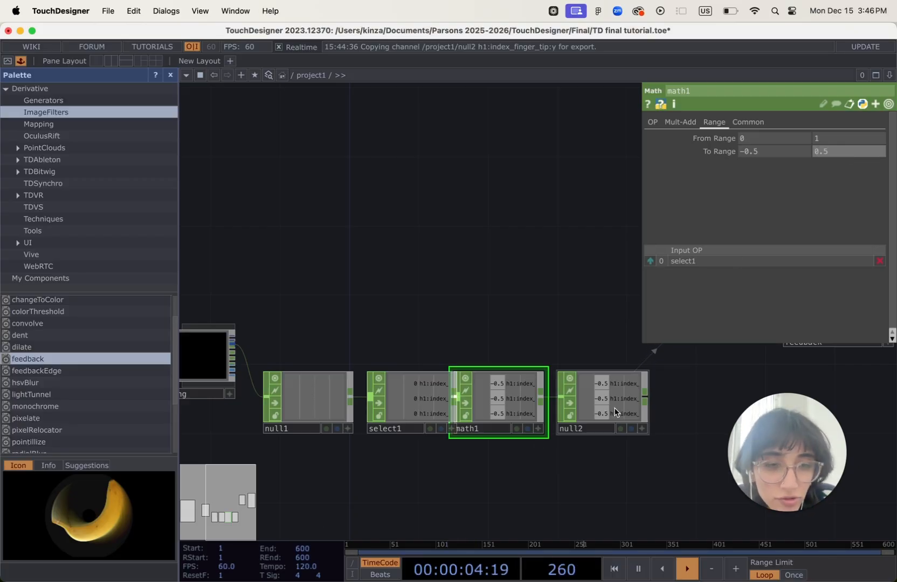
{"action": "left_click_drag", "start_coordinate": [616, 412], "coordinate": [651, 412]}
{"action": "left_click_drag", "start_coordinate": [530, 404], "coordinate": [565, 404]}
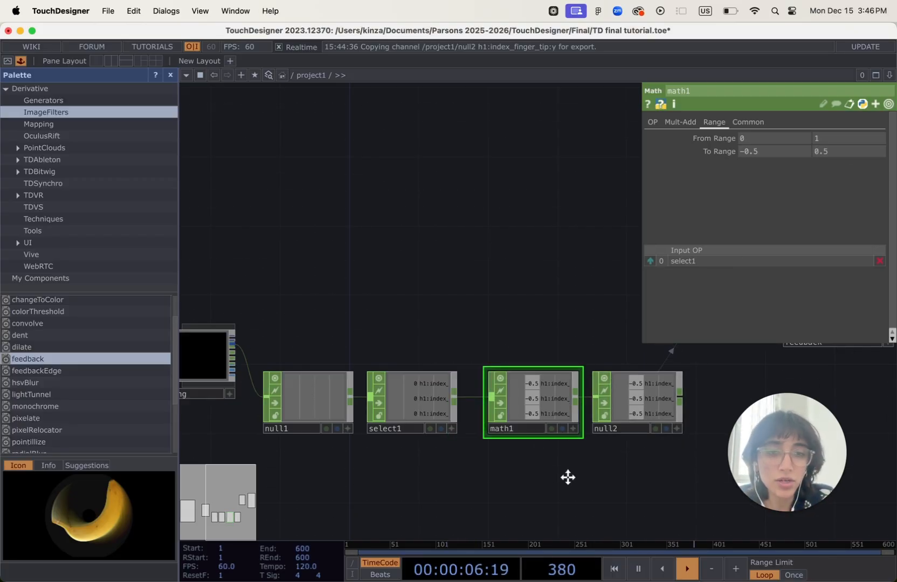
Step: Check how circle1 and the feedback trail follow the fingertip with the remapped range
{"action": "scroll", "coordinate": [600, 476], "scroll_direction": "down", "scroll_amount": 3}
{"action": "left_click_drag", "start_coordinate": [567, 477], "coordinate": [459, 479]}
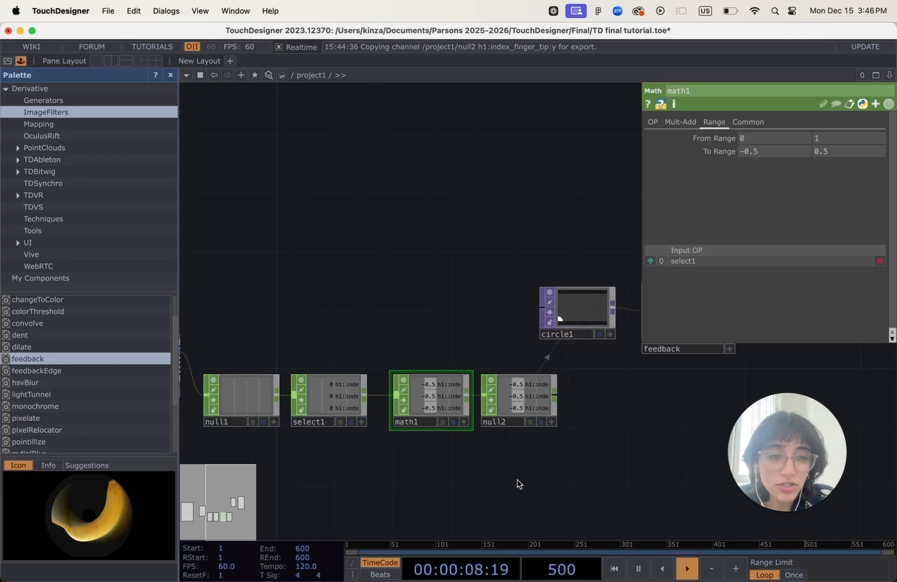
{"action": "left_click_drag", "start_coordinate": [586, 482], "coordinate": [490, 468]}
{"action": "scroll", "coordinate": [544, 480], "scroll_direction": "down", "scroll_amount": 1}
{"action": "scroll", "coordinate": [491, 467], "scroll_direction": "up", "scroll_amount": 2}
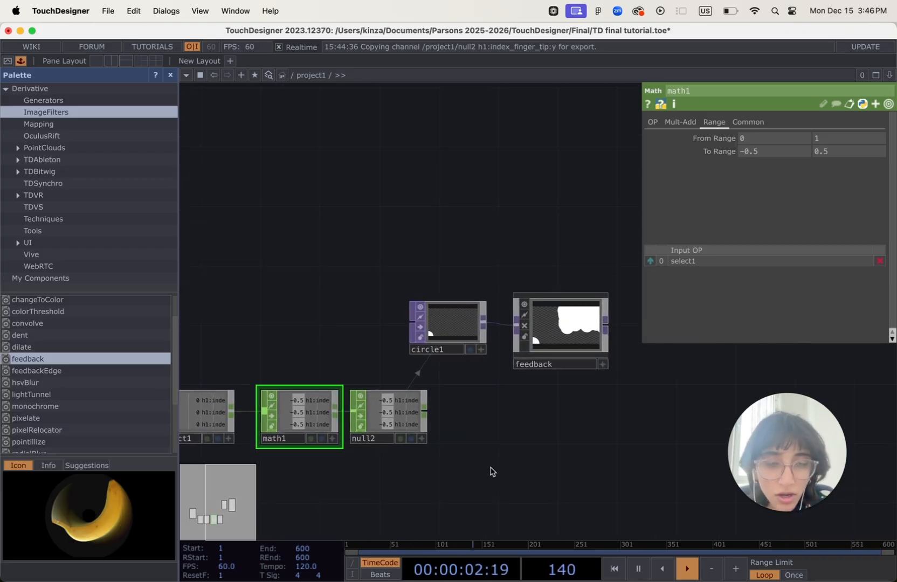
{"action": "left_click_drag", "start_coordinate": [524, 431], "coordinate": [485, 449]}
{"action": "scroll", "coordinate": [485, 449], "scroll_direction": "up", "scroll_amount": 3}
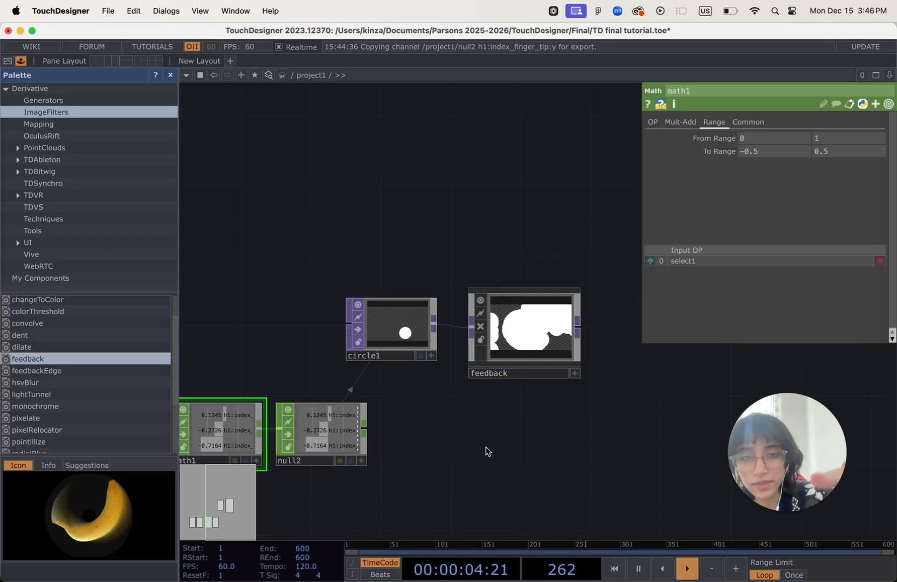
{"action": "scroll", "coordinate": [544, 490], "scroll_direction": "up", "scroll_amount": 5}
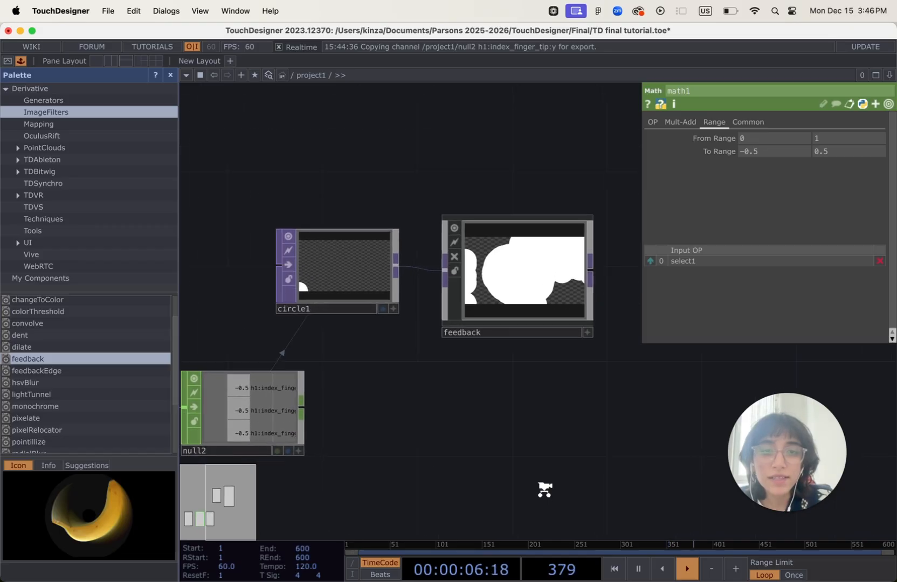
{"action": "scroll", "coordinate": [531, 389], "scroll_direction": "down", "scroll_amount": 2}
{"action": "scroll", "coordinate": [526, 395], "scroll_direction": "down", "scroll_amount": 1}
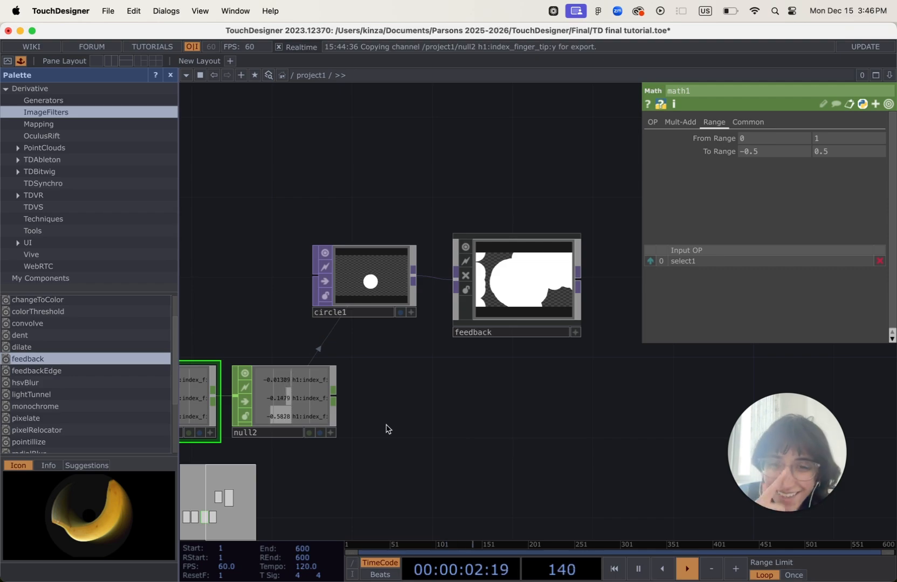
{"action": "scroll", "coordinate": [461, 414], "scroll_direction": "left", "scroll_amount": 5}
{"action": "scroll", "coordinate": [461, 414], "scroll_direction": "left", "scroll_amount": 5}
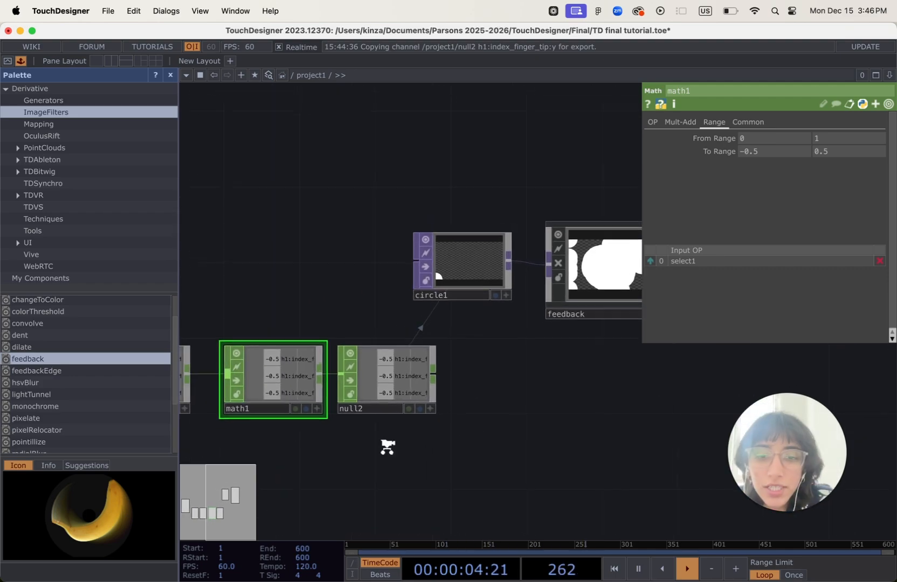
{"action": "scroll", "coordinate": [435, 409], "scroll_direction": "up", "scroll_amount": 5}
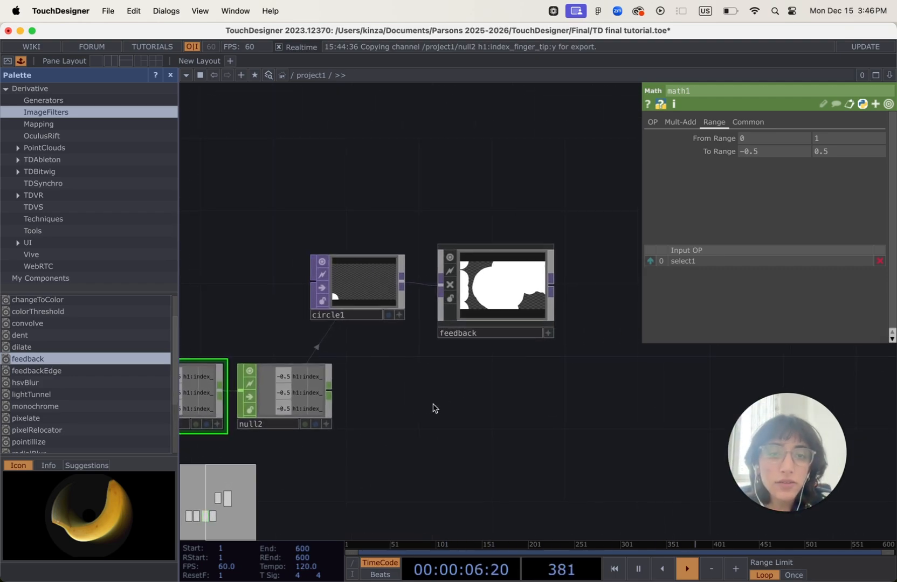
{"action": "left_click_drag", "start_coordinate": [488, 349], "coordinate": [431, 442]}
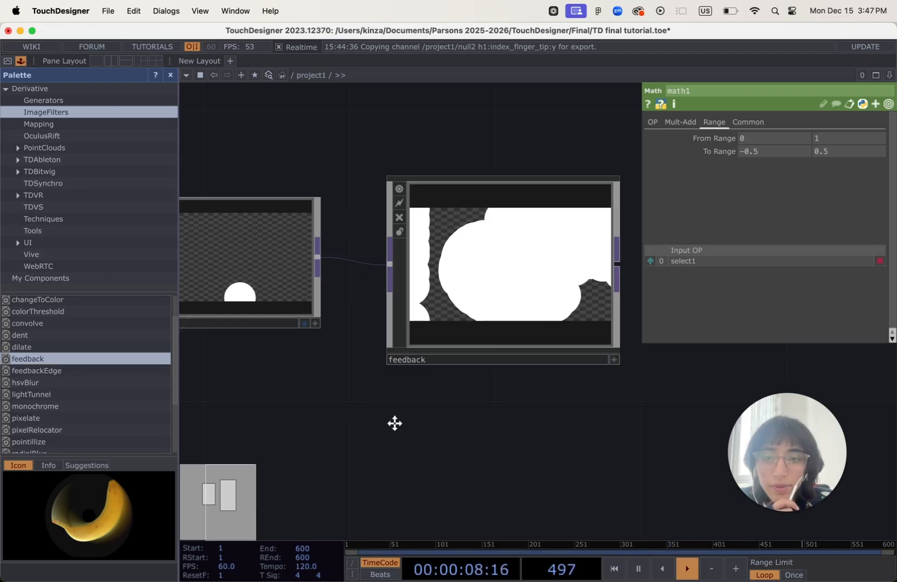
Step: Trace the chain back from the feedback component through math1 and select1 to the hand_tracking component
{"action": "left_click_drag", "start_coordinate": [395, 423], "coordinate": [451, 424]}
{"action": "scroll", "coordinate": [451, 424], "scroll_direction": "down", "scroll_amount": 5}
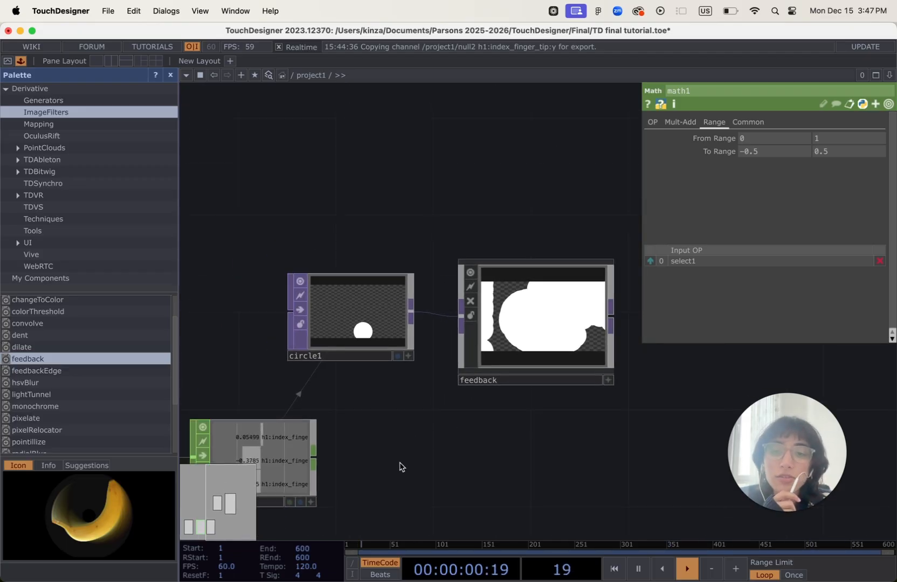
{"action": "left_click_drag", "start_coordinate": [400, 467], "coordinate": [536, 410]}
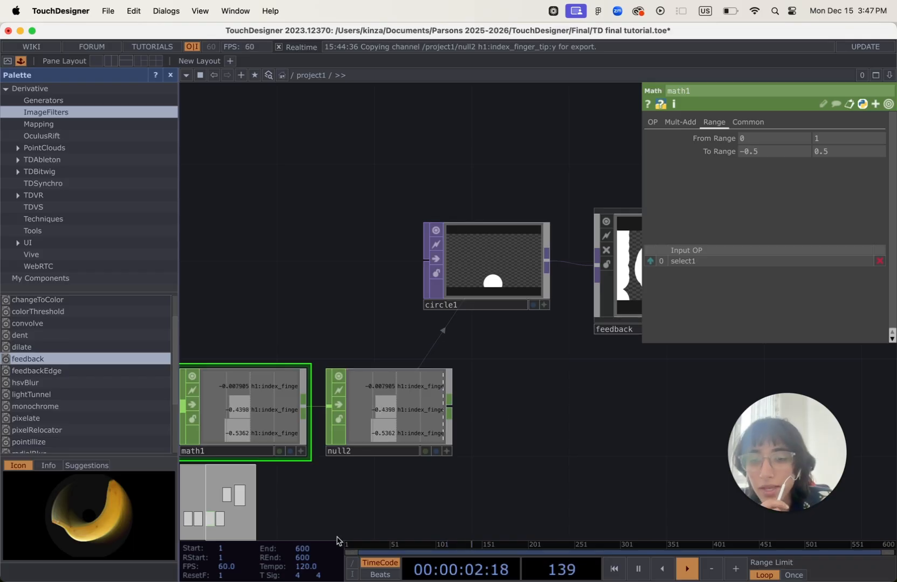
{"action": "left_click_drag", "start_coordinate": [342, 502], "coordinate": [473, 457]}
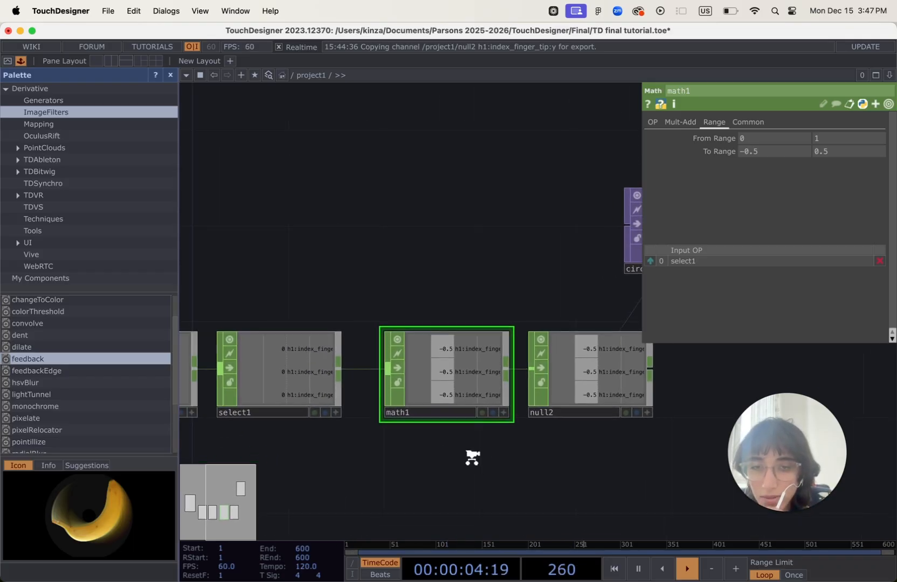
{"action": "scroll", "coordinate": [472, 457], "scroll_direction": "down", "scroll_amount": 3}
{"action": "left_click_drag", "start_coordinate": [307, 509], "coordinate": [412, 480]}
{"action": "scroll", "coordinate": [347, 480], "scroll_direction": "down", "scroll_amount": 3}
{"action": "left_click_drag", "start_coordinate": [339, 468], "coordinate": [443, 464]}
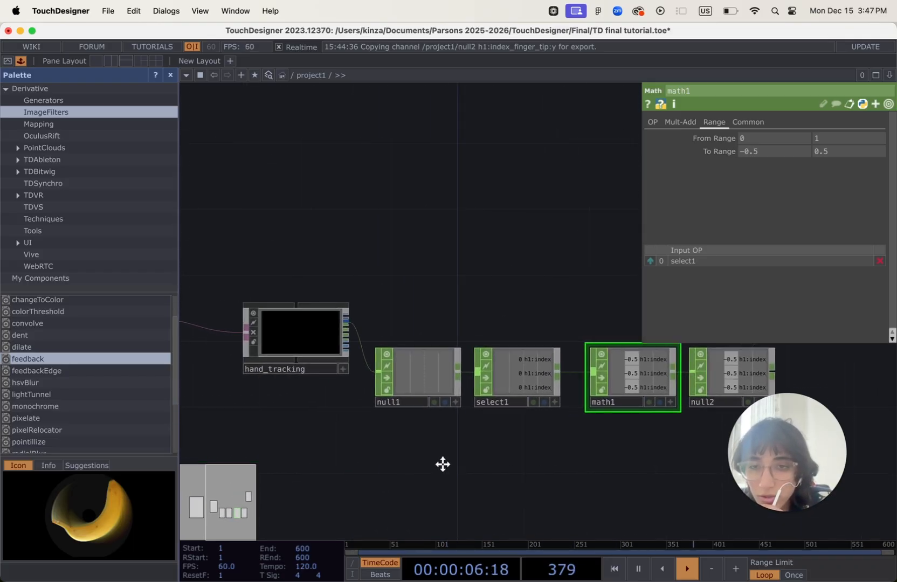
{"action": "scroll", "coordinate": [316, 429], "scroll_direction": "up", "scroll_amount": 5}
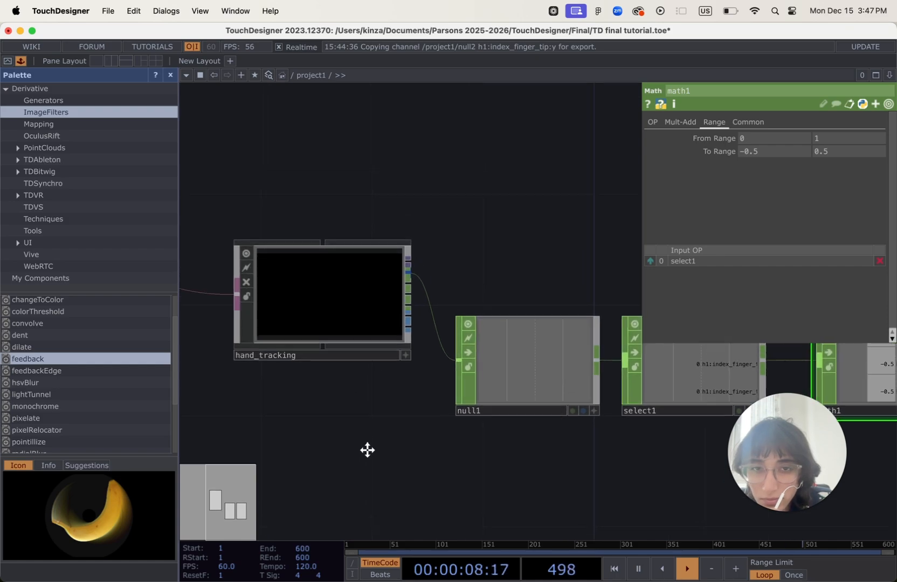
{"action": "left_click_drag", "start_coordinate": [368, 450], "coordinate": [352, 505]}
{"action": "left_click_drag", "start_coordinate": [300, 450], "coordinate": [467, 357]}
{"action": "scroll", "coordinate": [453, 436], "scroll_direction": "up", "scroll_amount": 2}
{"action": "scroll", "coordinate": [453, 436], "scroll_direction": "up", "scroll_amount": 1}
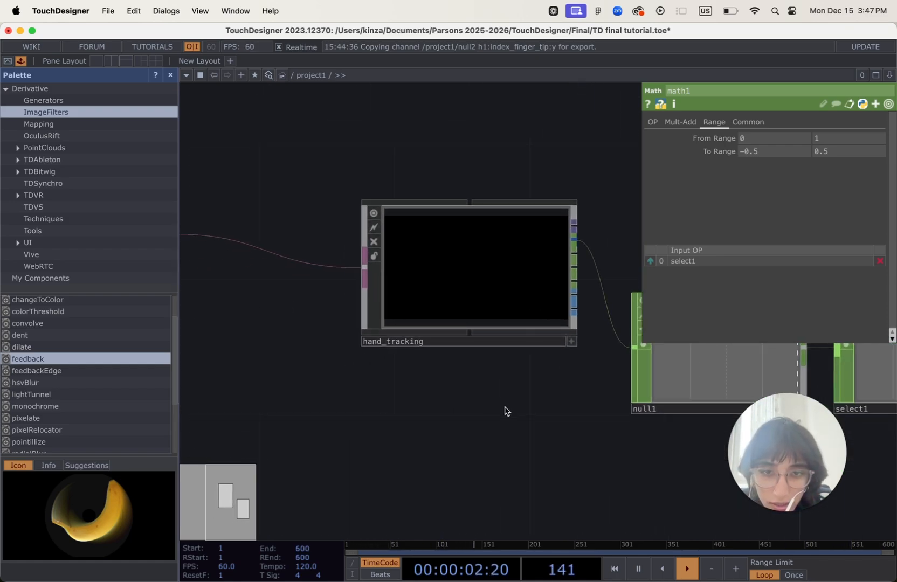
Step: Add a Null CHOP fed by hand_tracking's gesture output and place it below the fingertip chain
{"action": "left_click_drag", "start_coordinate": [455, 421], "coordinate": [321, 478]}
{"action": "left_click_drag", "start_coordinate": [422, 448], "coordinate": [368, 459]}
{"action": "scroll", "coordinate": [369, 461], "scroll_direction": "up", "scroll_amount": 2}
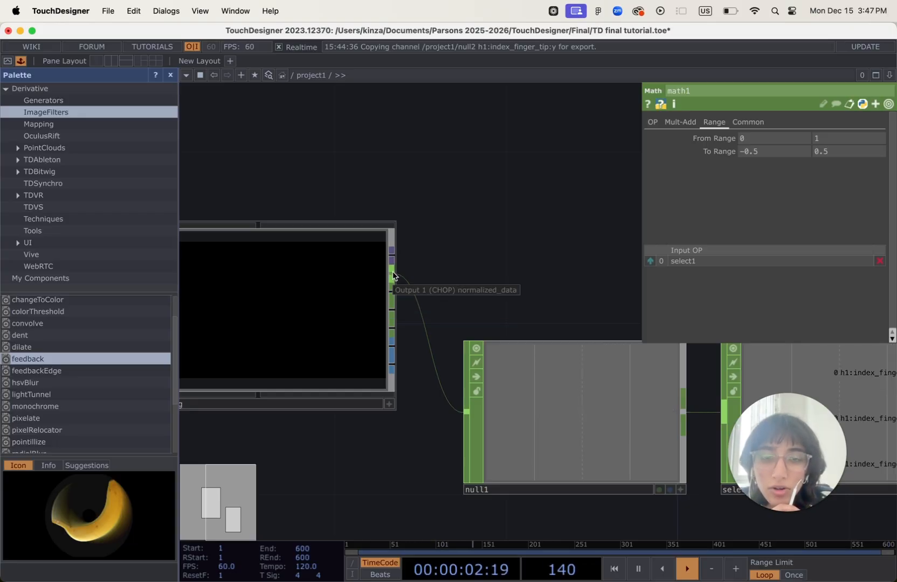
{"action": "right_click", "coordinate": [394, 328]}
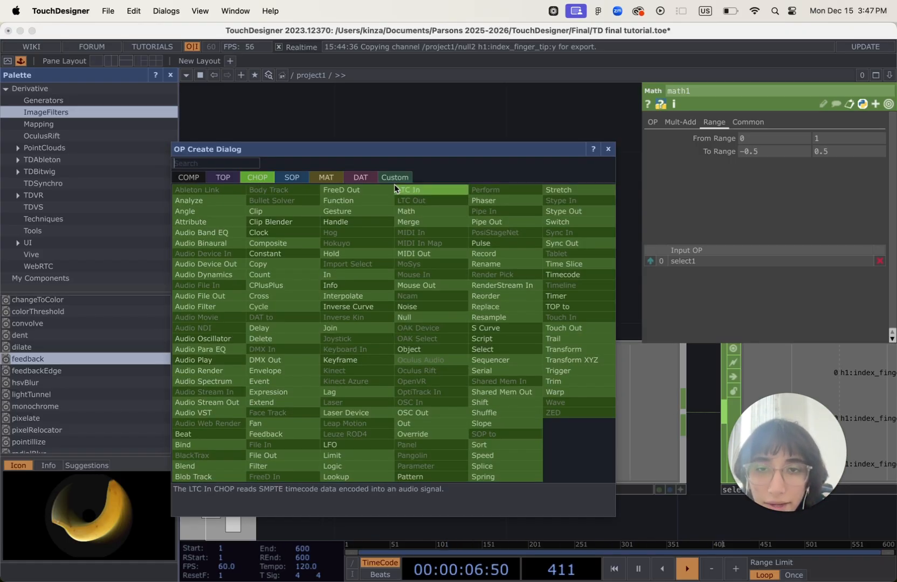
{"action": "left_click", "coordinate": [405, 318]}
{"action": "scroll", "coordinate": [405, 487], "scroll_direction": "down", "scroll_amount": 5}
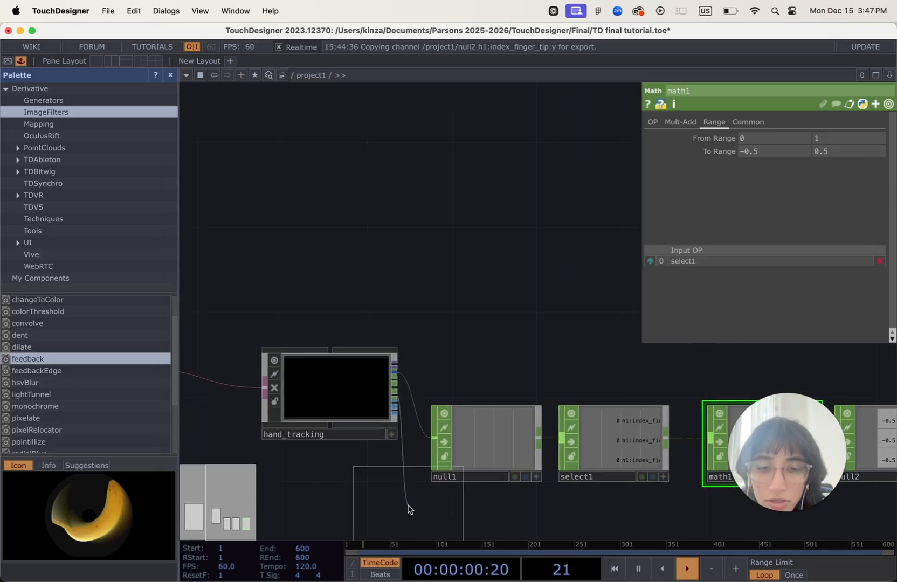
{"action": "left_click", "coordinate": [398, 520]}
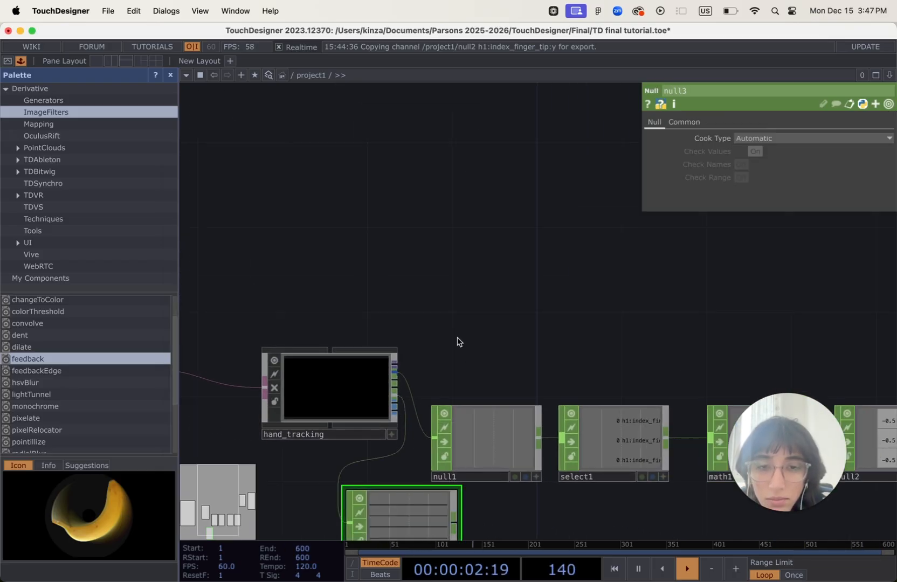
{"action": "left_click_drag", "start_coordinate": [457, 360], "coordinate": [452, 229]}
{"action": "left_click_drag", "start_coordinate": [424, 391], "coordinate": [422, 434]}
{"action": "scroll", "coordinate": [393, 427], "scroll_direction": "up", "scroll_amount": 3}
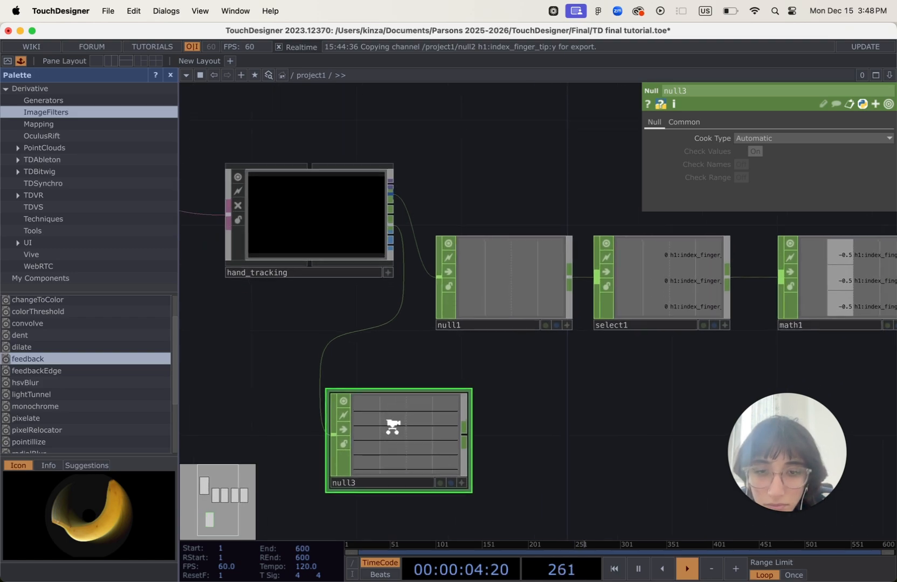
Step: Review the gesture channels in null3 and connect a new Select CHOP after it
{"action": "scroll", "coordinate": [393, 427], "scroll_direction": "up", "scroll_amount": 5}
{"action": "left_click_drag", "start_coordinate": [645, 421], "coordinate": [647, 316]}
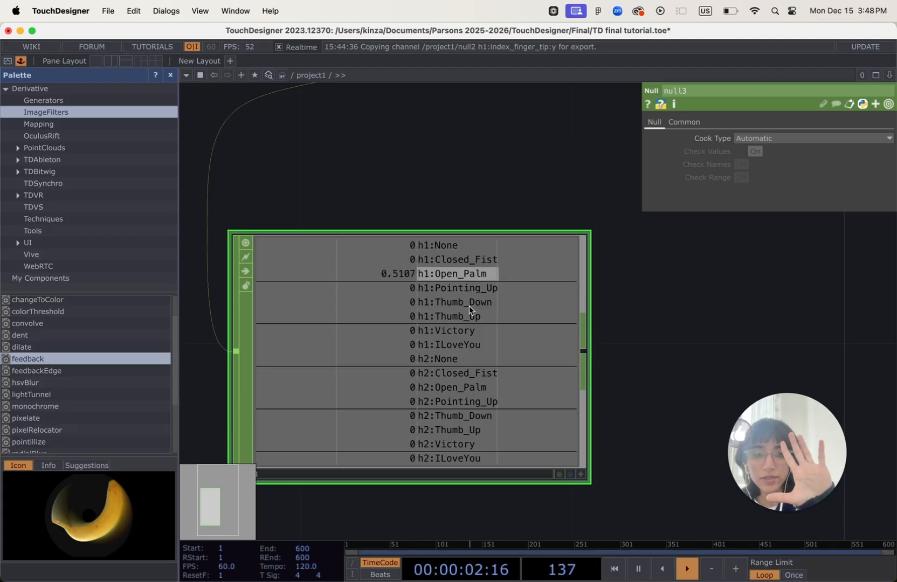
{"action": "scroll", "coordinate": [660, 354], "scroll_direction": "down", "scroll_amount": 5}
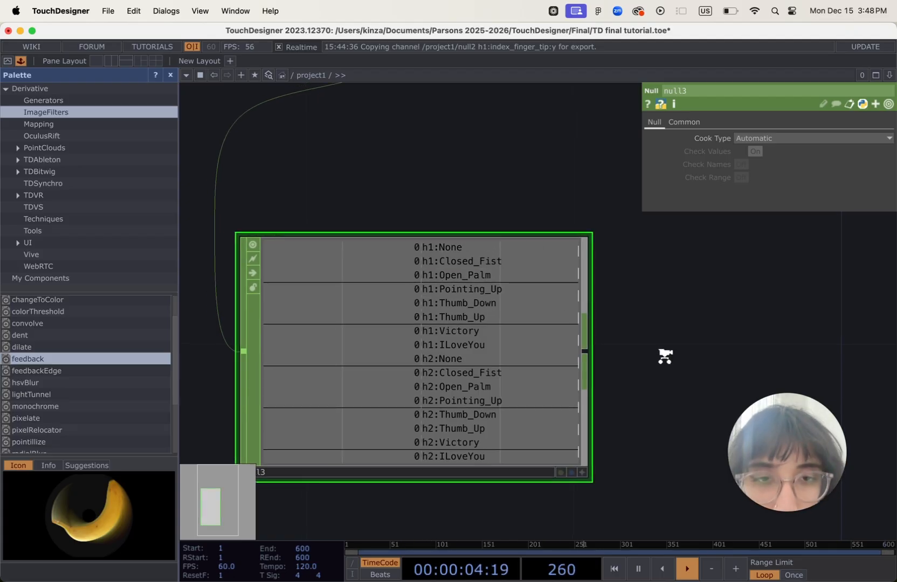
{"action": "left_click_drag", "start_coordinate": [578, 327], "coordinate": [524, 329]}
{"action": "scroll", "coordinate": [578, 330], "scroll_direction": "down", "scroll_amount": 3}
{"action": "left_click_drag", "start_coordinate": [532, 368], "coordinate": [333, 377]}
{"action": "key", "text": "Tab"}
{"action": "type", "text": "seel"}
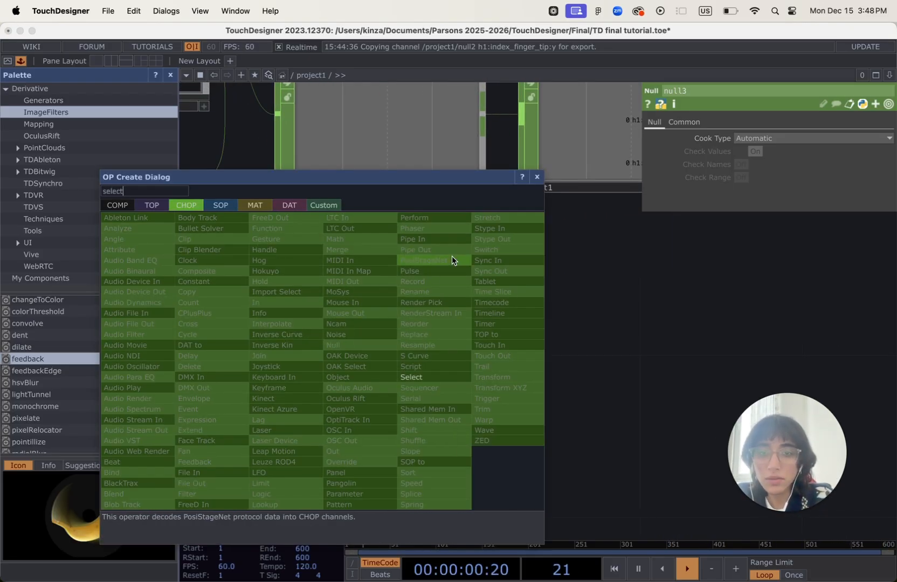
{"action": "left_click", "coordinate": [418, 377]}
{"action": "left_click", "coordinate": [493, 367]}
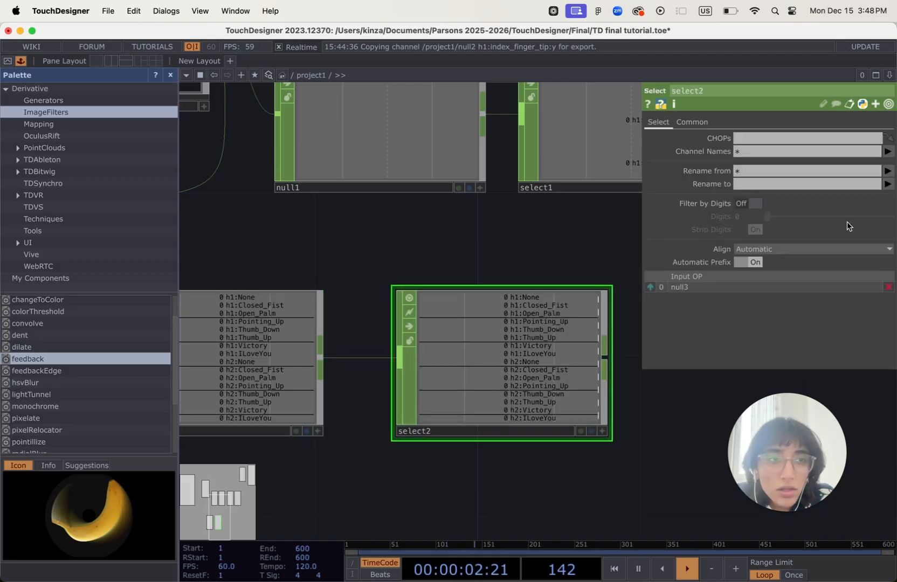
Step: Set select2's Channel Names to h2:Thumb_Up
{"action": "left_click", "coordinate": [887, 151]}
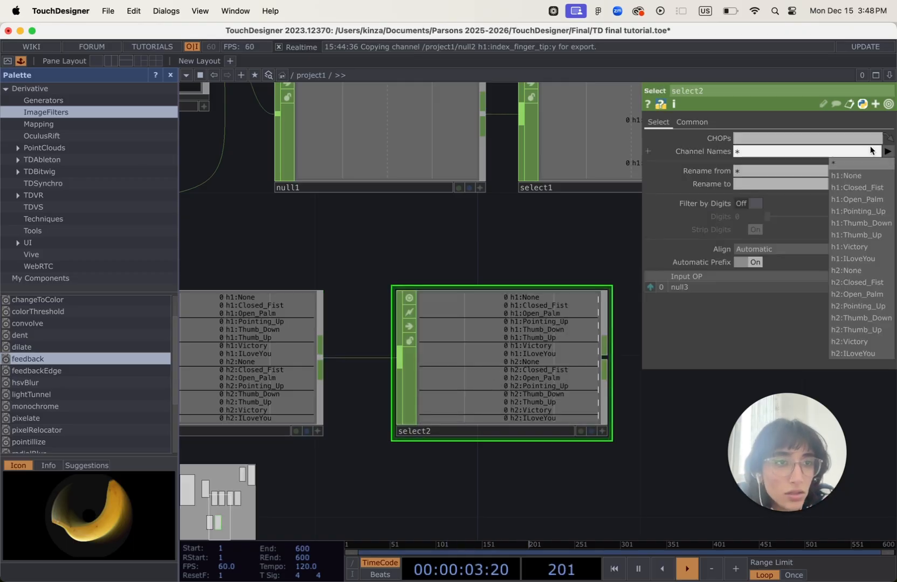
{"action": "left_click", "coordinate": [858, 329]}
{"action": "scroll", "coordinate": [610, 386], "scroll_direction": "down", "scroll_amount": 3}
{"action": "left_click_drag", "start_coordinate": [621, 463], "coordinate": [557, 458]}
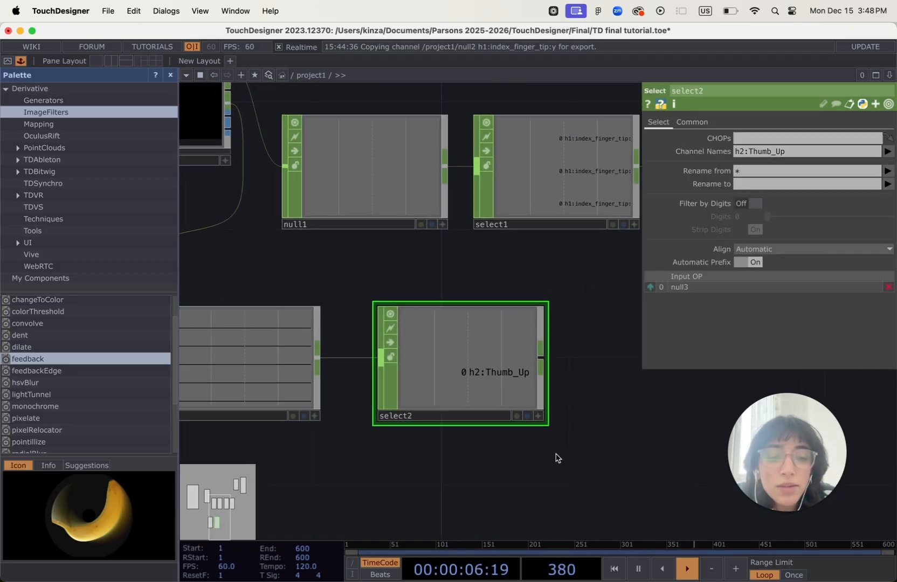
Step: Connect a new Null CHOP after select2 and place it in line with the gesture chain
{"action": "scroll", "coordinate": [557, 455], "scroll_direction": "down", "scroll_amount": 2}
{"action": "scroll", "coordinate": [517, 427], "scroll_direction": "right", "scroll_amount": 4}
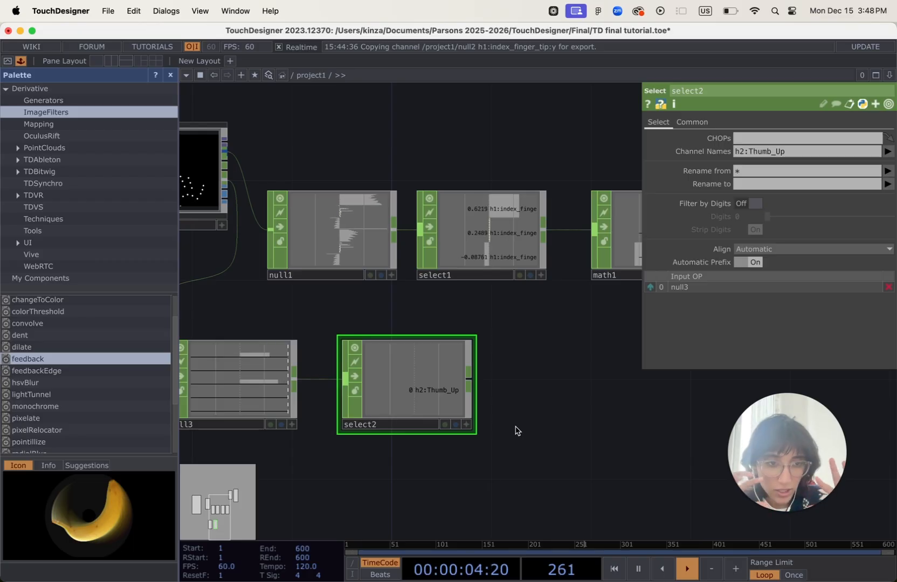
{"action": "scroll", "coordinate": [477, 388], "scroll_direction": "up", "scroll_amount": 2}
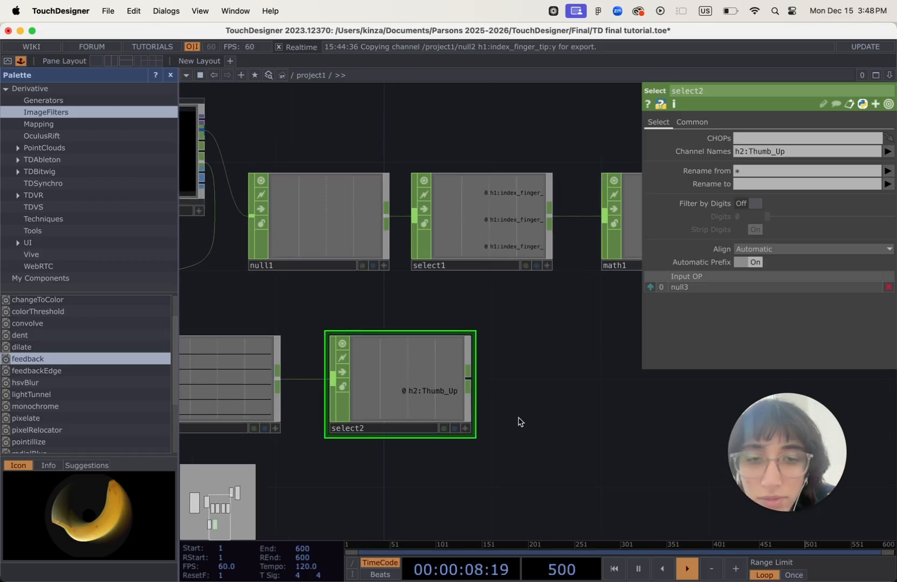
{"action": "scroll", "coordinate": [520, 422], "scroll_direction": "down", "scroll_amount": 5}
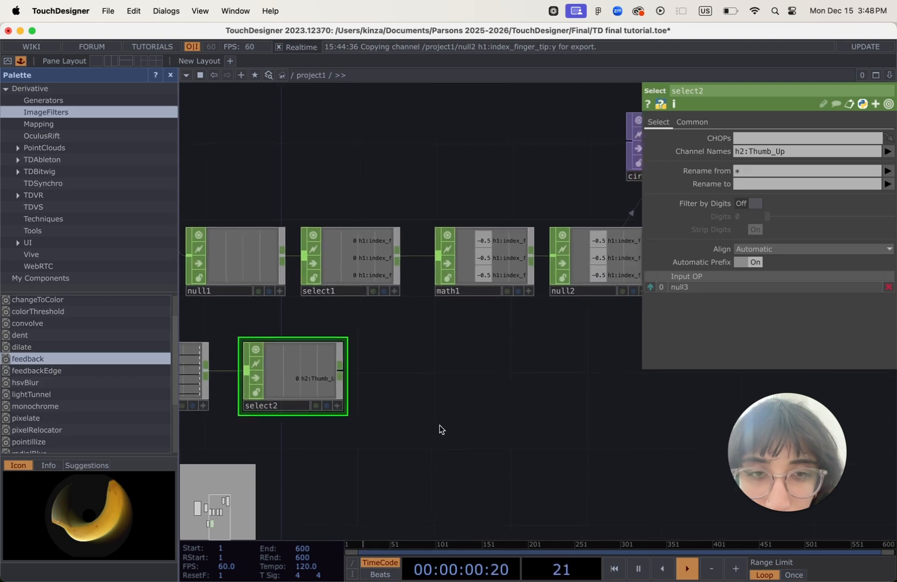
{"action": "scroll", "coordinate": [372, 393], "scroll_direction": "down", "scroll_amount": 1}
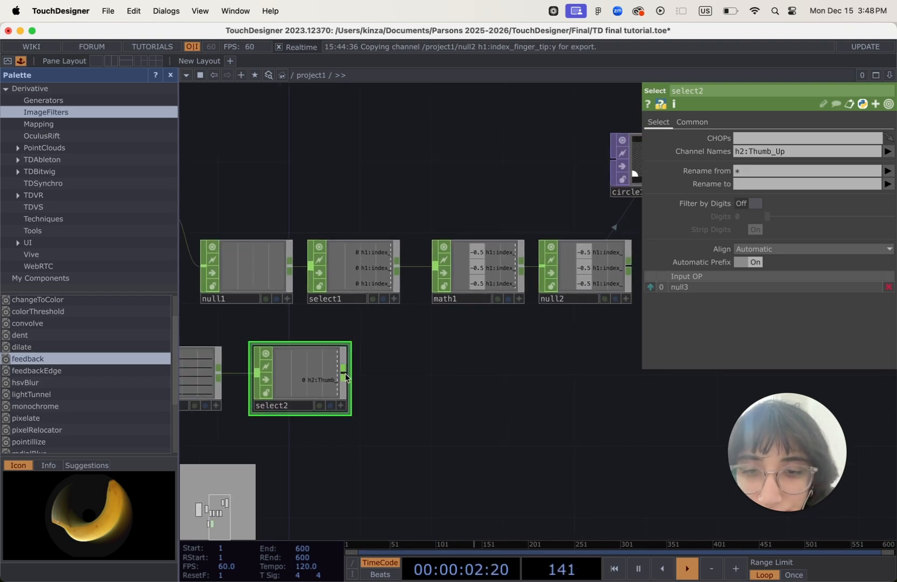
{"action": "right_click", "coordinate": [345, 373]}
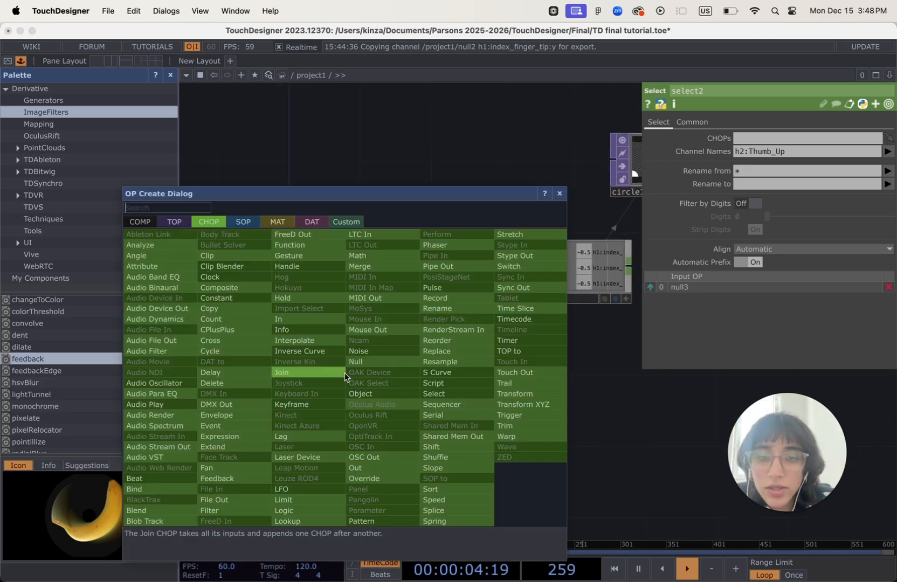
{"action": "type", "text": "null"}
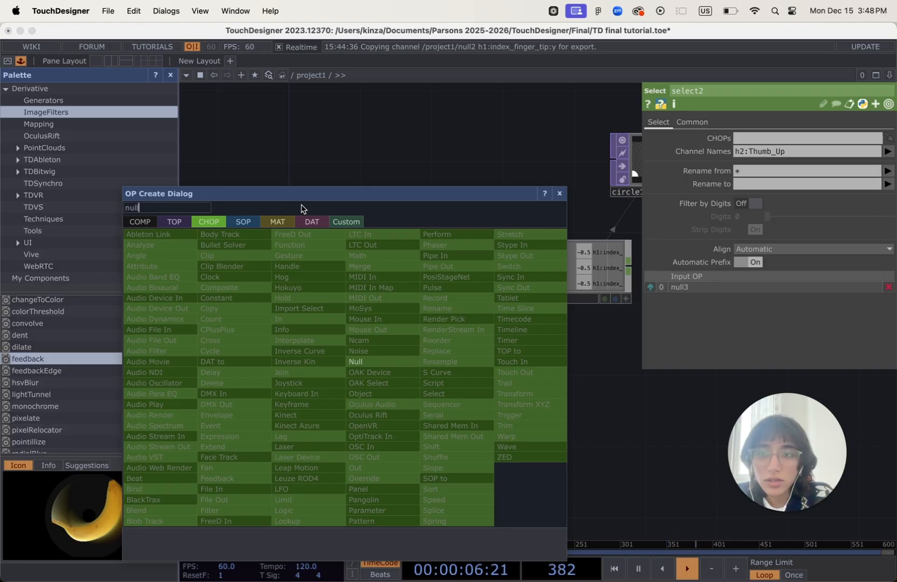
{"action": "key", "text": "Return"}
{"action": "left_click", "coordinate": [432, 384]}
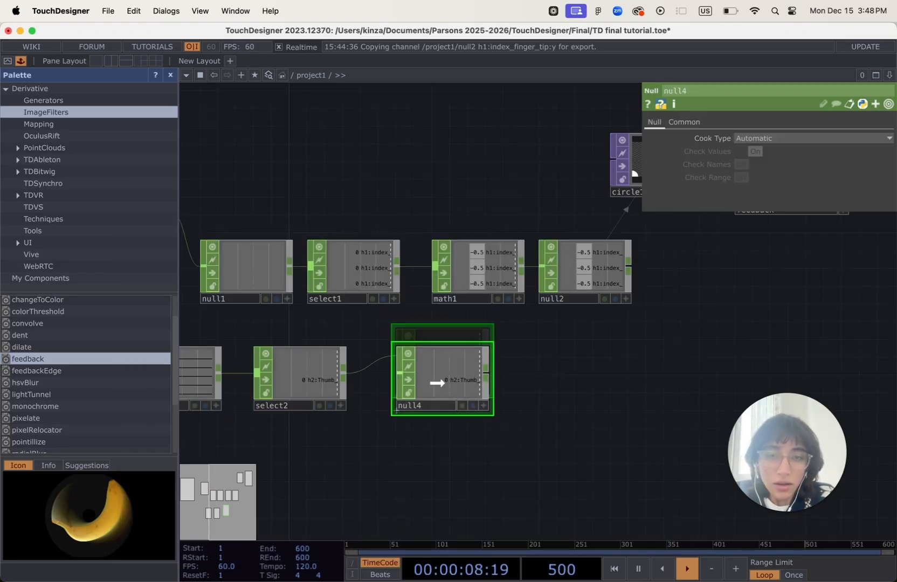
{"action": "left_click_drag", "start_coordinate": [438, 383], "coordinate": [437, 384]}
{"action": "scroll", "coordinate": [560, 412], "scroll_direction": "down", "scroll_amount": 3}
{"action": "left_click_drag", "start_coordinate": [563, 424], "coordinate": [451, 421]}
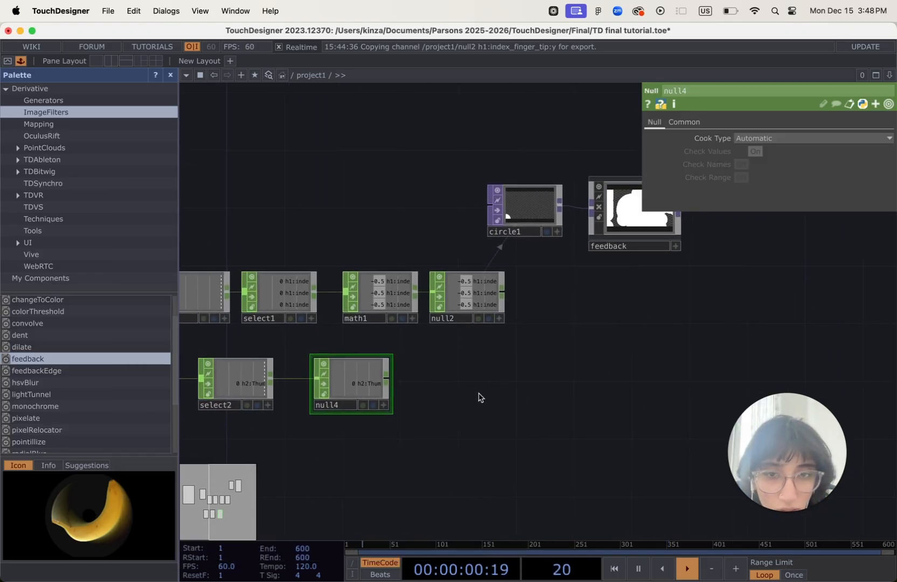
Step: Make null4's viewer active and assign its h2:Thumb_Up channel to the feedback component's Reset parameter
{"action": "left_click", "coordinate": [384, 405]}
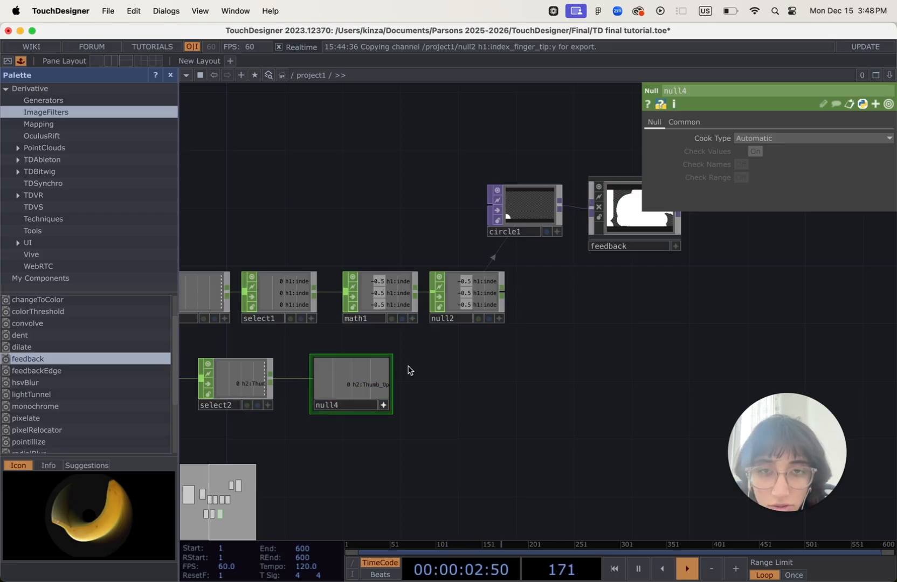
{"action": "left_click", "coordinate": [622, 196]}
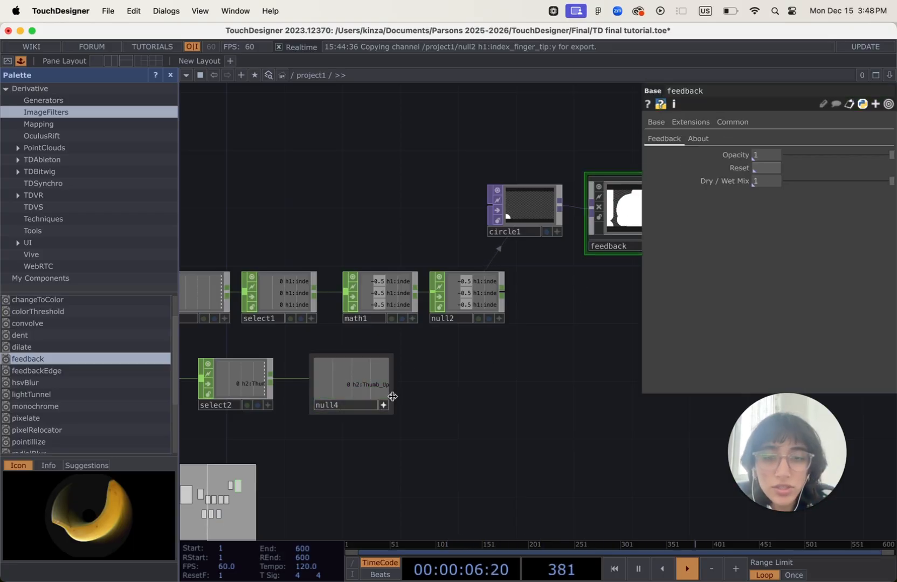
{"action": "left_click_drag", "start_coordinate": [353, 381], "coordinate": [765, 156]}
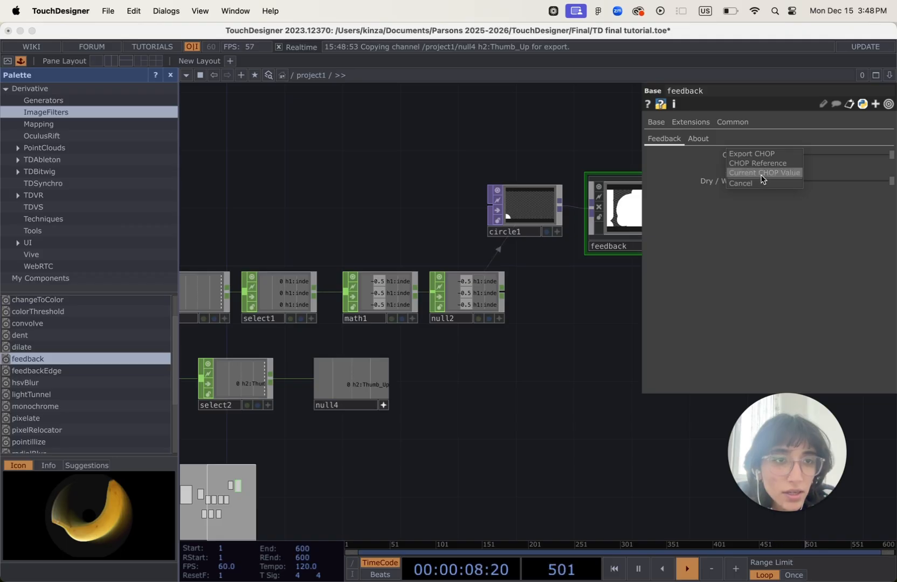
Step: Inspect the reference link running from null4 to the feedback component
{"action": "scroll", "coordinate": [589, 309], "scroll_direction": "up", "scroll_amount": 5}
{"action": "left_click_drag", "start_coordinate": [552, 416], "coordinate": [444, 421]}
{"action": "left_click_drag", "start_coordinate": [496, 380], "coordinate": [436, 452]}
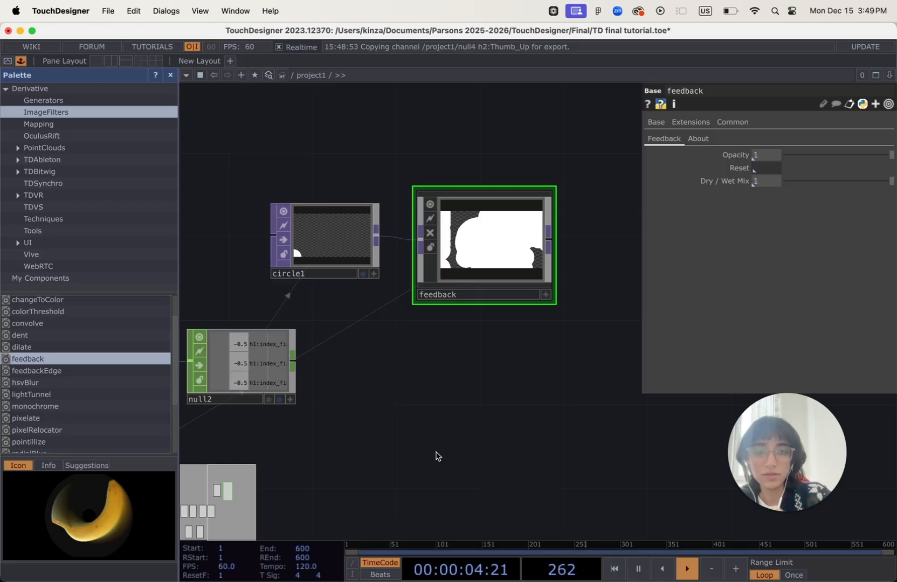
{"action": "left_click_drag", "start_coordinate": [507, 431], "coordinate": [586, 388]}
{"action": "scroll", "coordinate": [543, 408], "scroll_direction": "down", "scroll_amount": 1}
{"action": "left_click_drag", "start_coordinate": [409, 423], "coordinate": [483, 408]}
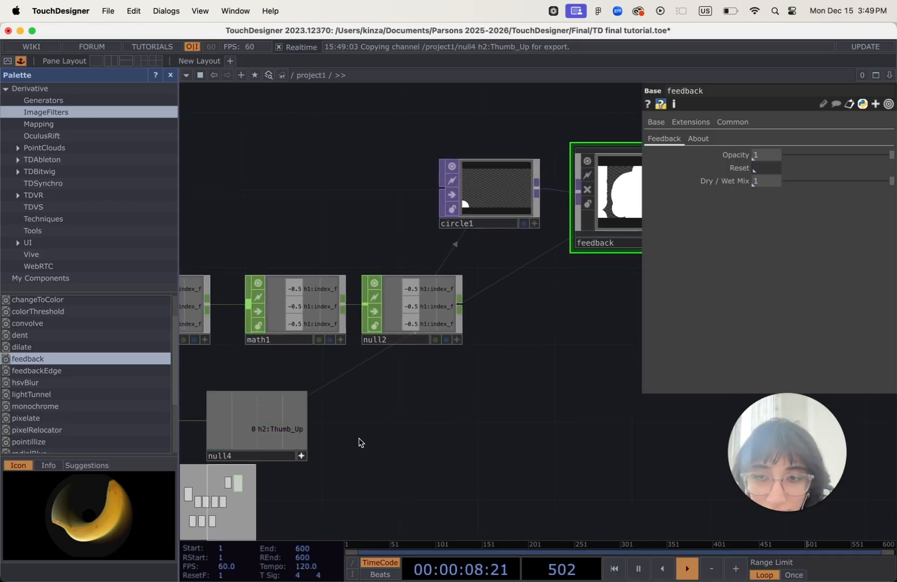
{"action": "scroll", "coordinate": [360, 442], "scroll_direction": "down", "scroll_amount": 1}
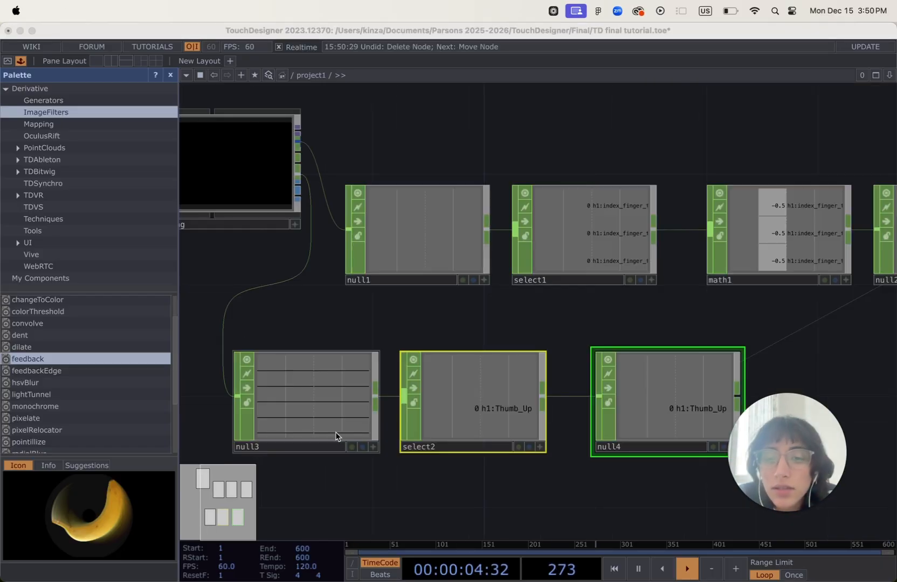
Step: Examine how a thumbs-up gesture registers on h1:Thumb_Up through null3, select2 and null4
{"action": "scroll", "coordinate": [335, 436], "scroll_direction": "up", "scroll_amount": 5}
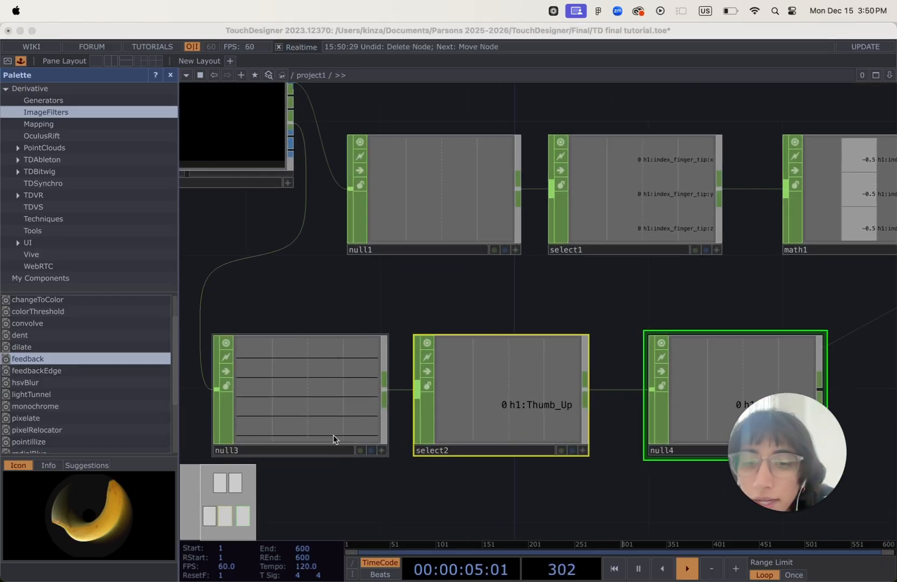
{"action": "left_click_drag", "start_coordinate": [335, 486], "coordinate": [396, 485]}
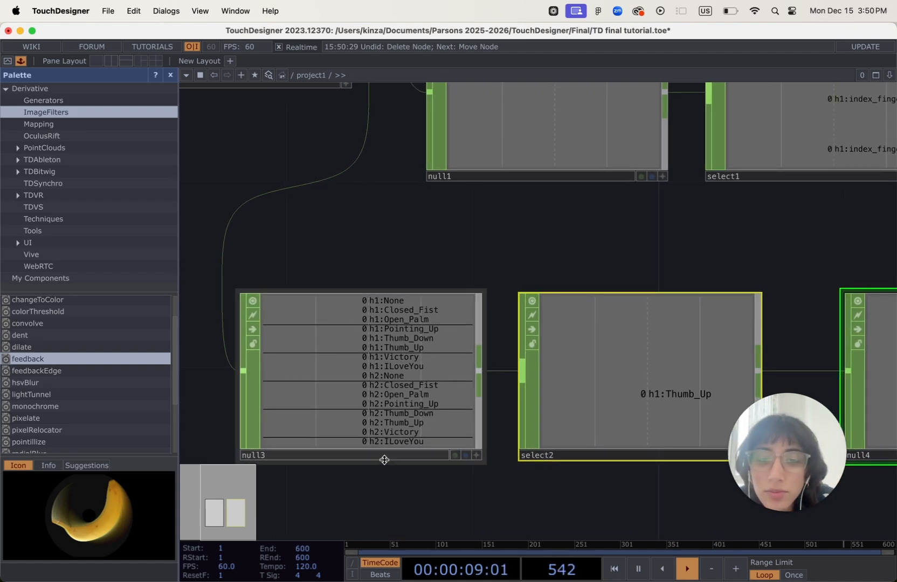
{"action": "scroll", "coordinate": [385, 460], "scroll_direction": "up", "scroll_amount": 2}
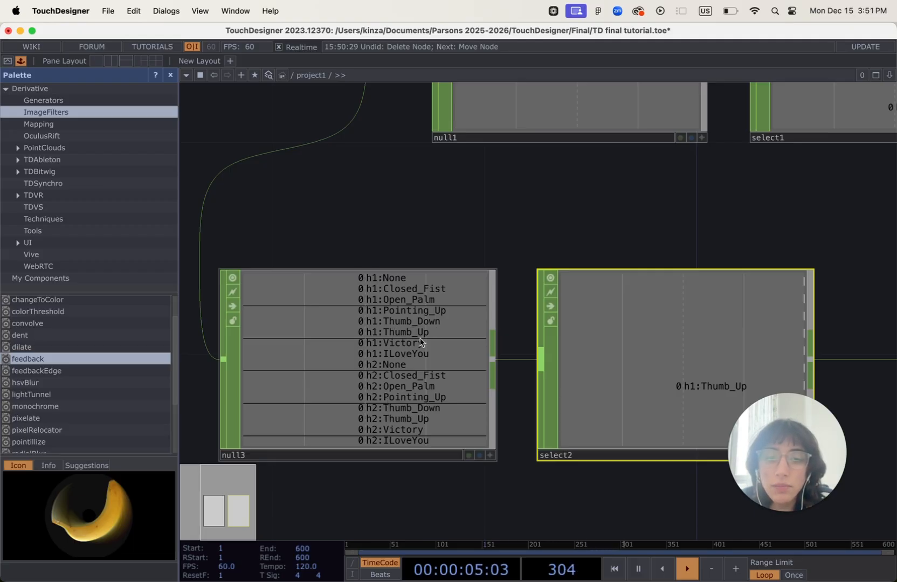
{"action": "left_click_drag", "start_coordinate": [599, 498], "coordinate": [440, 498]}
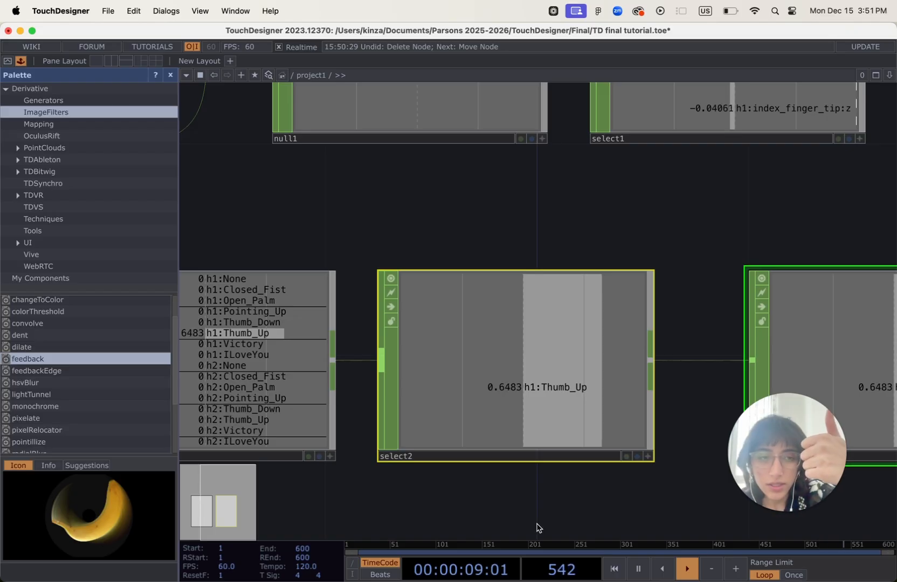
{"action": "scroll", "coordinate": [537, 525], "scroll_direction": "down", "scroll_amount": 1}
{"action": "left_click_drag", "start_coordinate": [550, 509], "coordinate": [385, 499]}
{"action": "scroll", "coordinate": [564, 514], "scroll_direction": "down", "scroll_amount": 2}
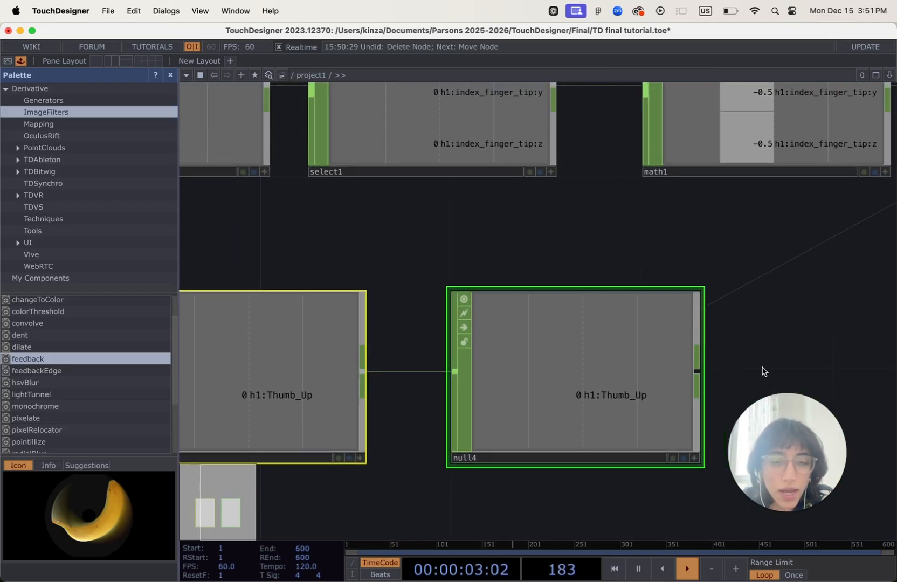
{"action": "scroll", "coordinate": [764, 317], "scroll_direction": "down", "scroll_amount": 5}
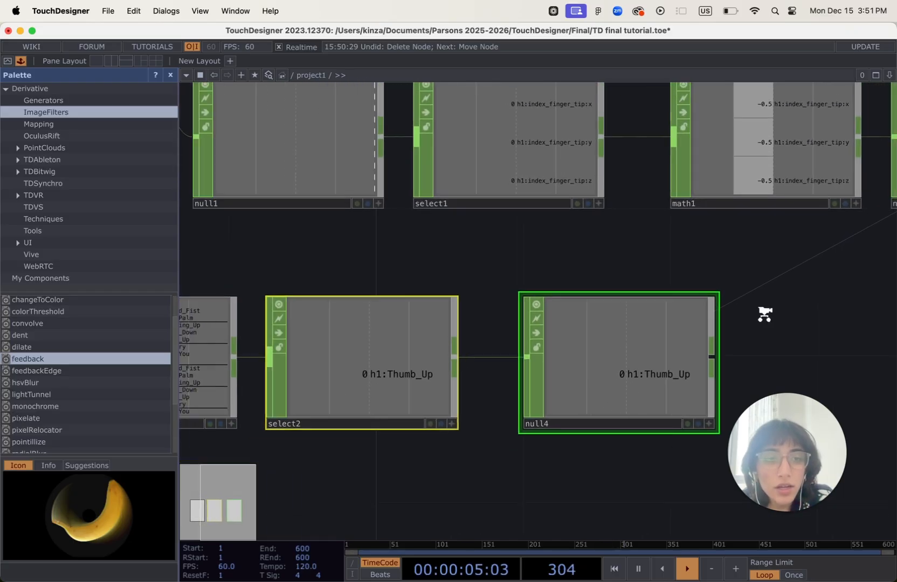
Step: Assign null4's h1:Thumb_Up channel to the feedback component's Reset parameter again as a CHOP reference
{"action": "left_click_drag", "start_coordinate": [656, 355], "coordinate": [576, 369]}
{"action": "scroll", "coordinate": [738, 336], "scroll_direction": "down", "scroll_amount": 5}
{"action": "left_click_drag", "start_coordinate": [738, 337], "coordinate": [591, 338]}
{"action": "left_click", "coordinate": [753, 181]}
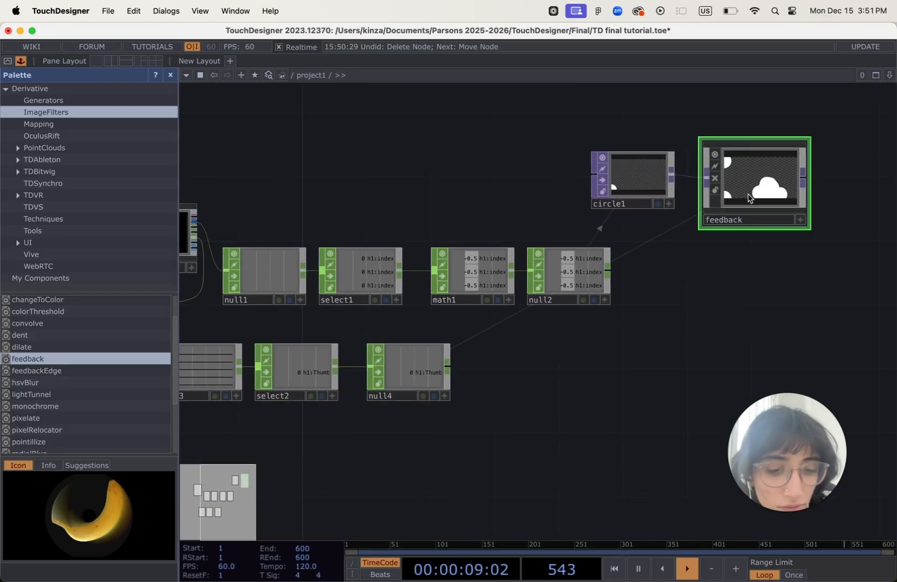
{"action": "key", "text": "p"}
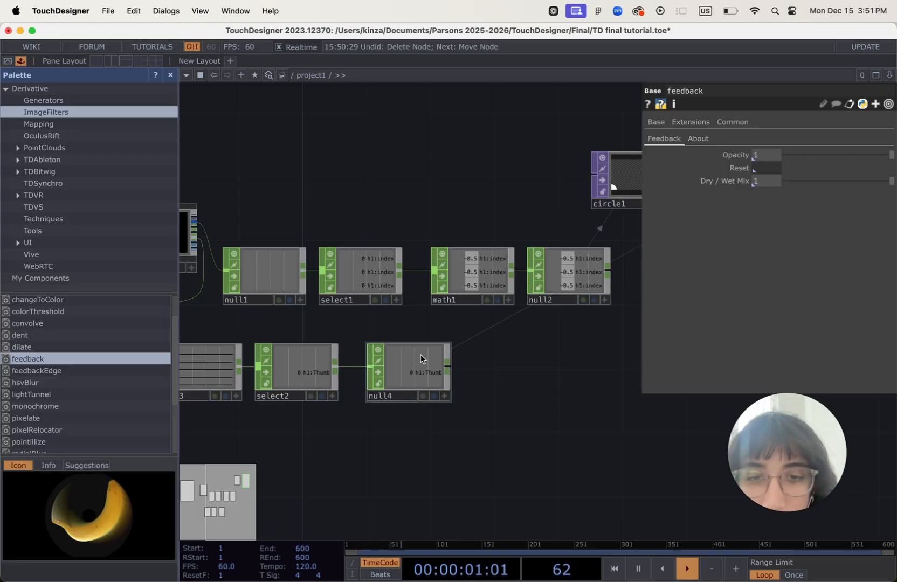
{"action": "left_click", "coordinate": [441, 393]}
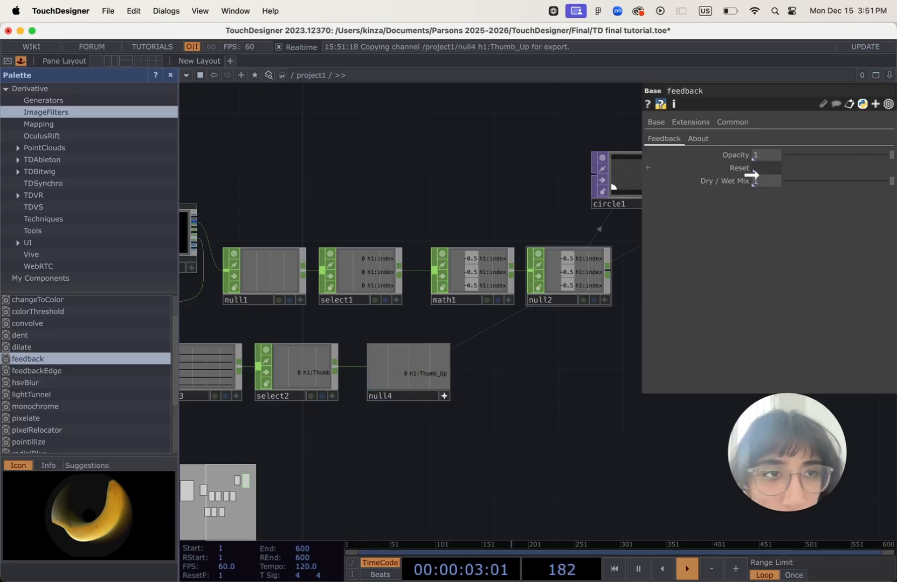
{"action": "left_click_drag", "start_coordinate": [755, 168], "coordinate": [724, 151]}
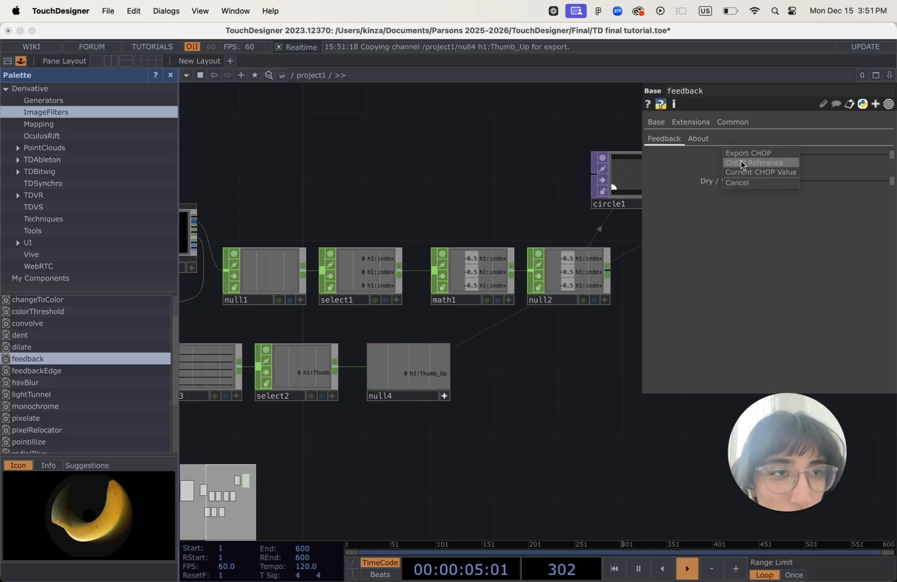
{"action": "left_click", "coordinate": [741, 163]}
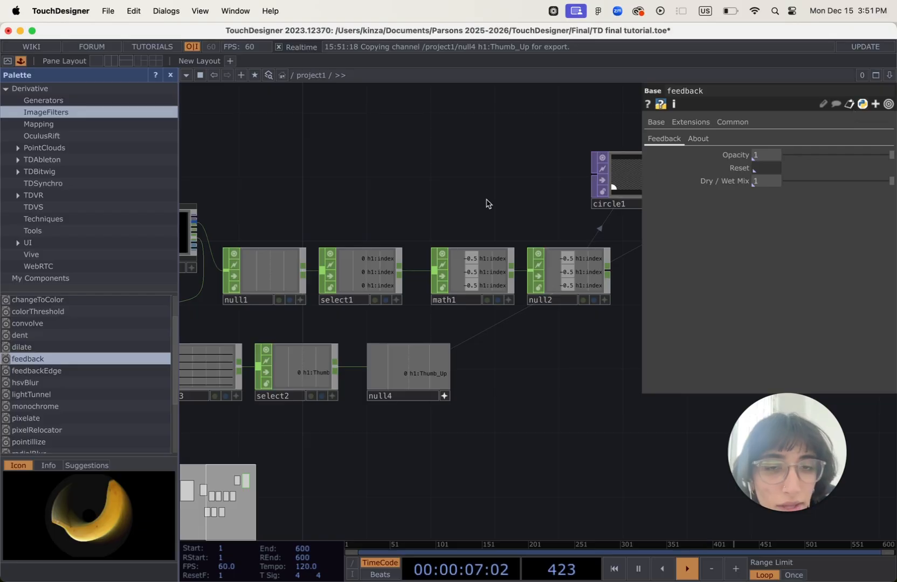
{"action": "scroll", "coordinate": [582, 371], "scroll_direction": "down", "scroll_amount": 4}
{"action": "left_click_drag", "start_coordinate": [580, 367], "coordinate": [444, 426]}
{"action": "left_click_drag", "start_coordinate": [519, 423], "coordinate": [411, 456]}
{"action": "scroll", "coordinate": [449, 444], "scroll_direction": "up", "scroll_amount": 5}
{"action": "scroll", "coordinate": [449, 444], "scroll_direction": "up", "scroll_amount": 3}
{"action": "left_click_drag", "start_coordinate": [502, 380], "coordinate": [432, 463]}
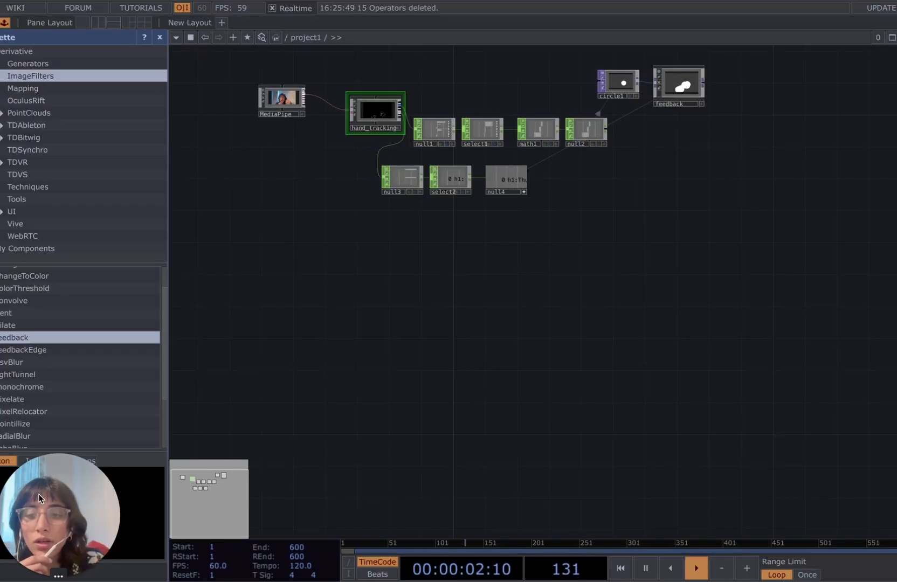
{"action": "left_click_drag", "start_coordinate": [39, 494], "coordinate": [791, 441]}
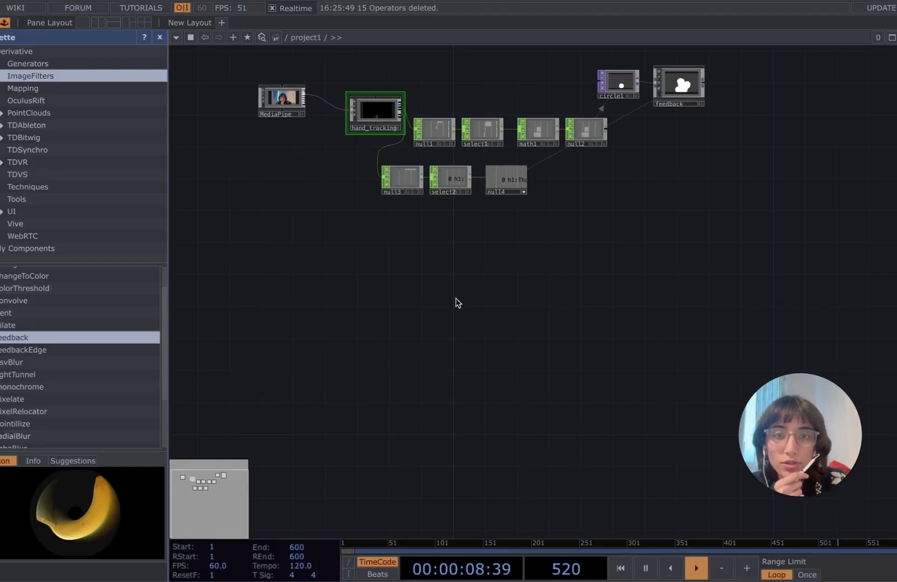
Step: Add a Grid SOP in the empty area below the gesture chain and show its parameters
{"action": "left_click_drag", "start_coordinate": [456, 302], "coordinate": [588, 300]}
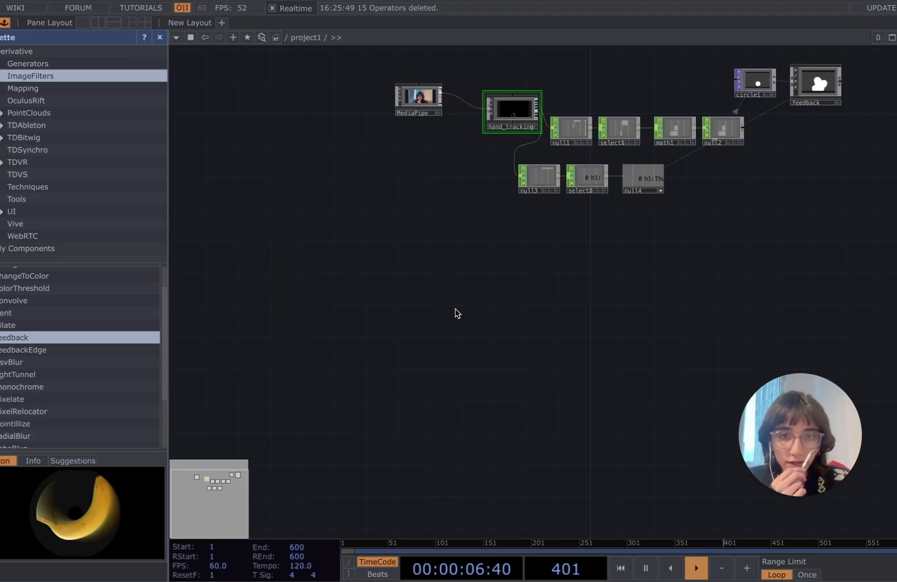
{"action": "scroll", "coordinate": [426, 306], "scroll_direction": "up", "scroll_amount": 1}
{"action": "scroll", "coordinate": [450, 338], "scroll_direction": "down", "scroll_amount": 1}
{"action": "key", "text": "Tab"}
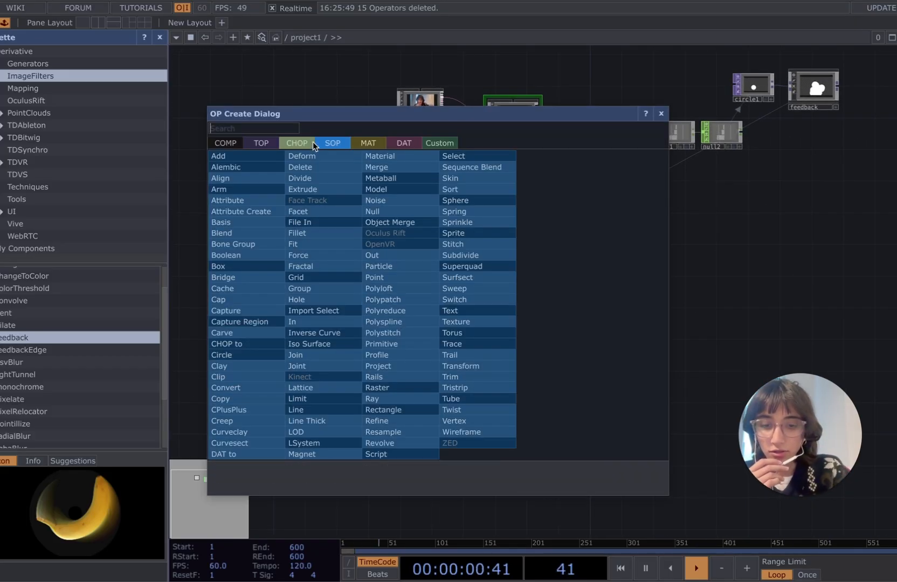
{"action": "type", "text": "grid"}
{"action": "left_click", "coordinate": [312, 277]}
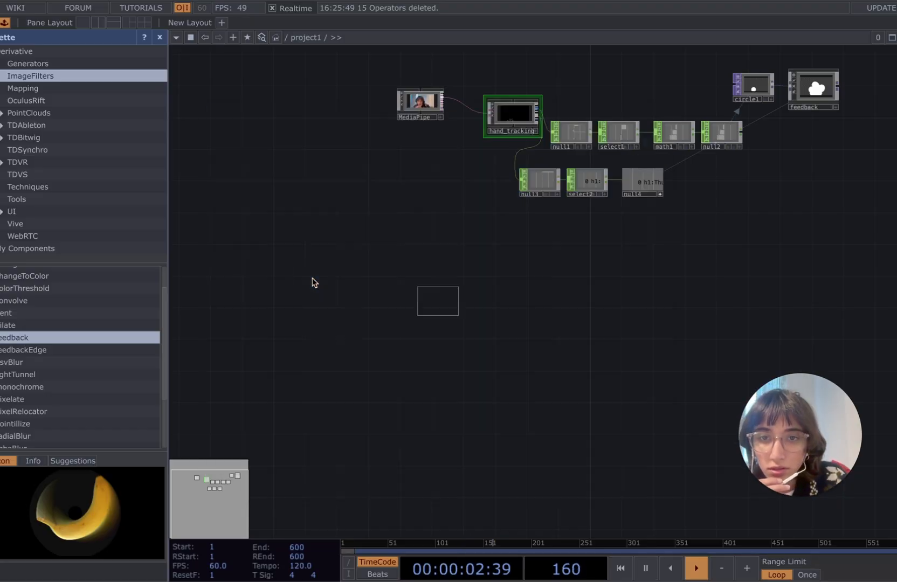
{"action": "scroll", "coordinate": [434, 330], "scroll_direction": "up", "scroll_amount": 5}
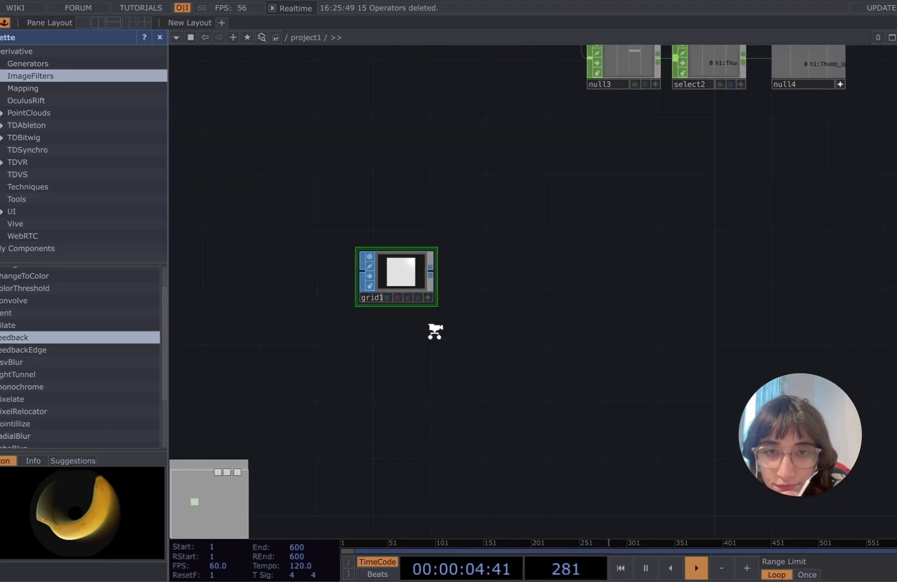
{"action": "key", "text": "p"}
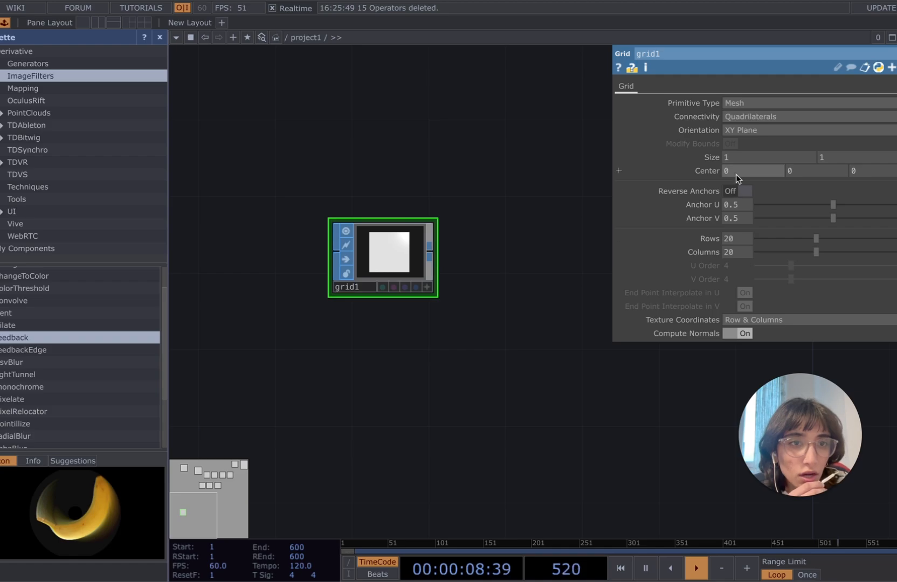
Step: Connect a new Transform SOP to grid1's output and place it beside grid1
{"action": "right_click", "coordinate": [432, 259]}
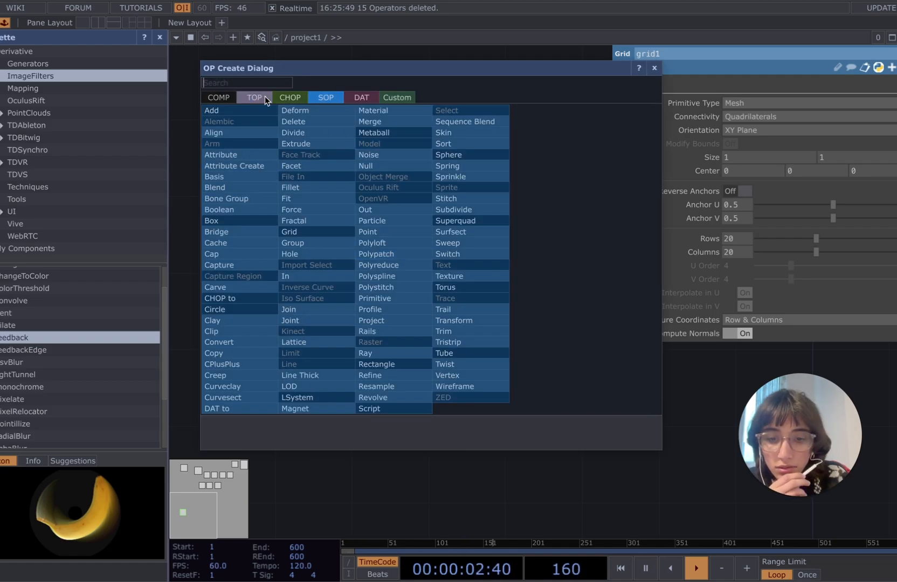
{"action": "type", "text": "trans"}
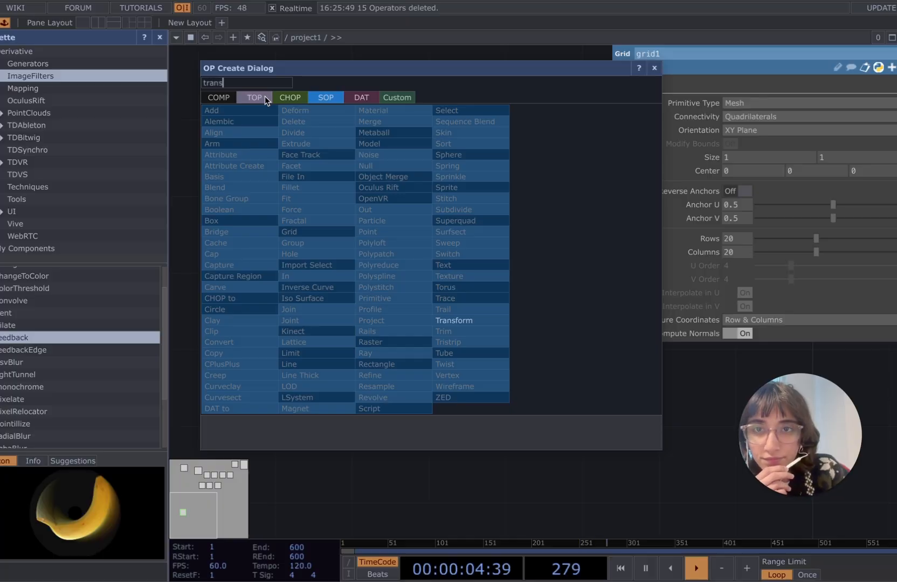
{"action": "left_click", "coordinate": [458, 321]}
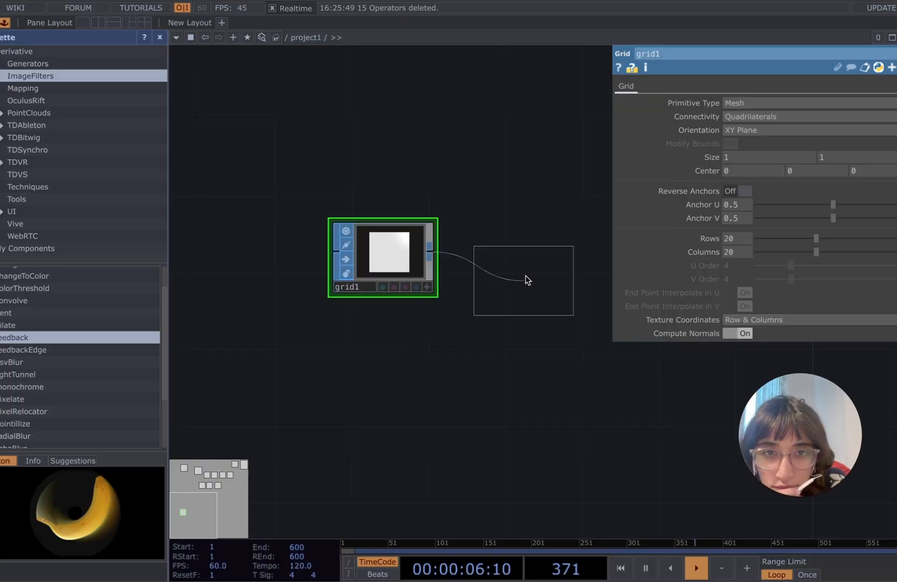
{"action": "left_click", "coordinate": [512, 249]}
{"action": "scroll", "coordinate": [406, 324], "scroll_direction": "up", "scroll_amount": 5}
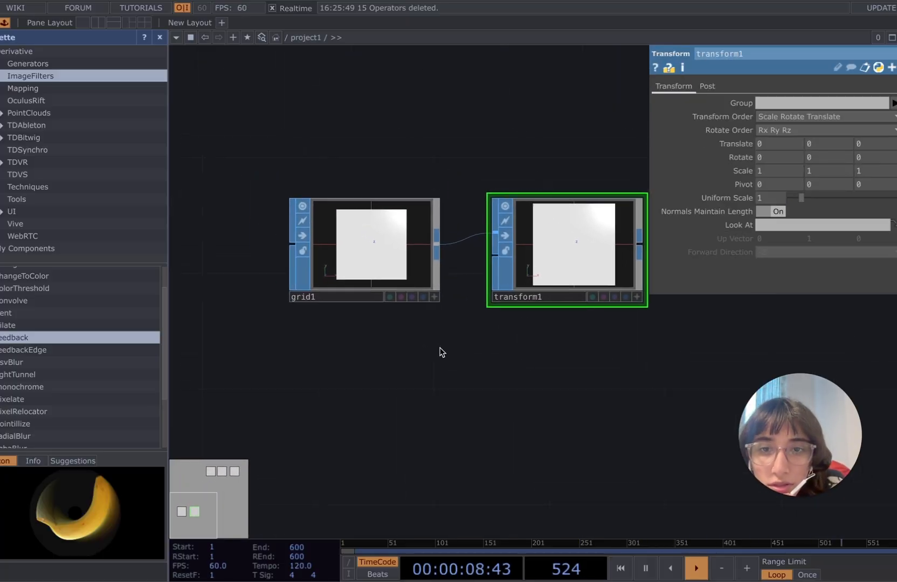
Step: Set grid1's vertical size to 1.2, keeping its width at 1
{"action": "left_click", "coordinate": [412, 288]}
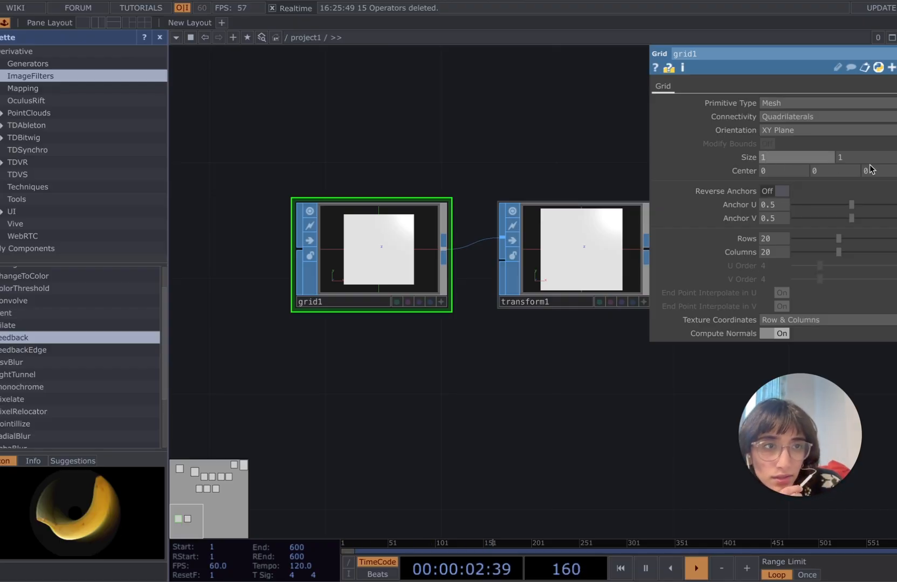
{"action": "type", "text": "2"}
{"action": "key", "text": "Return"}
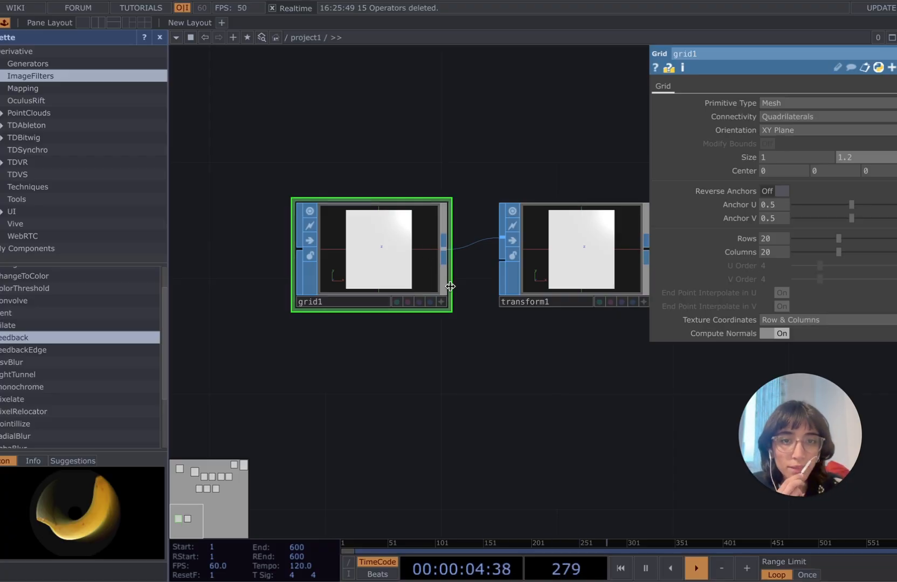
Step: Enlarge the grid1 node slightly, home the view in its active viewer, and deactivate the viewer
{"action": "left_click_drag", "start_coordinate": [495, 347], "coordinate": [430, 347]}
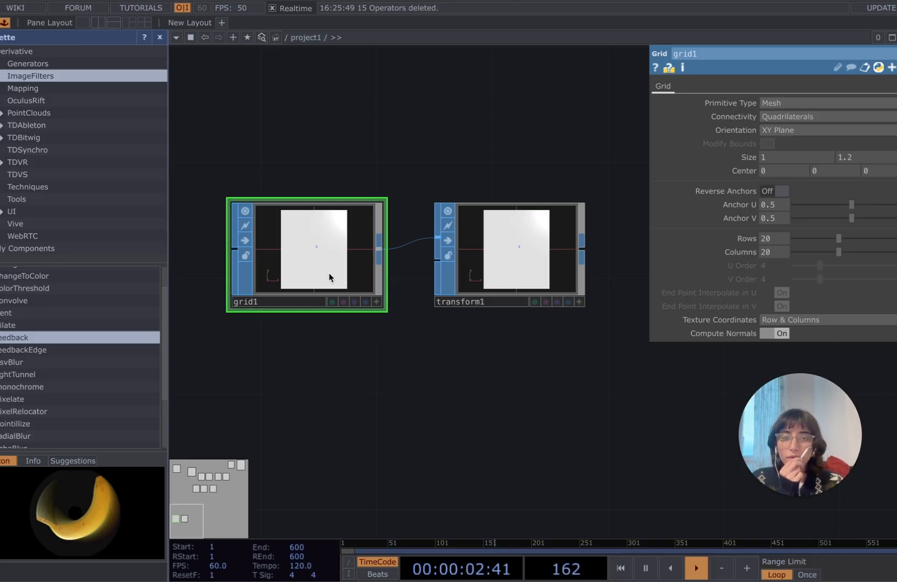
{"action": "left_click_drag", "start_coordinate": [370, 307], "coordinate": [391, 327]}
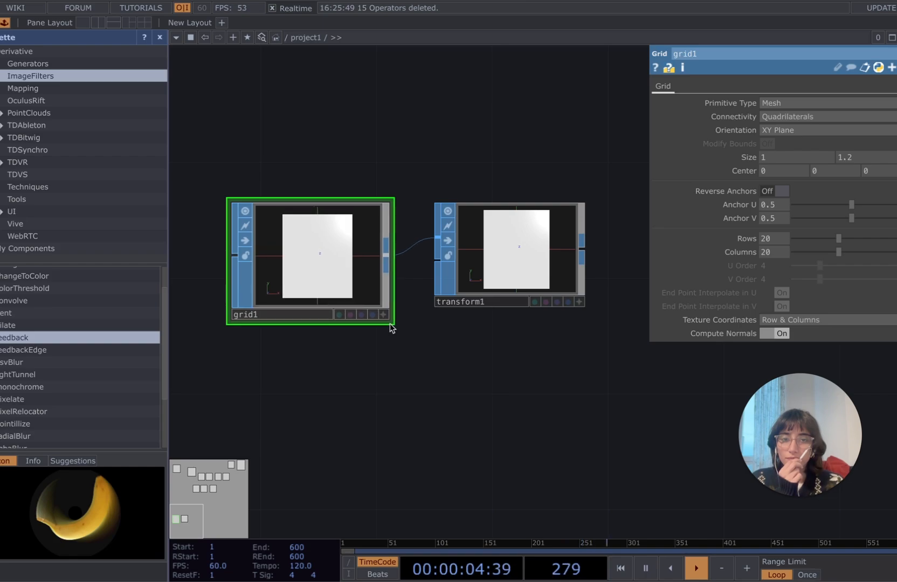
{"action": "left_click_drag", "start_coordinate": [322, 258], "coordinate": [363, 303]}
{"action": "key", "text": "h"}
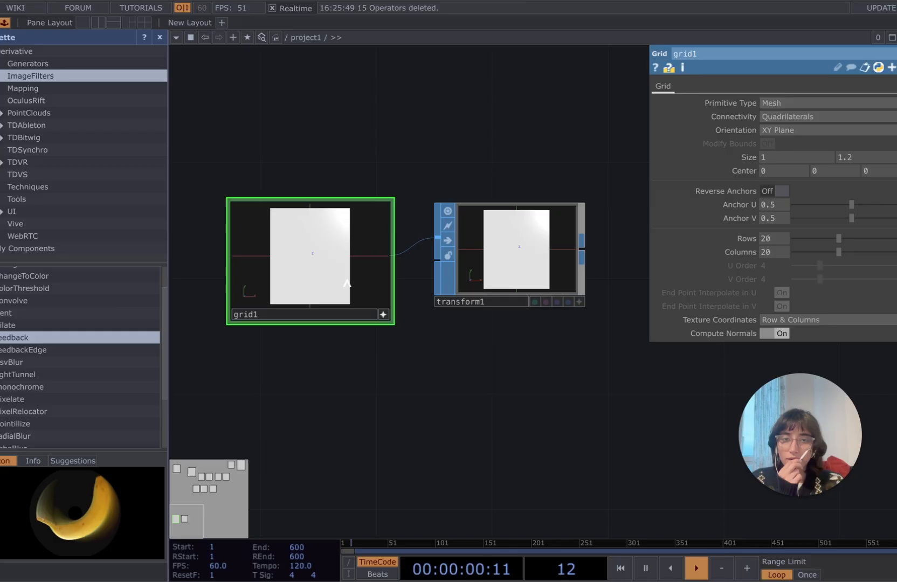
{"action": "left_click", "coordinate": [381, 314]}
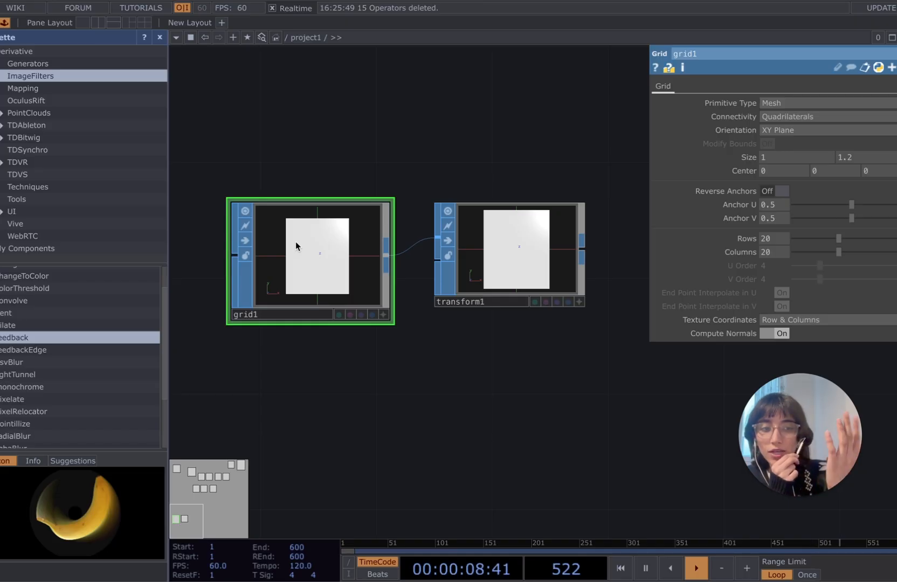
Step: Set transform1's X translation to -0.5 and connect a new Twist SOP to its output
{"action": "left_click", "coordinate": [521, 240]}
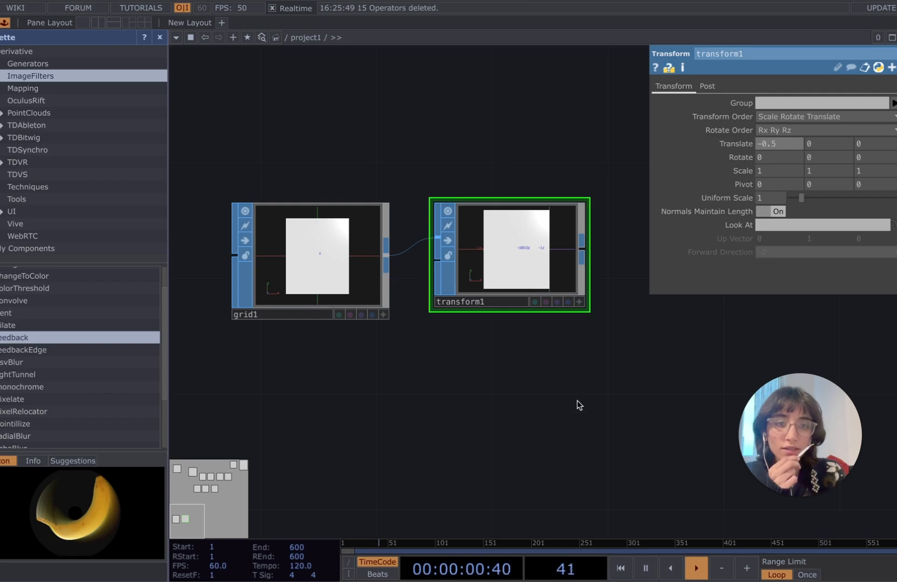
{"action": "left_click_drag", "start_coordinate": [573, 387], "coordinate": [435, 400]}
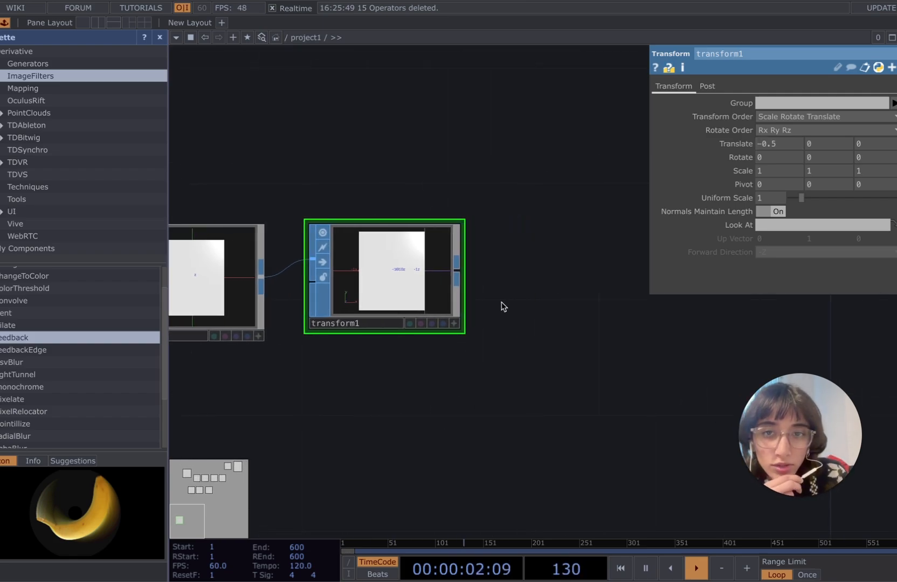
{"action": "right_click", "coordinate": [459, 272]}
{"action": "type", "text": "tw"}
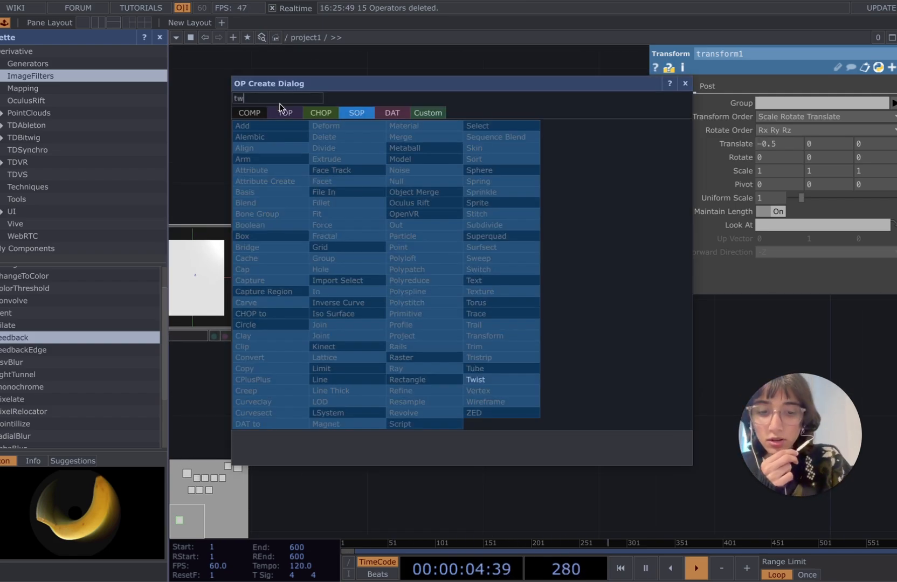
{"action": "type", "text": "i"}
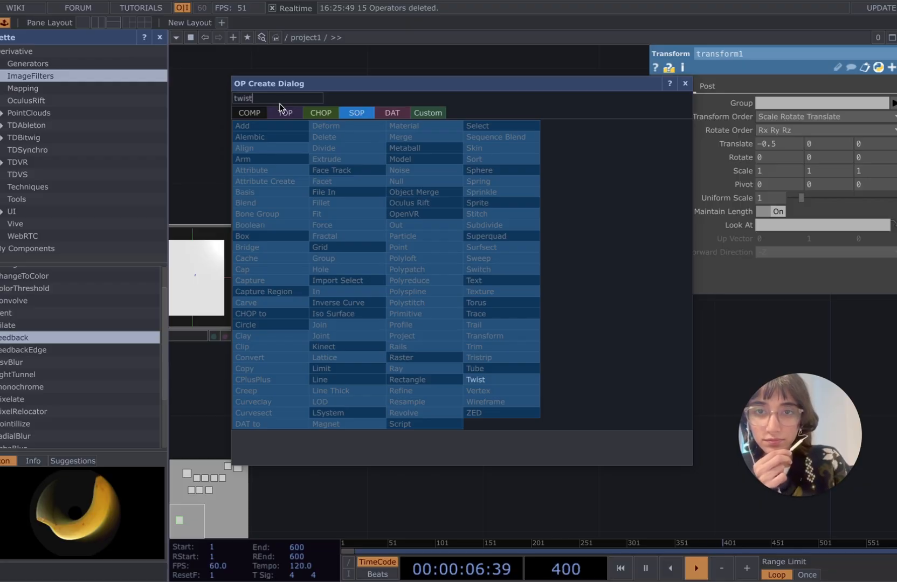
{"action": "type", "text": "st"}
{"action": "left_click", "coordinate": [498, 379]}
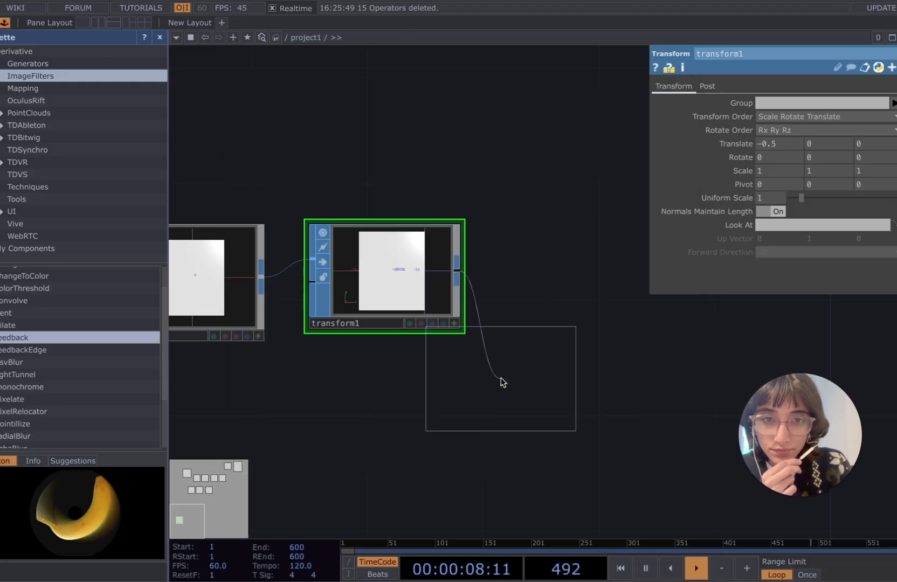
{"action": "left_click", "coordinate": [579, 279]}
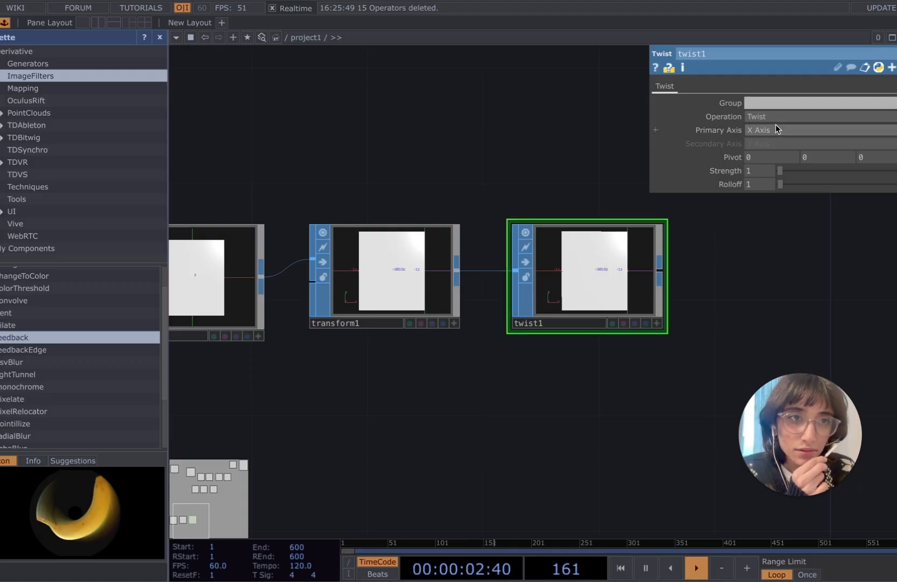
Step: Change twist1's operation to Bend and set both Strength and Rolloff to 0
{"action": "scroll", "coordinate": [609, 323], "scroll_direction": "up", "scroll_amount": 5}
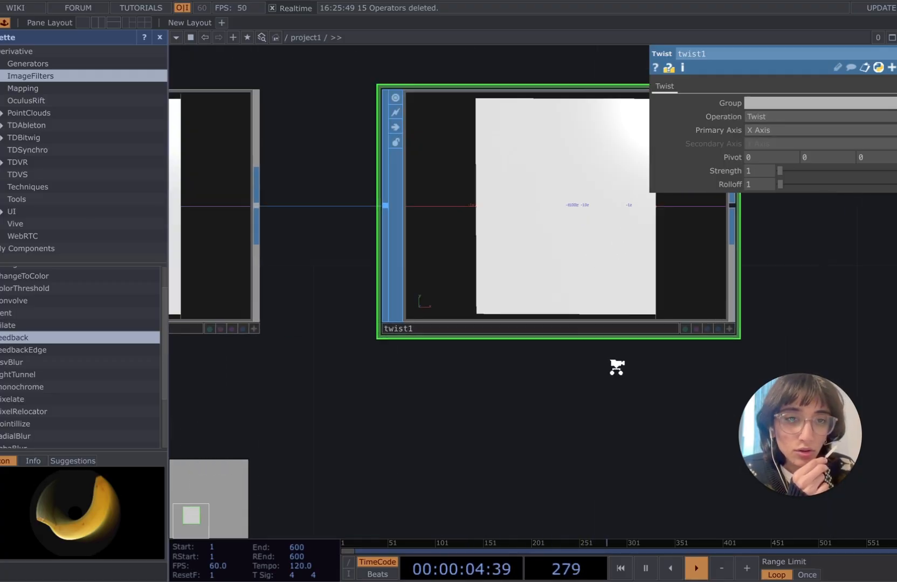
{"action": "scroll", "coordinate": [623, 399], "scroll_direction": "down", "scroll_amount": 1}
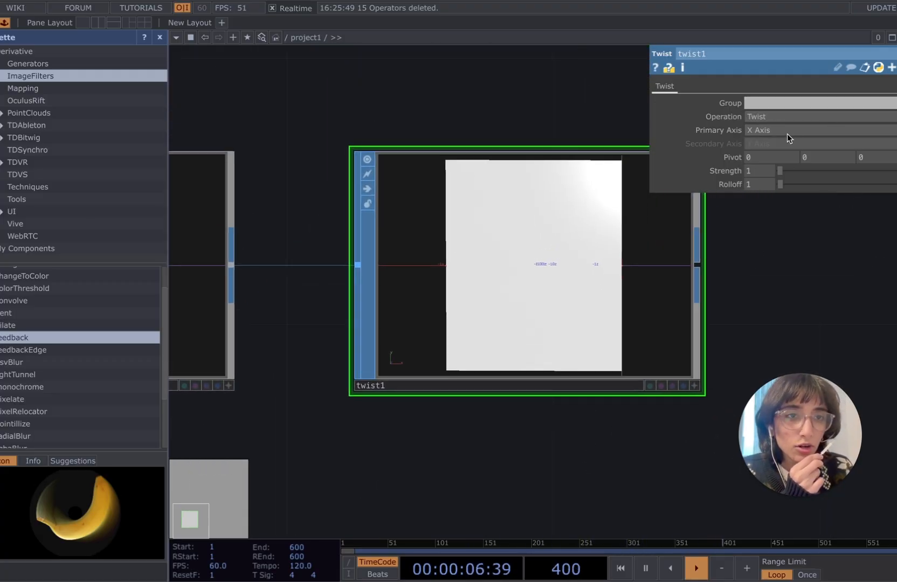
{"action": "left_click", "coordinate": [783, 117]}
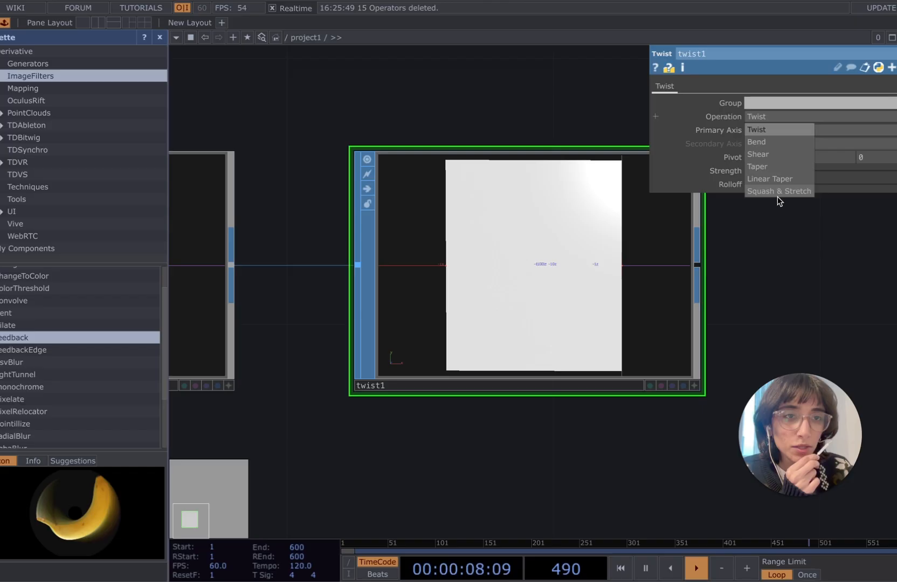
{"action": "left_click", "coordinate": [776, 143]}
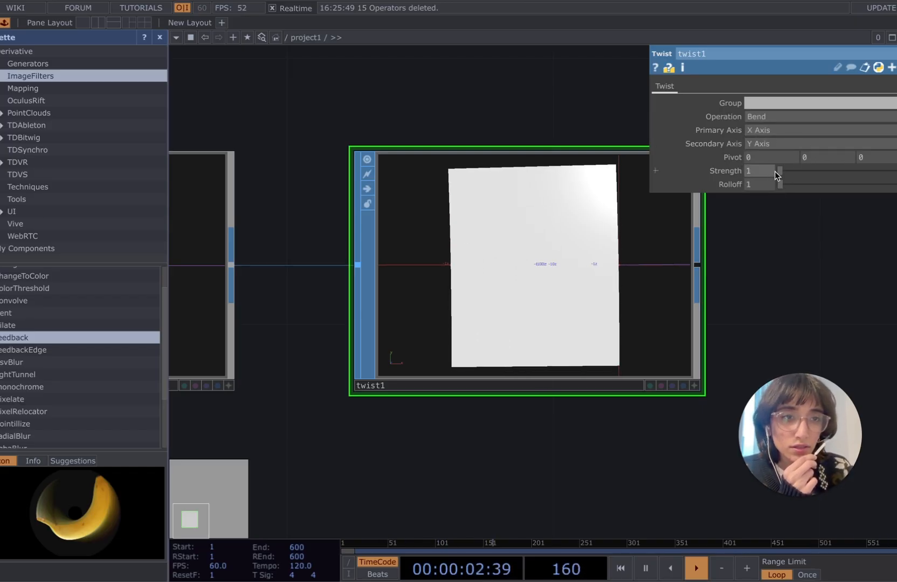
{"action": "mouse_move", "coordinate": [779, 171]}
{"action": "left_mouse_down"}
{"action": "mouse_move", "coordinate": [801, 174]}
{"action": "mouse_move", "coordinate": [768, 172]}
{"action": "mouse_move", "coordinate": [787, 186]}
{"action": "mouse_move", "coordinate": [767, 184]}
{"action": "left_mouse_up"}
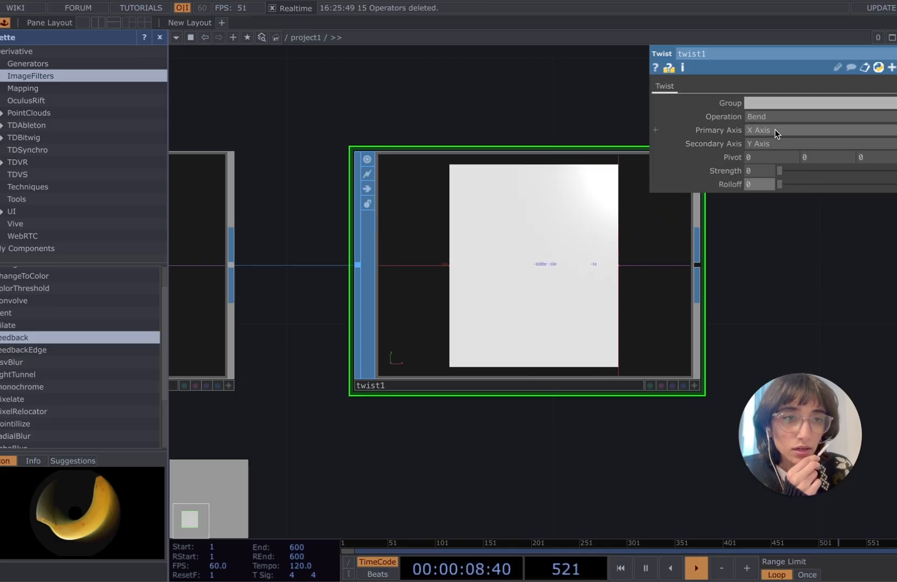
Step: Set twist1's primary axis to Y Axis and its secondary axis to Z Axis
{"action": "left_click", "coordinate": [771, 143]}
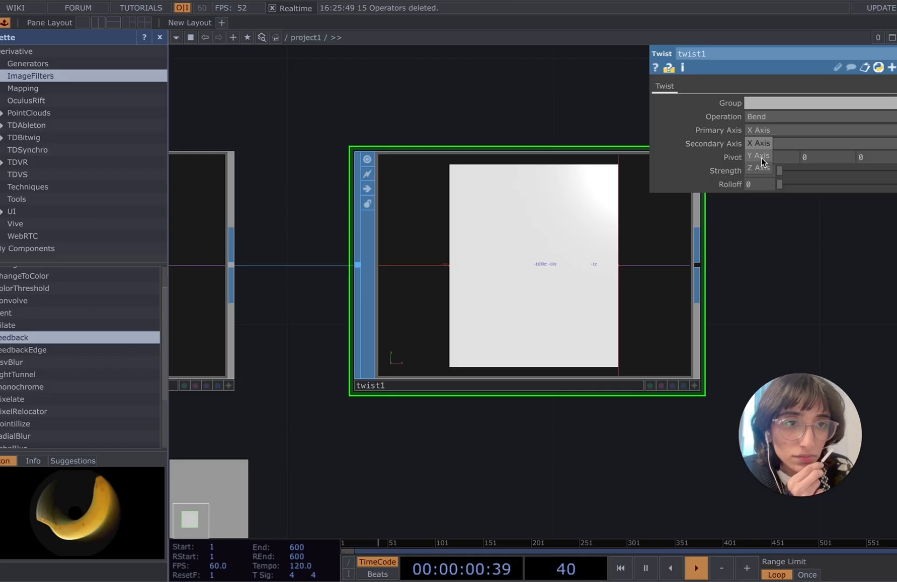
{"action": "left_click", "coordinate": [761, 157]}
{"action": "left_click", "coordinate": [762, 143]}
{"action": "left_click", "coordinate": [762, 182]}
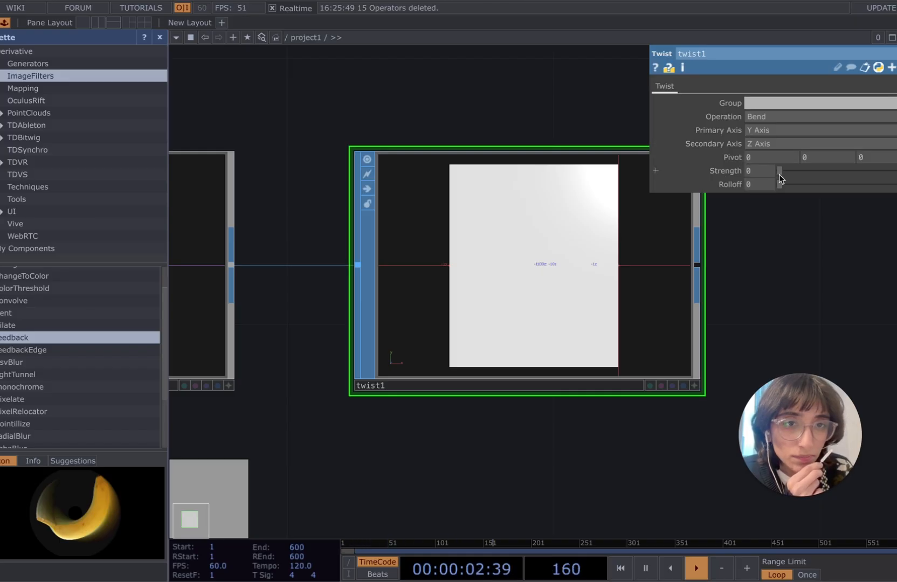
Step: Set twist1's primary axis to Z Axis and its secondary axis to X Axis
{"action": "mouse_move", "coordinate": [779, 172]}
{"action": "left_mouse_down"}
{"action": "mouse_move", "coordinate": [794, 175]}
{"action": "mouse_move", "coordinate": [779, 174]}
{"action": "left_mouse_up"}
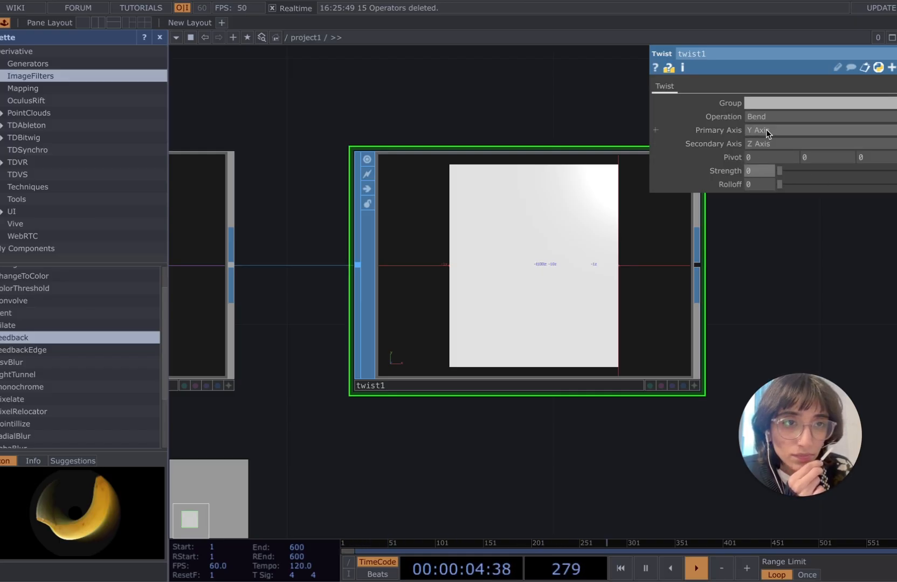
{"action": "left_click", "coordinate": [762, 143]}
{"action": "left_click", "coordinate": [758, 166]}
{"action": "left_click", "coordinate": [759, 142]}
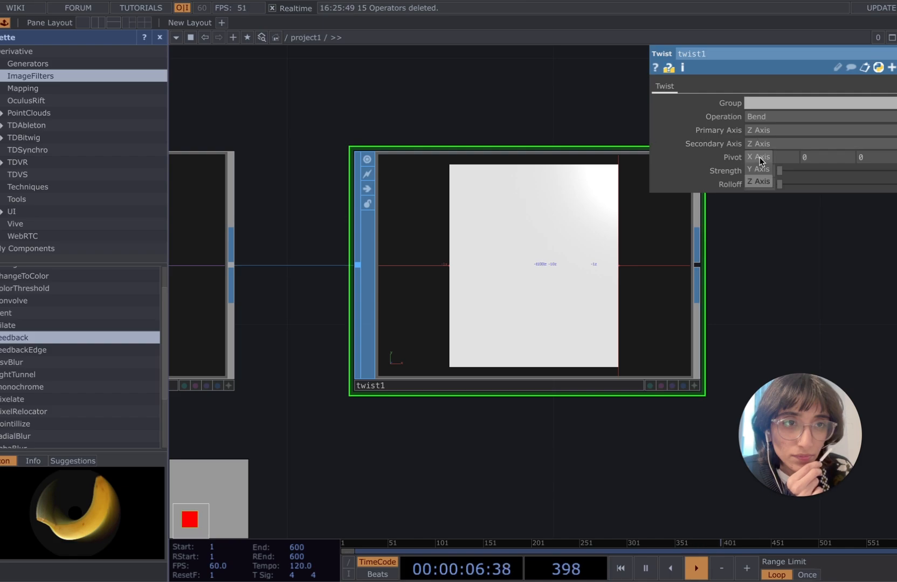
{"action": "left_click", "coordinate": [759, 158]}
Step: Test how twist1's Strength and Rolloff bend the page, returning both values to 0
{"action": "mouse_move", "coordinate": [781, 172]}
{"action": "left_mouse_down"}
{"action": "mouse_move", "coordinate": [799, 174]}
{"action": "mouse_move", "coordinate": [765, 170]}
{"action": "left_mouse_up"}
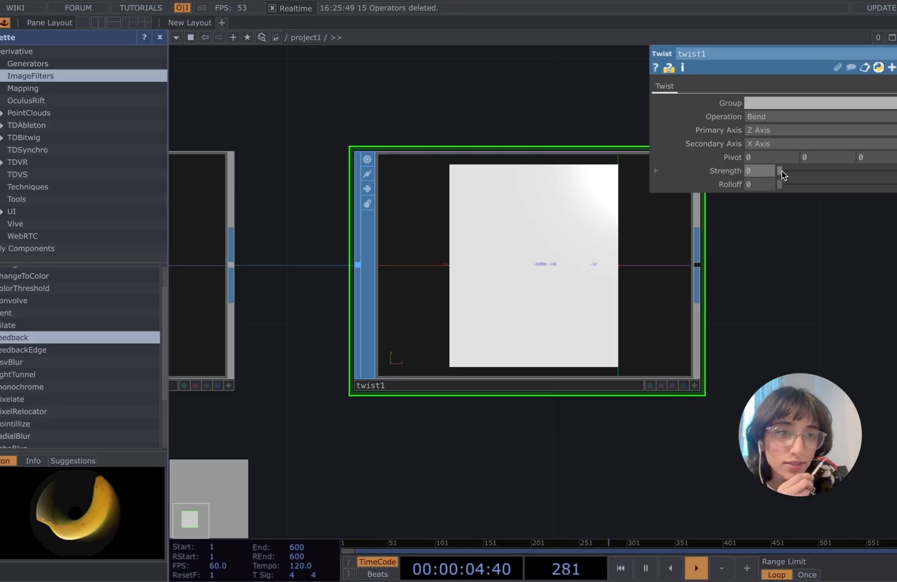
{"action": "left_click_drag", "start_coordinate": [781, 171], "coordinate": [764, 183]}
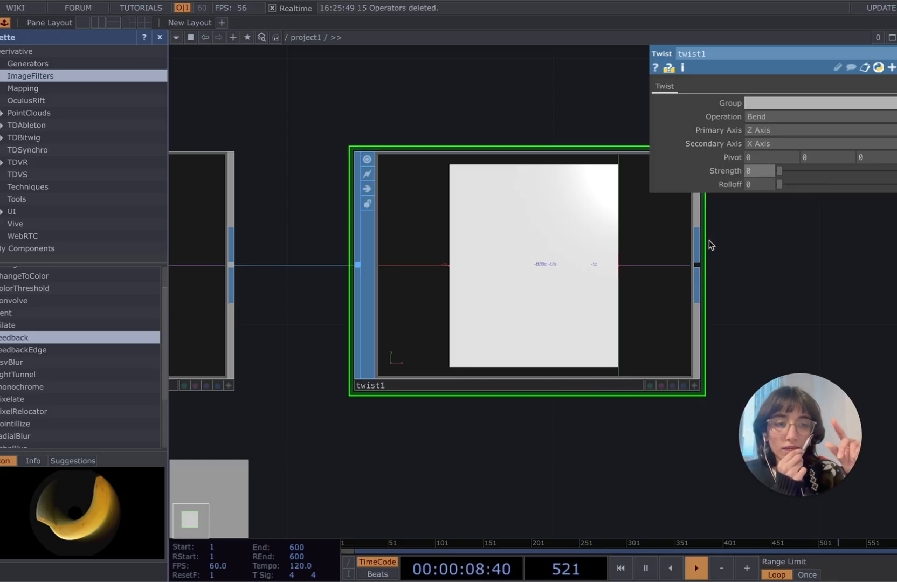
{"action": "mouse_move", "coordinate": [782, 184]}
{"action": "left_mouse_down"}
{"action": "mouse_move", "coordinate": [796, 185]}
{"action": "mouse_move", "coordinate": [778, 180]}
{"action": "mouse_move", "coordinate": [794, 170]}
{"action": "mouse_move", "coordinate": [785, 184]}
{"action": "mouse_move", "coordinate": [802, 186]}
{"action": "mouse_move", "coordinate": [780, 186]}
{"action": "mouse_move", "coordinate": [777, 171]}
{"action": "left_mouse_up"}
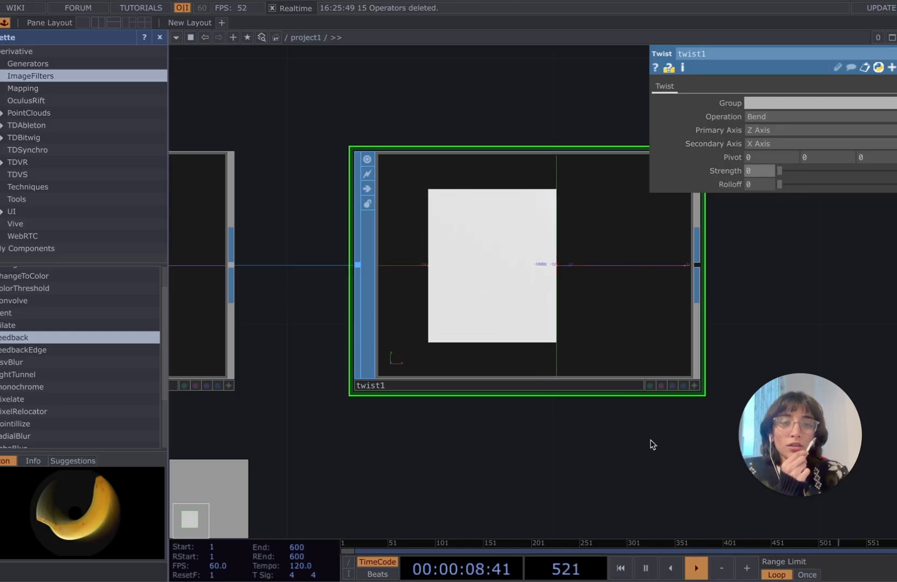
{"action": "scroll", "coordinate": [651, 440], "scroll_direction": "down", "scroll_amount": 3}
{"action": "scroll", "coordinate": [651, 440], "scroll_direction": "down", "scroll_amount": 3}
{"action": "key", "text": "h"}
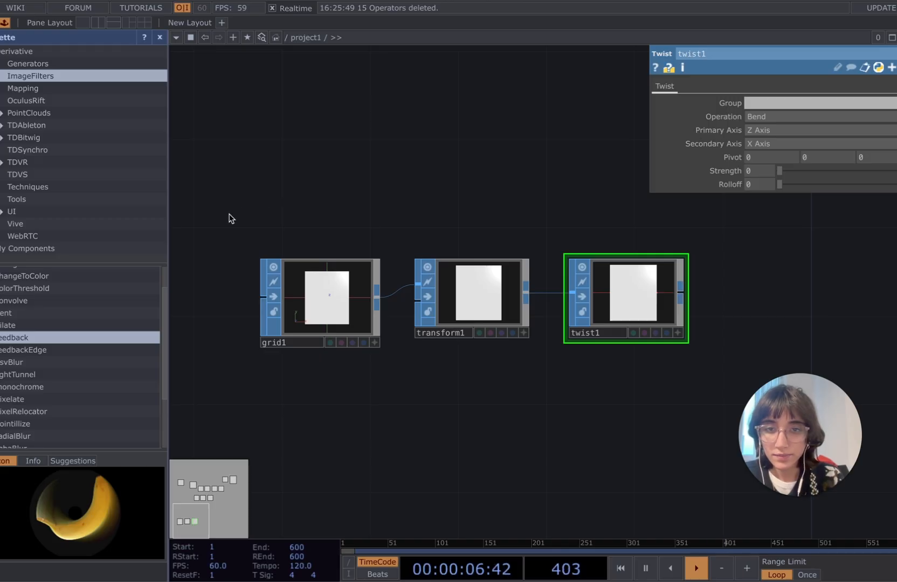
Step: Duplicate the grid1, transform1 and twist1 chain and place the copy directly below the original
{"action": "left_click_drag", "start_coordinate": [230, 218], "coordinate": [395, 342]}
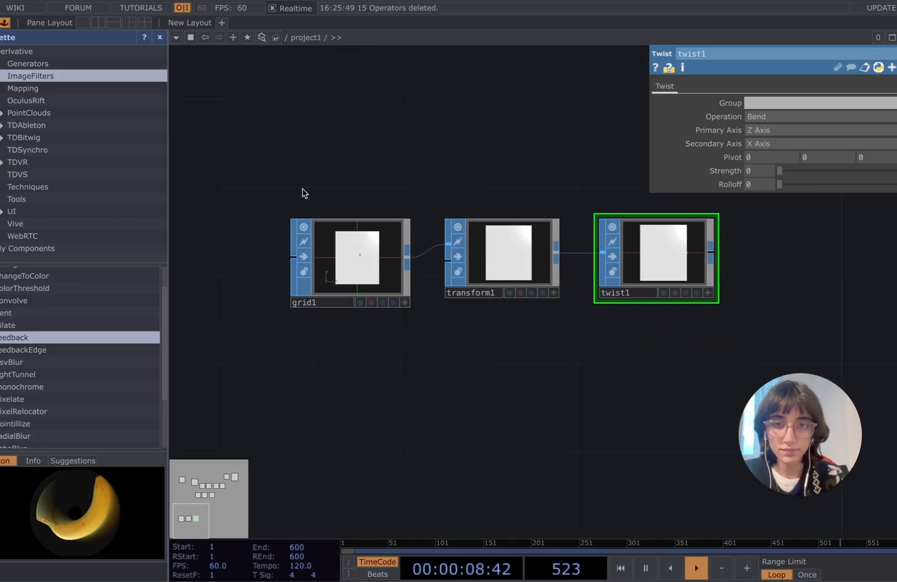
{"action": "left_click_drag", "start_coordinate": [276, 173], "coordinate": [693, 323]}
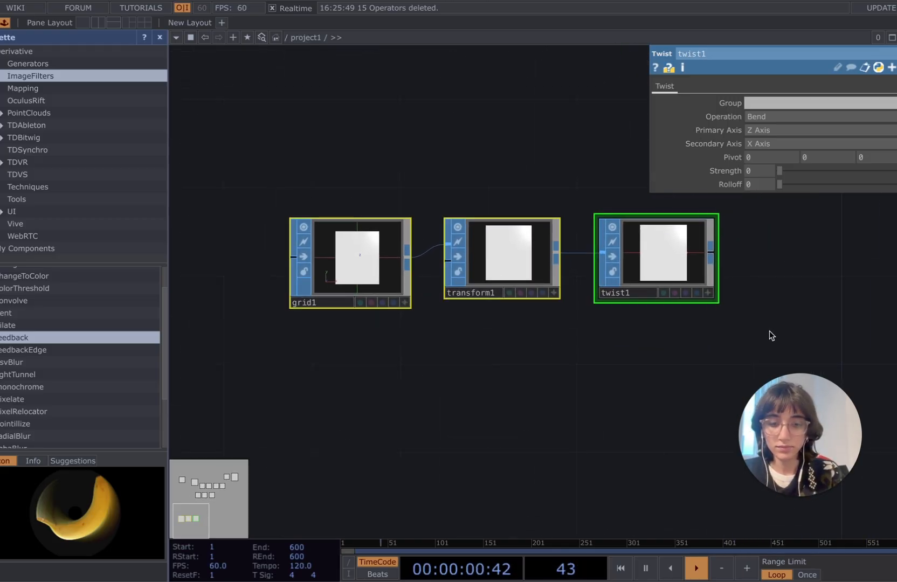
{"action": "key", "text": "ctrl+c"}
{"action": "key", "text": "ctrl+v"}
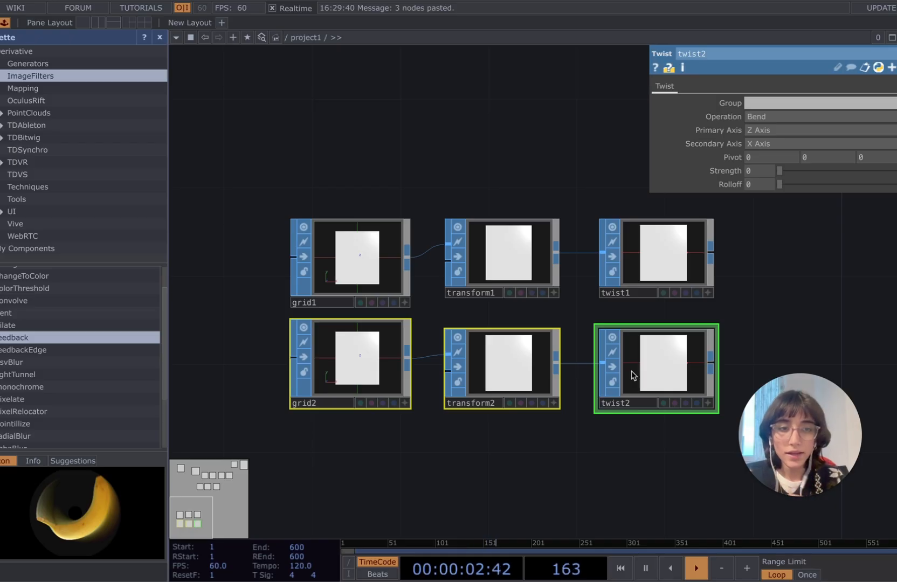
{"action": "left_click_drag", "start_coordinate": [627, 485], "coordinate": [574, 419]}
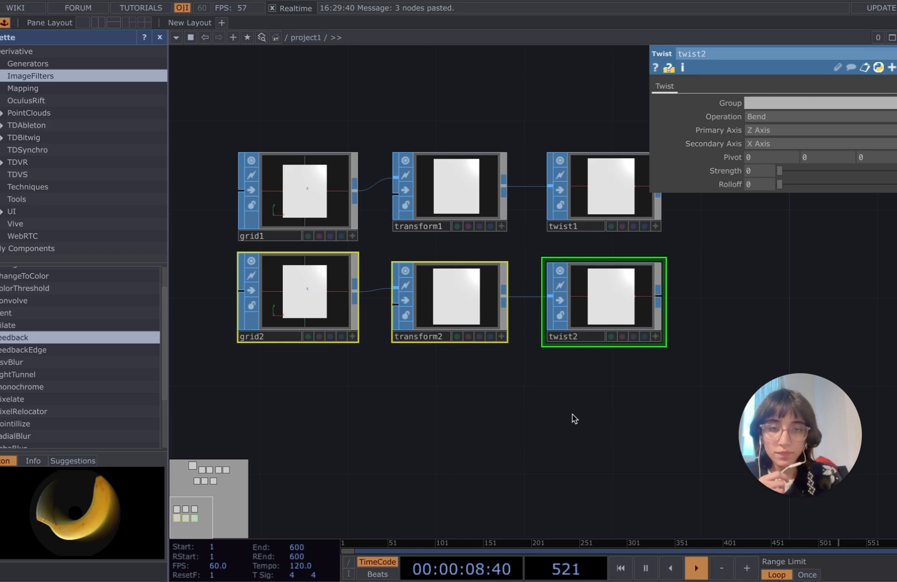
{"action": "scroll", "coordinate": [575, 426], "scroll_direction": "down", "scroll_amount": 2}
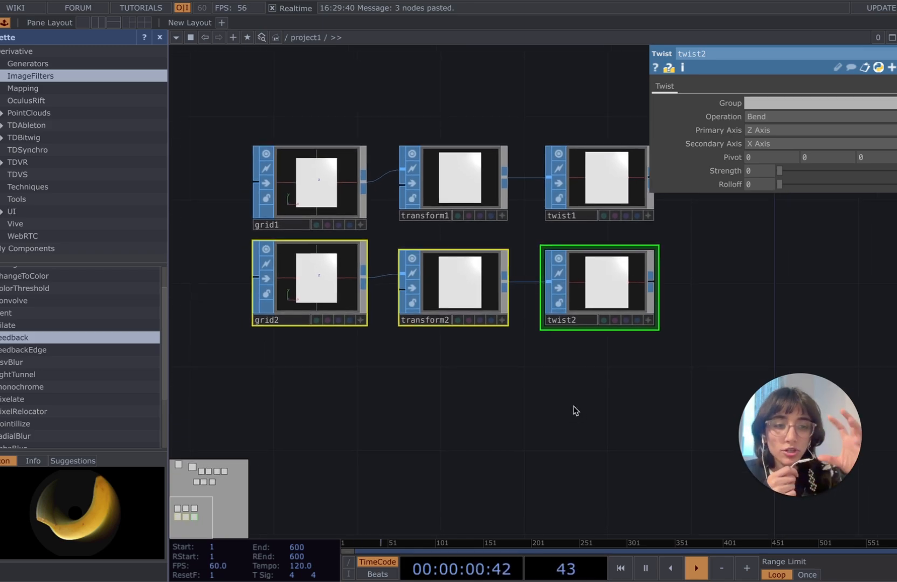
{"action": "left_click", "coordinate": [577, 406]}
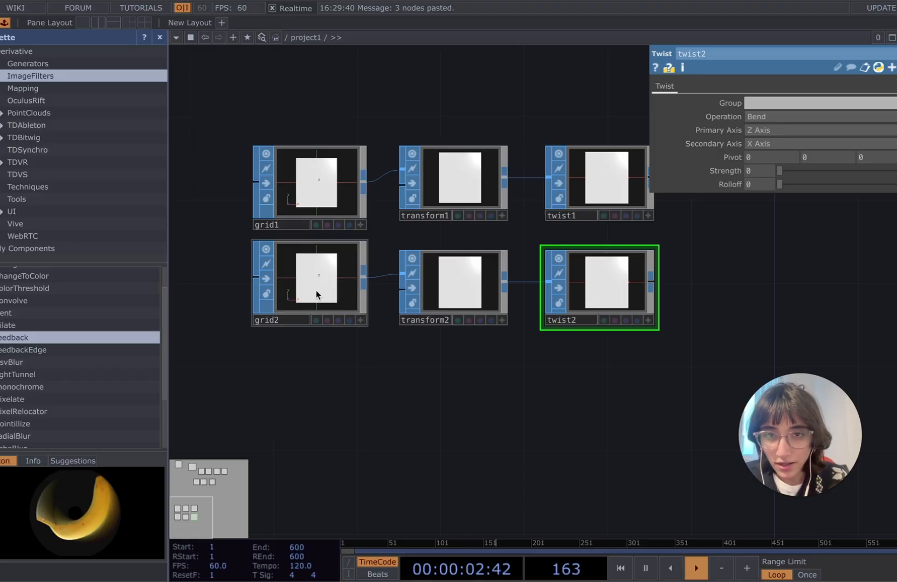
{"action": "key", "text": "Tab"}
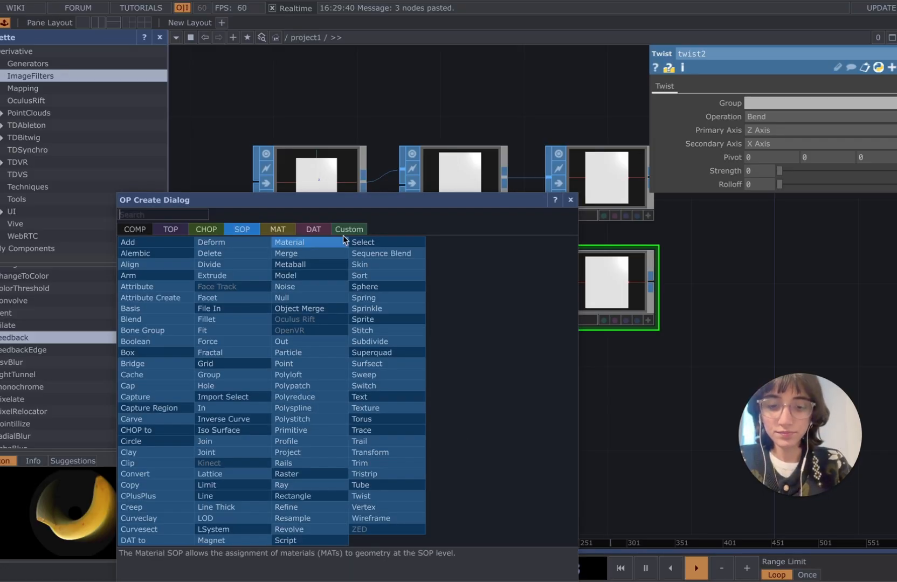
{"action": "type", "text": "grid"}
{"action": "key", "text": "Return"}
{"action": "left_click_drag", "start_coordinate": [355, 263], "coordinate": [380, 374]}
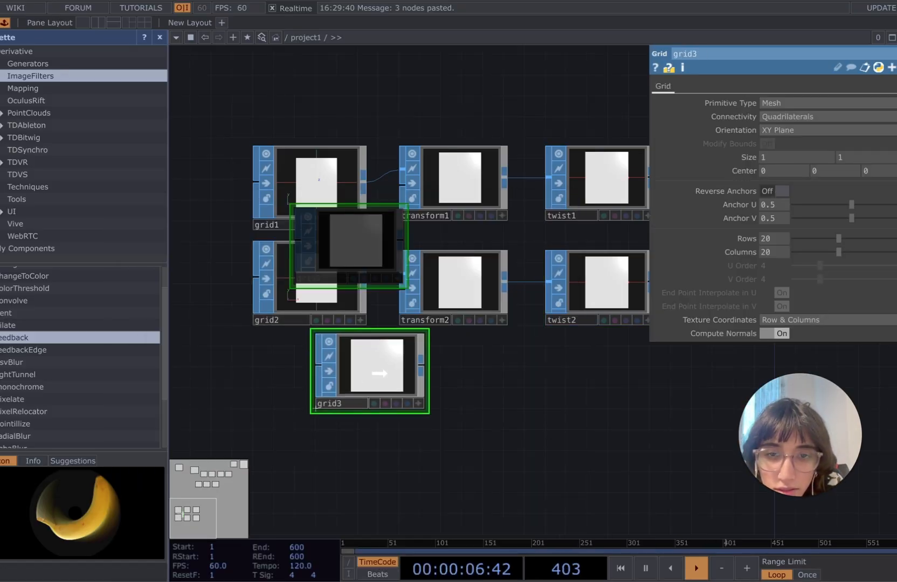
{"action": "key", "text": "Delete"}
Step: Duplicate the grid2 node and place the copy below the two page chains
{"action": "left_click", "coordinate": [331, 302]}
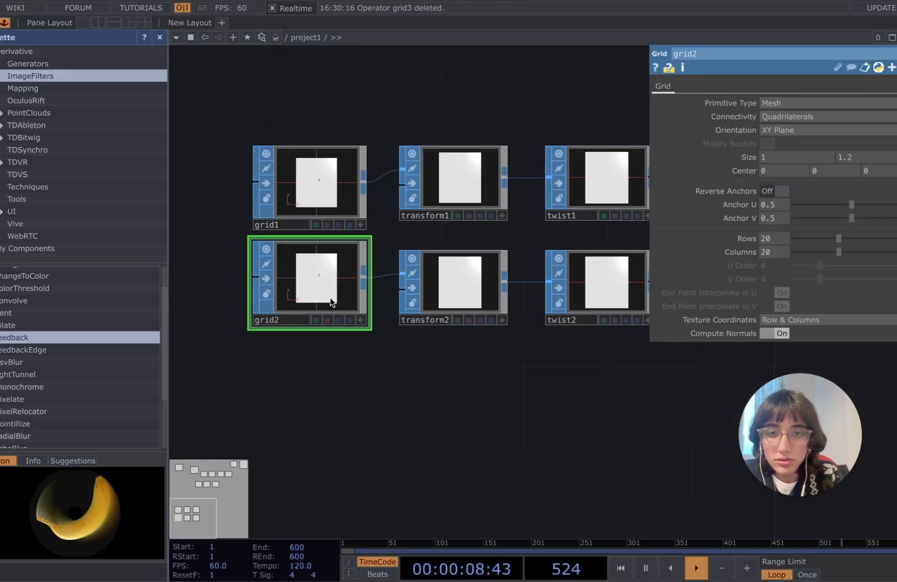
{"action": "key", "text": "ctrl+c"}
{"action": "key", "text": "ctrl+v"}
{"action": "left_click_drag", "start_coordinate": [350, 360], "coordinate": [431, 381]}
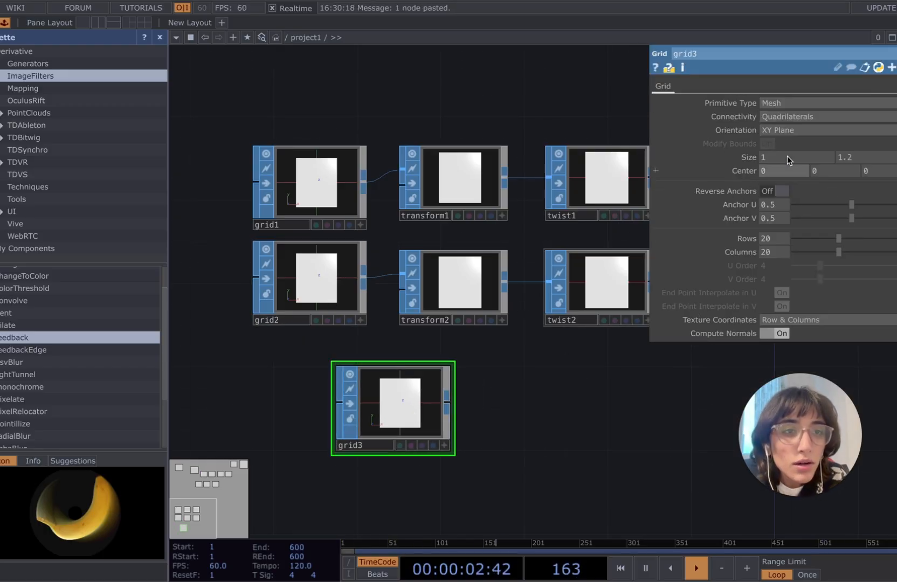
Step: Connect a new Transform SOP to grid3's output and set its X translation to -0.5
{"action": "right_click", "coordinate": [449, 410]}
{"action": "type", "text": "transform"}
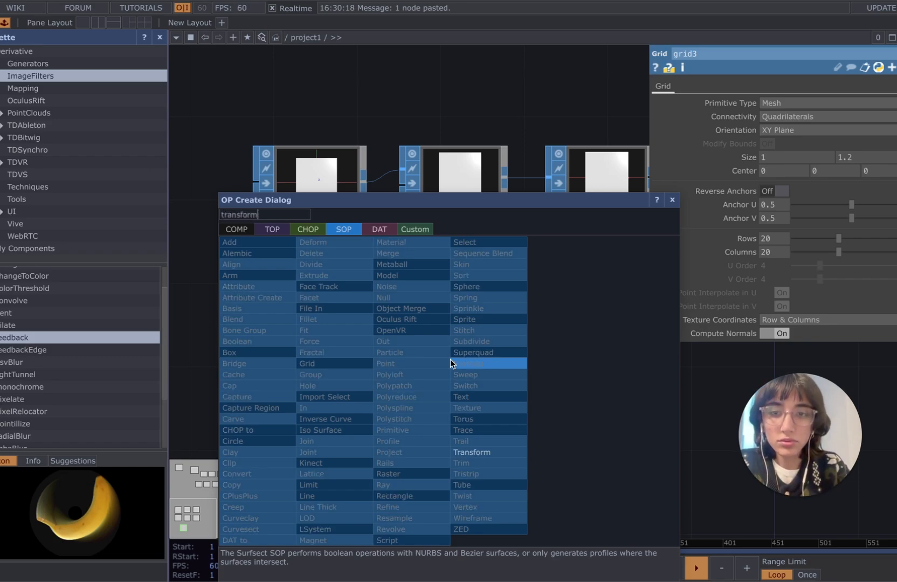
{"action": "key", "text": "Return"}
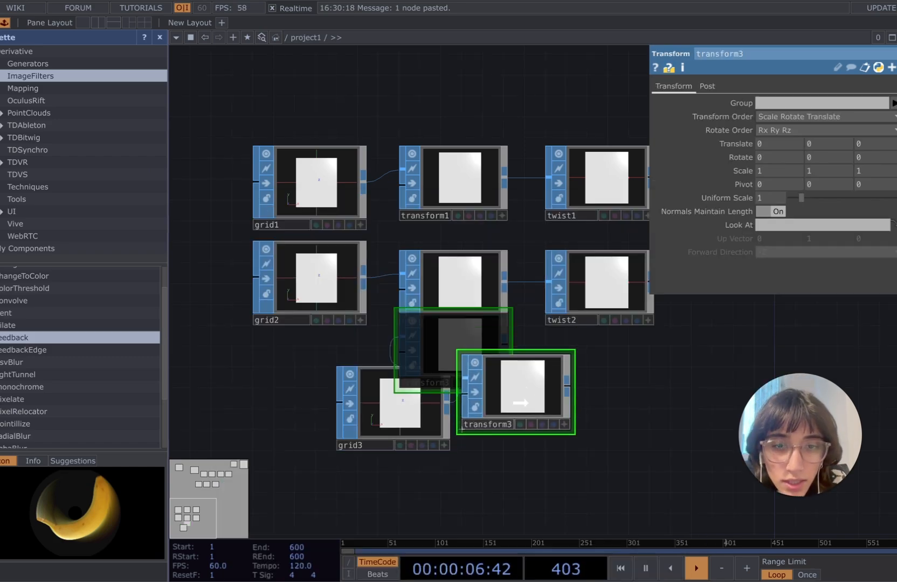
{"action": "left_click", "coordinate": [531, 409]}
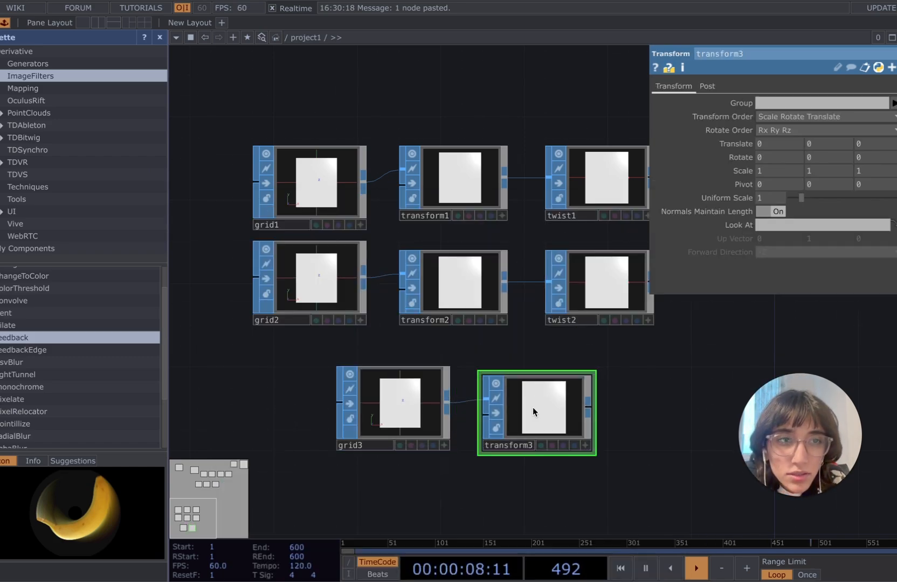
{"action": "left_click", "coordinate": [774, 142]}
{"action": "type", "text": "-0.5"}
{"action": "key", "text": "Return"}
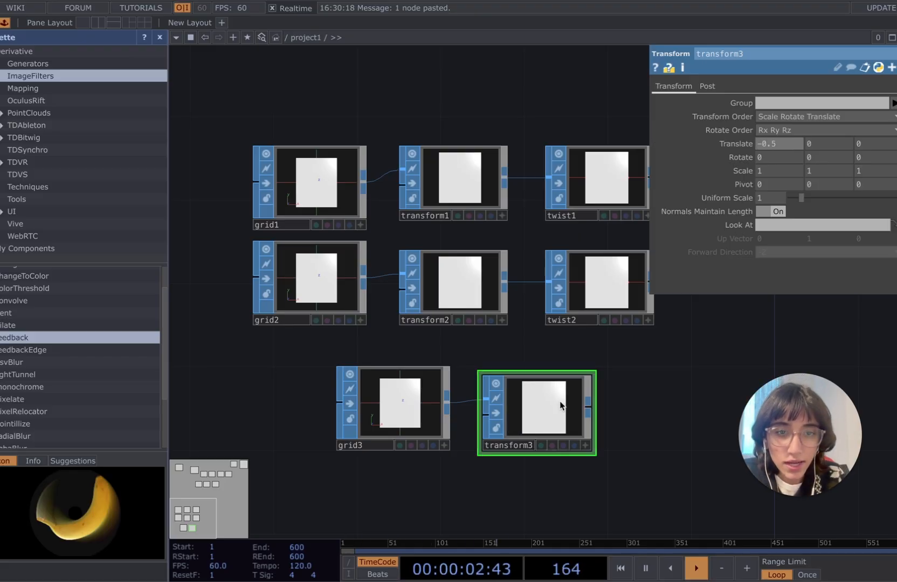
Step: Duplicate the grid3 and transform3 pair and place the copy below it
{"action": "scroll", "coordinate": [573, 401], "scroll_direction": "up", "scroll_amount": 2}
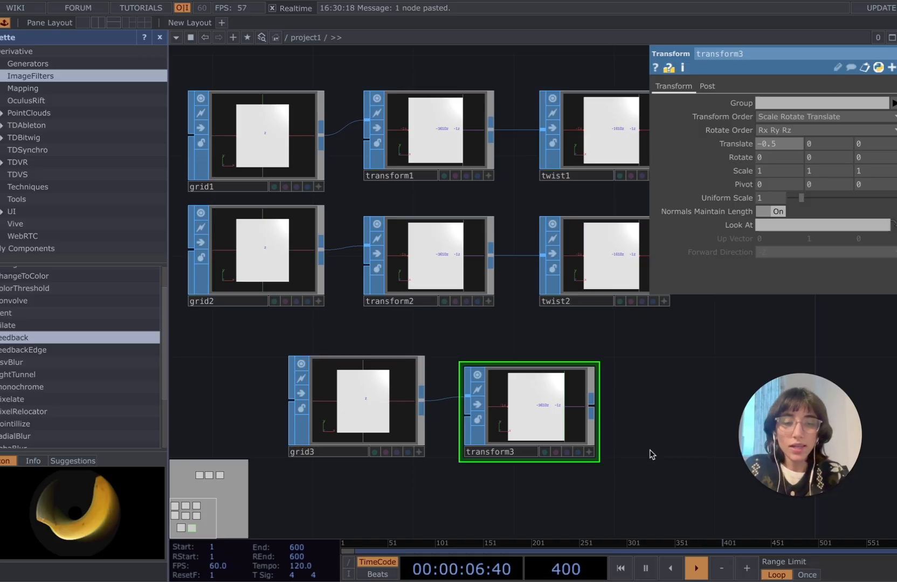
{"action": "left_click_drag", "start_coordinate": [649, 425], "coordinate": [645, 336]}
{"action": "left_click_drag", "start_coordinate": [242, 304], "coordinate": [638, 397]}
{"action": "scroll", "coordinate": [564, 422], "scroll_direction": "down", "scroll_amount": 2}
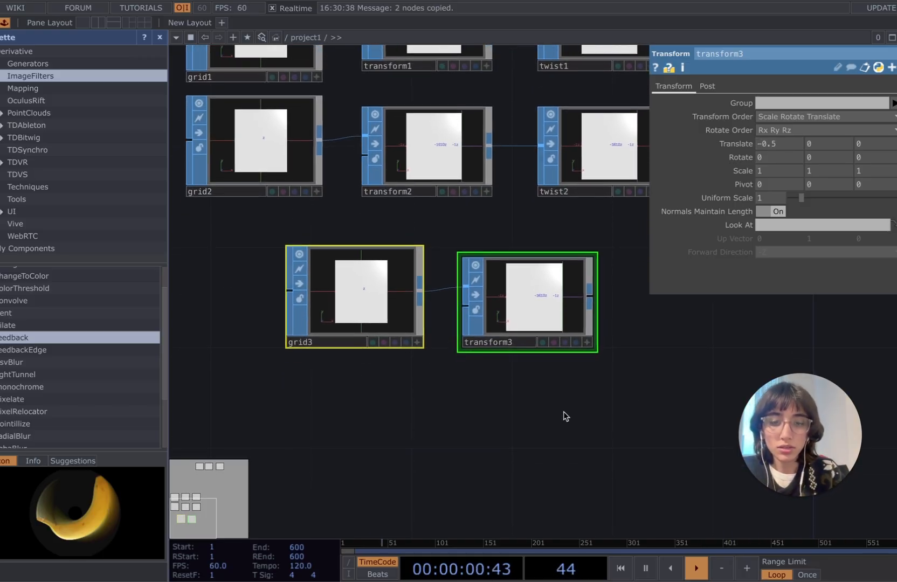
{"action": "key", "text": "ctrl+v"}
{"action": "left_click", "coordinate": [385, 439]}
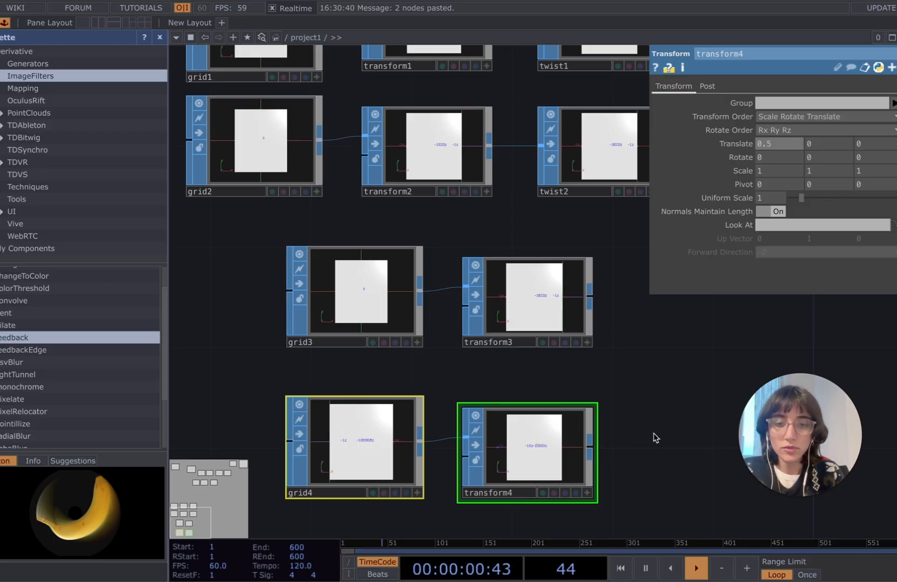
Step: Undo the last translation change and, with only transform4 selected, set its X translation to 0.5
{"action": "key", "text": "ctrl+z"}
{"action": "left_click", "coordinate": [548, 451]}
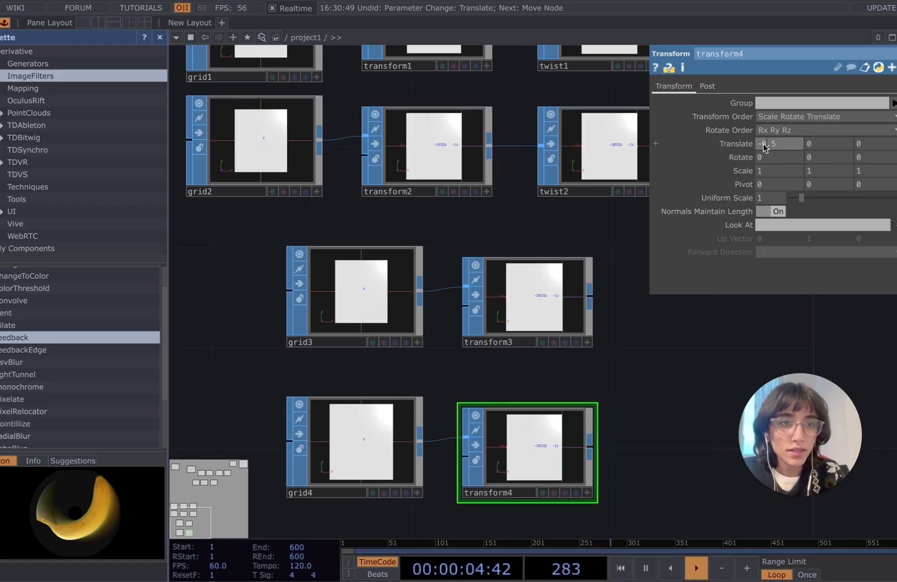
{"action": "key", "text": "BackSpace"}
{"action": "key", "text": "Return"}
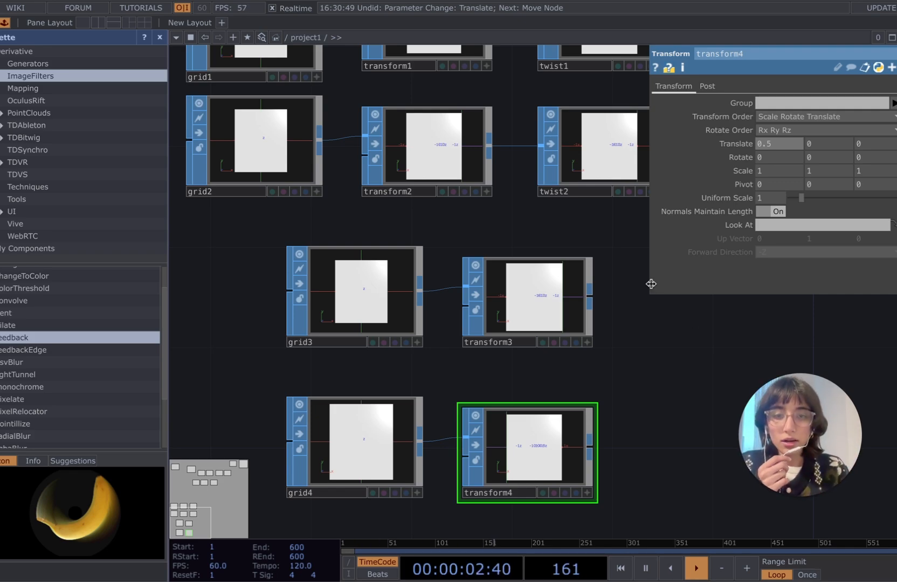
Step: Add a Merge SOP and place it beyond the outputs of the four page chains
{"action": "scroll", "coordinate": [645, 370], "scroll_direction": "down", "scroll_amount": 5}
{"action": "left_click_drag", "start_coordinate": [671, 348], "coordinate": [482, 370]}
{"action": "scroll", "coordinate": [482, 369], "scroll_direction": "down", "scroll_amount": 1}
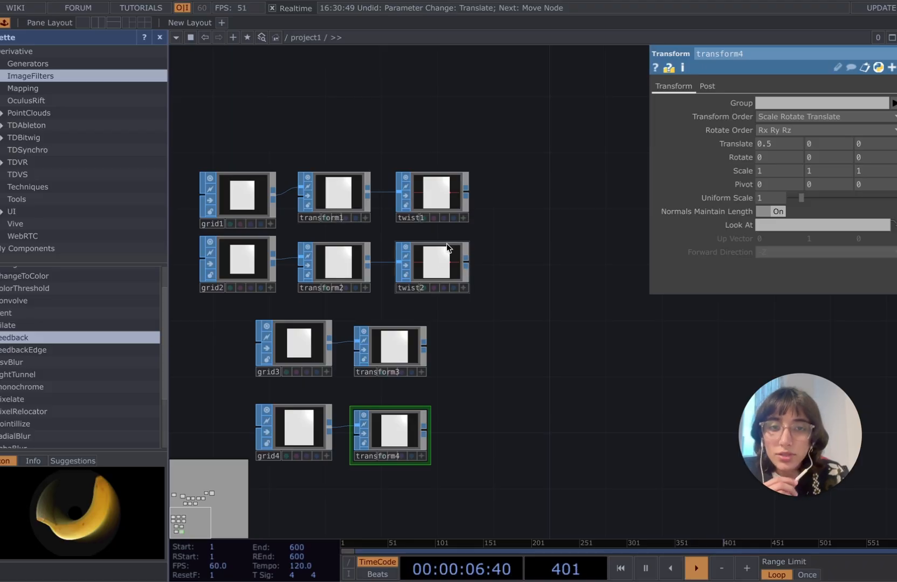
{"action": "key", "text": "Tab"}
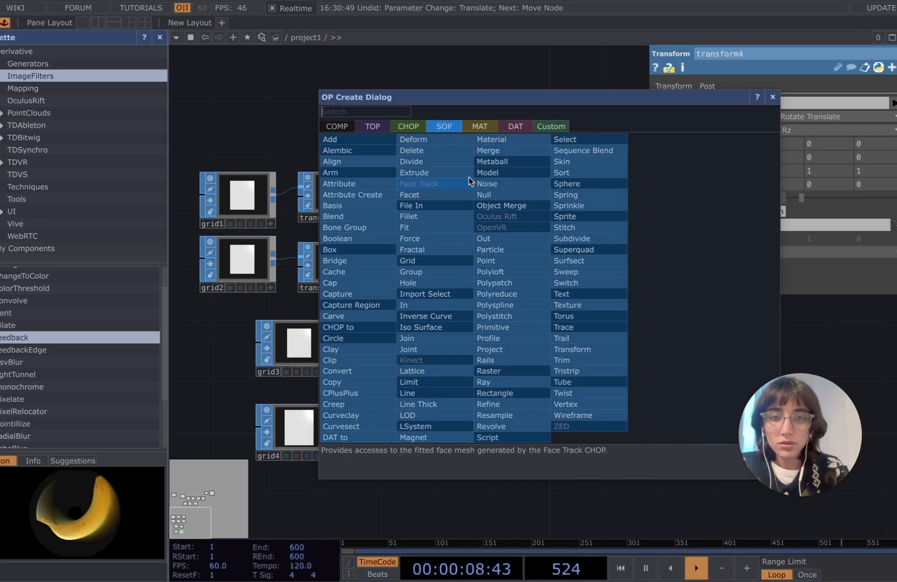
{"action": "type", "text": "merge"}
{"action": "key", "text": "Return"}
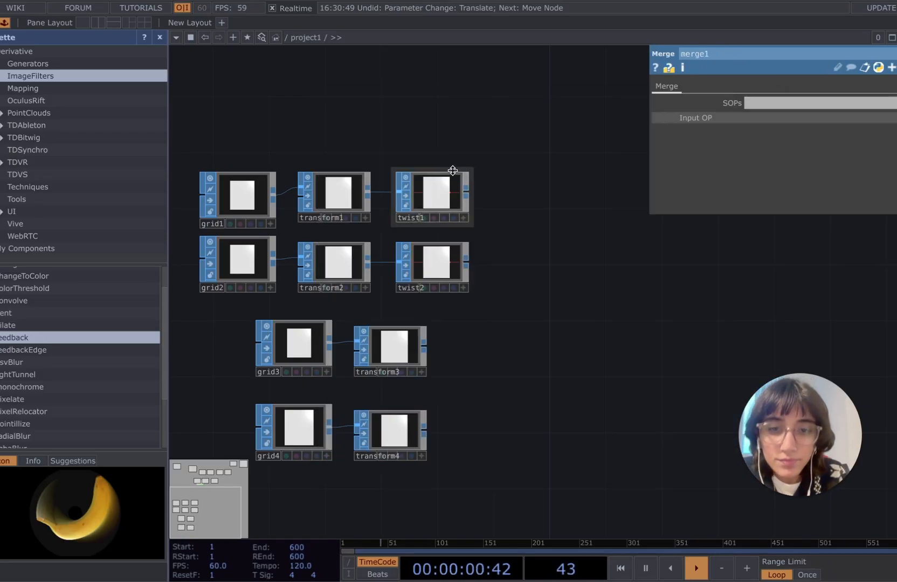
{"action": "scroll", "coordinate": [527, 244], "scroll_direction": "down", "scroll_amount": 5}
{"action": "scroll", "coordinate": [522, 178], "scroll_direction": "up", "scroll_amount": 5}
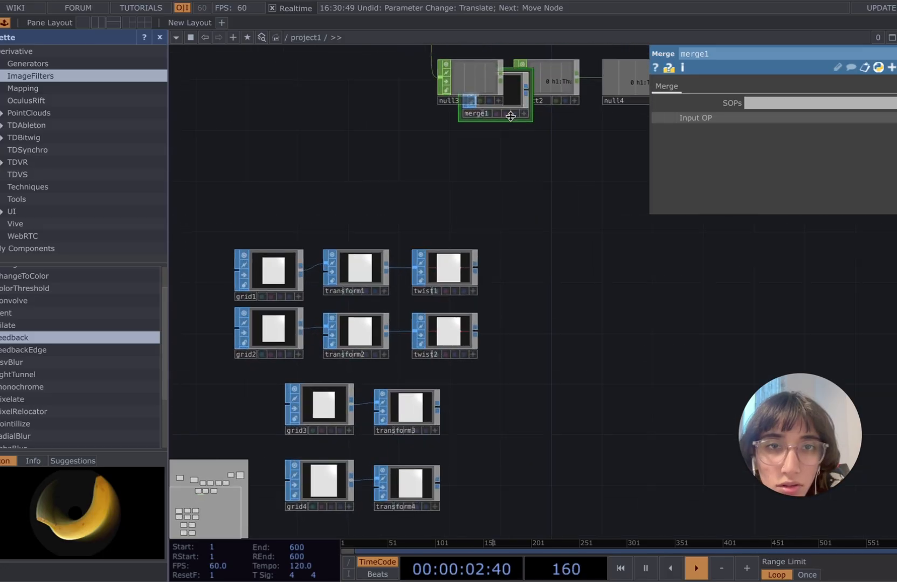
{"action": "left_click_drag", "start_coordinate": [510, 100], "coordinate": [574, 392]}
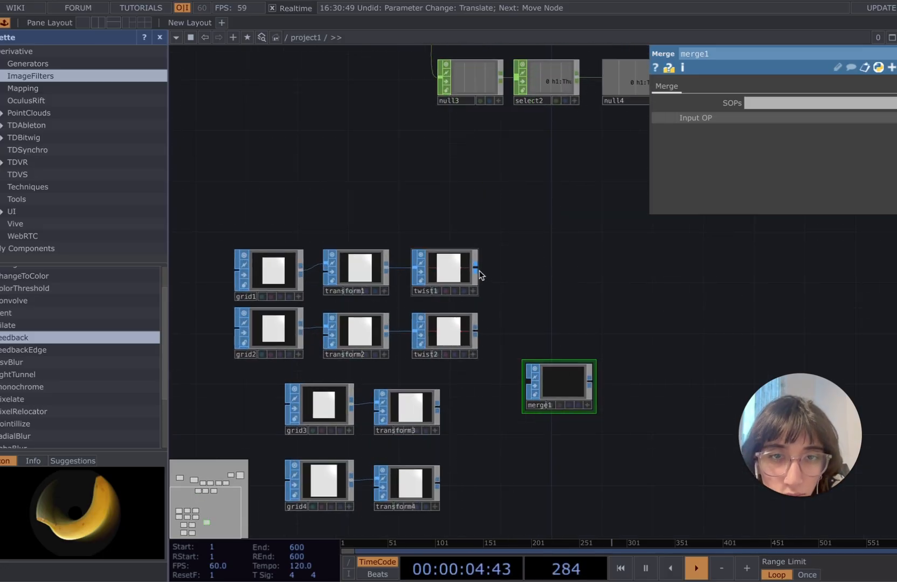
Step: Connect twist1, twist2, transform3 and transform4, in that order, to merge1's input
{"action": "left_click", "coordinate": [527, 385]}
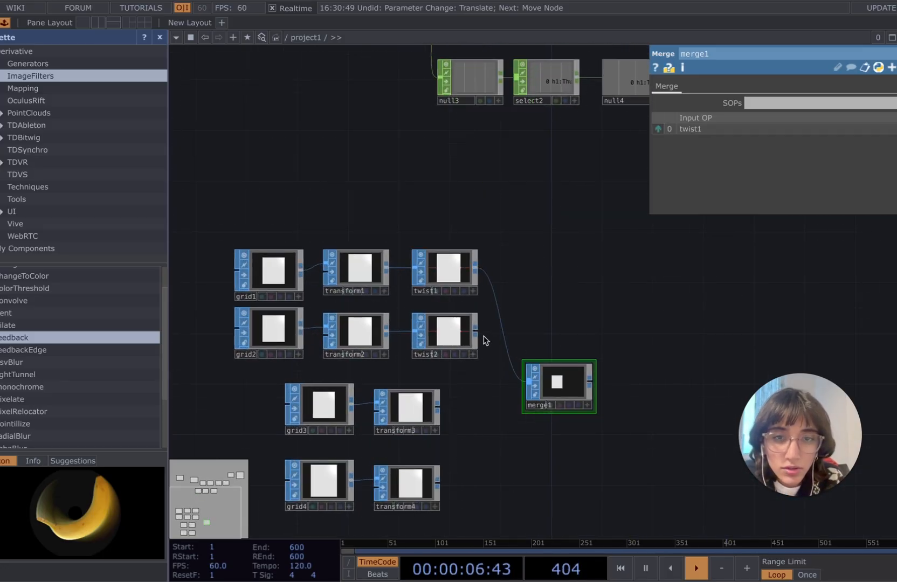
{"action": "left_click_drag", "start_coordinate": [478, 335], "coordinate": [524, 387]}
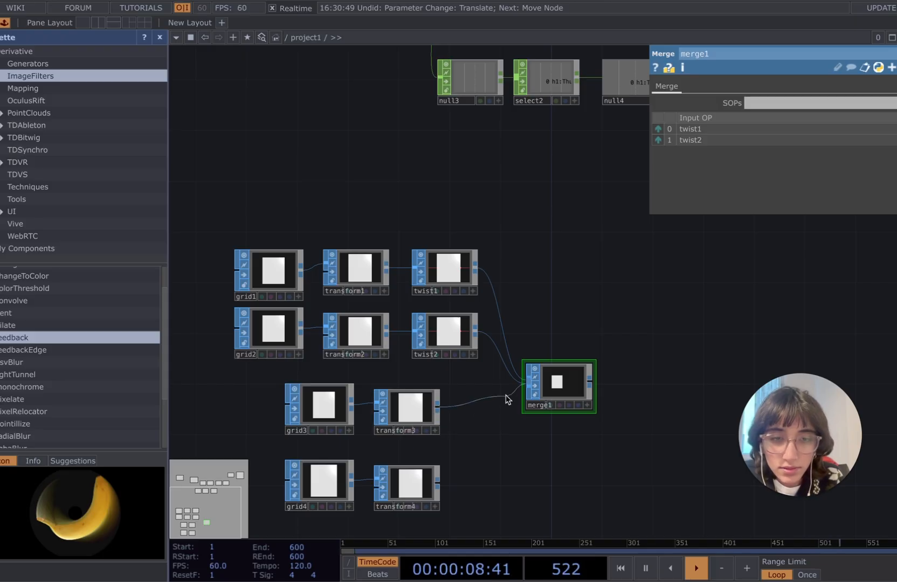
{"action": "left_click", "coordinate": [528, 384]}
{"action": "left_click", "coordinate": [527, 384]}
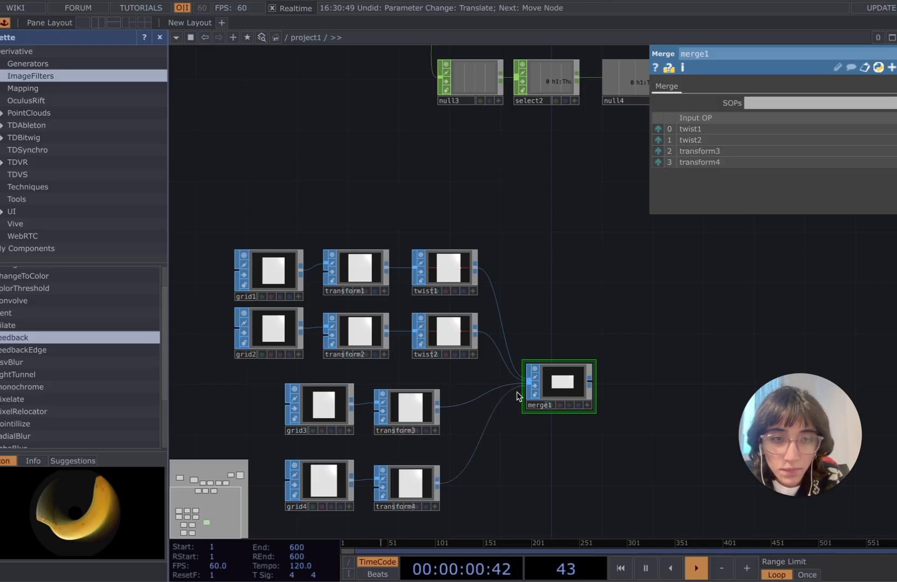
{"action": "scroll", "coordinate": [565, 440], "scroll_direction": "up", "scroll_amount": 5}
{"action": "scroll", "coordinate": [564, 439], "scroll_direction": "up", "scroll_amount": 2}
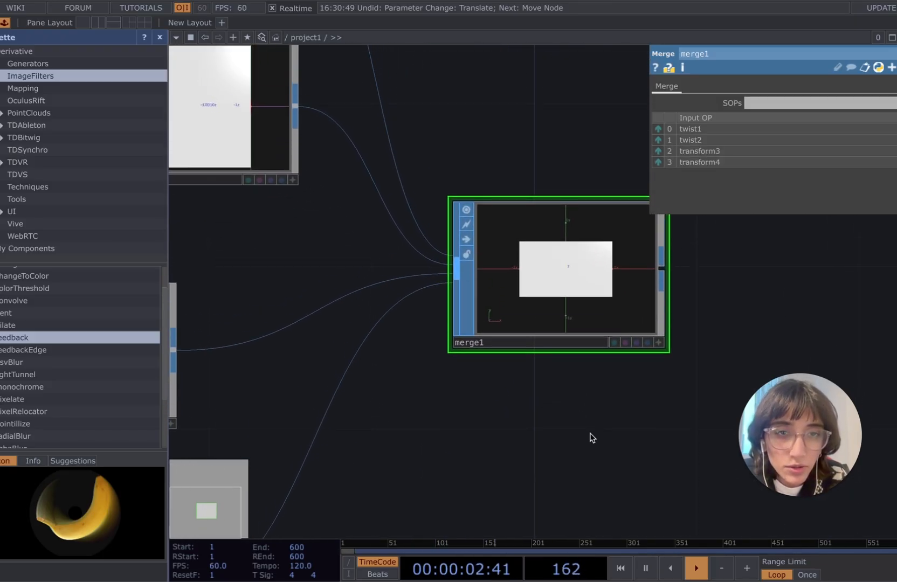
{"action": "scroll", "coordinate": [591, 434], "scroll_direction": "up", "scroll_amount": 4}
{"action": "scroll", "coordinate": [591, 435], "scroll_direction": "down", "scroll_amount": 4}
{"action": "scroll", "coordinate": [598, 444], "scroll_direction": "down", "scroll_amount": 6}
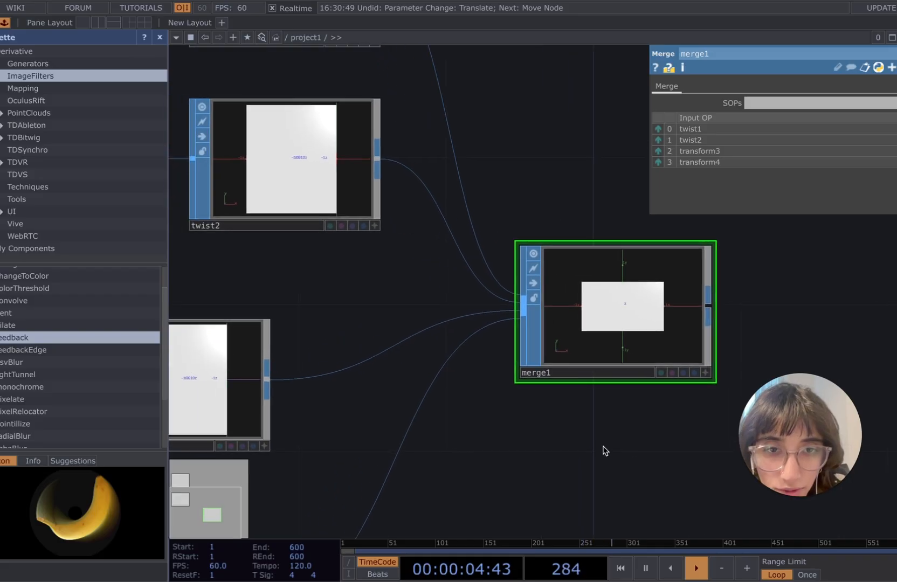
Step: Try varying the bend strength of twist1 while watching the merged pages in merge1
{"action": "left_click_drag", "start_coordinate": [546, 158], "coordinate": [589, 157]}
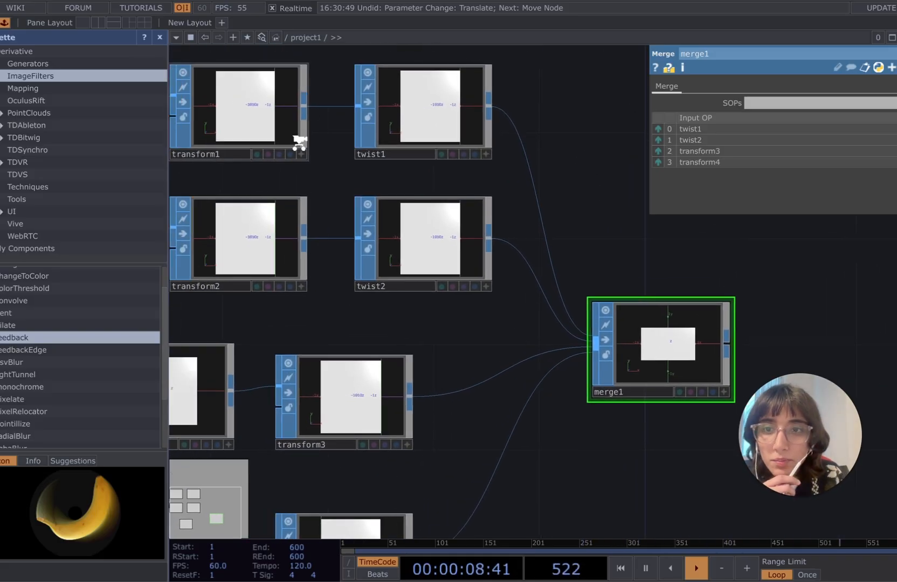
{"action": "scroll", "coordinate": [297, 139], "scroll_direction": "down", "scroll_amount": 2}
{"action": "left_click", "coordinate": [407, 113]}
{"action": "scroll", "coordinate": [649, 312], "scroll_direction": "up", "scroll_amount": 5}
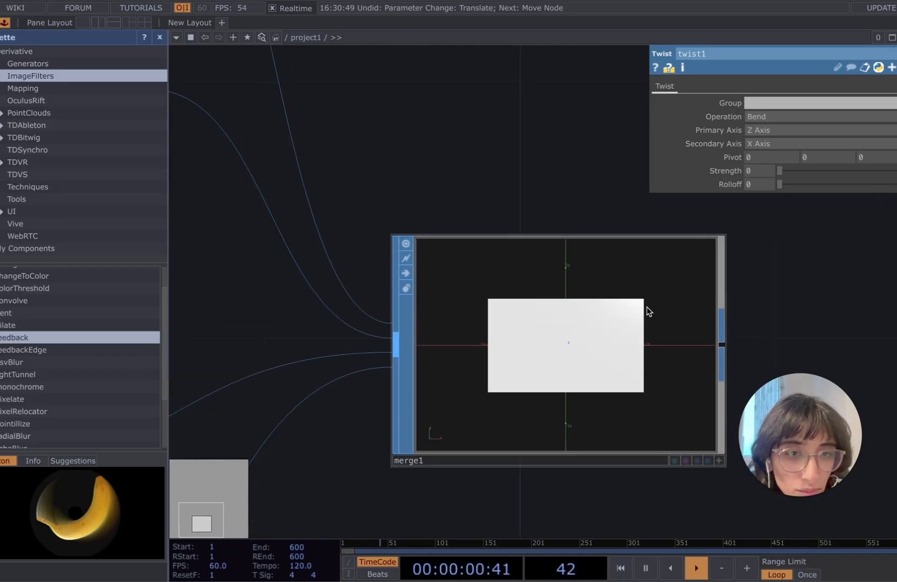
{"action": "left_click_drag", "start_coordinate": [780, 170], "coordinate": [713, 181]}
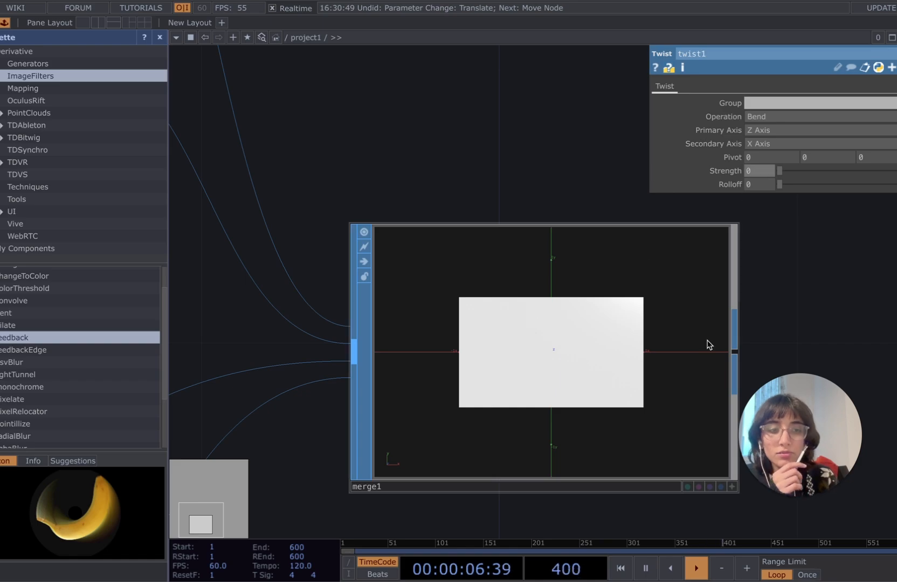
{"action": "scroll", "coordinate": [706, 343], "scroll_direction": "down", "scroll_amount": 1}
{"action": "scroll", "coordinate": [708, 341], "scroll_direction": "down", "scroll_amount": 5}
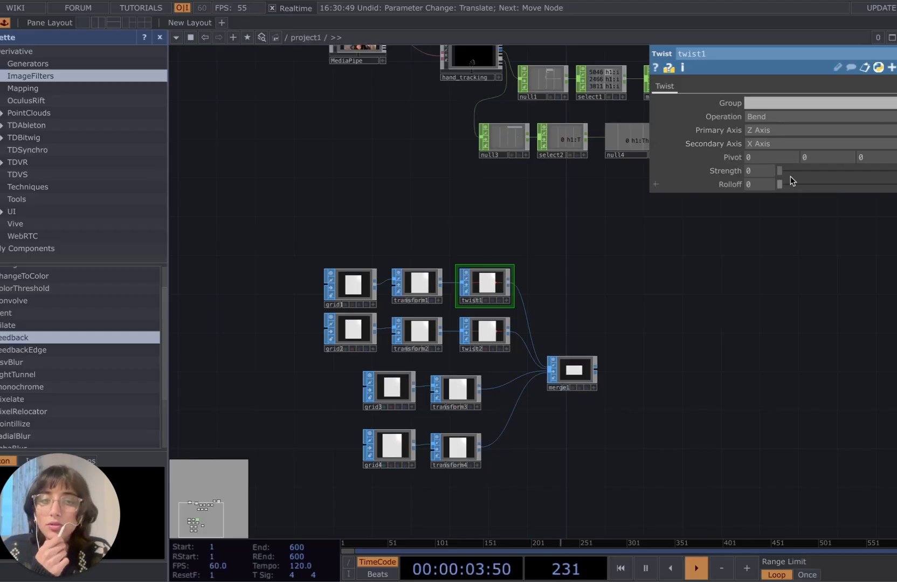
Step: Move merge1 farther to the right of the page chains to leave room between them
{"action": "left_click_drag", "start_coordinate": [635, 308], "coordinate": [650, 287]}
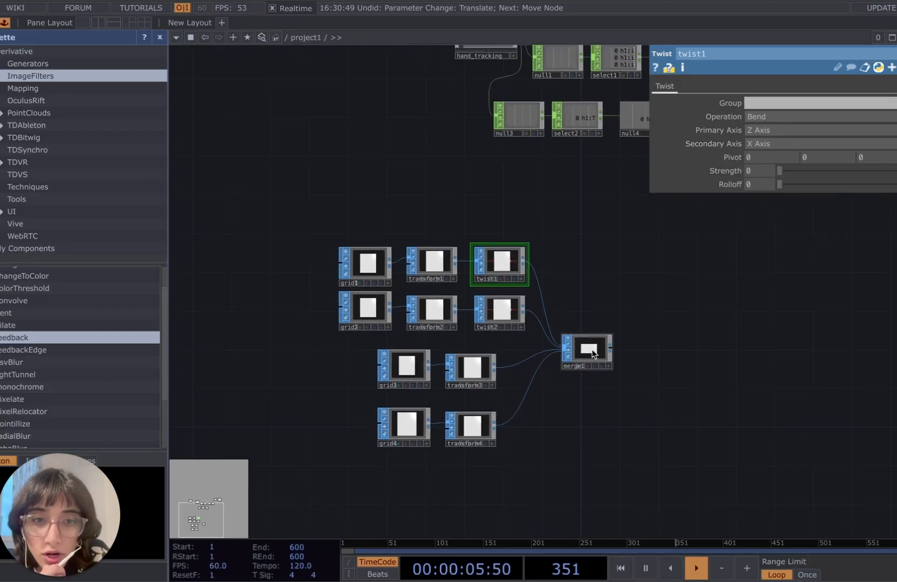
{"action": "left_click_drag", "start_coordinate": [590, 353], "coordinate": [658, 353]}
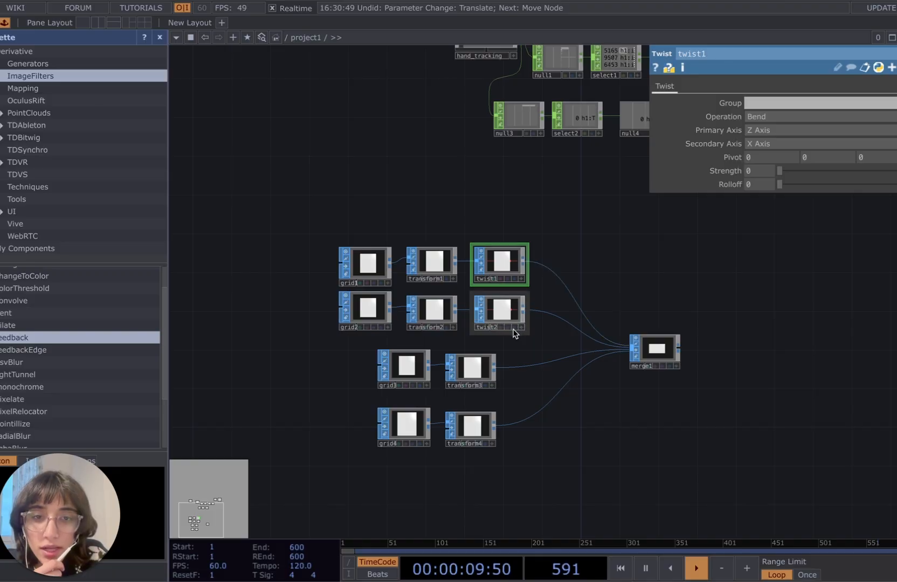
{"action": "left_click_drag", "start_coordinate": [658, 368], "coordinate": [745, 368]}
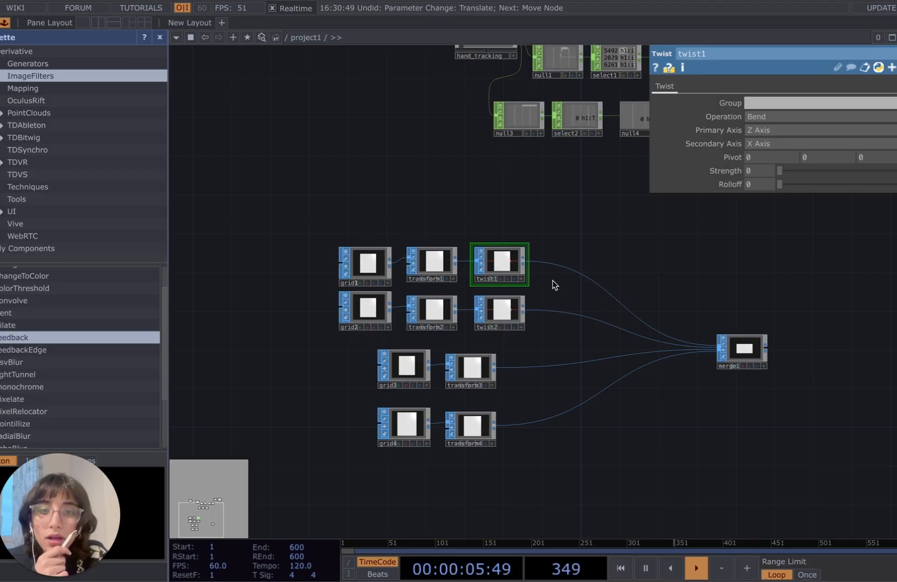
Step: Turn off the node viewers of grid1, transform1, twist1, grid2, transform2 and twist2
{"action": "scroll", "coordinate": [372, 262], "scroll_direction": "up", "scroll_amount": 10}
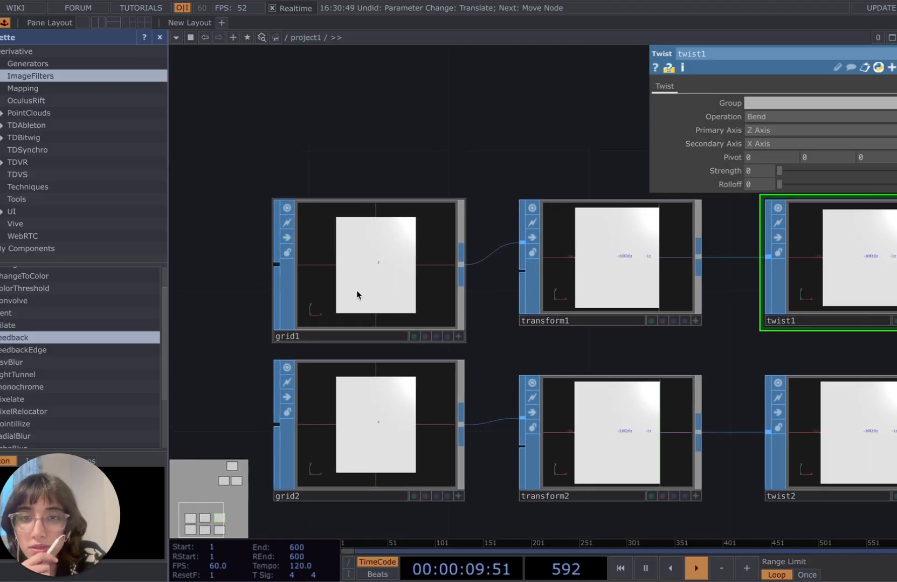
{"action": "left_click", "coordinate": [287, 208]}
{"action": "left_click", "coordinate": [532, 208]}
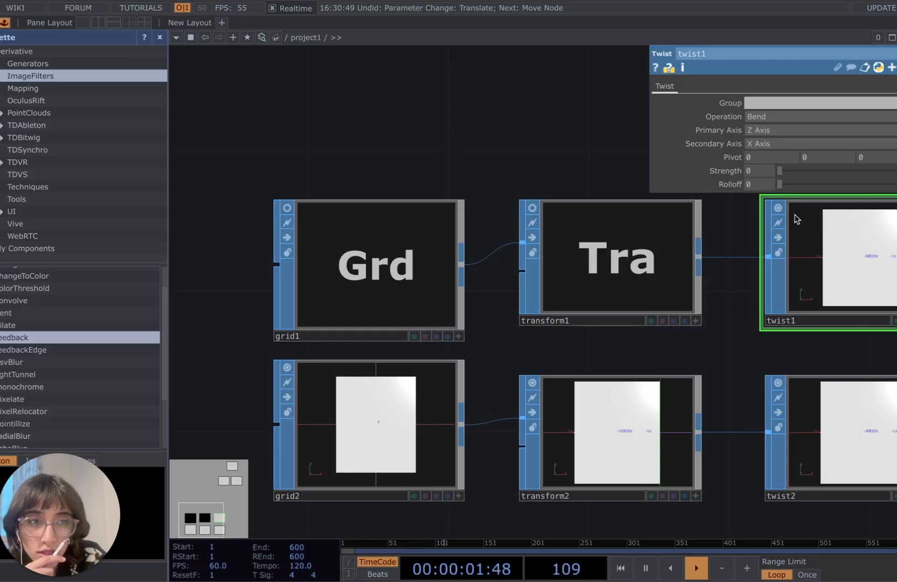
{"action": "left_click", "coordinate": [777, 208]}
{"action": "left_click", "coordinate": [287, 367]}
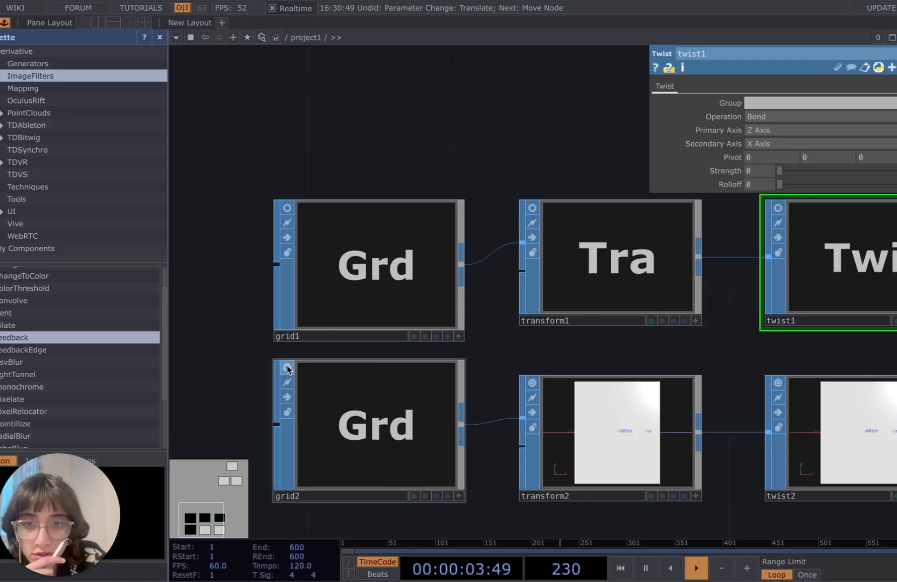
{"action": "left_click", "coordinate": [532, 384]}
{"action": "scroll", "coordinate": [628, 400], "scroll_direction": "down", "scroll_amount": 3}
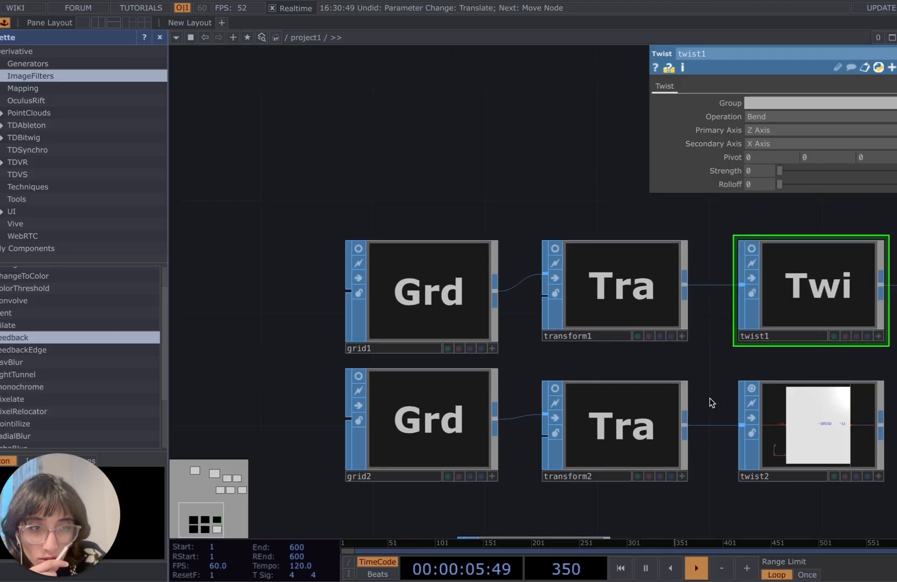
{"action": "left_click_drag", "start_coordinate": [710, 398], "coordinate": [624, 397]}
{"action": "left_click", "coordinate": [664, 383]}
{"action": "scroll", "coordinate": [642, 476], "scroll_direction": "down", "scroll_amount": 4}
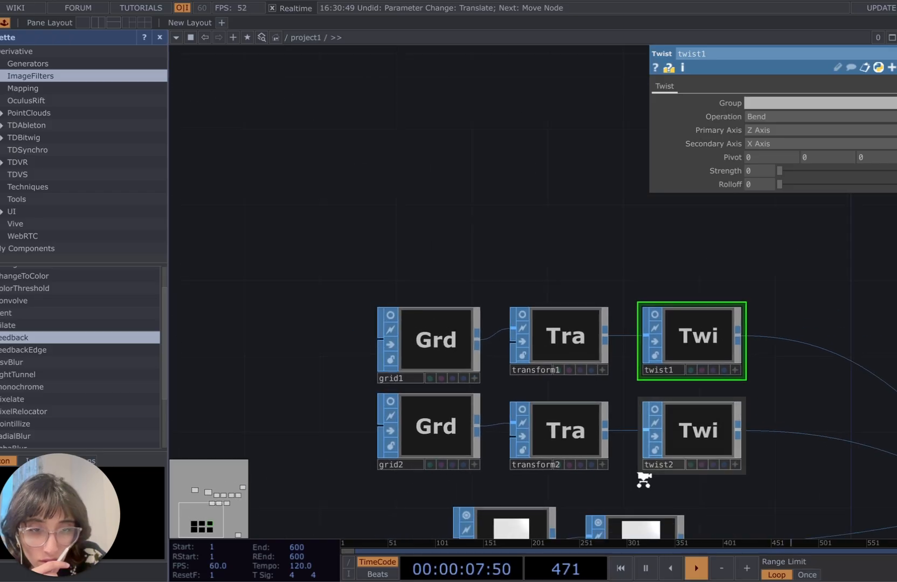
Step: Turn off the node viewers of grid3, transform3, grid4 and transform4
{"action": "left_click_drag", "start_coordinate": [617, 493], "coordinate": [616, 393]}
{"action": "left_click", "coordinate": [495, 401]}
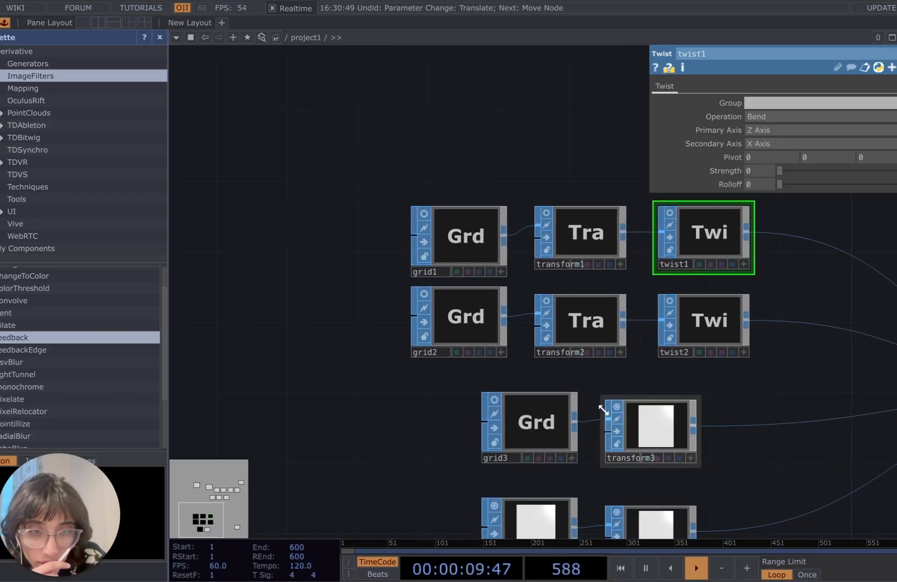
{"action": "left_click", "coordinate": [615, 408]}
{"action": "scroll", "coordinate": [547, 487], "scroll_direction": "down", "scroll_amount": 2}
{"action": "left_click_drag", "start_coordinate": [425, 455], "coordinate": [377, 397]}
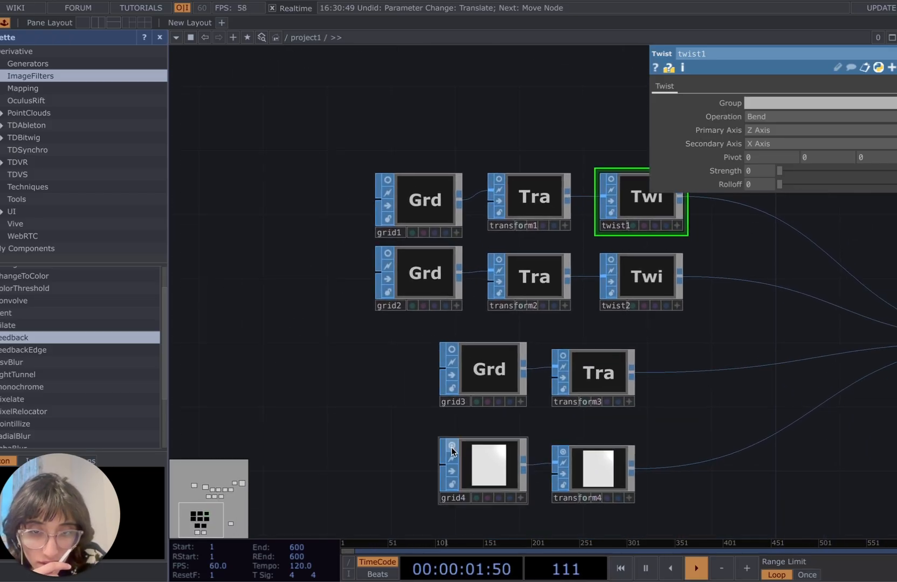
{"action": "left_click", "coordinate": [451, 446]}
{"action": "left_click", "coordinate": [564, 452]}
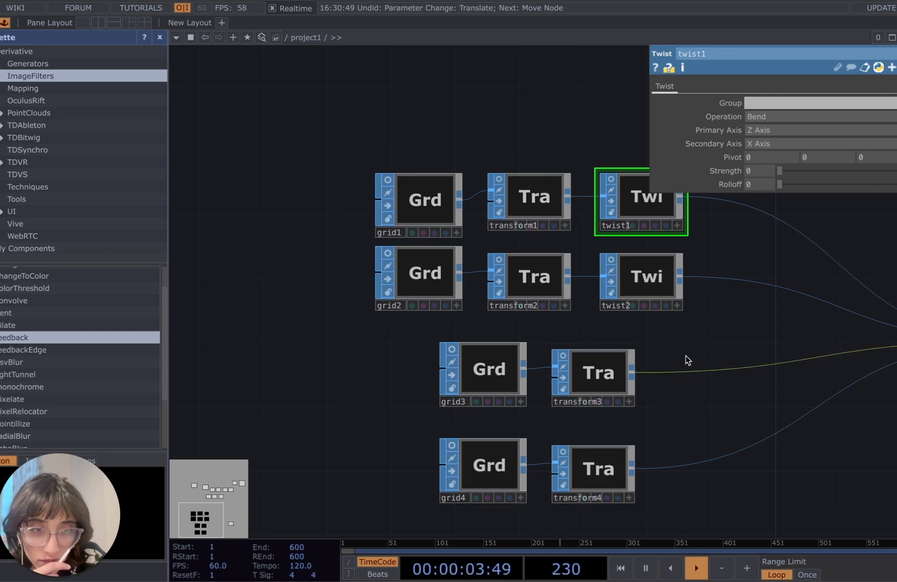
{"action": "scroll", "coordinate": [555, 354], "scroll_direction": "right", "scroll_amount": 5}
{"action": "scroll", "coordinate": [564, 365], "scroll_direction": "right", "scroll_amount": 5}
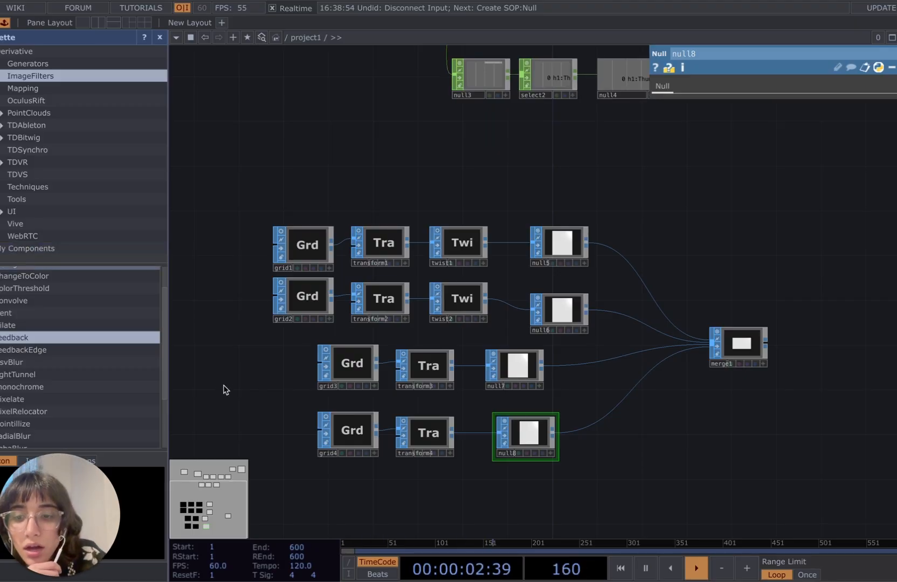
{"action": "left_click_drag", "start_coordinate": [223, 385], "coordinate": [286, 402]}
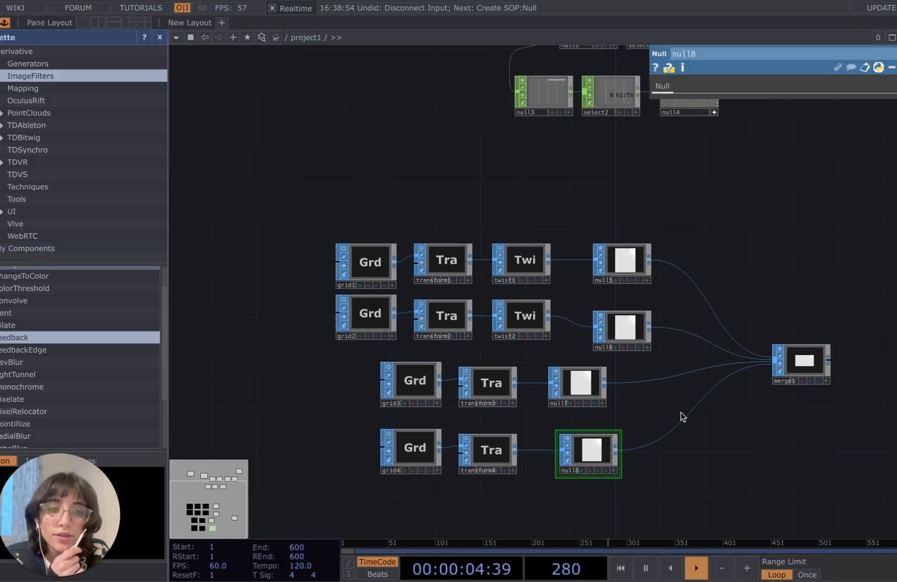
{"action": "scroll", "coordinate": [682, 416], "scroll_direction": "up", "scroll_amount": 10}
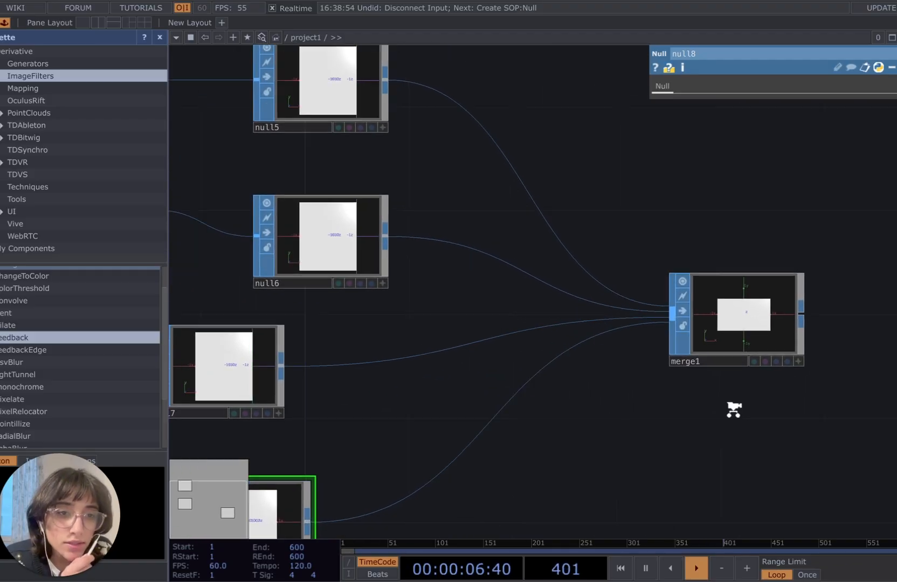
{"action": "scroll", "coordinate": [734, 409], "scroll_direction": "up", "scroll_amount": 4}
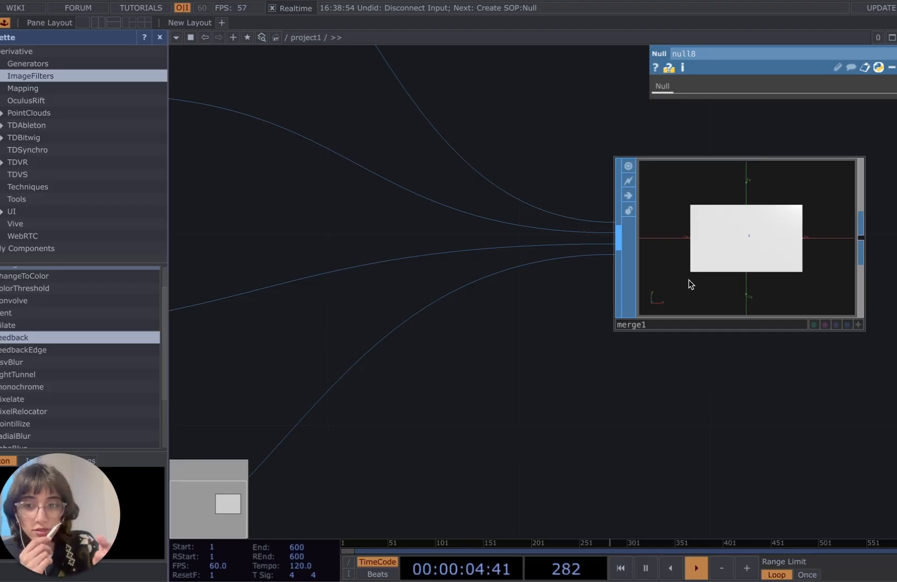
{"action": "scroll", "coordinate": [510, 283], "scroll_direction": "down", "scroll_amount": 6}
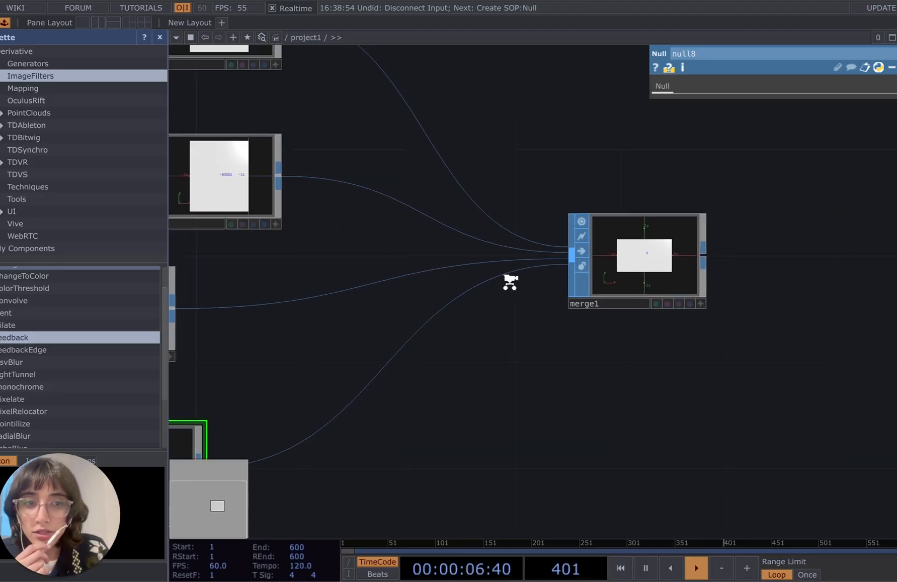
Step: Move the MediaPipe component below and to the left of hand_tracking, closer to the page chains
{"action": "left_click_drag", "start_coordinate": [389, 426], "coordinate": [478, 482]}
{"action": "left_click_drag", "start_coordinate": [321, 183], "coordinate": [265, 340]}
{"action": "scroll", "coordinate": [290, 274], "scroll_direction": "up", "scroll_amount": 5}
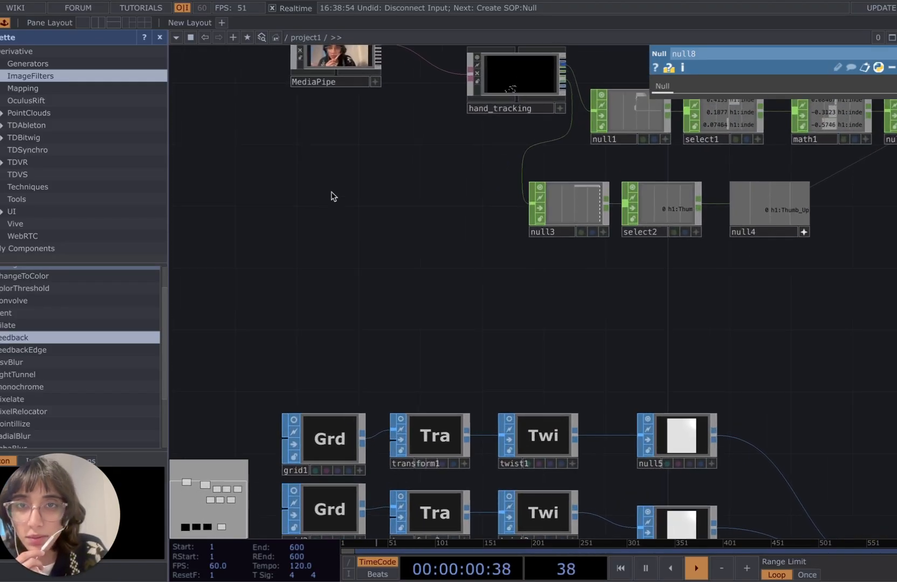
{"action": "left_click_drag", "start_coordinate": [353, 210], "coordinate": [444, 316]}
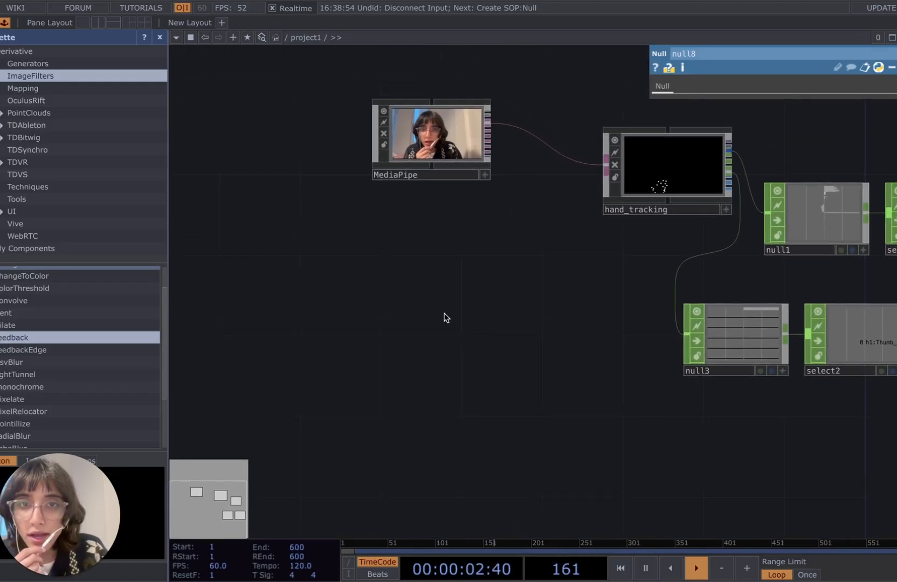
{"action": "left_click_drag", "start_coordinate": [434, 154], "coordinate": [311, 314]}
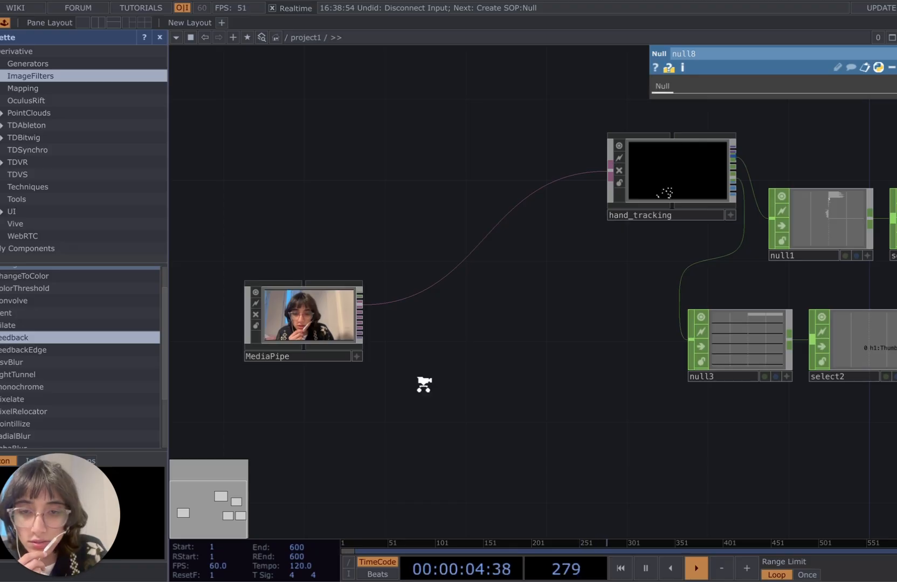
Step: Examine the output connectors of the hand_tracking component and the nodes wired to them
{"action": "scroll", "coordinate": [424, 381], "scroll_direction": "up", "scroll_amount": 2}
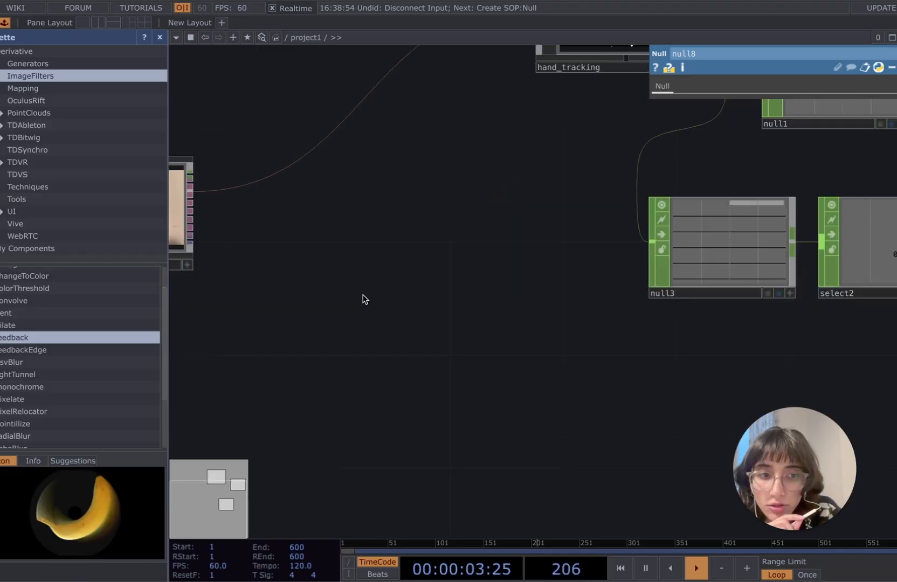
{"action": "scroll", "coordinate": [367, 381], "scroll_direction": "up", "scroll_amount": 5}
{"action": "left_click_drag", "start_coordinate": [412, 318], "coordinate": [349, 344]}
{"action": "scroll", "coordinate": [543, 308], "scroll_direction": "up", "scroll_amount": 3}
{"action": "scroll", "coordinate": [544, 310], "scroll_direction": "up", "scroll_amount": 2}
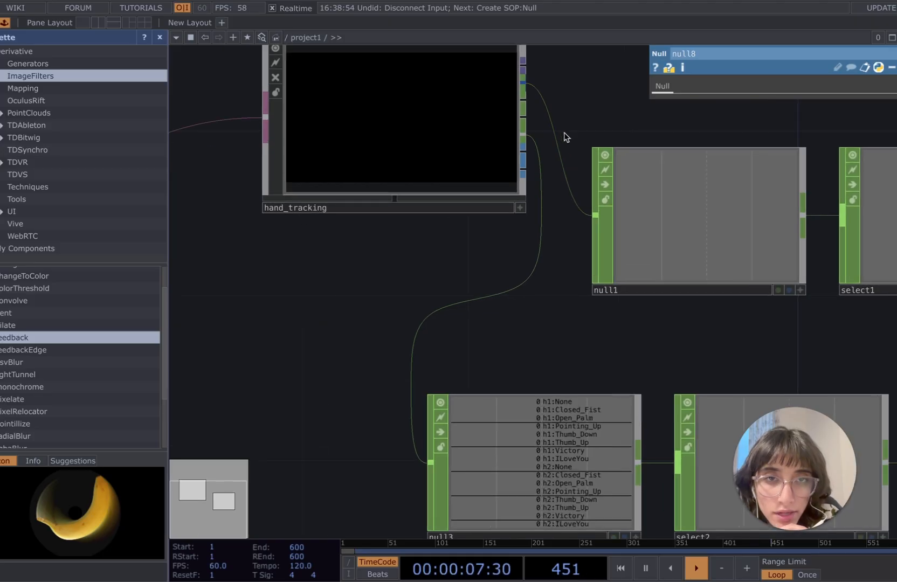
{"action": "left_click_drag", "start_coordinate": [579, 109], "coordinate": [561, 194]}
{"action": "scroll", "coordinate": [557, 178], "scroll_direction": "up", "scroll_amount": 5}
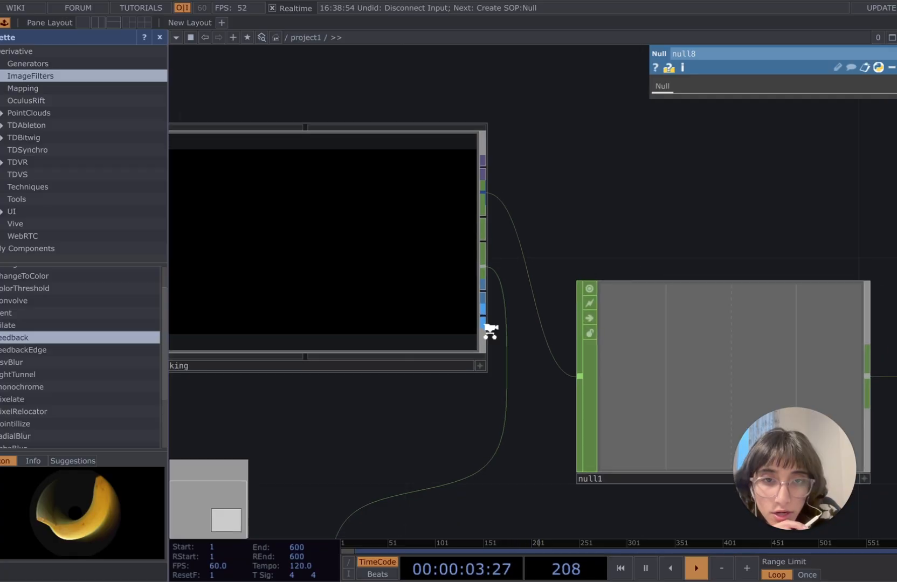
{"action": "scroll", "coordinate": [486, 331], "scroll_direction": "down", "scroll_amount": 10}
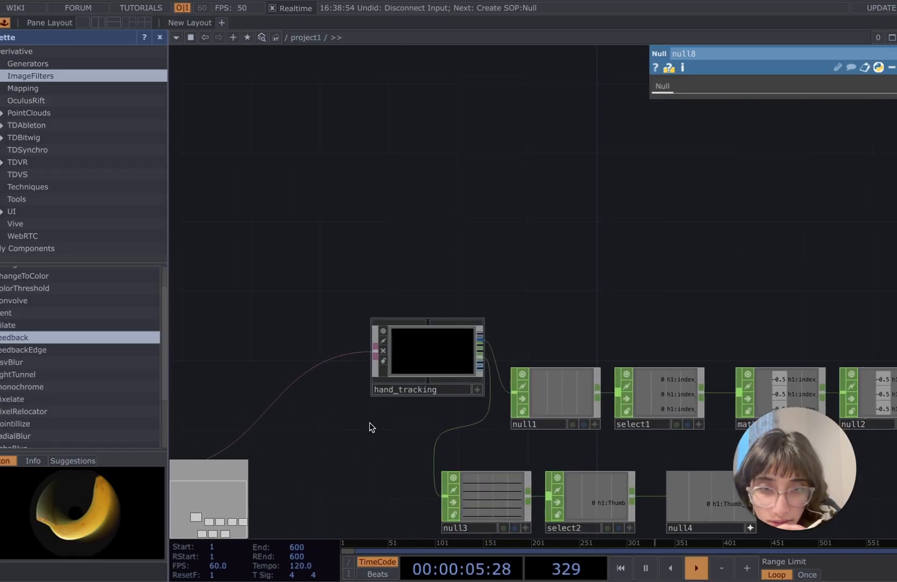
Step: Move the hand_tracking component to just below MediaPipe, beside the page chains
{"action": "left_click_drag", "start_coordinate": [367, 448], "coordinate": [448, 247]}
{"action": "scroll", "coordinate": [448, 247], "scroll_direction": "down", "scroll_amount": 5}
{"action": "left_click_drag", "start_coordinate": [446, 300], "coordinate": [447, 258]}
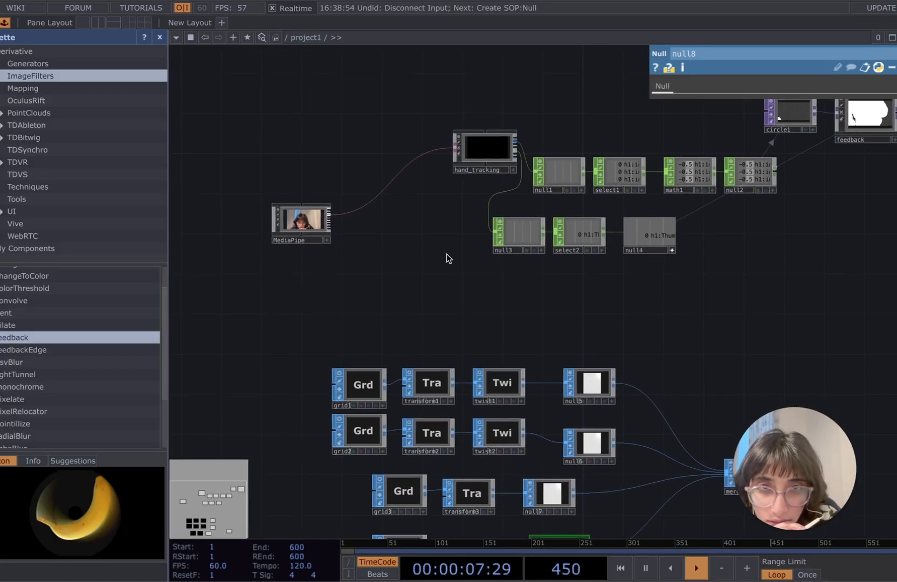
{"action": "left_click", "coordinate": [429, 303]}
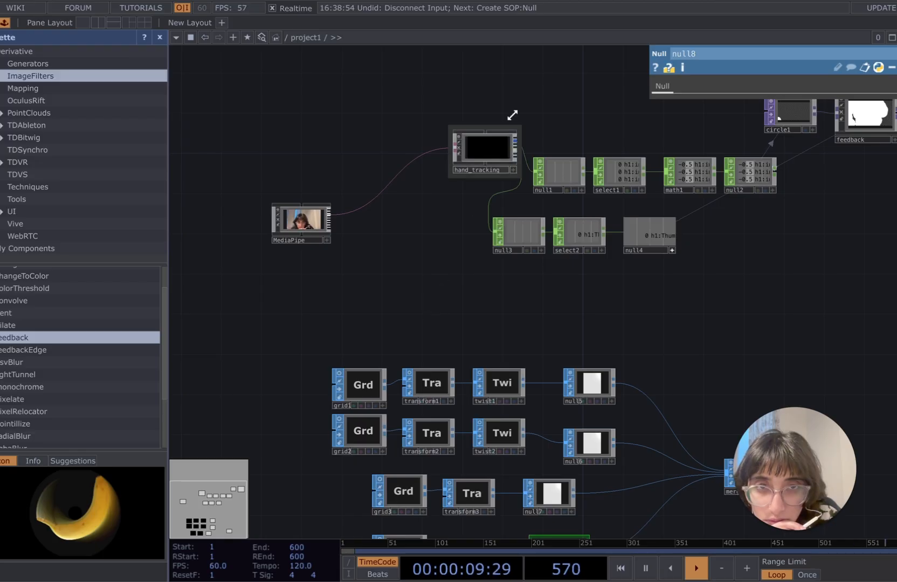
{"action": "left_click_drag", "start_coordinate": [483, 148], "coordinate": [241, 319]}
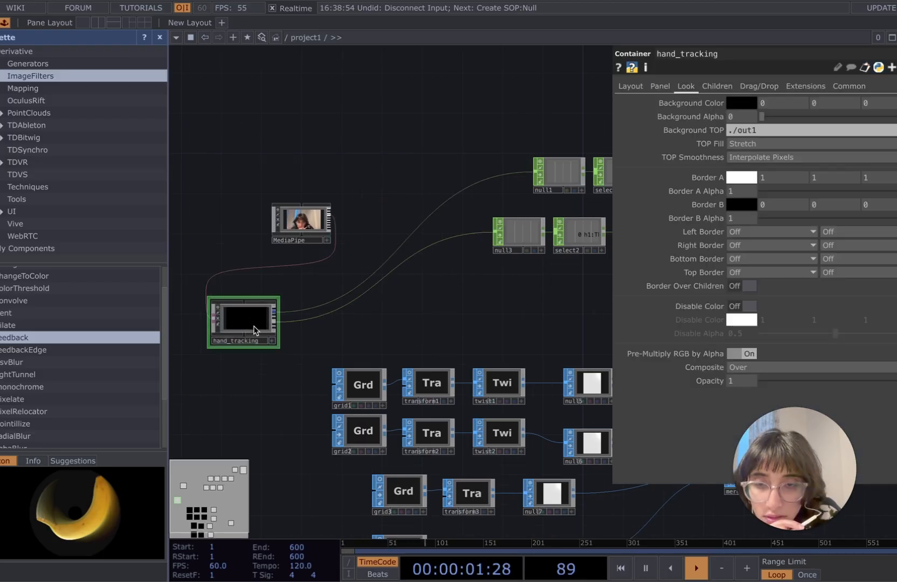
Step: Add a Null CHOP to hand_tracking's helpers output and place it directly below that component
{"action": "scroll", "coordinate": [260, 396], "scroll_direction": "up", "scroll_amount": 4}
{"action": "scroll", "coordinate": [289, 263], "scroll_direction": "up", "scroll_amount": 1}
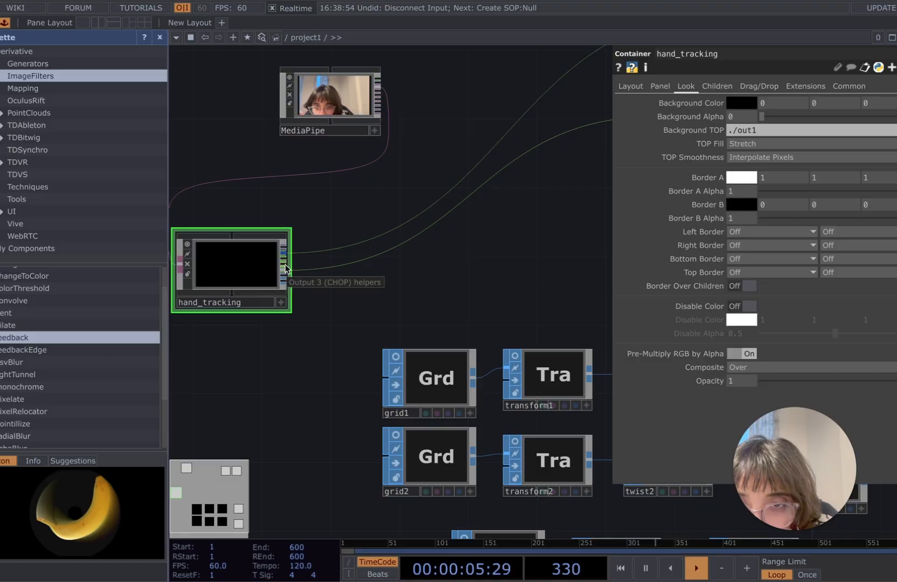
{"action": "left_click", "coordinate": [286, 265]}
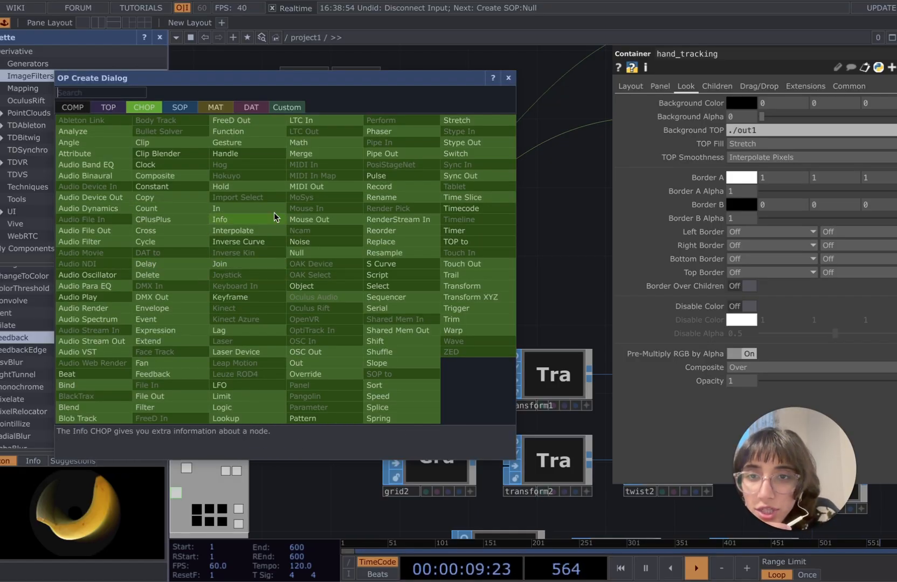
{"action": "type", "text": "nul"}
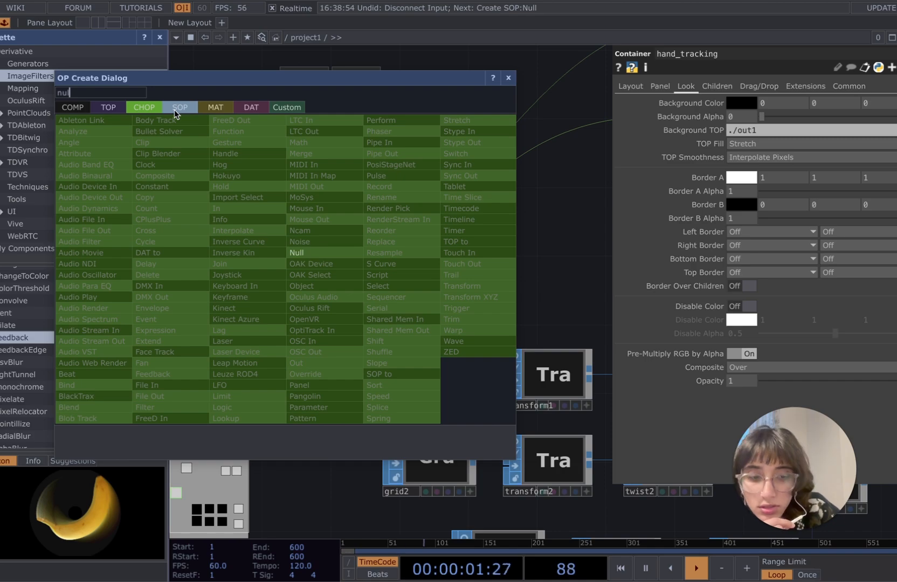
{"action": "key", "text": "Return"}
{"action": "left_click", "coordinate": [221, 380]}
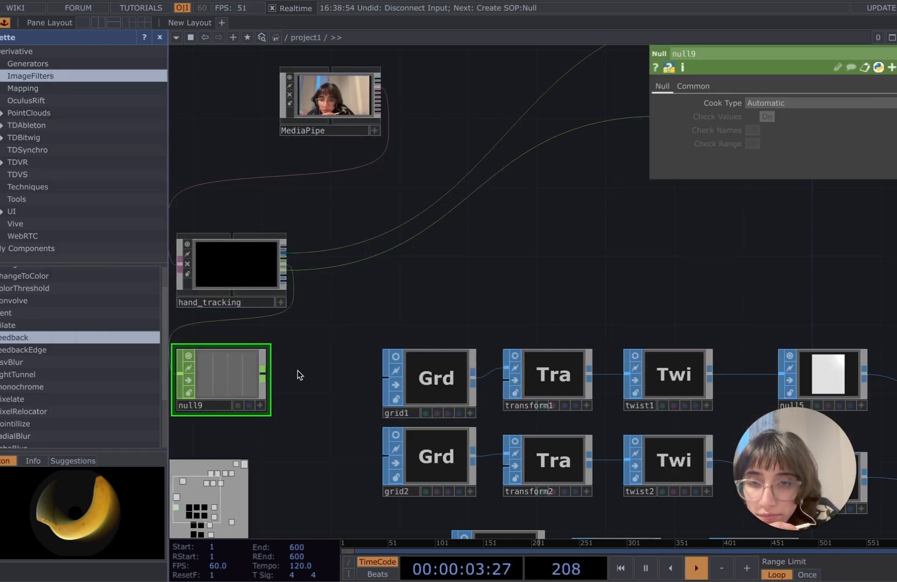
{"action": "scroll", "coordinate": [299, 375], "scroll_direction": "up", "scroll_amount": 5}
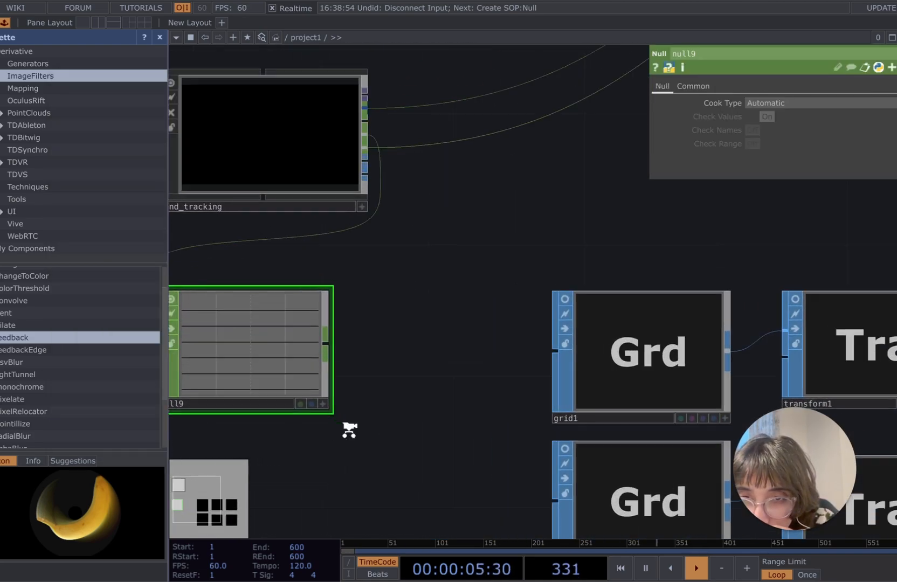
Step: Examine the helper channels in null9, including hand activity, pinch midpoint, hand distance and leftness/rightness values for both hands
{"action": "scroll", "coordinate": [348, 450], "scroll_direction": "up", "scroll_amount": 5}
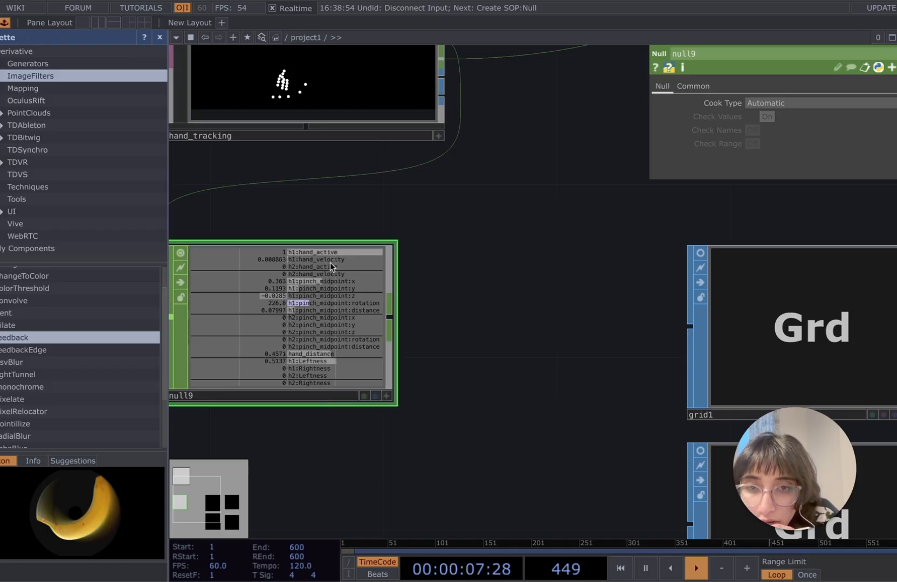
{"action": "scroll", "coordinate": [312, 397], "scroll_direction": "up", "scroll_amount": 2}
{"action": "right_click", "coordinate": [313, 398]}
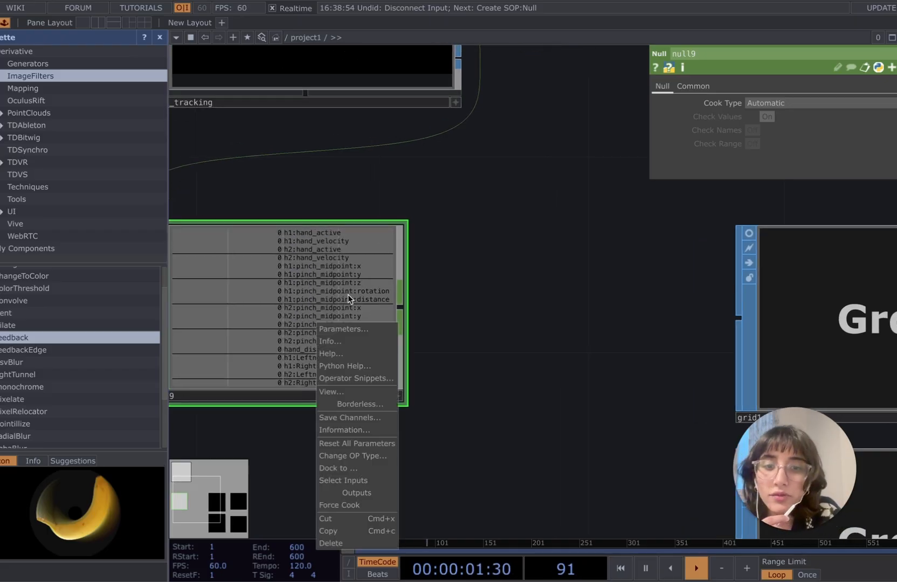
{"action": "left_click", "coordinate": [439, 315]}
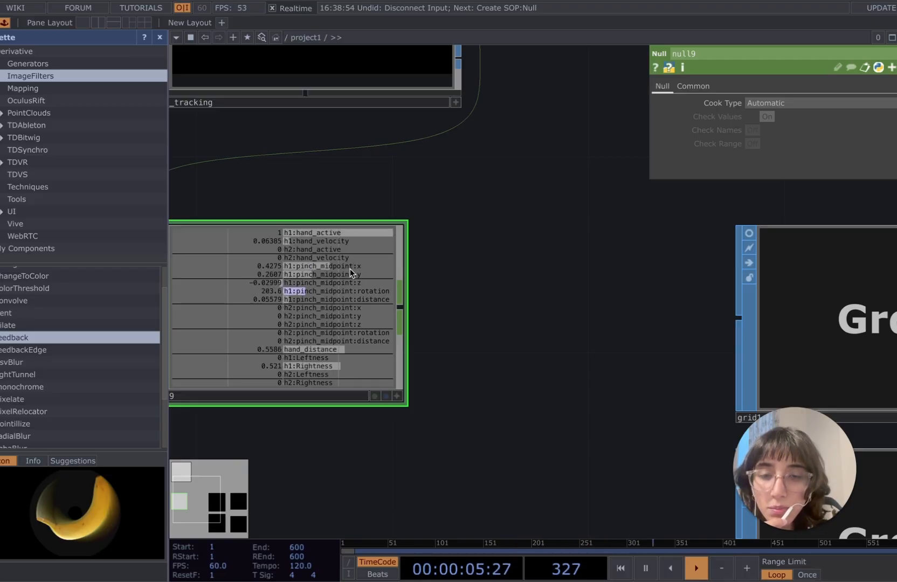
{"action": "scroll", "coordinate": [476, 347], "scroll_direction": "down", "scroll_amount": 1}
{"action": "scroll", "coordinate": [476, 348], "scroll_direction": "down", "scroll_amount": 1}
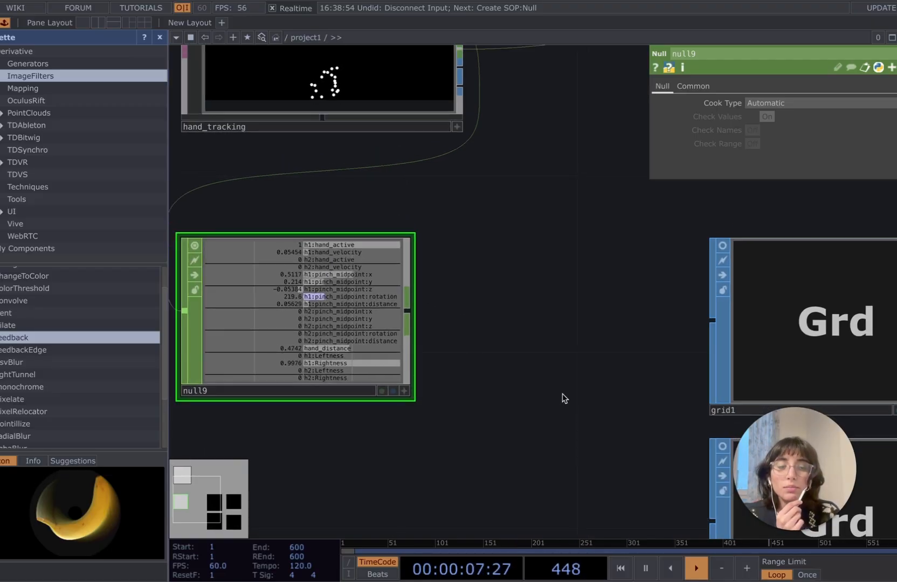
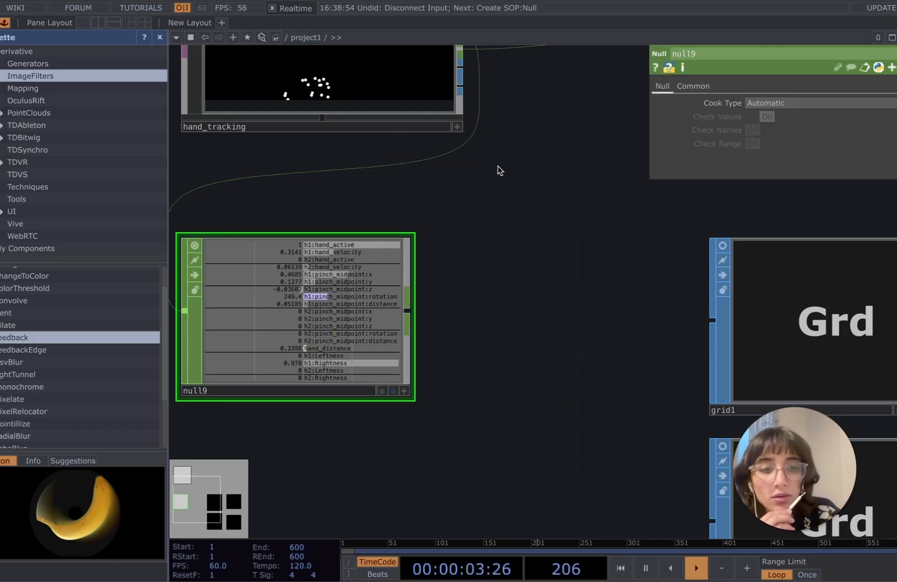
{"action": "scroll", "coordinate": [541, 275], "scroll_direction": "down", "scroll_amount": 2}
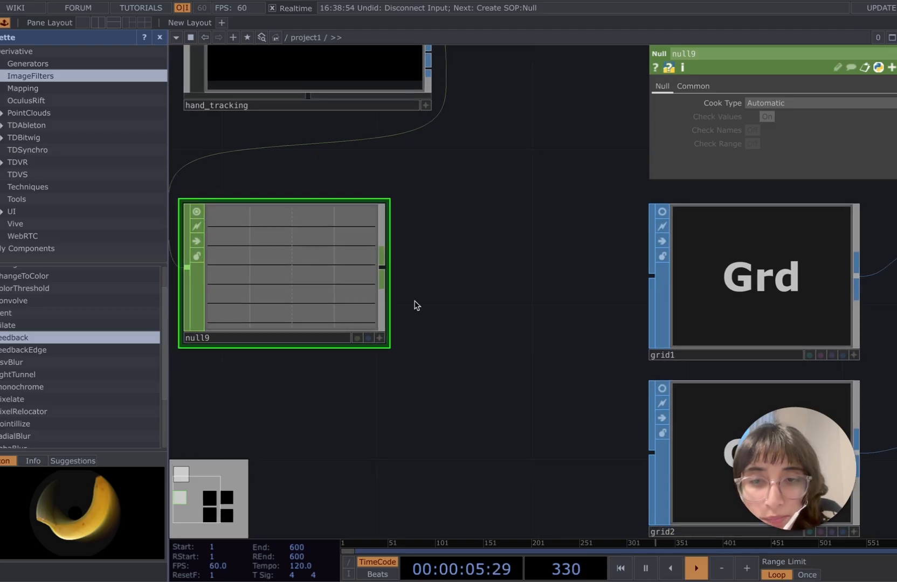
{"action": "scroll", "coordinate": [350, 263], "scroll_direction": "up", "scroll_amount": 3}
{"action": "scroll", "coordinate": [351, 272], "scroll_direction": "up", "scroll_amount": 2}
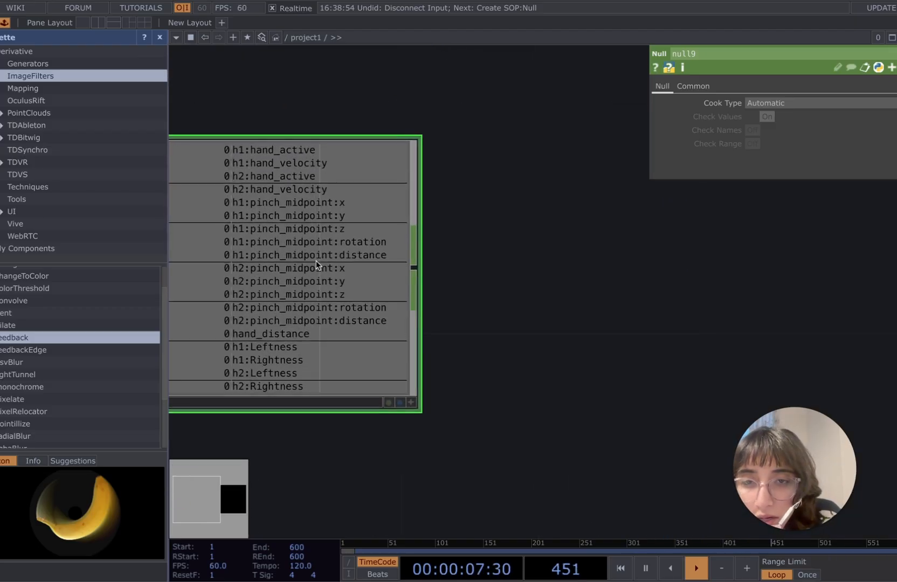
{"action": "scroll", "coordinate": [430, 293], "scroll_direction": "down", "scroll_amount": 3}
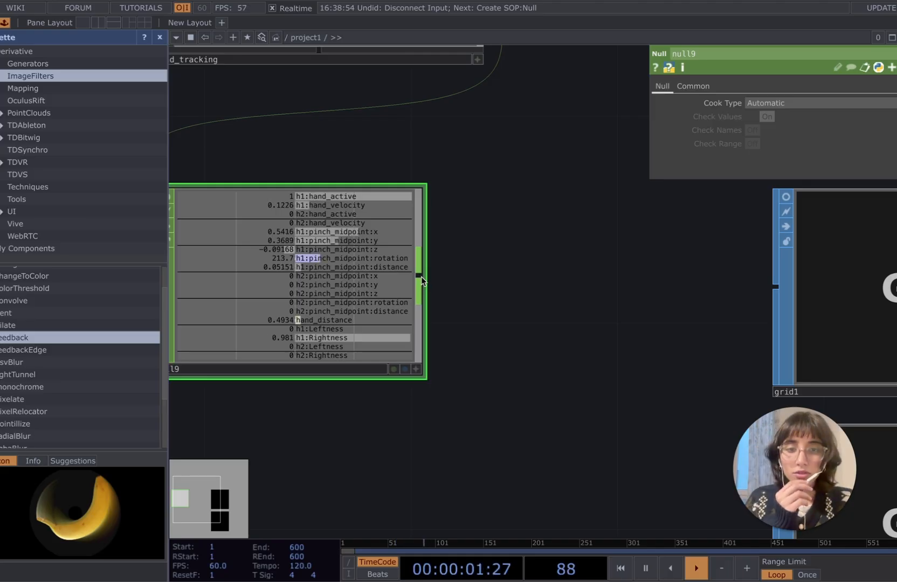
Step: Add a Select CHOP to null9's output and arrange both nodes in a row below hand_tracking
{"action": "key", "text": "Tab"}
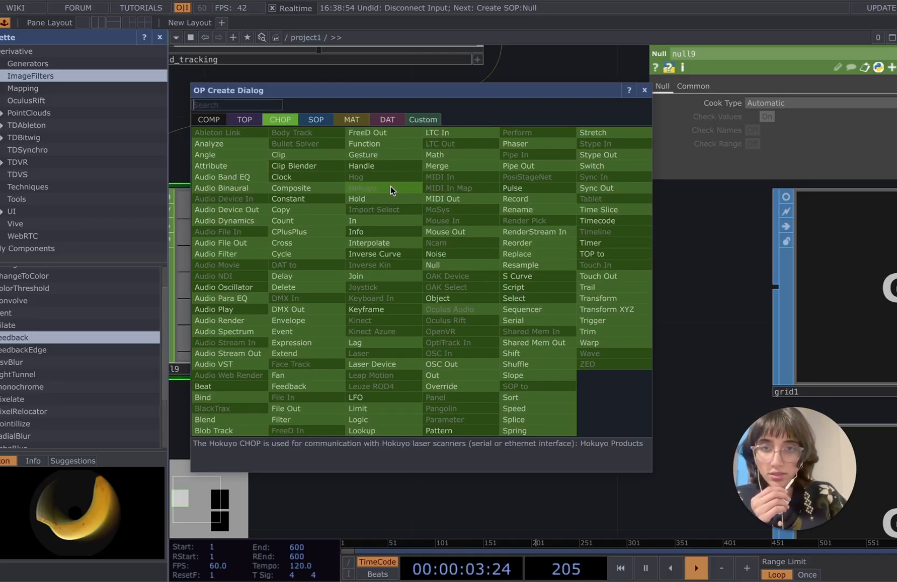
{"action": "type", "text": "select"}
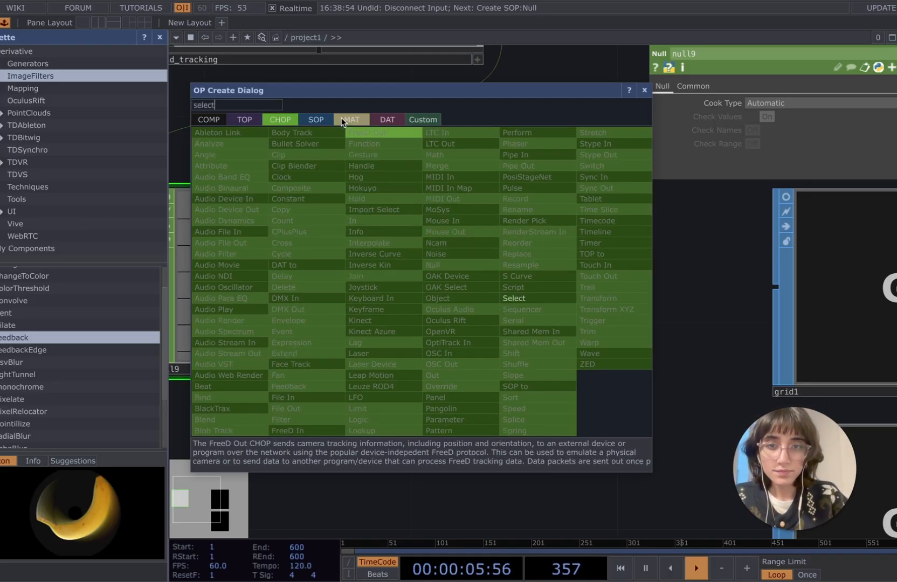
{"action": "key", "text": "Return"}
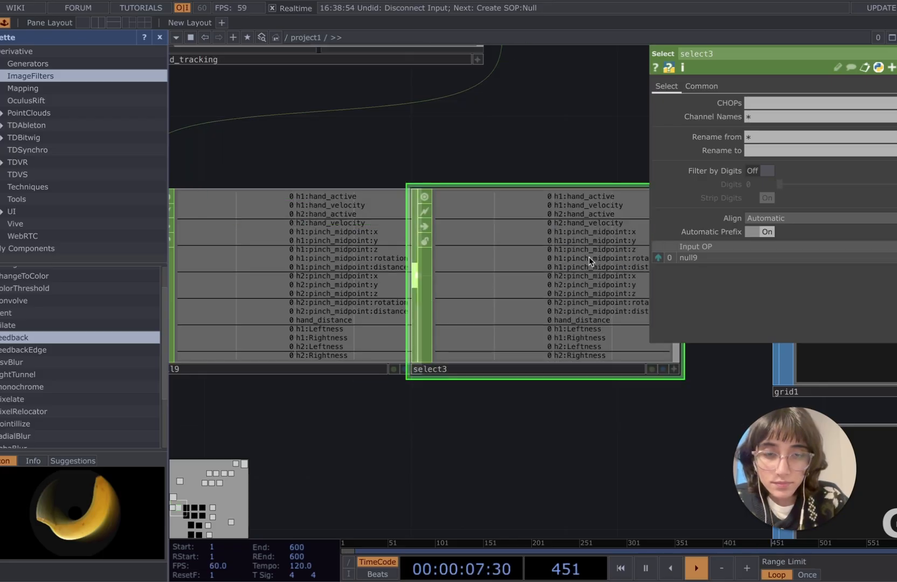
{"action": "scroll", "coordinate": [589, 258], "scroll_direction": "down", "scroll_amount": 3}
{"action": "scroll", "coordinate": [520, 392], "scroll_direction": "down", "scroll_amount": 2}
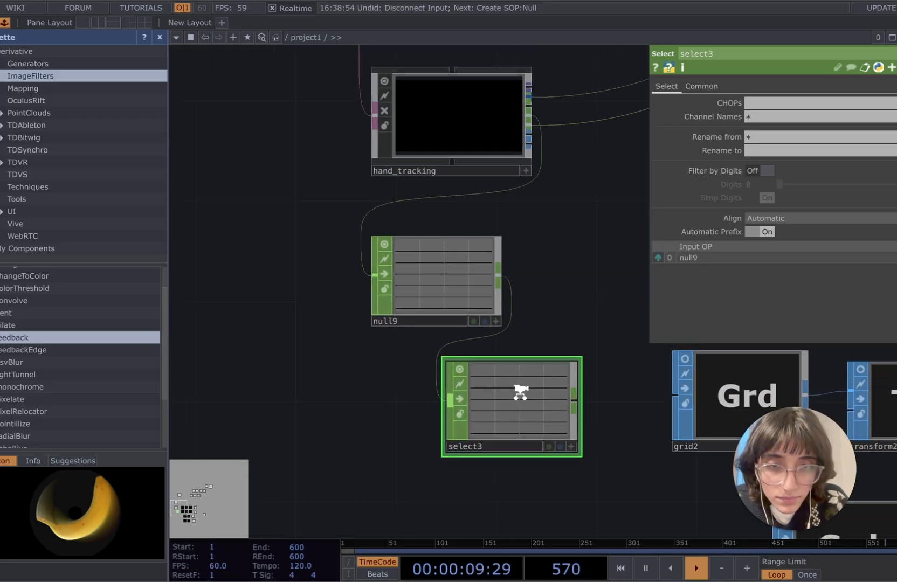
{"action": "left_click", "coordinate": [519, 390]}
{"action": "left_click_drag", "start_coordinate": [425, 318], "coordinate": [309, 299]}
{"action": "left_click_drag", "start_coordinate": [517, 399], "coordinate": [497, 292]}
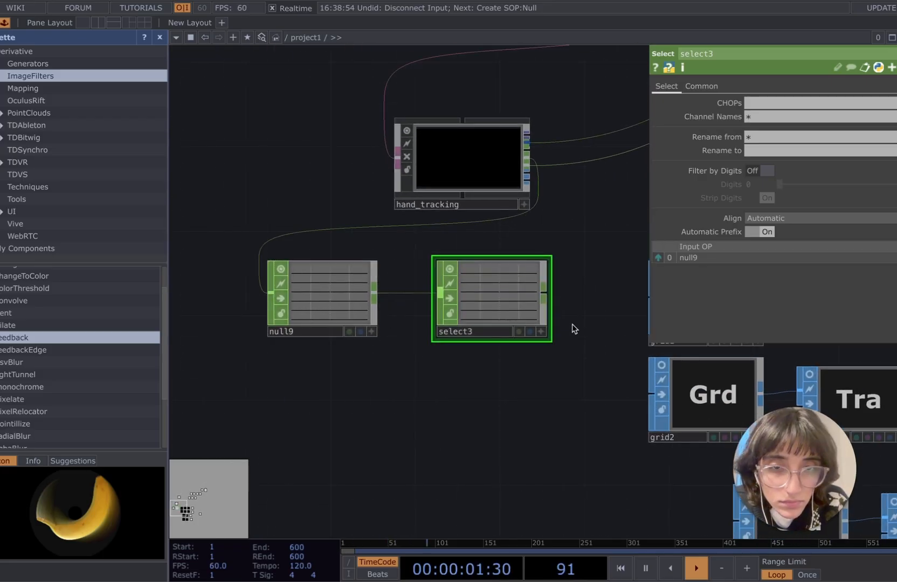
Step: Set the Select CHOP's channel names to h2:pinch_midpoint:distance
{"action": "left_click", "coordinate": [857, 116]}
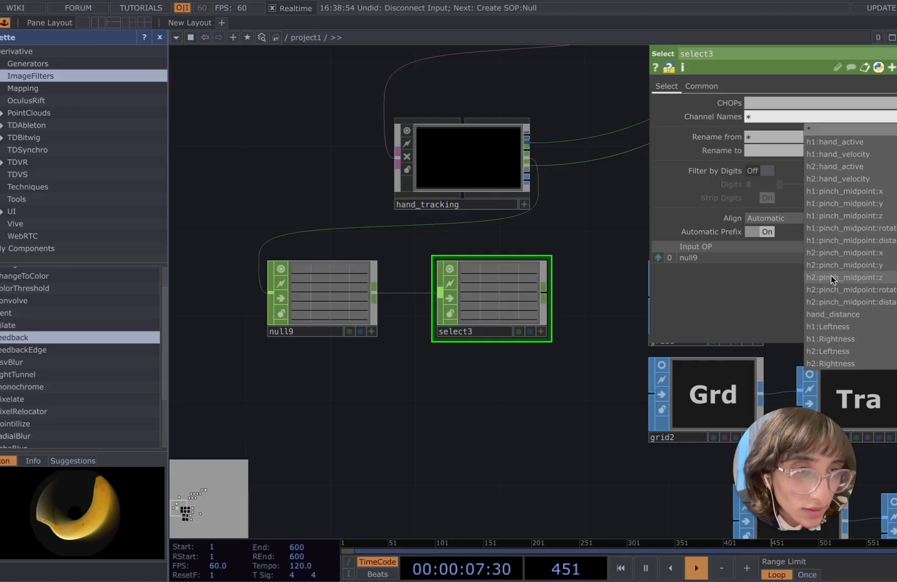
{"action": "left_click", "coordinate": [833, 302]}
{"action": "left_click_drag", "start_coordinate": [538, 378], "coordinate": [514, 373]}
{"action": "scroll", "coordinate": [542, 390], "scroll_direction": "up", "scroll_amount": 2}
{"action": "scroll", "coordinate": [514, 373], "scroll_direction": "down", "scroll_amount": 1}
Step: Move null9 and select3 close together, farther away from the page grid chains
{"action": "left_click_drag", "start_coordinate": [476, 301], "coordinate": [433, 300]}
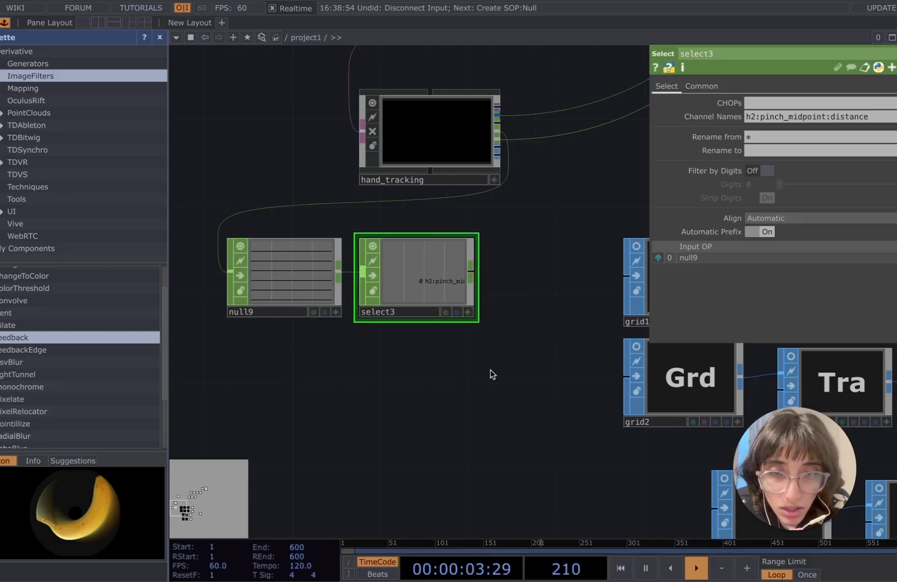
{"action": "scroll", "coordinate": [490, 377], "scroll_direction": "down", "scroll_amount": 2}
{"action": "left_click_drag", "start_coordinate": [320, 293], "coordinate": [229, 293]}
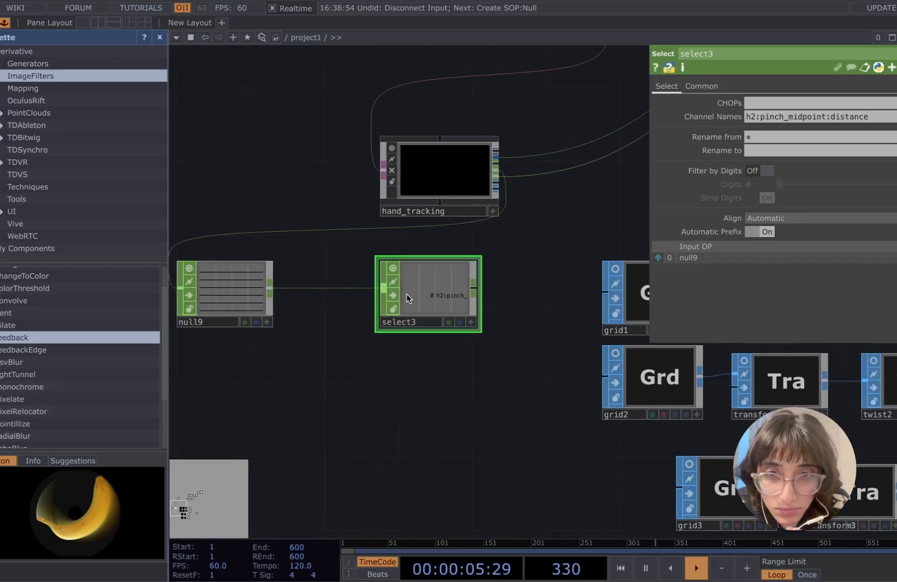
{"action": "left_click_drag", "start_coordinate": [406, 294], "coordinate": [314, 294]}
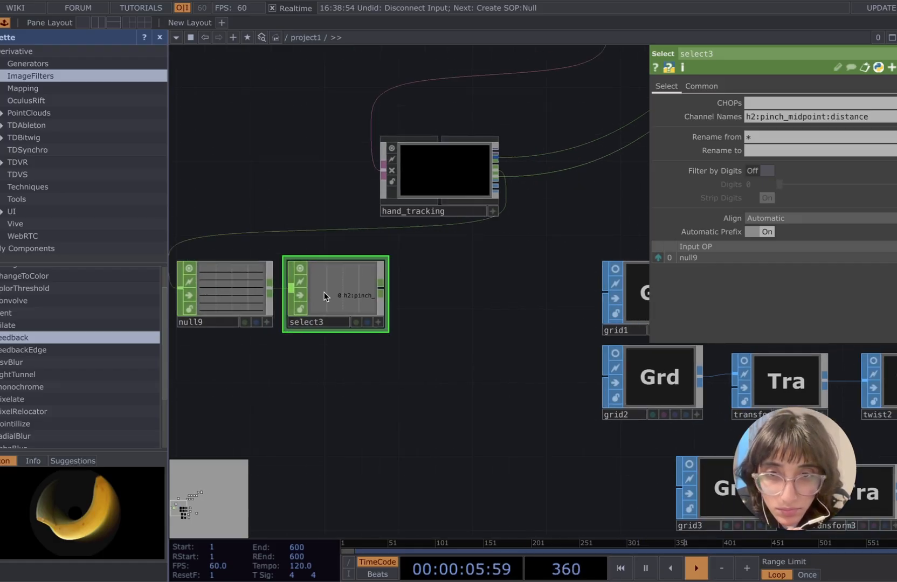
Step: Add a Null CHOP to select3's output and place it just before the page grid chains
{"action": "right_click", "coordinate": [381, 294]}
{"action": "left_click", "coordinate": [431, 178]}
{"action": "left_click", "coordinate": [509, 290]}
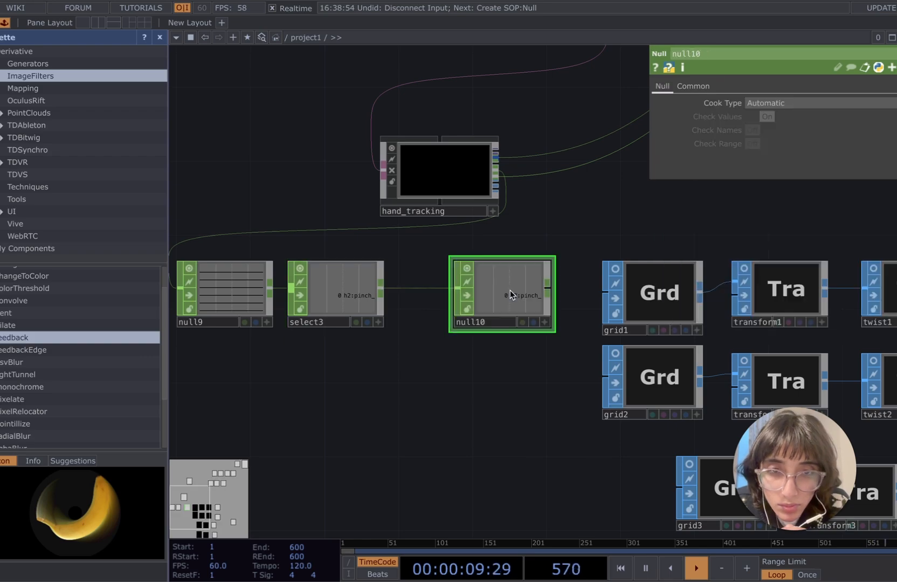
{"action": "scroll", "coordinate": [474, 423], "scroll_direction": "down", "scroll_amount": 2}
{"action": "left_click_drag", "start_coordinate": [486, 435], "coordinate": [411, 361]}
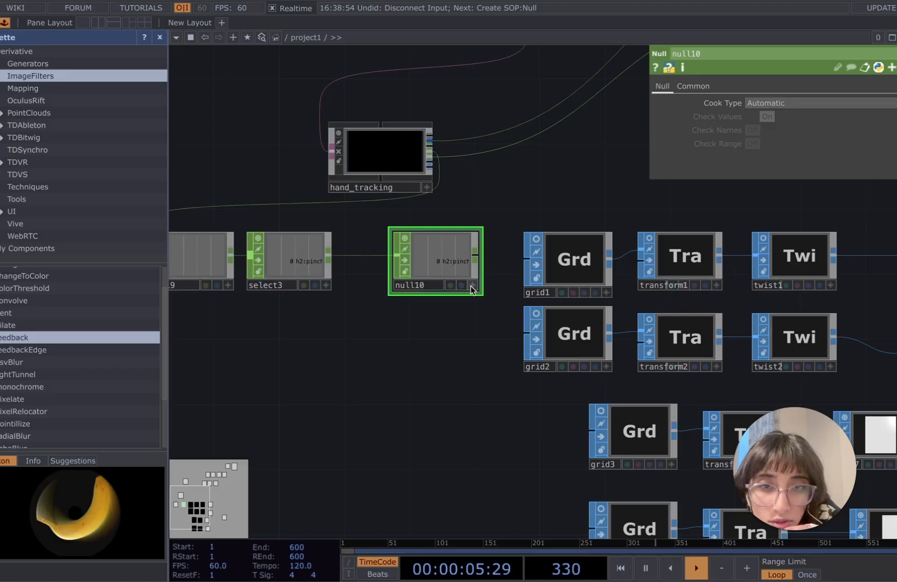
Step: Make null10's viewer active and export its h2:pinch_midpoint:distance channel to the Rolloff parameter of both twist1 and twist2
{"action": "scroll", "coordinate": [448, 354], "scroll_direction": "up", "scroll_amount": 2}
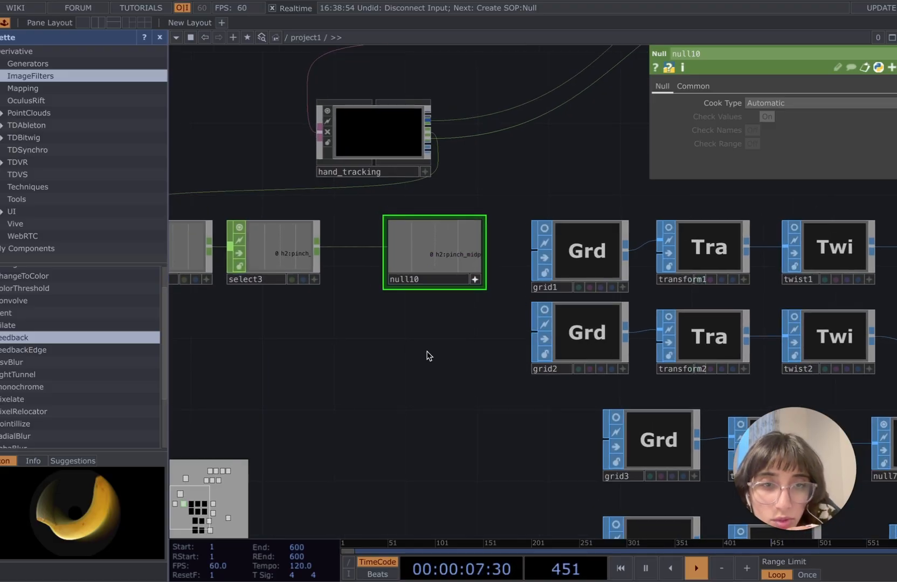
{"action": "left_click_drag", "start_coordinate": [428, 356], "coordinate": [279, 356]}
{"action": "left_click", "coordinate": [694, 259]}
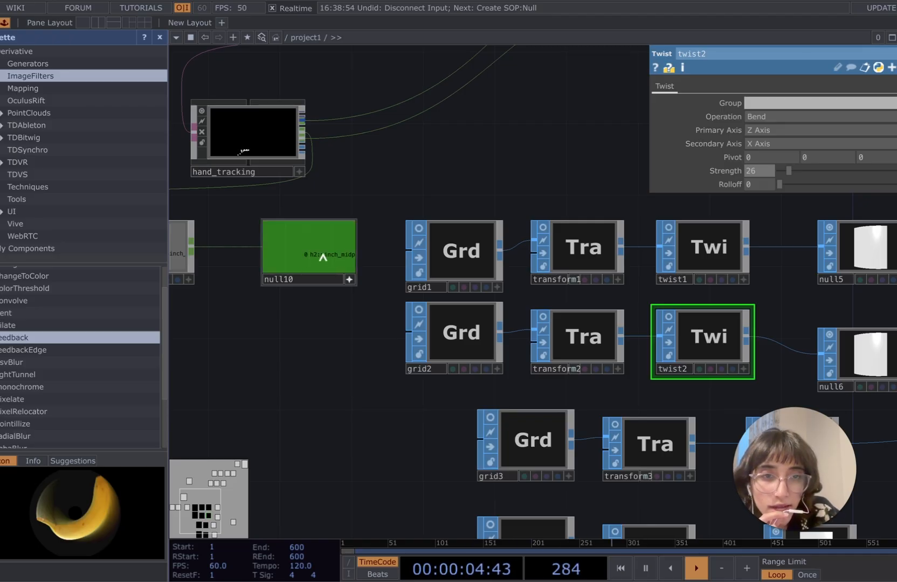
{"action": "left_click_drag", "start_coordinate": [322, 258], "coordinate": [708, 273]}
{"action": "left_click", "coordinate": [709, 249]}
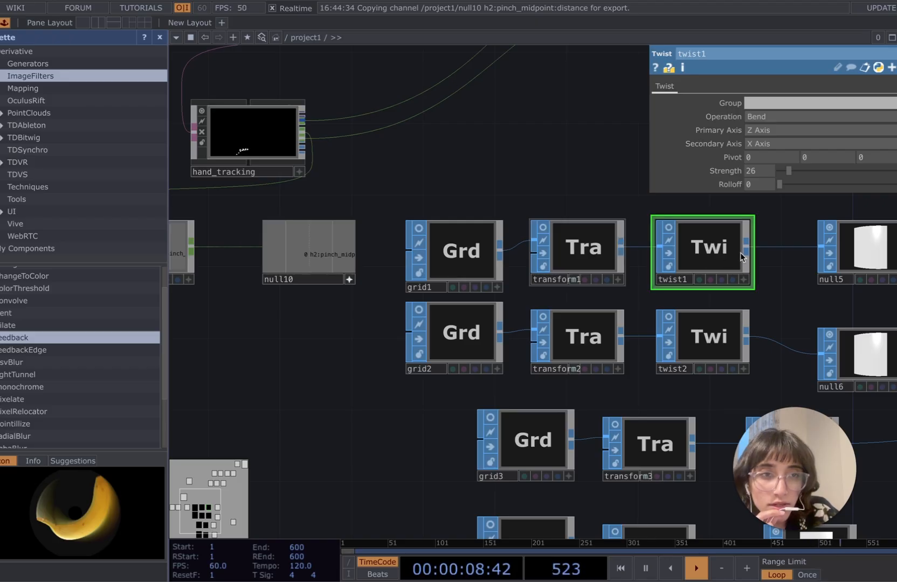
{"action": "left_click_drag", "start_coordinate": [315, 255], "coordinate": [691, 223]}
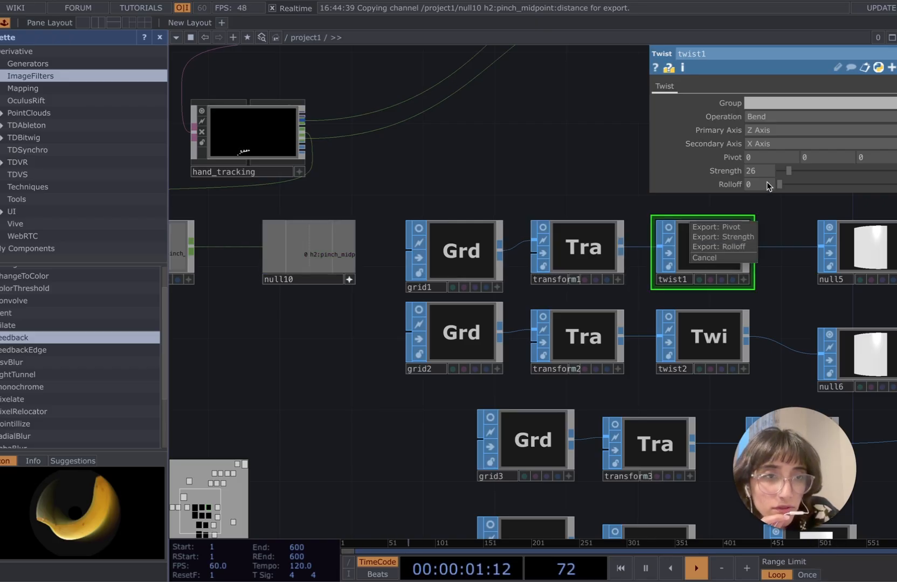
{"action": "left_click", "coordinate": [736, 246]}
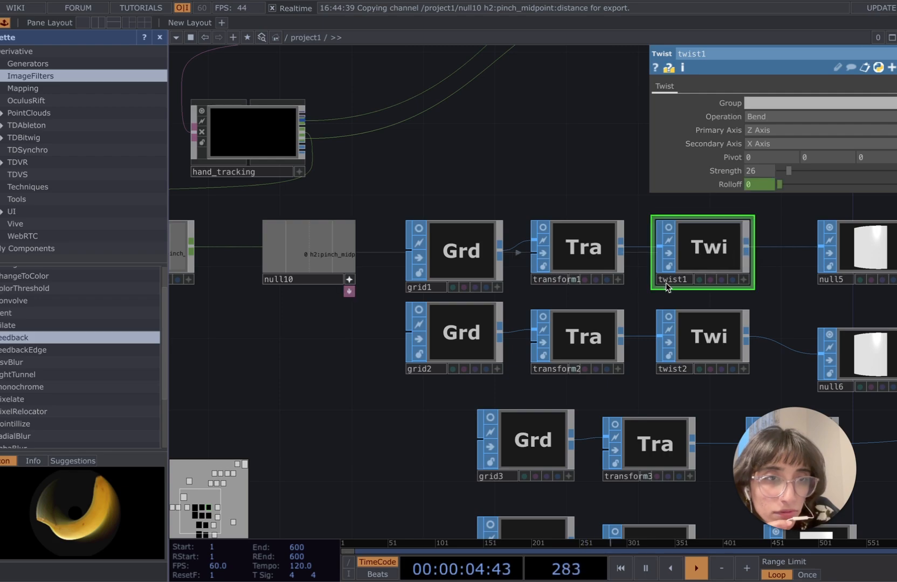
{"action": "left_click_drag", "start_coordinate": [311, 257], "coordinate": [699, 339]}
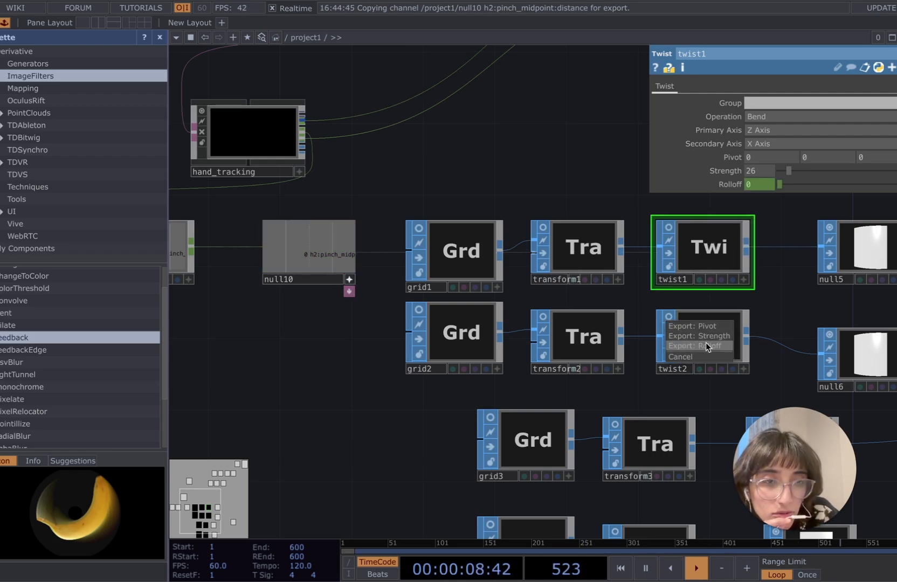
{"action": "left_click", "coordinate": [705, 344]}
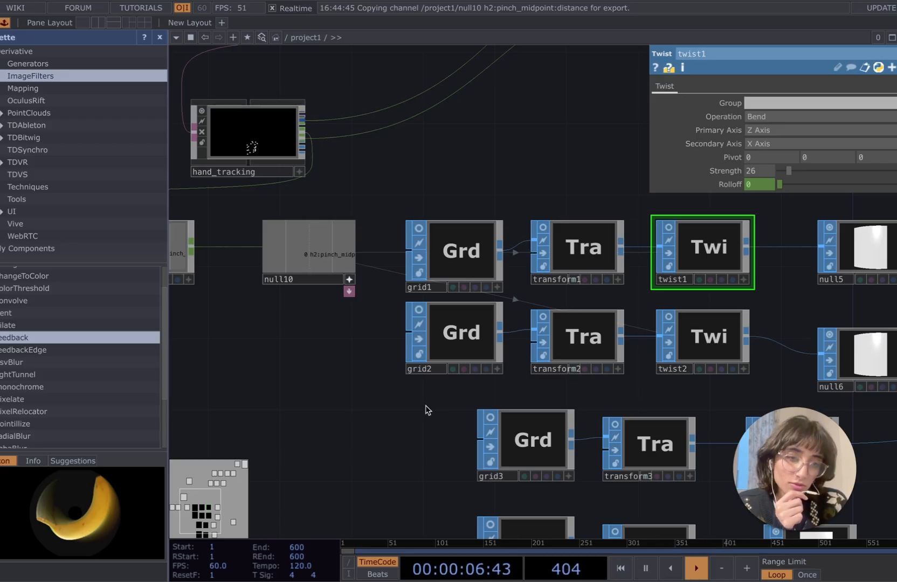
Step: Examine how the page geometry in null5, null6 and merge1 responds to the exported pinch distance
{"action": "scroll", "coordinate": [342, 452], "scroll_direction": "down", "scroll_amount": 3}
{"action": "left_click_drag", "start_coordinate": [342, 452], "coordinate": [294, 414]}
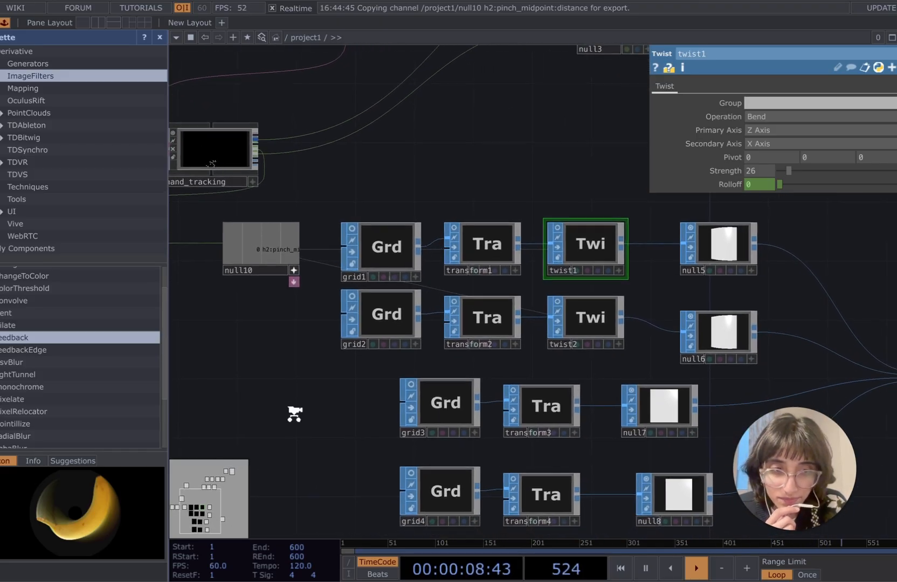
{"action": "scroll", "coordinate": [294, 414], "scroll_direction": "down", "scroll_amount": 1}
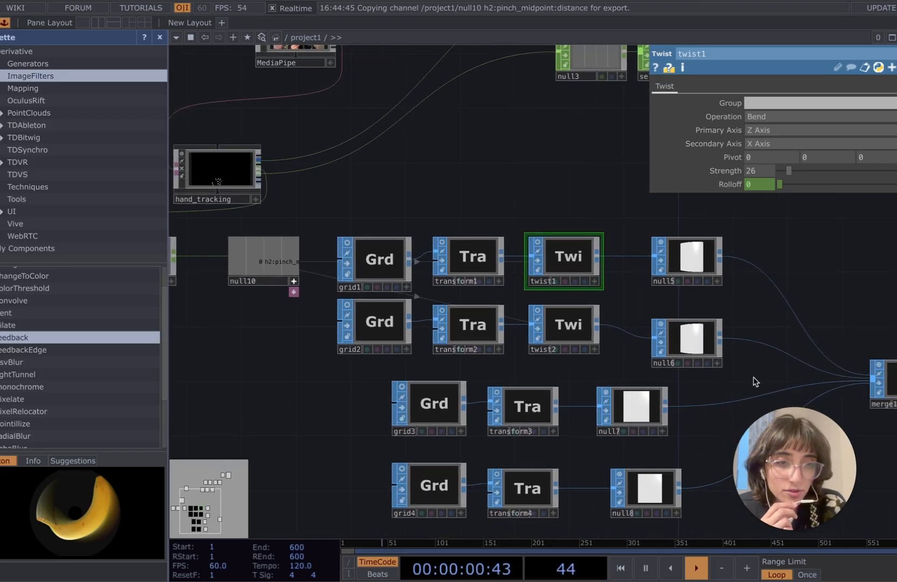
{"action": "left_click_drag", "start_coordinate": [827, 281], "coordinate": [674, 283]}
{"action": "scroll", "coordinate": [675, 284], "scroll_direction": "up", "scroll_amount": 4}
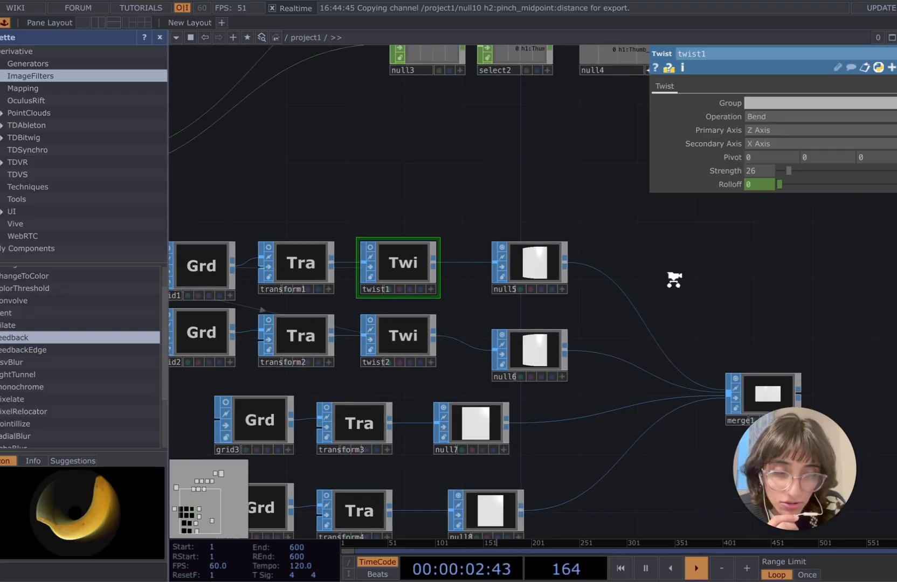
{"action": "scroll", "coordinate": [668, 277], "scroll_direction": "up", "scroll_amount": 1}
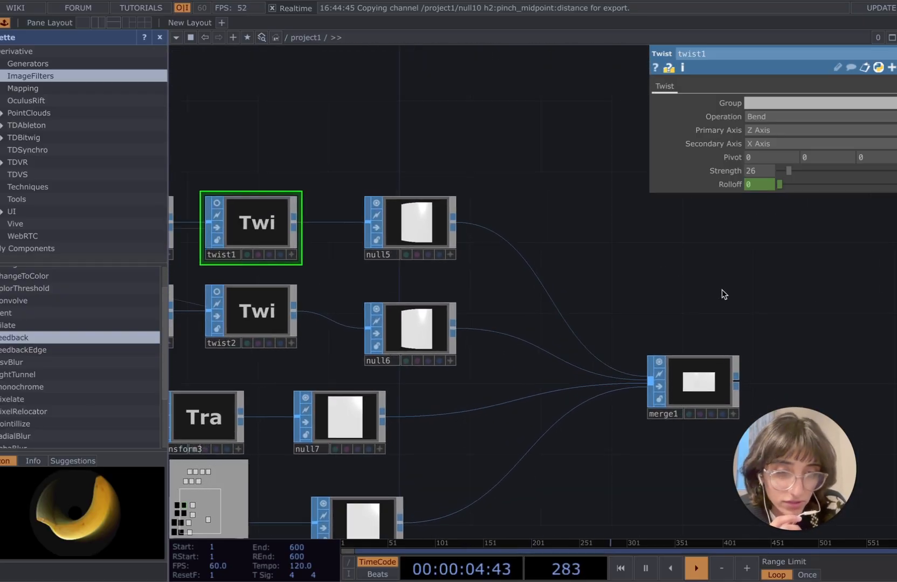
{"action": "scroll", "coordinate": [722, 291], "scroll_direction": "up", "scroll_amount": 5}
{"action": "left_click_drag", "start_coordinate": [722, 291], "coordinate": [681, 267]}
{"action": "scroll", "coordinate": [681, 271], "scroll_direction": "up", "scroll_amount": 1}
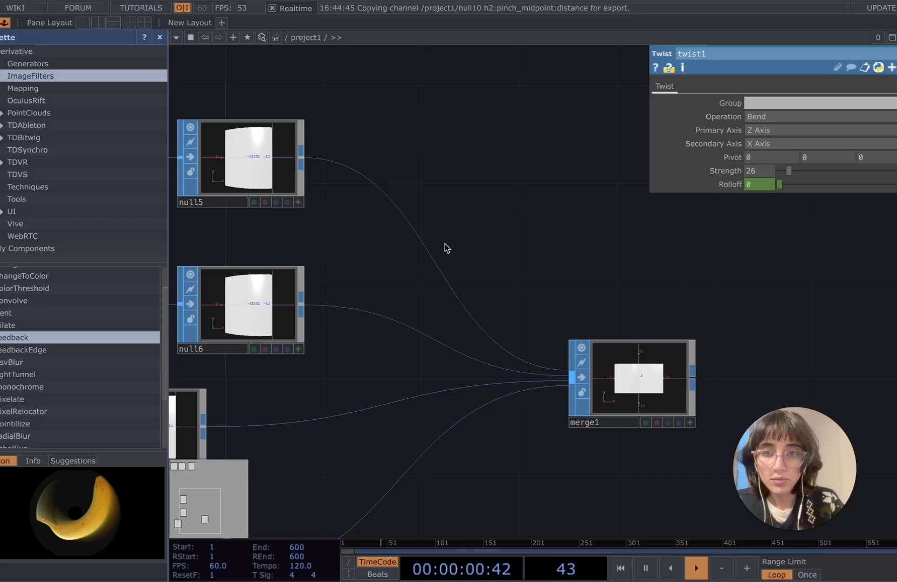
{"action": "scroll", "coordinate": [444, 244], "scroll_direction": "down", "scroll_amount": 4}
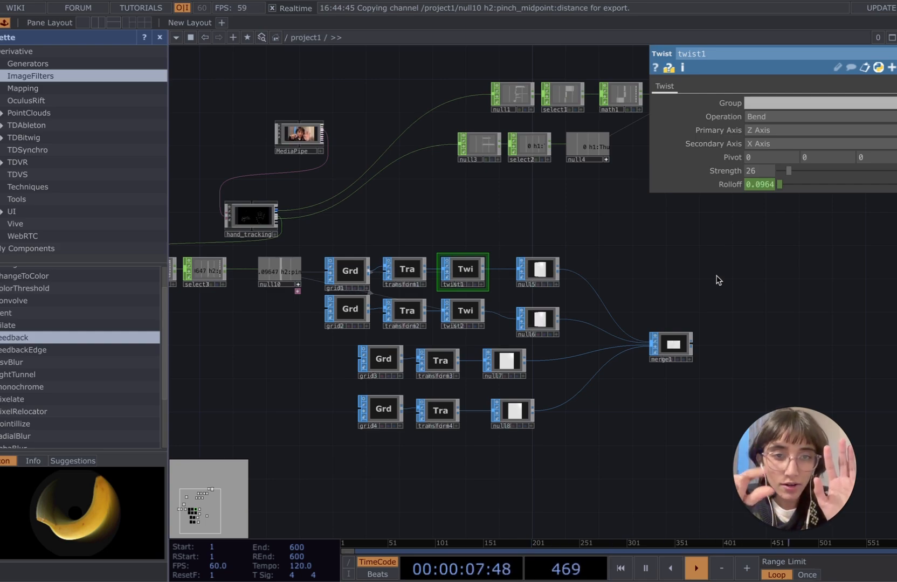
{"action": "scroll", "coordinate": [562, 278], "scroll_direction": "up", "scroll_amount": 5}
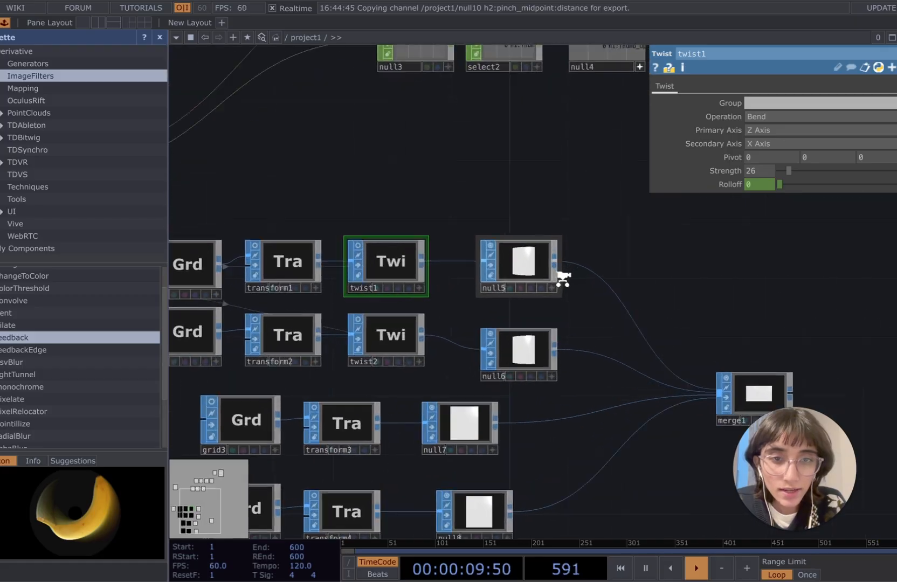
{"action": "scroll", "coordinate": [621, 362], "scroll_direction": "up", "scroll_amount": 2}
{"action": "left_click_drag", "start_coordinate": [621, 403], "coordinate": [656, 420]}
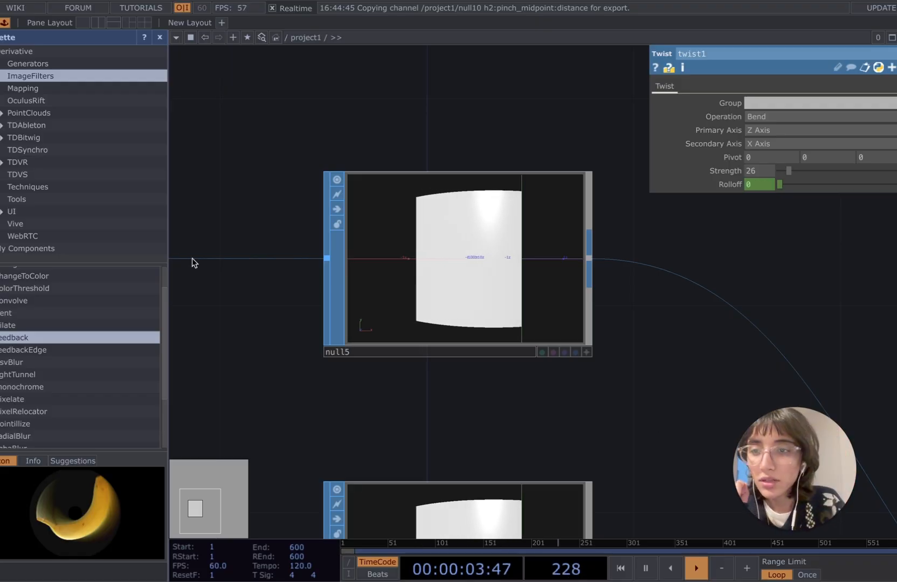
Step: Examine the h2:pinch_midpoint:distance channel in null10 while pinching, to judge the range of its values
{"action": "scroll", "coordinate": [236, 182], "scroll_direction": "down", "scroll_amount": 4}
{"action": "left_click_drag", "start_coordinate": [236, 183], "coordinate": [682, 136]}
{"action": "left_click_drag", "start_coordinate": [402, 138], "coordinate": [671, 138]}
{"action": "left_click_drag", "start_coordinate": [385, 390], "coordinate": [584, 390]}
{"action": "scroll", "coordinate": [377, 376], "scroll_direction": "up", "scroll_amount": 5}
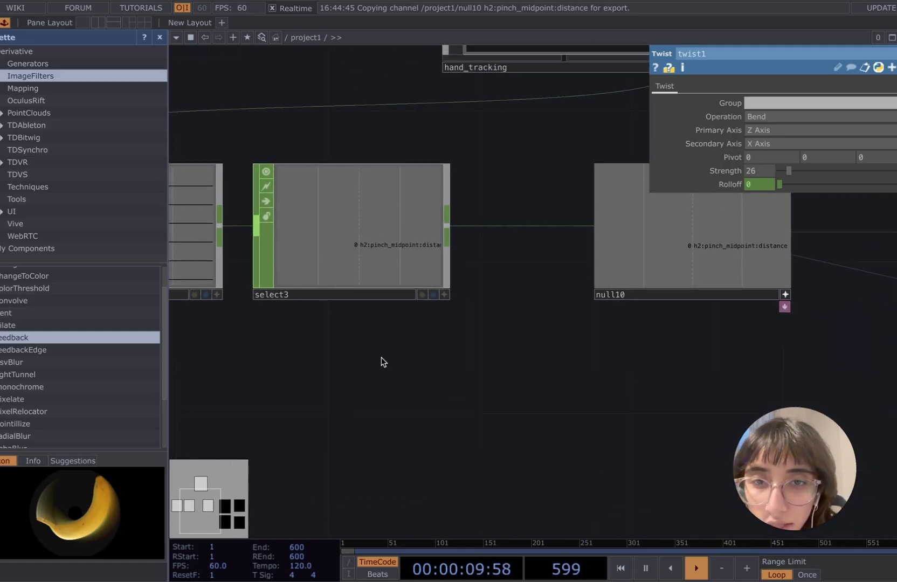
{"action": "scroll", "coordinate": [371, 347], "scroll_direction": "up", "scroll_amount": 3}
{"action": "left_click_drag", "start_coordinate": [370, 346], "coordinate": [381, 446]}
{"action": "scroll", "coordinate": [381, 447], "scroll_direction": "up", "scroll_amount": 3}
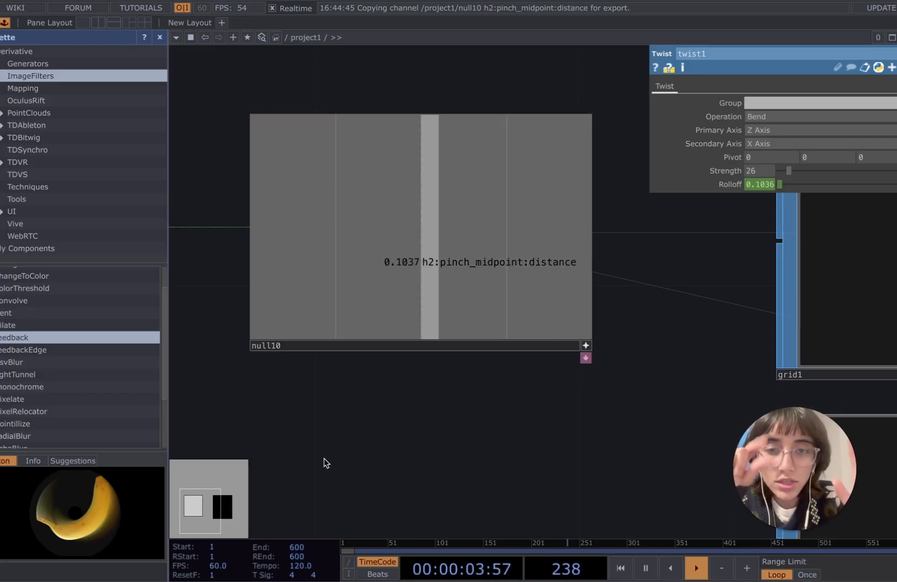
Step: Insert a Math CHOP on the connection between select3 and null10
{"action": "left_click_drag", "start_coordinate": [419, 437], "coordinate": [680, 452]}
{"action": "middle_click_drag", "start_coordinate": [542, 418], "coordinate": [474, 294]}
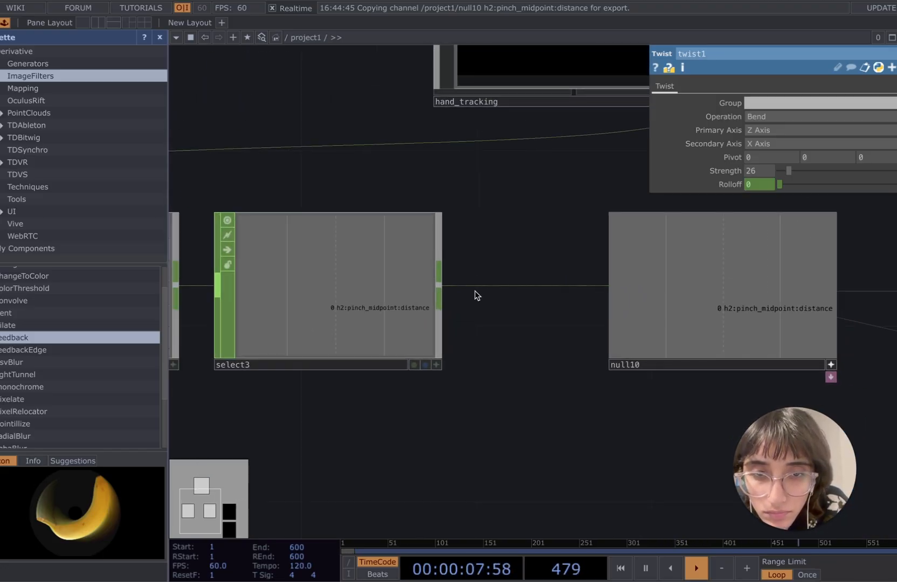
{"action": "right_click", "coordinate": [485, 284]}
{"action": "left_click", "coordinate": [500, 276]}
{"action": "type", "text": "math"}
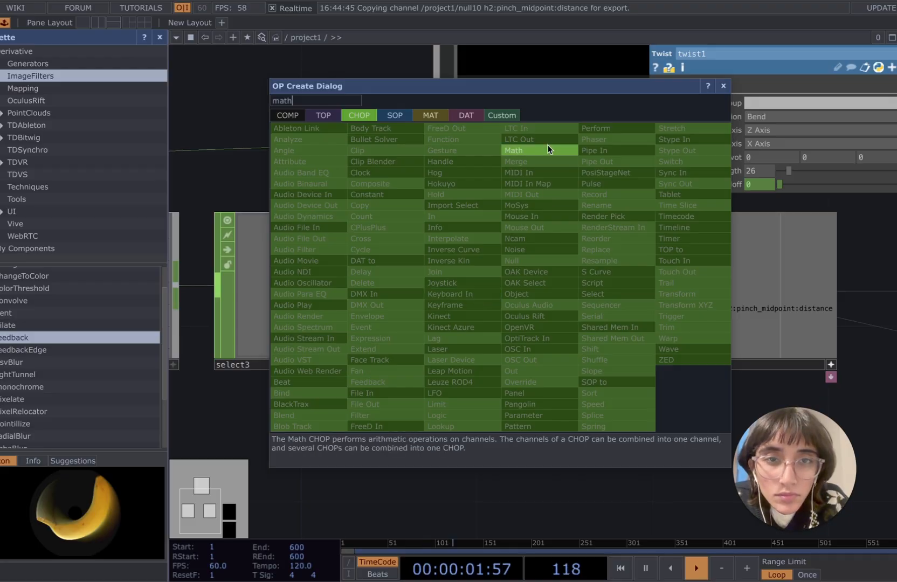
{"action": "left_click", "coordinate": [547, 145]}
{"action": "left_click", "coordinate": [532, 285]}
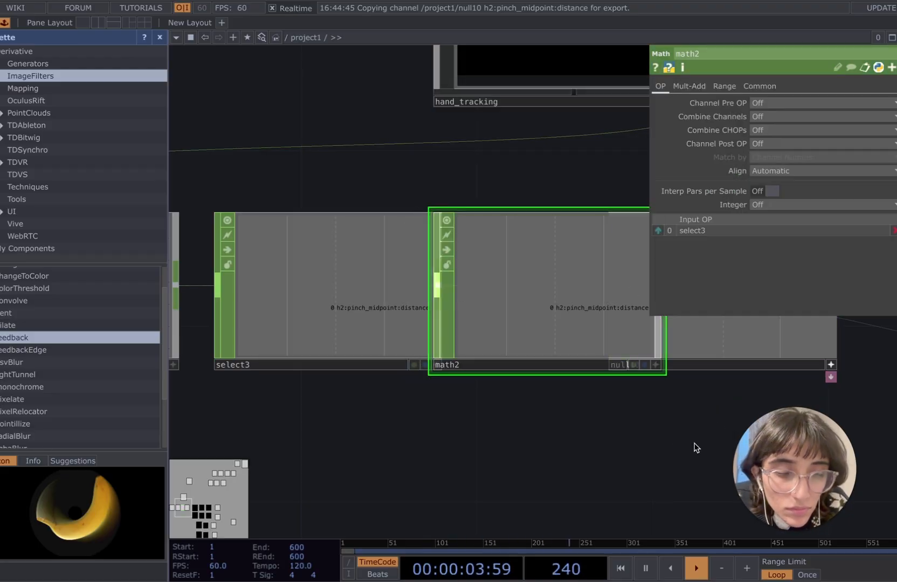
Step: Spread null10, math2 and select3 apart so none overlap, with select3 set lower between null9 and math2
{"action": "scroll", "coordinate": [644, 463], "scroll_direction": "down", "scroll_amount": 3}
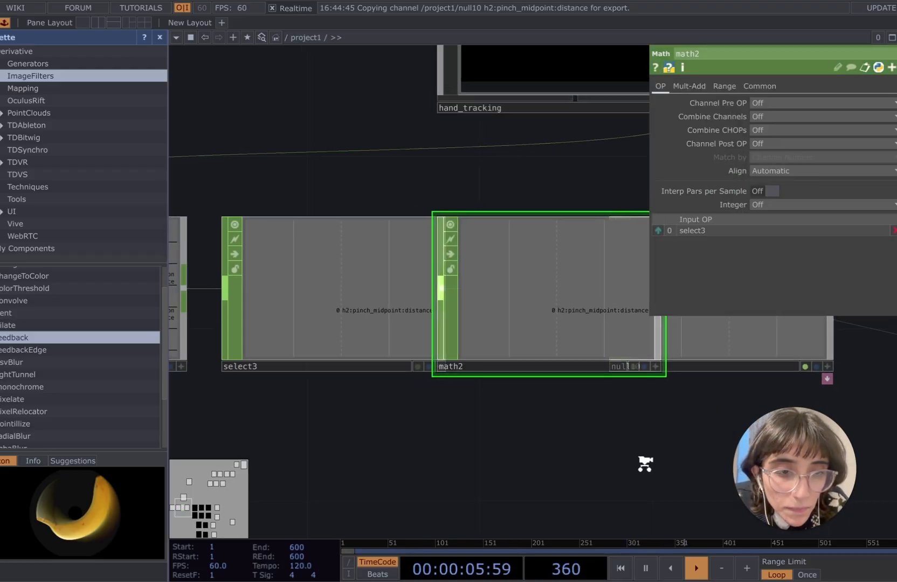
{"action": "left_click_drag", "start_coordinate": [644, 463], "coordinate": [577, 467]}
{"action": "left_click_drag", "start_coordinate": [661, 376], "coordinate": [711, 370]}
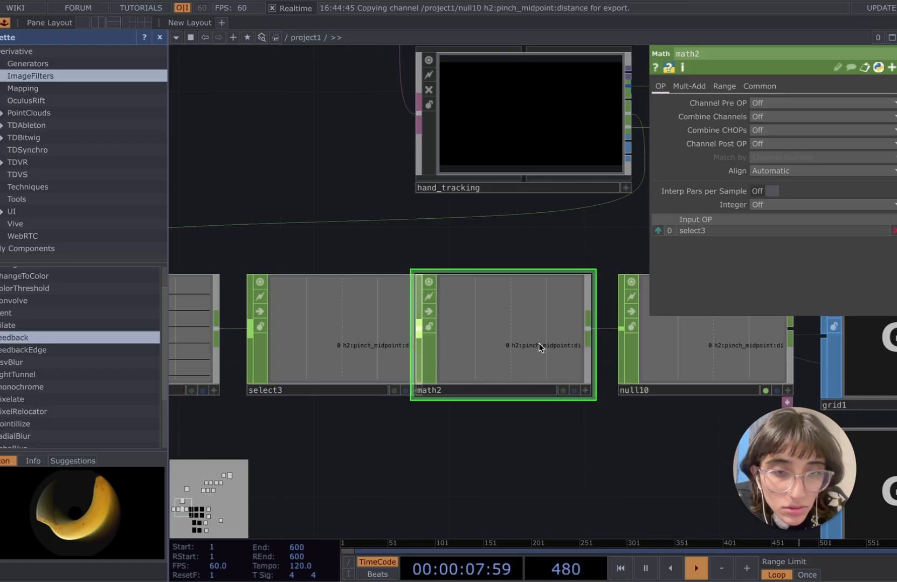
{"action": "left_click_drag", "start_coordinate": [538, 343], "coordinate": [559, 344]}
{"action": "left_click_drag", "start_coordinate": [534, 345], "coordinate": [501, 345]}
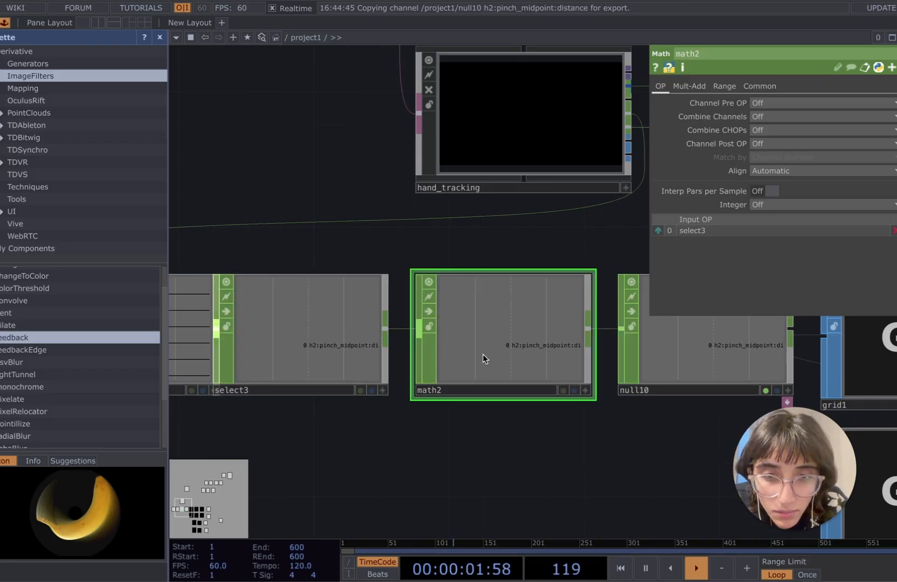
{"action": "scroll", "coordinate": [264, 351], "scroll_direction": "down", "scroll_amount": 3}
{"action": "left_click_drag", "start_coordinate": [283, 377], "coordinate": [285, 426]}
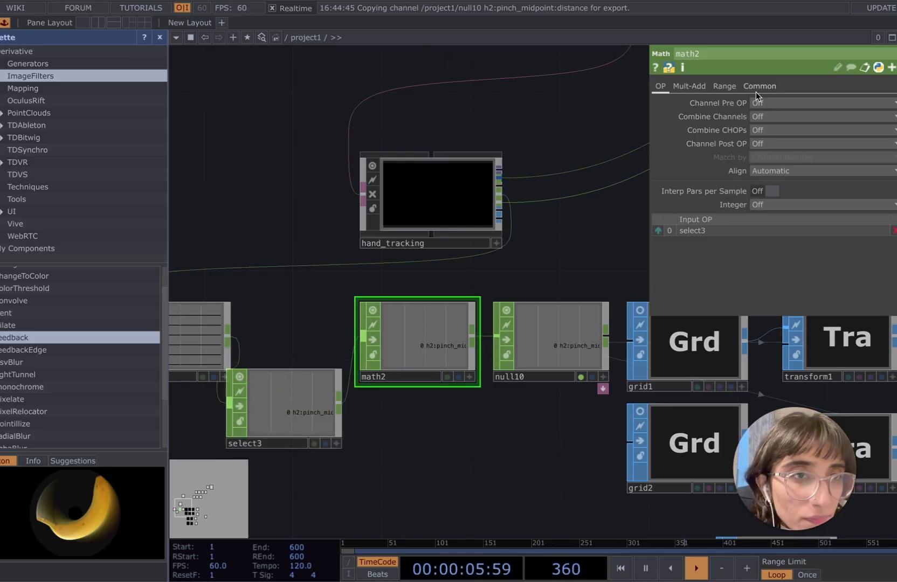
Step: Set the upper value of math2's To Range to 8
{"action": "left_click", "coordinate": [723, 86]}
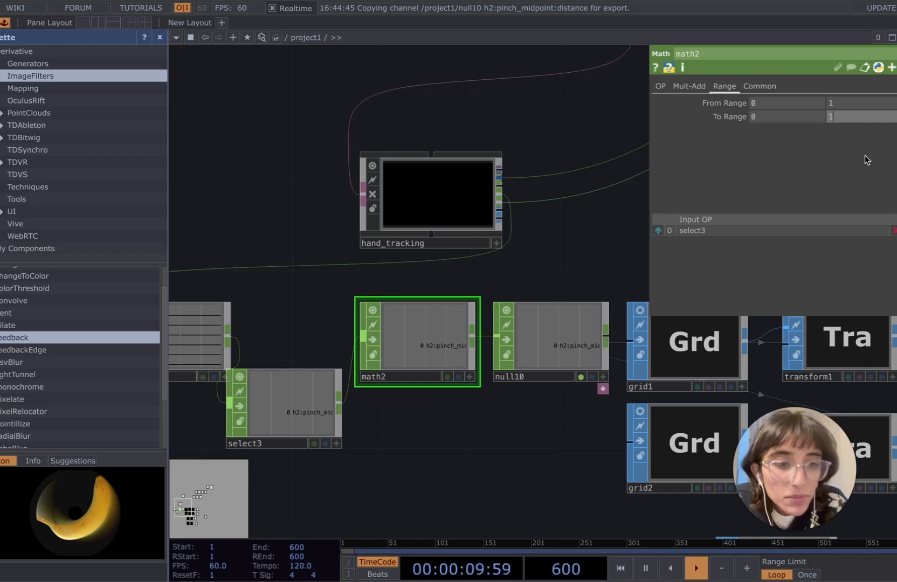
{"action": "type", "text": "8"}
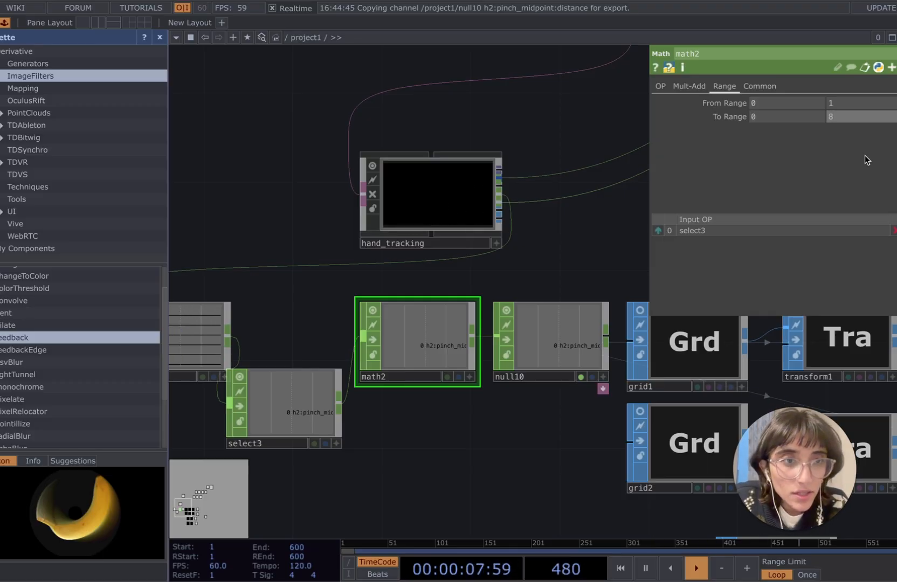
Step: Examine how the page geometry in null5, null6 and merge1 bends with the remapped pinch distance
{"action": "scroll", "coordinate": [531, 444], "scroll_direction": "down", "scroll_amount": 5}
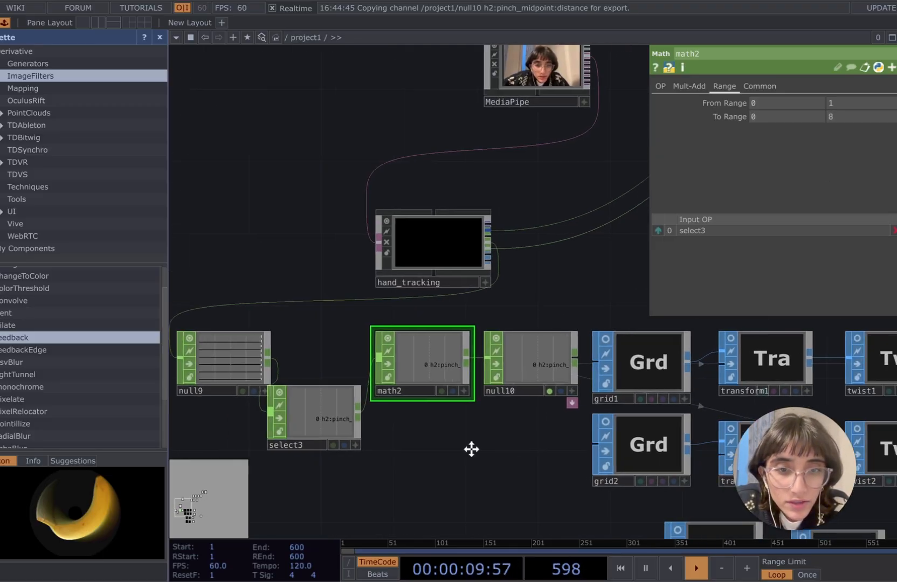
{"action": "scroll", "coordinate": [462, 446], "scroll_direction": "down", "scroll_amount": 5}
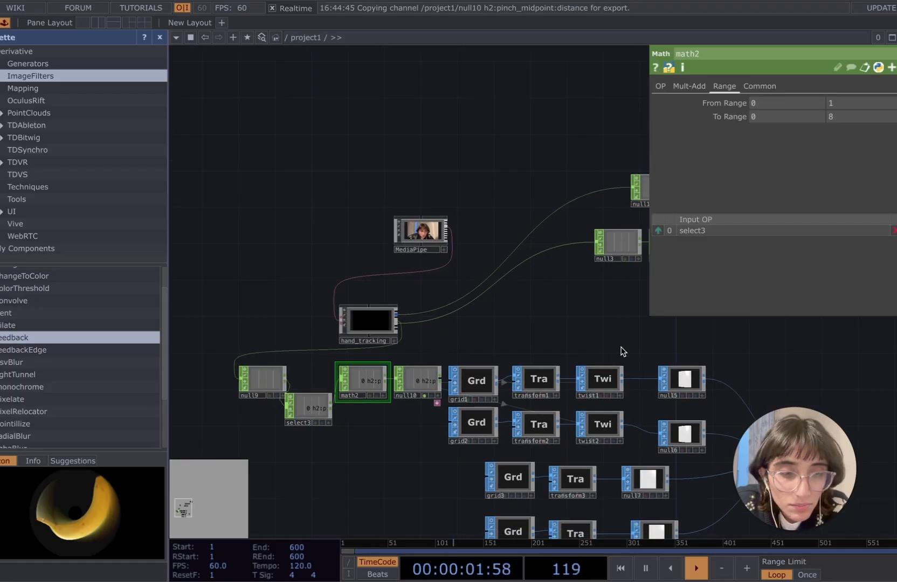
{"action": "scroll", "coordinate": [529, 342], "scroll_direction": "up", "scroll_amount": 10}
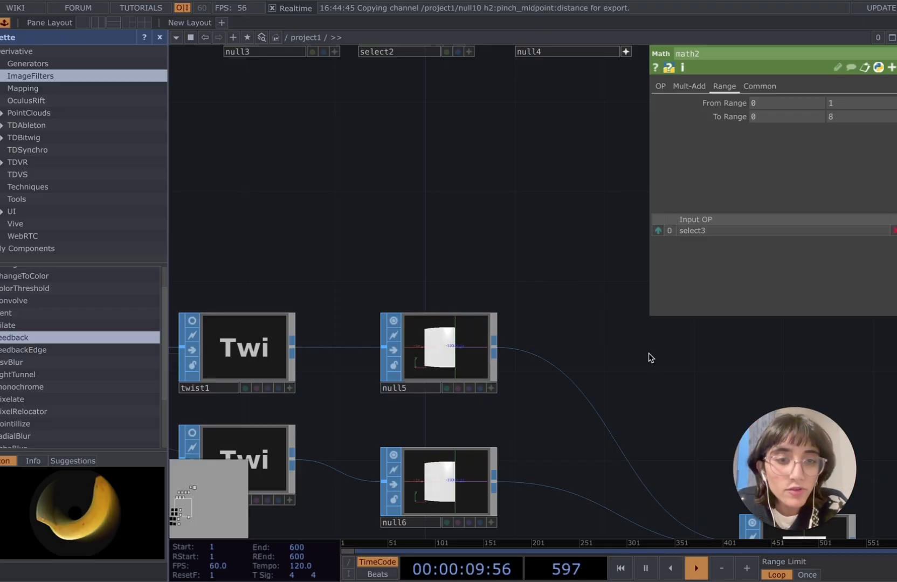
{"action": "left_click_drag", "start_coordinate": [614, 316], "coordinate": [468, 168]}
{"action": "scroll", "coordinate": [655, 461], "scroll_direction": "up", "scroll_amount": 5}
{"action": "left_click_drag", "start_coordinate": [600, 490], "coordinate": [478, 489]}
{"action": "scroll", "coordinate": [557, 490], "scroll_direction": "up", "scroll_amount": 2}
{"action": "scroll", "coordinate": [557, 491], "scroll_direction": "up", "scroll_amount": 1}
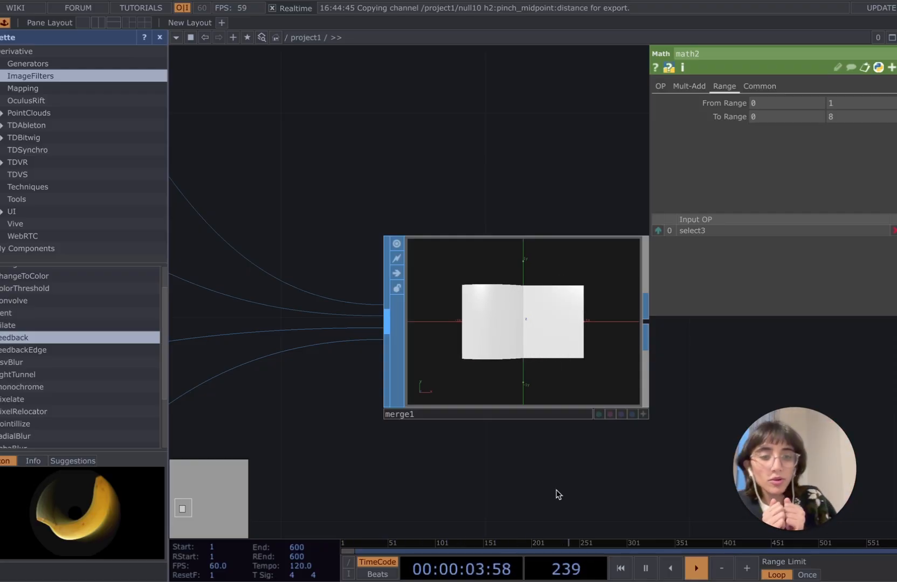
{"action": "scroll", "coordinate": [558, 495], "scroll_direction": "down", "scroll_amount": 3}
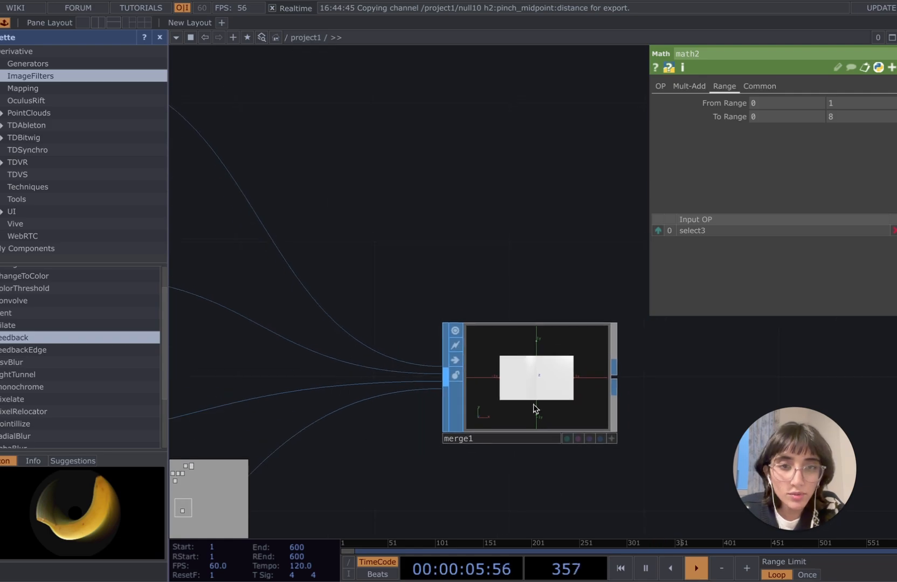
{"action": "scroll", "coordinate": [520, 330], "scroll_direction": "down", "scroll_amount": 5}
{"action": "scroll", "coordinate": [501, 237], "scroll_direction": "down", "scroll_amount": 2}
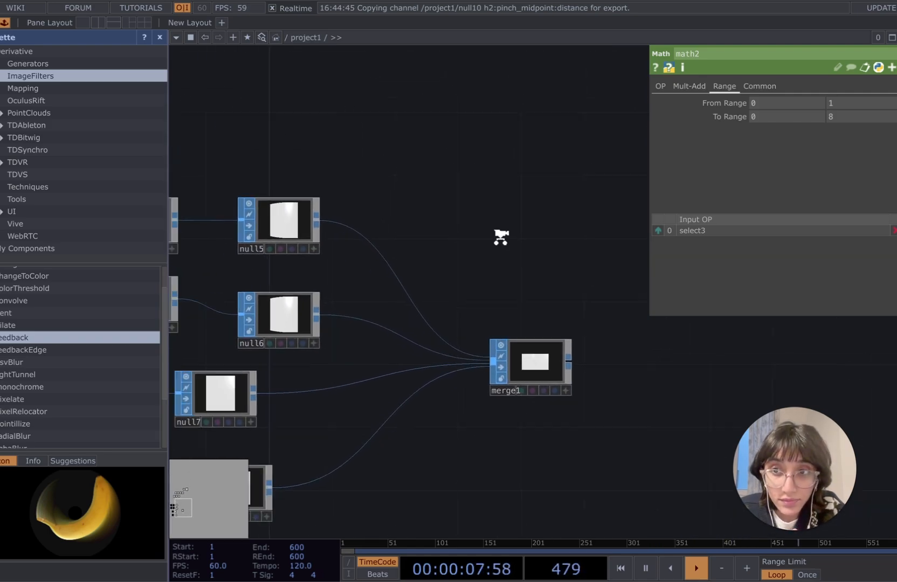
{"action": "scroll", "coordinate": [502, 237], "scroll_direction": "down", "scroll_amount": 3}
{"action": "scroll", "coordinate": [492, 153], "scroll_direction": "down", "scroll_amount": 2}
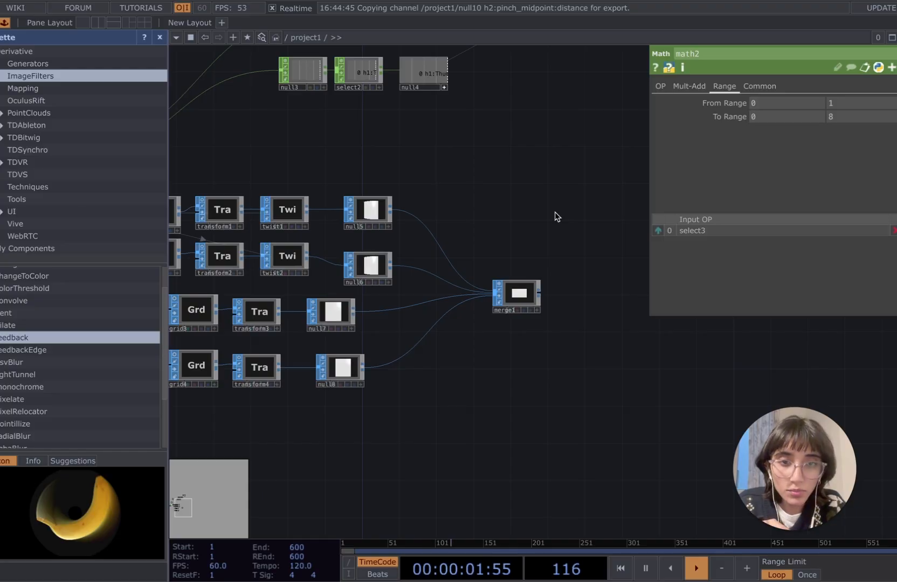
{"action": "scroll", "coordinate": [552, 289], "scroll_direction": "down", "scroll_amount": 2}
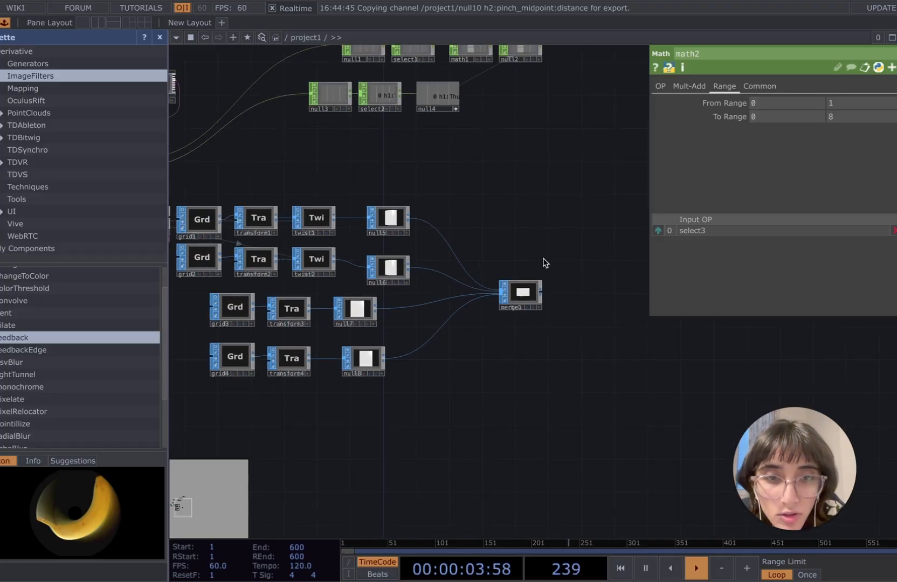
{"action": "scroll", "coordinate": [566, 356], "scroll_direction": "up", "scroll_amount": 3}
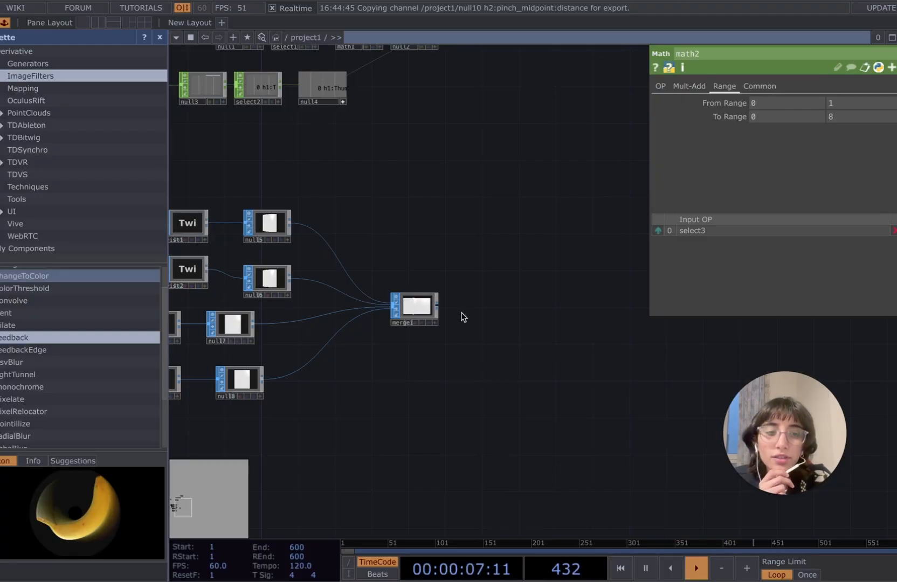
Step: Add a Geometry COMP fed by the output of merge1 and place it beside the merge
{"action": "scroll", "coordinate": [462, 312], "scroll_direction": "up", "scroll_amount": 5}
{"action": "left_click_drag", "start_coordinate": [424, 415], "coordinate": [480, 488]}
{"action": "scroll", "coordinate": [482, 386], "scroll_direction": "up", "scroll_amount": 3}
{"action": "scroll", "coordinate": [481, 386], "scroll_direction": "up", "scroll_amount": 1}
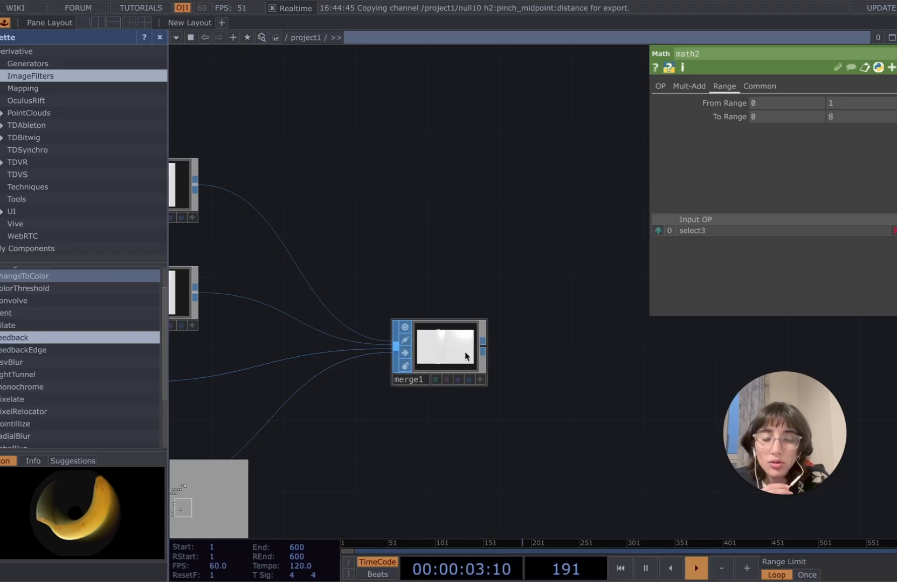
{"action": "right_click", "coordinate": [485, 351]}
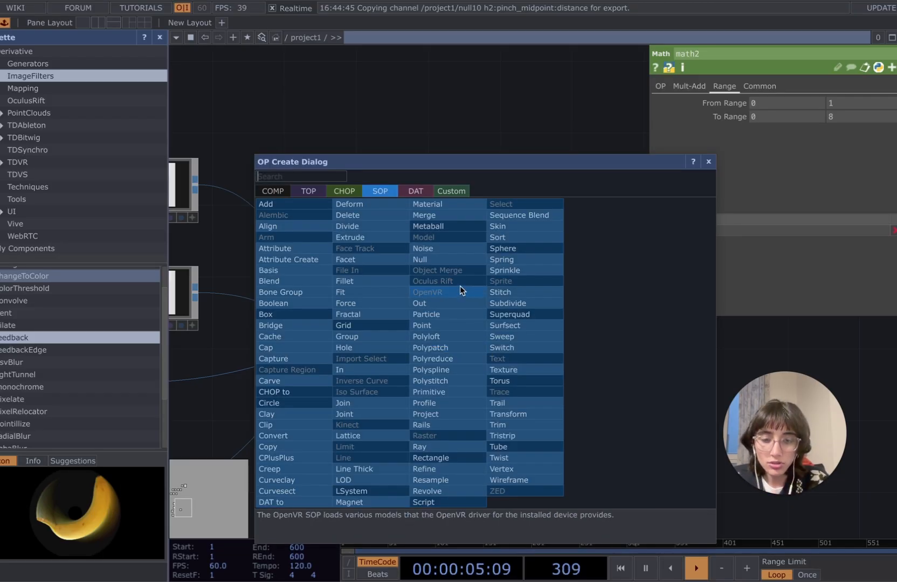
{"action": "type", "text": "geo"}
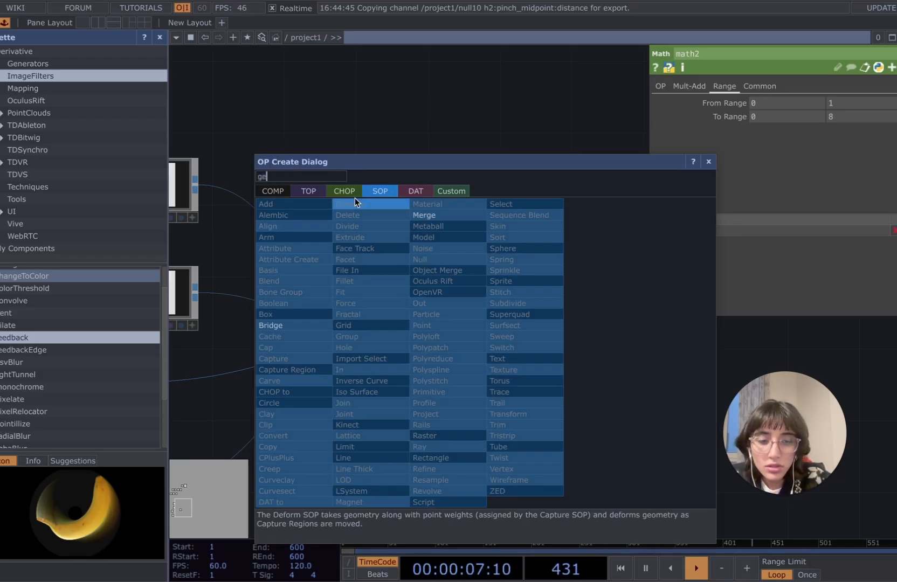
{"action": "left_click", "coordinate": [278, 193]}
{"action": "left_click", "coordinate": [277, 292]}
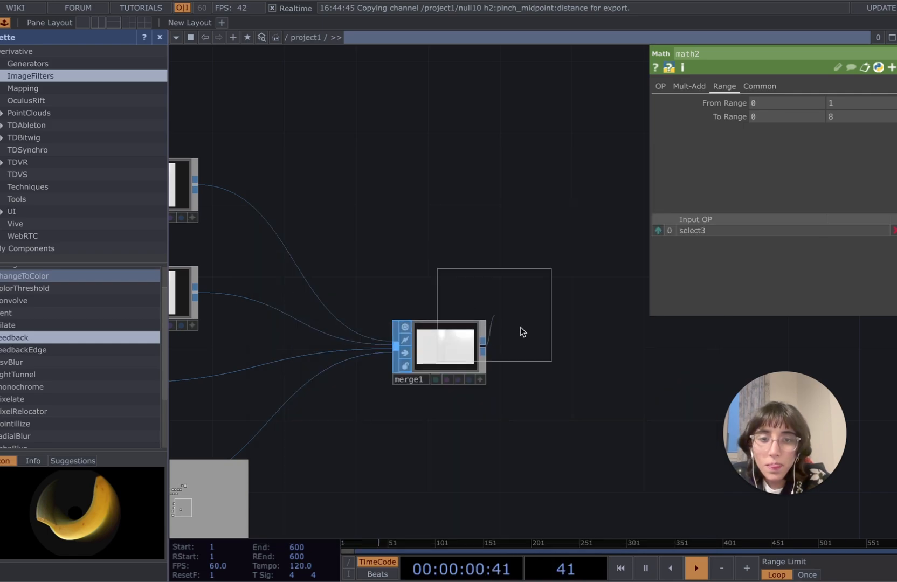
{"action": "left_click", "coordinate": [583, 347]}
Step: Add a Light COMP and place it above geo1
{"action": "left_click_drag", "start_coordinate": [564, 431], "coordinate": [480, 449]}
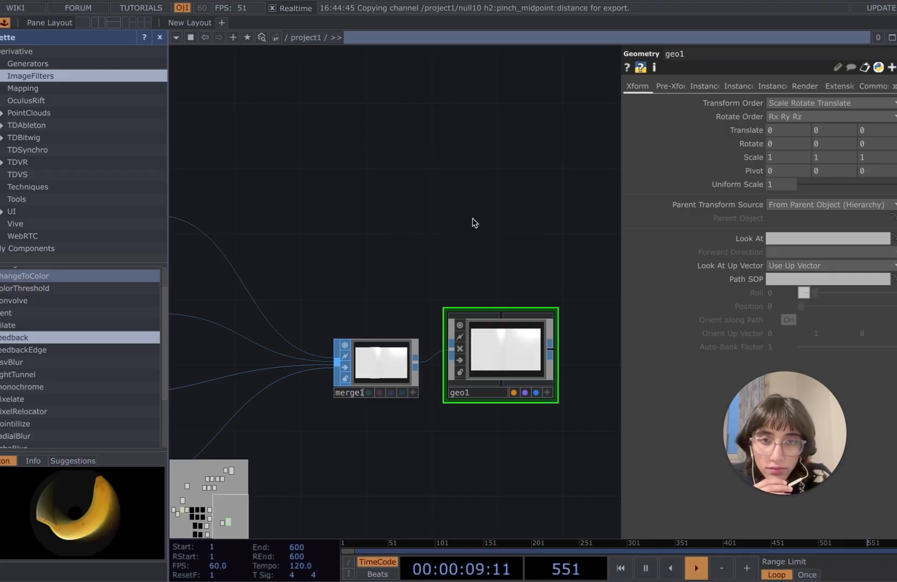
{"action": "key", "text": "Tab"}
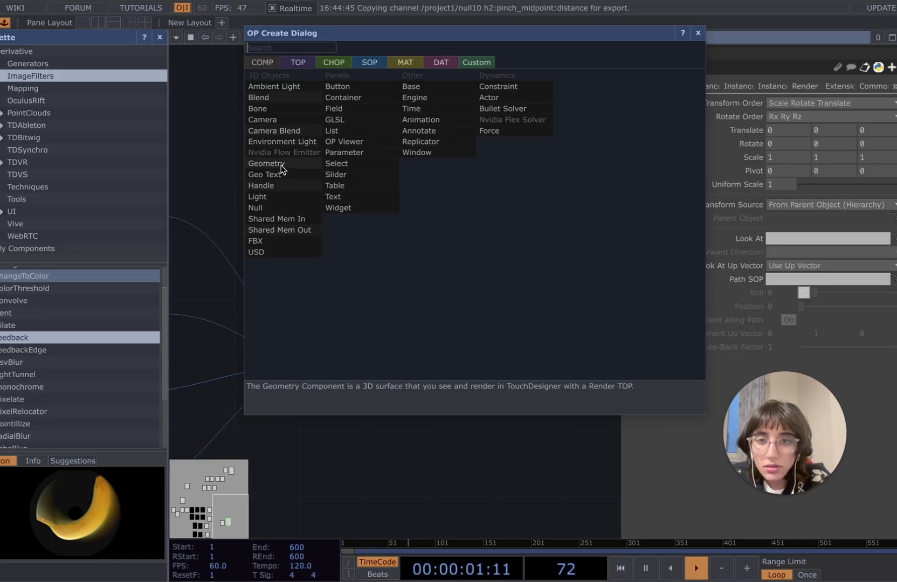
{"action": "left_click", "coordinate": [258, 196]}
{"action": "left_click", "coordinate": [501, 235]}
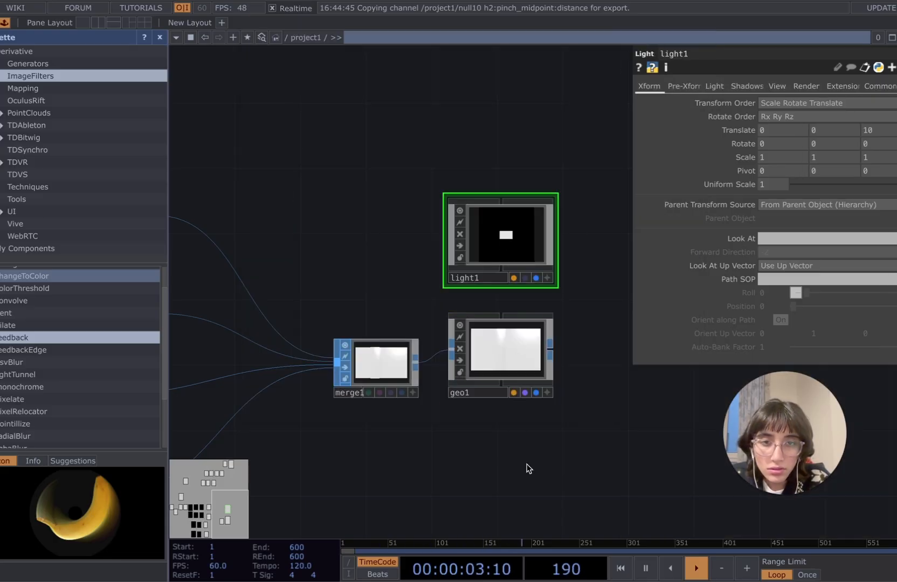
Step: Add a Camera COMP and place it below geo1
{"action": "scroll", "coordinate": [526, 463], "scroll_direction": "down", "scroll_amount": 1}
{"action": "left_click_drag", "start_coordinate": [525, 464], "coordinate": [519, 385]}
{"action": "key", "text": "Tab"}
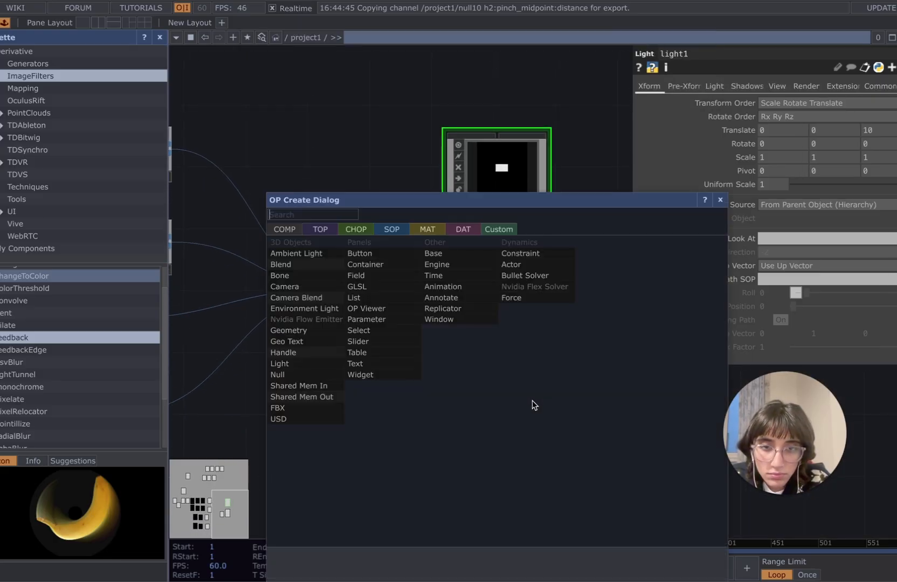
{"action": "left_click", "coordinate": [318, 286]}
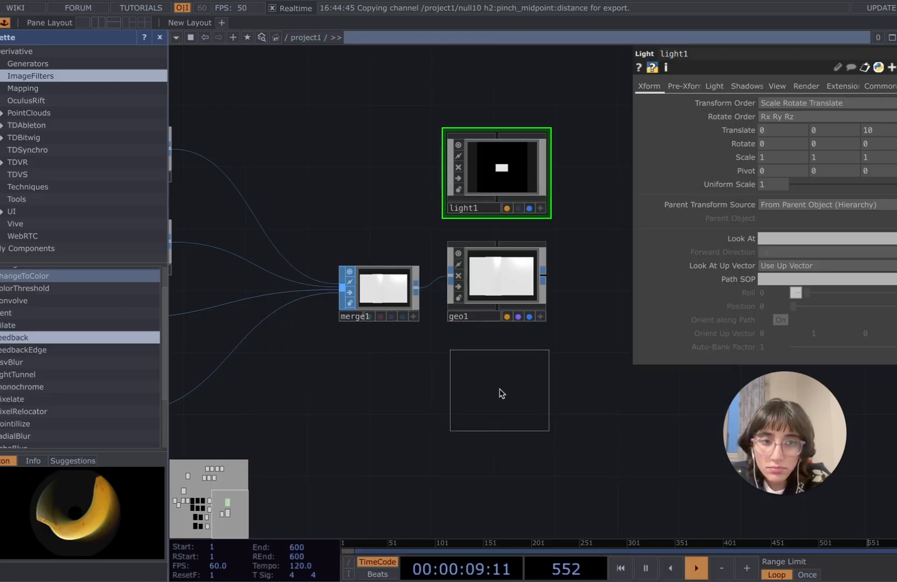
{"action": "left_click", "coordinate": [498, 390]}
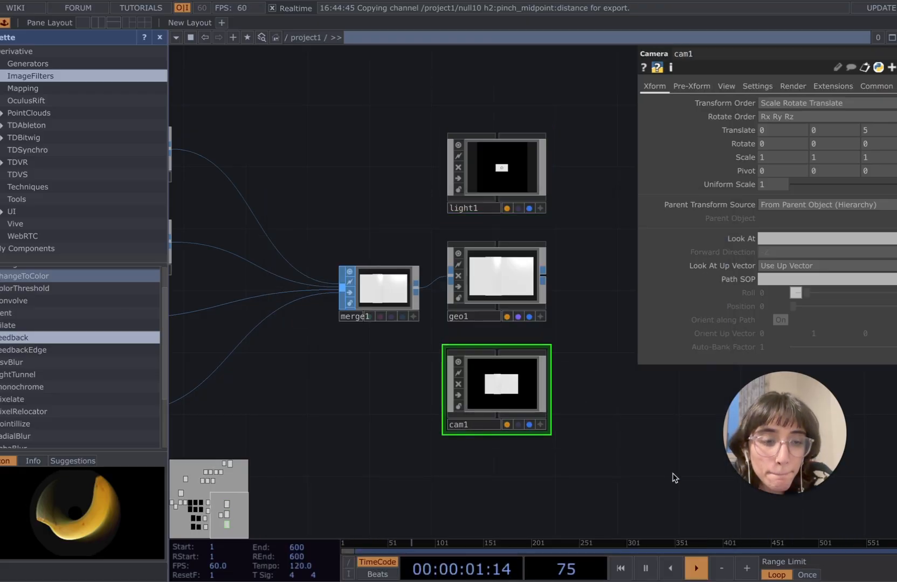
Step: Add a Render TOP and place it on the output side of the light, geometry and camera
{"action": "left_click_drag", "start_coordinate": [602, 463], "coordinate": [557, 485]}
{"action": "scroll", "coordinate": [557, 485], "scroll_direction": "up", "scroll_amount": 1}
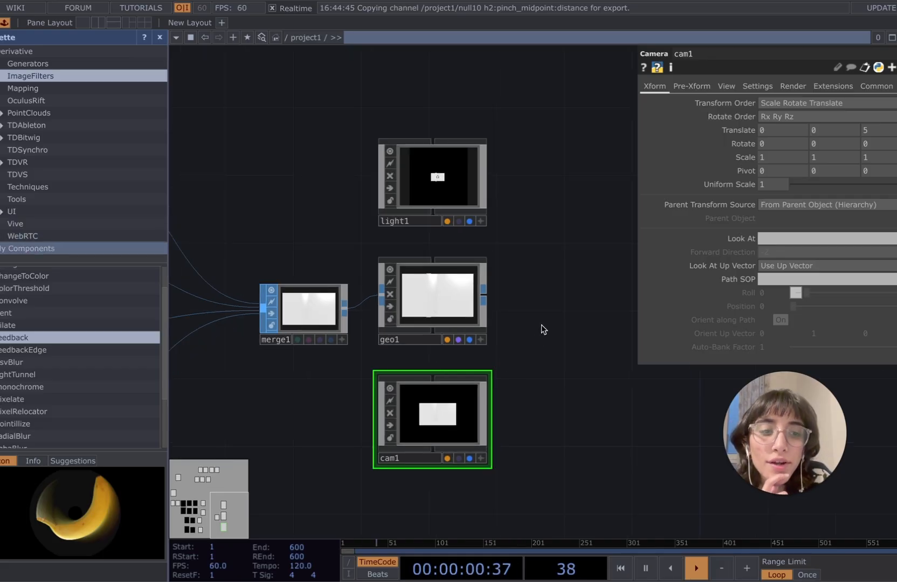
{"action": "key", "text": "Tab"}
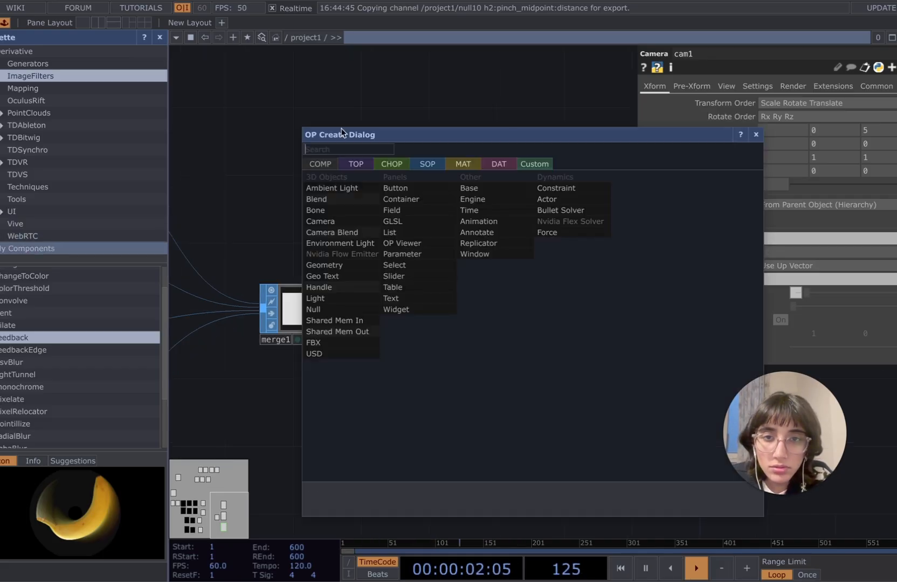
{"action": "left_click", "coordinate": [355, 163]}
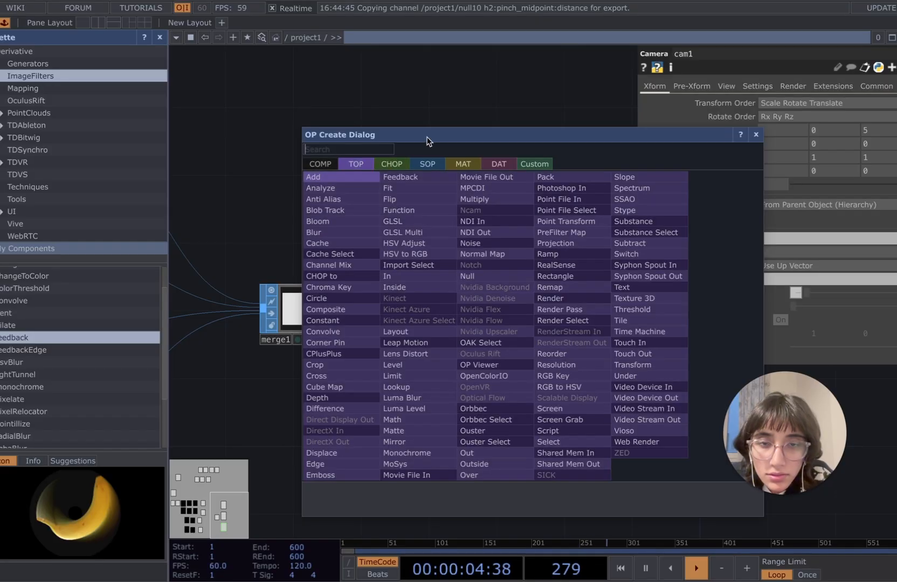
{"action": "type", "text": "rend"}
{"action": "key", "text": "Return"}
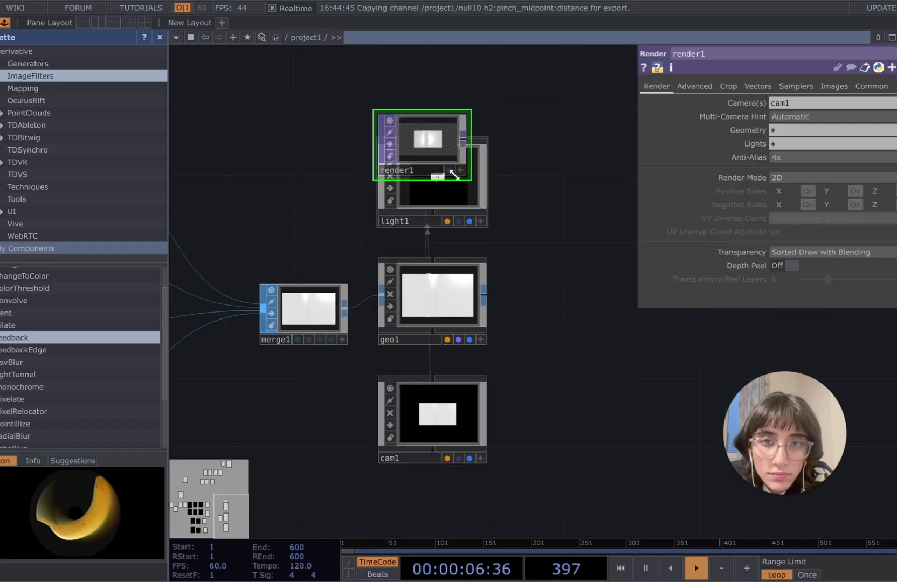
{"action": "left_click", "coordinate": [591, 324]}
{"action": "mouse_move", "coordinate": [591, 324]}
{"action": "left_mouse_down"}
{"action": "mouse_move", "coordinate": [618, 322]}
{"action": "mouse_move", "coordinate": [599, 326]}
{"action": "left_mouse_up"}
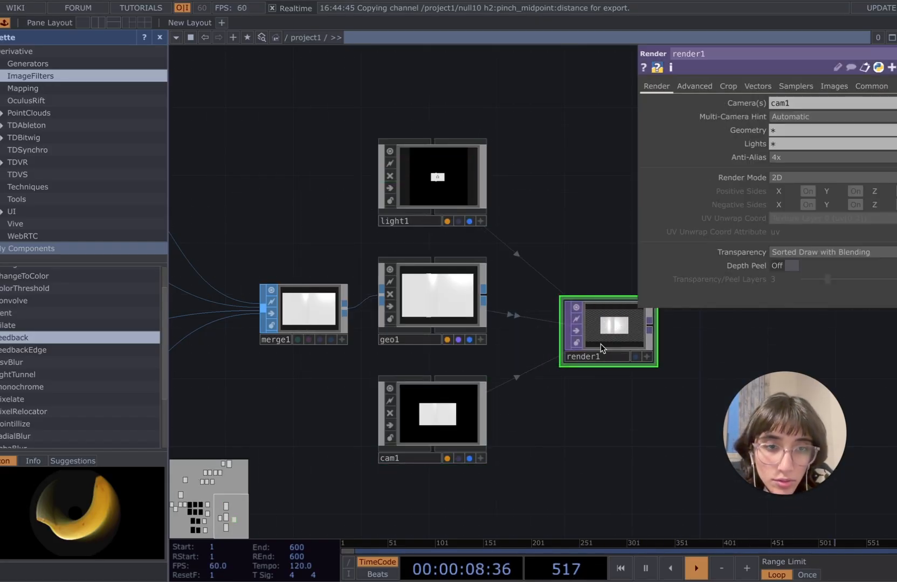
Step: Examine the render1 image and its links to the light, geometry and camera components
{"action": "middle_click_drag", "start_coordinate": [595, 410], "coordinate": [642, 373]}
{"action": "left_click_drag", "start_coordinate": [555, 528], "coordinate": [562, 404]}
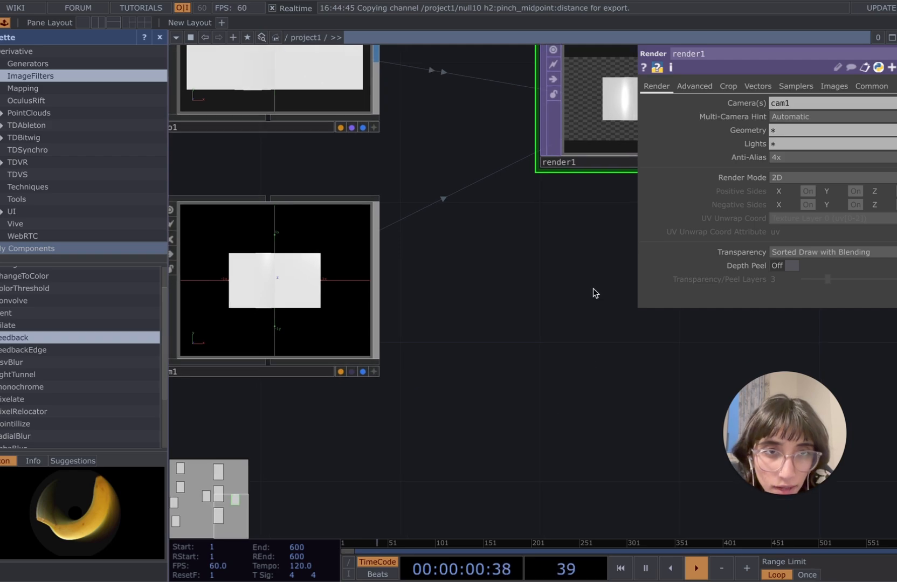
{"action": "left_click_drag", "start_coordinate": [593, 290], "coordinate": [461, 399]}
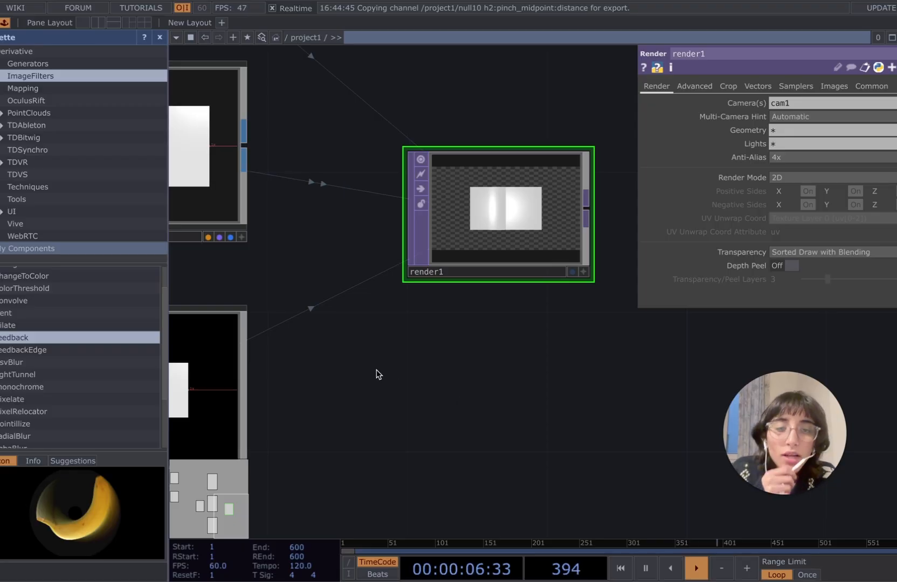
{"action": "scroll", "coordinate": [374, 371], "scroll_direction": "up", "scroll_amount": 3}
{"action": "left_click_drag", "start_coordinate": [417, 369], "coordinate": [420, 367]}
{"action": "scroll", "coordinate": [437, 356], "scroll_direction": "down", "scroll_amount": 4}
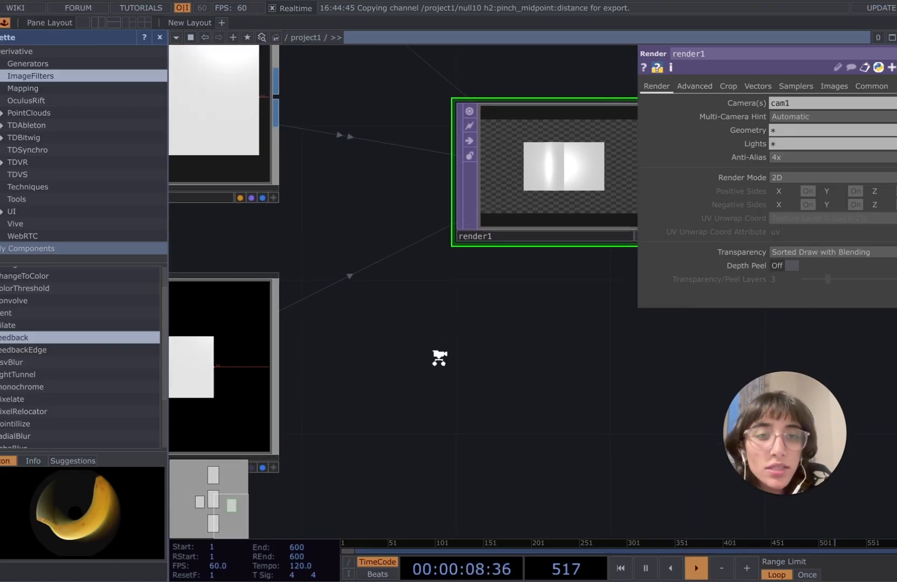
{"action": "scroll", "coordinate": [440, 358], "scroll_direction": "down", "scroll_amount": 1}
{"action": "left_click_drag", "start_coordinate": [450, 124], "coordinate": [458, 205]}
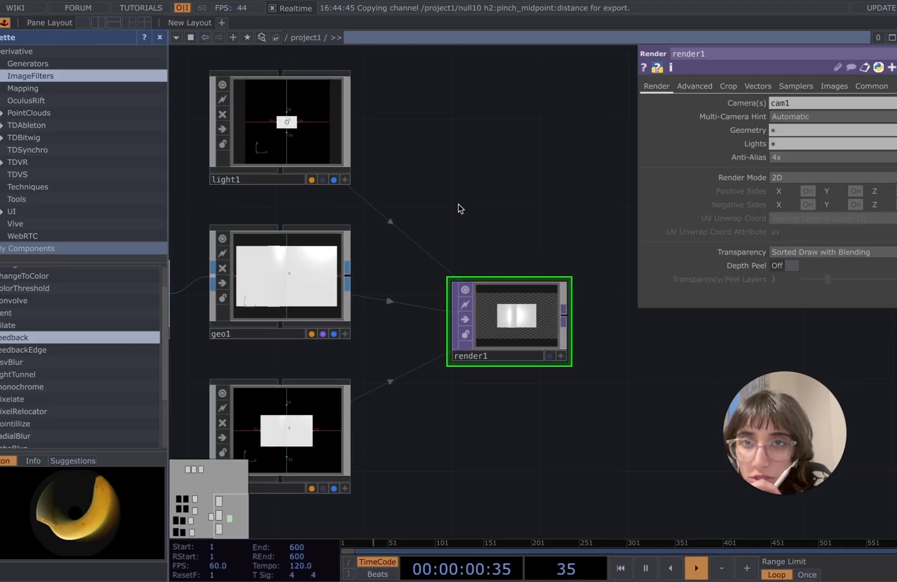
{"action": "scroll", "coordinate": [458, 205], "scroll_direction": "down", "scroll_amount": 5}
{"action": "left_click_drag", "start_coordinate": [458, 146], "coordinate": [459, 256]}
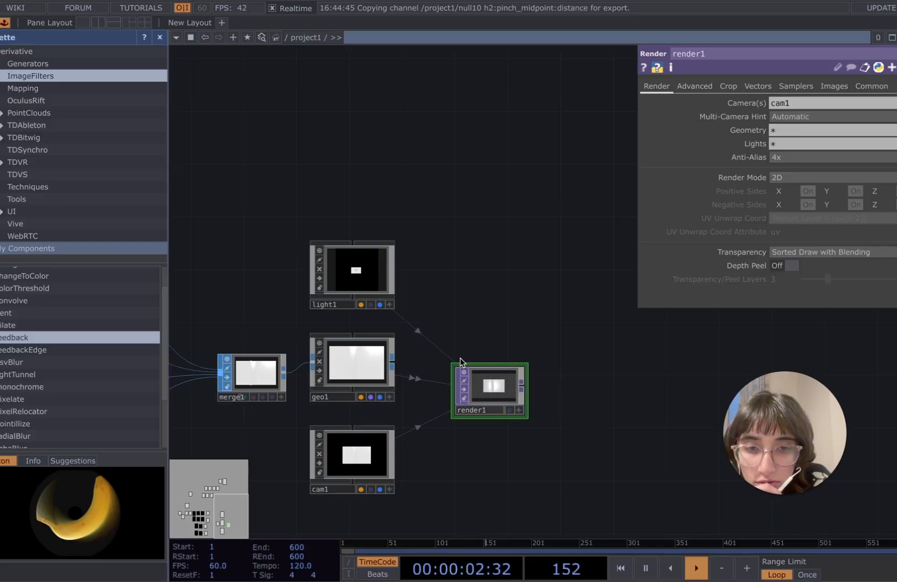
{"action": "scroll", "coordinate": [496, 472], "scroll_direction": "down", "scroll_amount": 1}
{"action": "left_click_drag", "start_coordinate": [473, 475], "coordinate": [510, 417]}
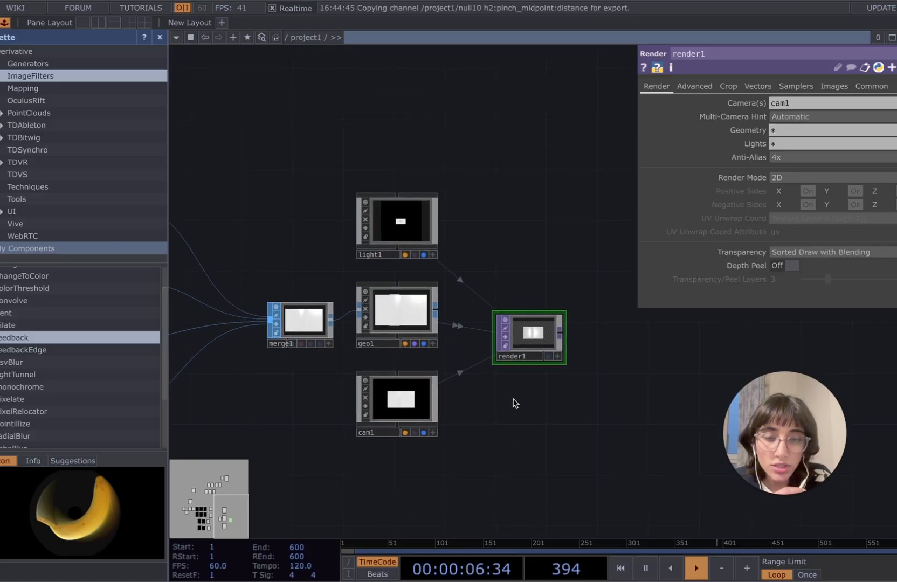
{"action": "scroll", "coordinate": [480, 451], "scroll_direction": "up", "scroll_amount": 3}
{"action": "scroll", "coordinate": [526, 447], "scroll_direction": "down", "scroll_amount": 3}
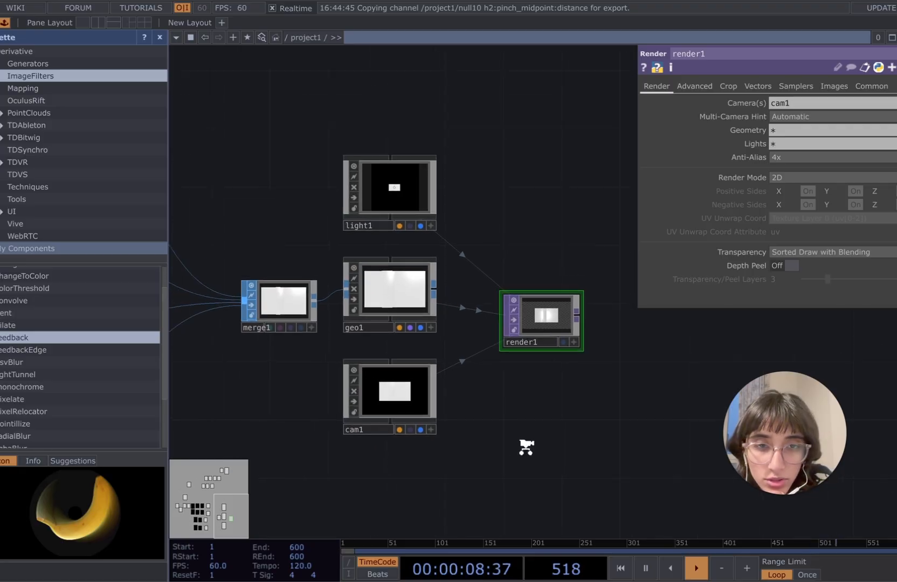
Step: Set circle1's fill color to the hot pink swatch with red 1, green 0 and blue 0.55
{"action": "scroll", "coordinate": [525, 197], "scroll_direction": "down", "scroll_amount": 1}
{"action": "scroll", "coordinate": [526, 198], "scroll_direction": "down", "scroll_amount": 3}
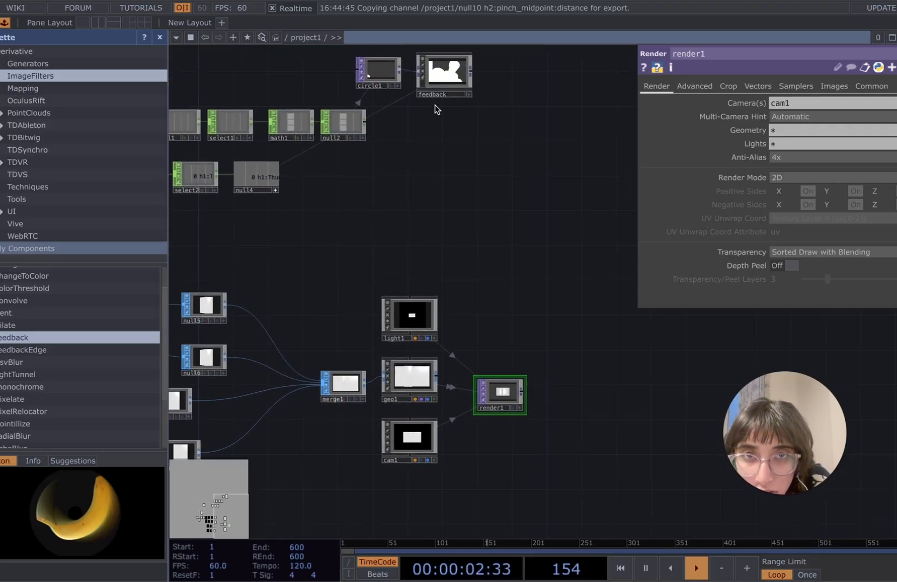
{"action": "left_click", "coordinate": [377, 71]}
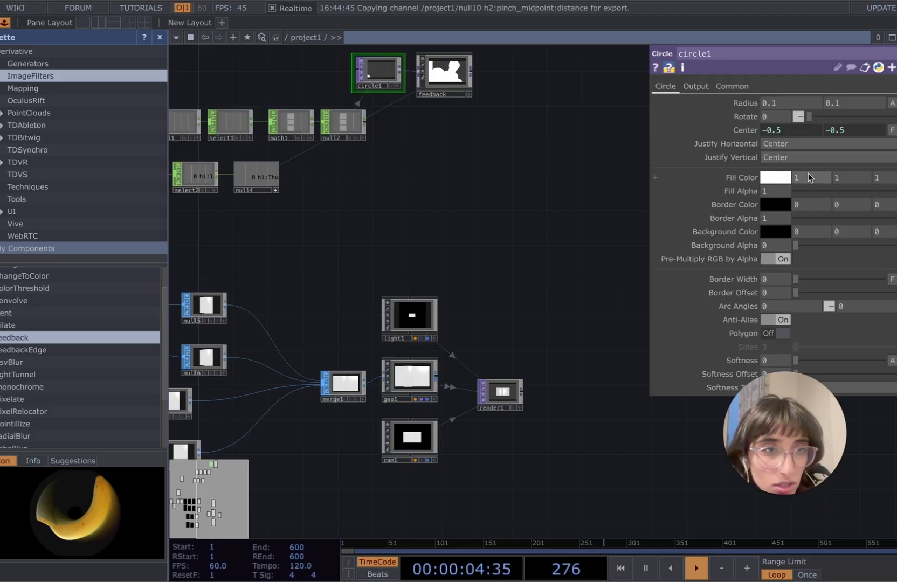
{"action": "left_click", "coordinate": [767, 177]}
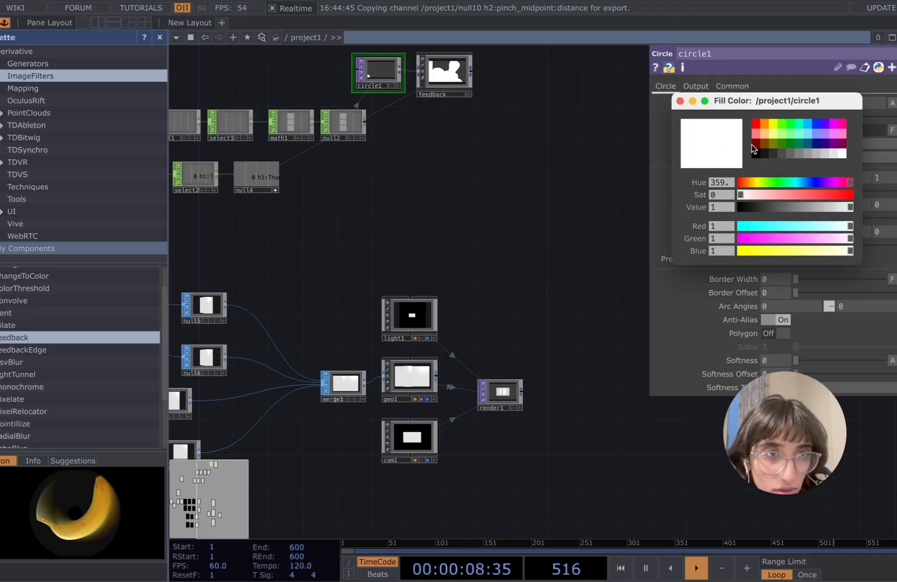
{"action": "left_click", "coordinate": [839, 126]}
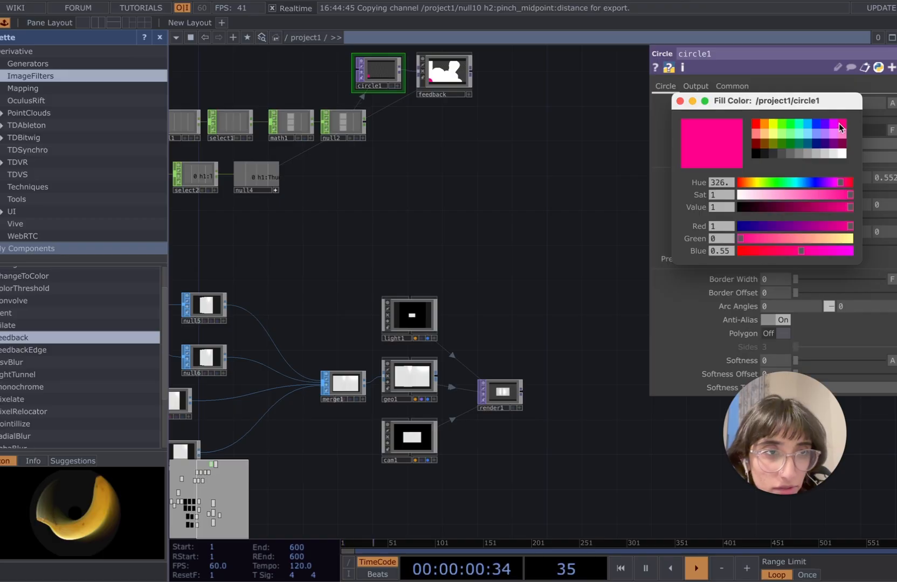
{"action": "left_click", "coordinate": [558, 267]}
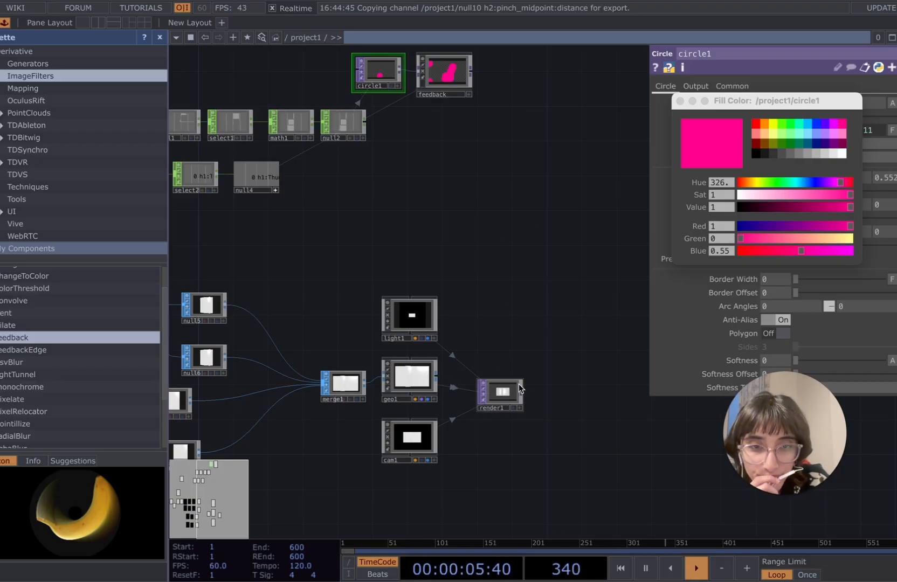
Step: Add a Null TOP wired to the output of render1 and place it beside render1
{"action": "scroll", "coordinate": [510, 388], "scroll_direction": "up", "scroll_amount": 5}
{"action": "left_click_drag", "start_coordinate": [535, 448], "coordinate": [433, 442]}
{"action": "left_click", "coordinate": [424, 386]}
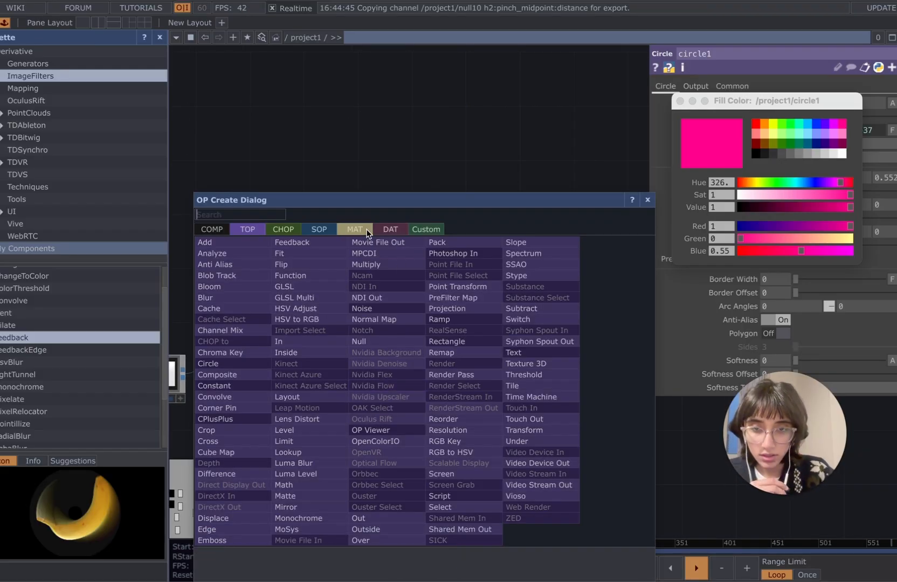
{"action": "type", "text": "nuklk"}
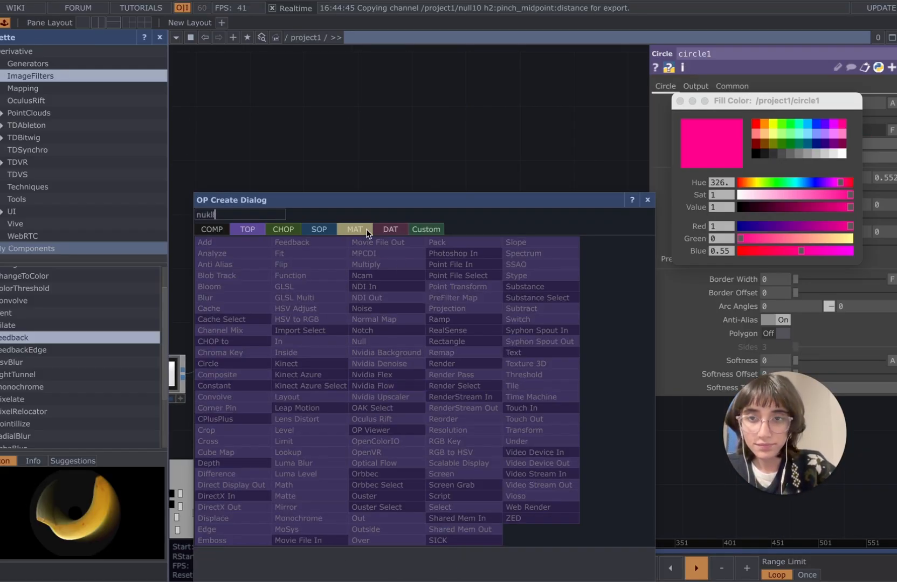
{"action": "key", "text": "Return"}
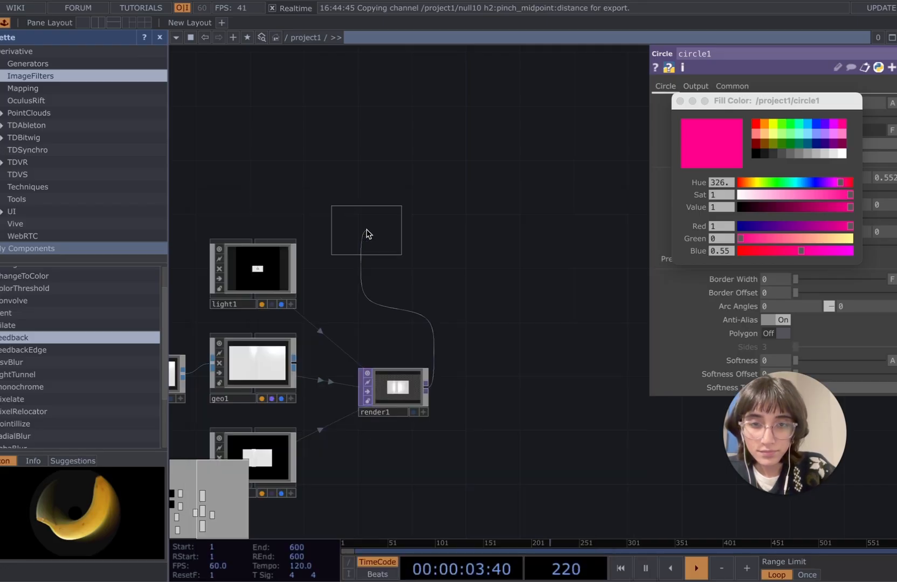
{"action": "left_click", "coordinate": [479, 377]}
{"action": "scroll", "coordinate": [486, 300], "scroll_direction": "down", "scroll_amount": 5}
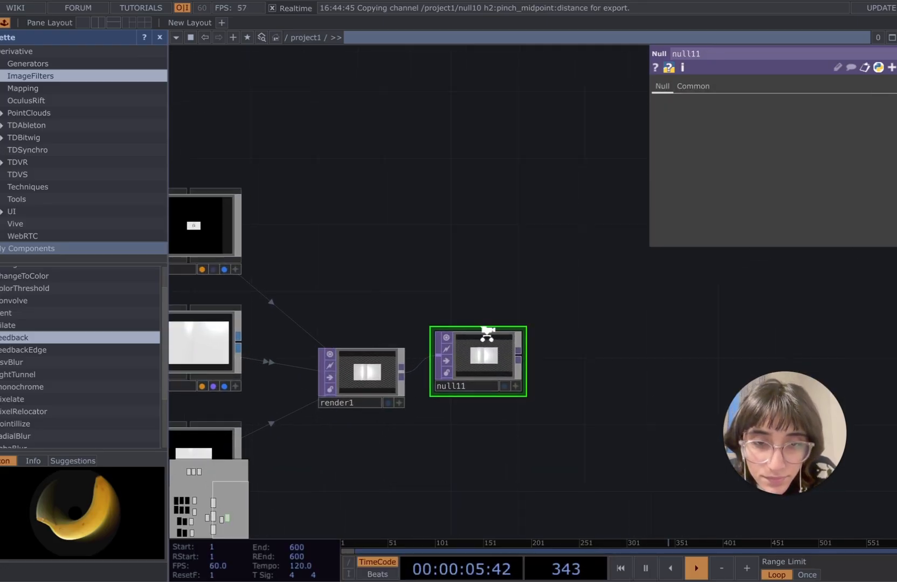
Step: Move the feedback component down toward the render chain and add a Composite TOP between feedback and null11, on their output side
{"action": "left_click_drag", "start_coordinate": [437, 194], "coordinate": [436, 263]}
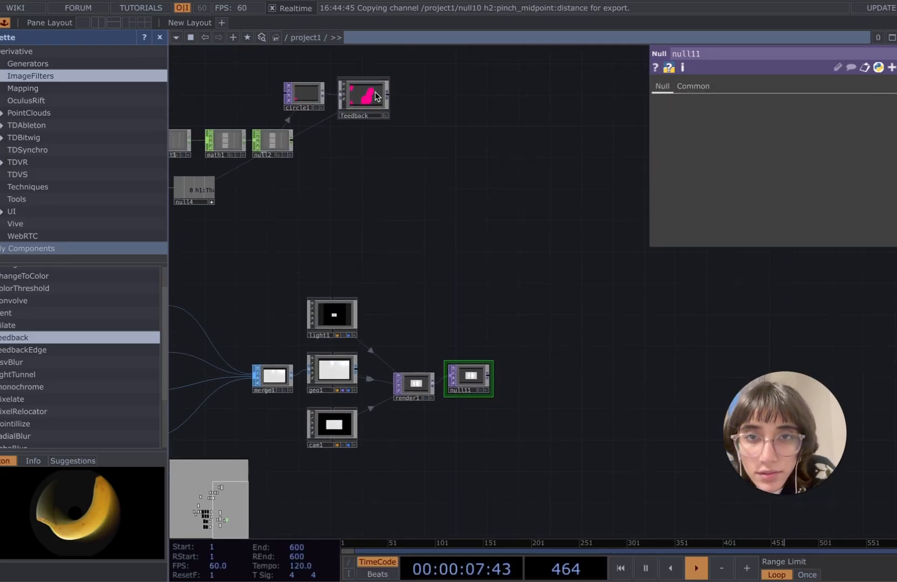
{"action": "left_click_drag", "start_coordinate": [376, 96], "coordinate": [407, 206]}
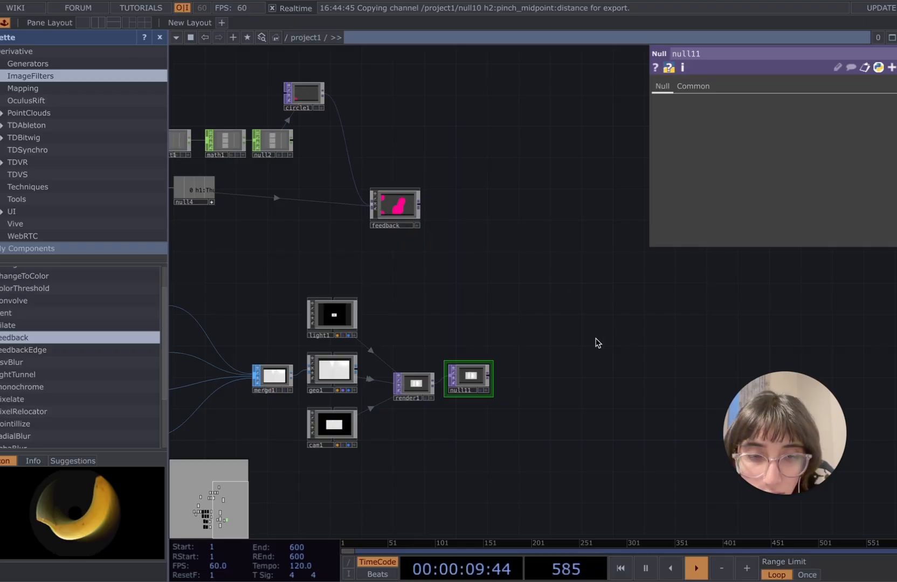
{"action": "key", "text": "Tab"}
{"action": "type", "text": "ove"}
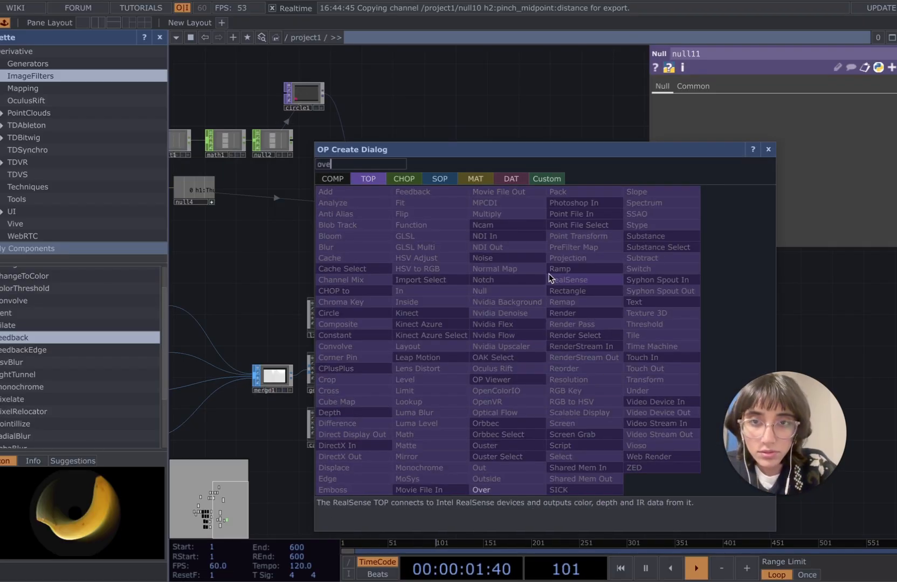
{"action": "type", "text": "r"}
{"action": "key", "text": "BackSpace"}
{"action": "key", "text": "BackSpace"}
{"action": "key", "text": "BackSpace"}
{"action": "key", "text": "BackSpace"}
{"action": "type", "text": "cmp"}
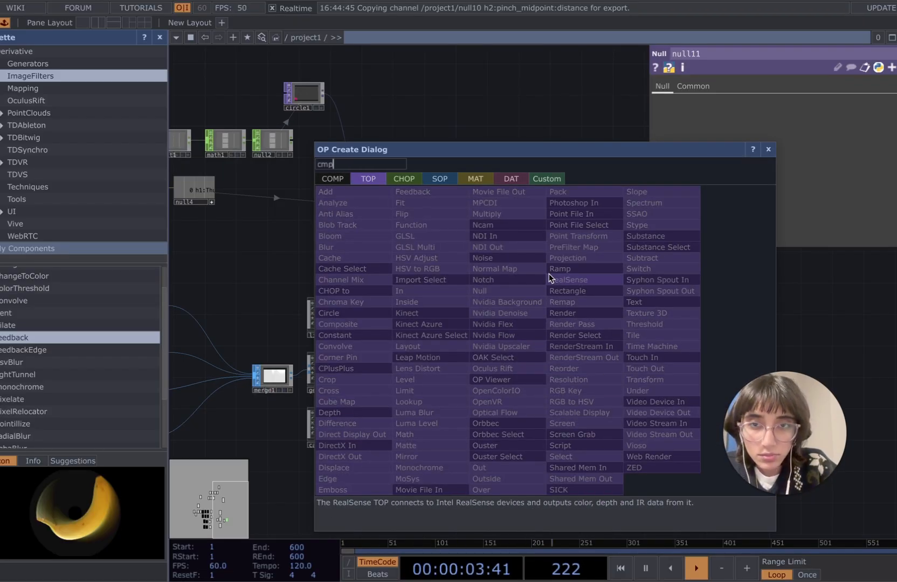
{"action": "key", "text": "BackSpace"}
{"action": "key", "text": "BackSpace"}
{"action": "type", "text": "ompo"}
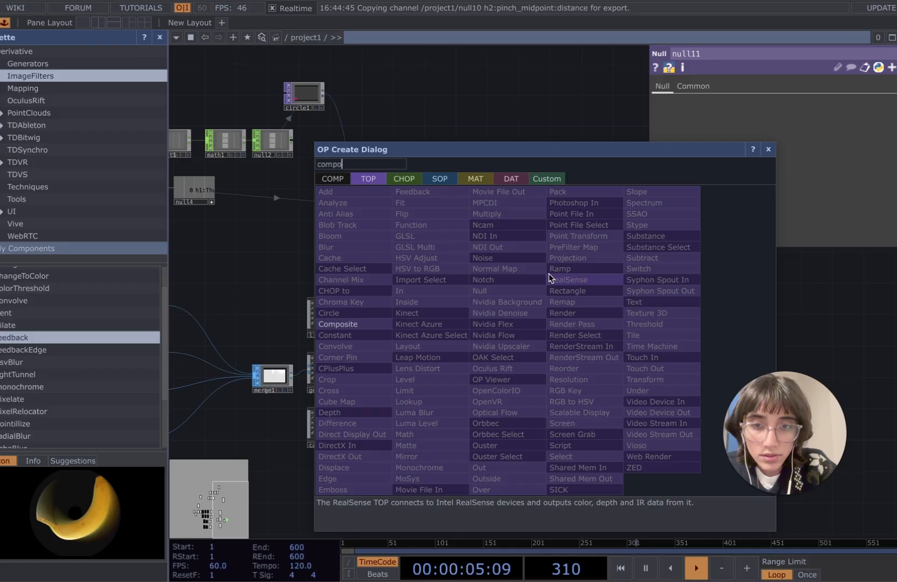
{"action": "left_click", "coordinate": [351, 323]}
{"action": "left_click", "coordinate": [542, 323]}
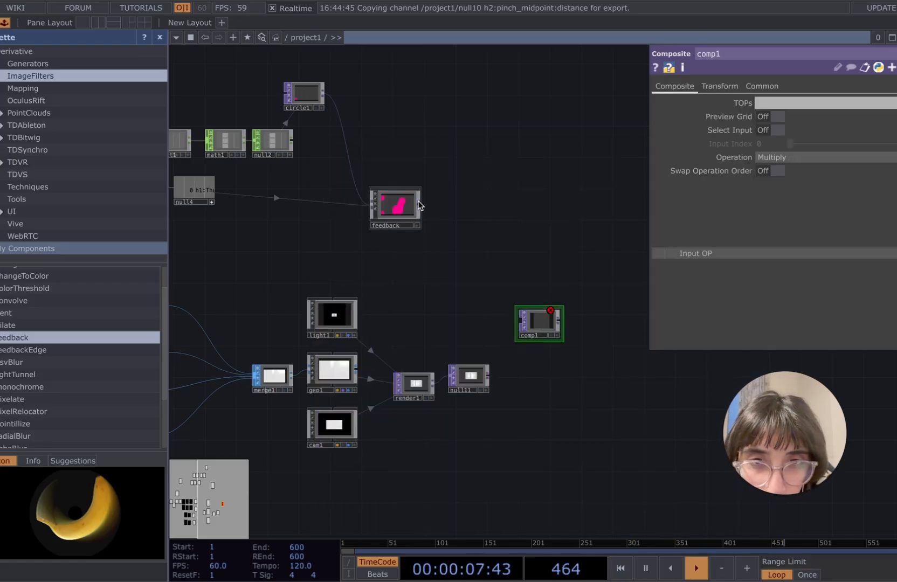
Step: Wire the feedback output into comp1 as its first input and null11 as its second input
{"action": "left_click_drag", "start_coordinate": [420, 205], "coordinate": [519, 321]}
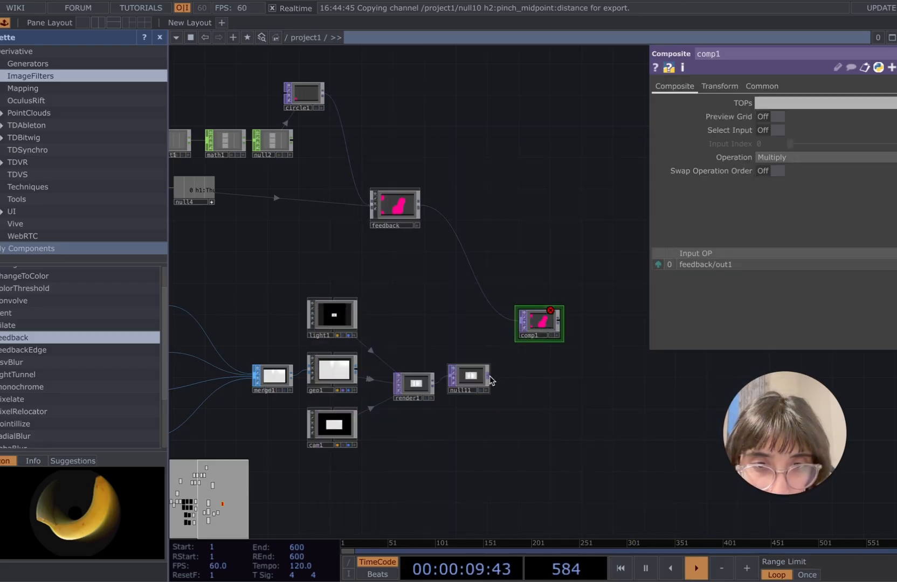
{"action": "left_click_drag", "start_coordinate": [488, 376], "coordinate": [516, 324]}
Step: Examine how comp1 combines the pink feedback trail with the rendered pages from null11
{"action": "scroll", "coordinate": [545, 369], "scroll_direction": "up", "scroll_amount": 5}
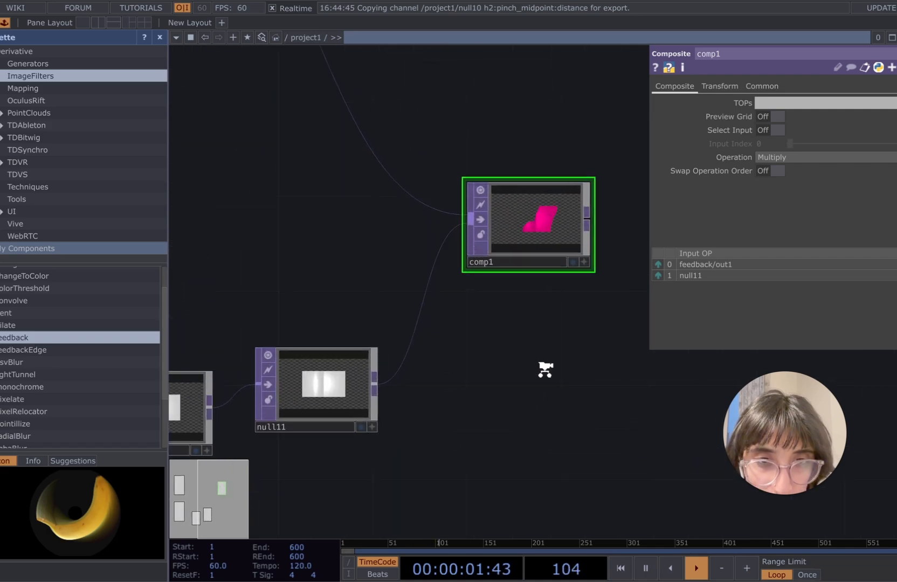
{"action": "scroll", "coordinate": [545, 370], "scroll_direction": "up", "scroll_amount": 2}
{"action": "left_click_drag", "start_coordinate": [548, 358], "coordinate": [549, 437]}
{"action": "scroll", "coordinate": [554, 418], "scroll_direction": "up", "scroll_amount": 5}
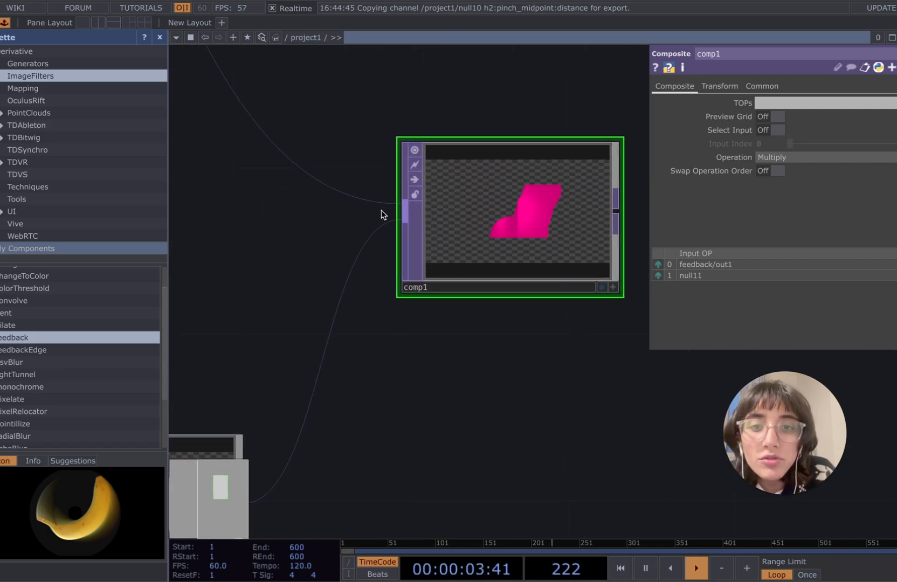
{"action": "scroll", "coordinate": [379, 206], "scroll_direction": "down", "scroll_amount": 1}
{"action": "left_click_drag", "start_coordinate": [468, 380], "coordinate": [471, 384]}
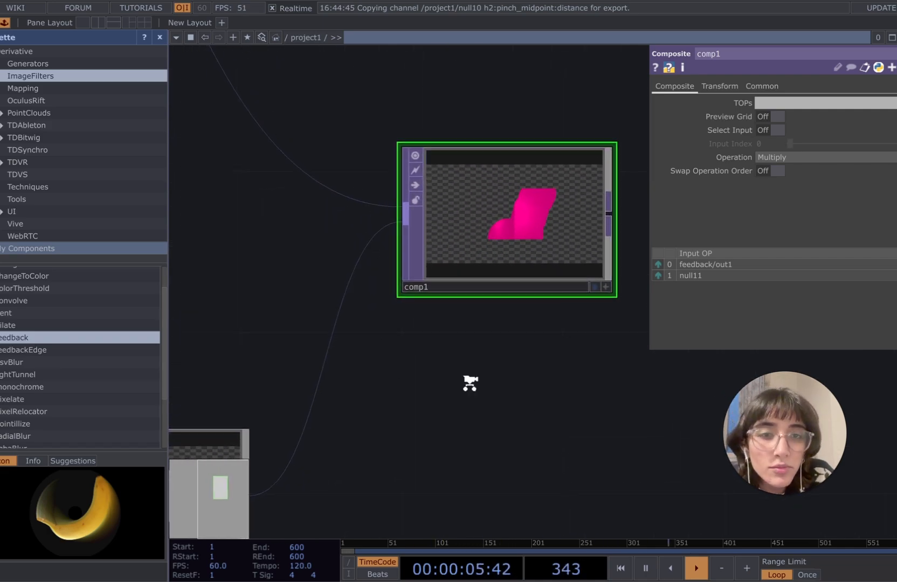
{"action": "scroll", "coordinate": [471, 383], "scroll_direction": "up", "scroll_amount": 3}
{"action": "left_click_drag", "start_coordinate": [502, 325], "coordinate": [399, 413]}
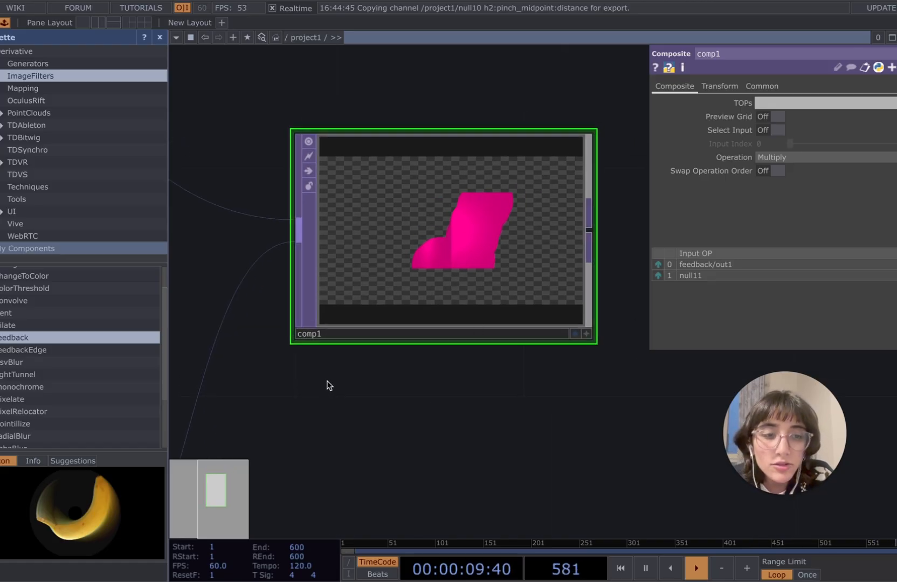
{"action": "scroll", "coordinate": [344, 410], "scroll_direction": "down", "scroll_amount": 5}
{"action": "scroll", "coordinate": [361, 457], "scroll_direction": "down", "scroll_amount": 1}
{"action": "left_click_drag", "start_coordinate": [360, 457], "coordinate": [427, 446]}
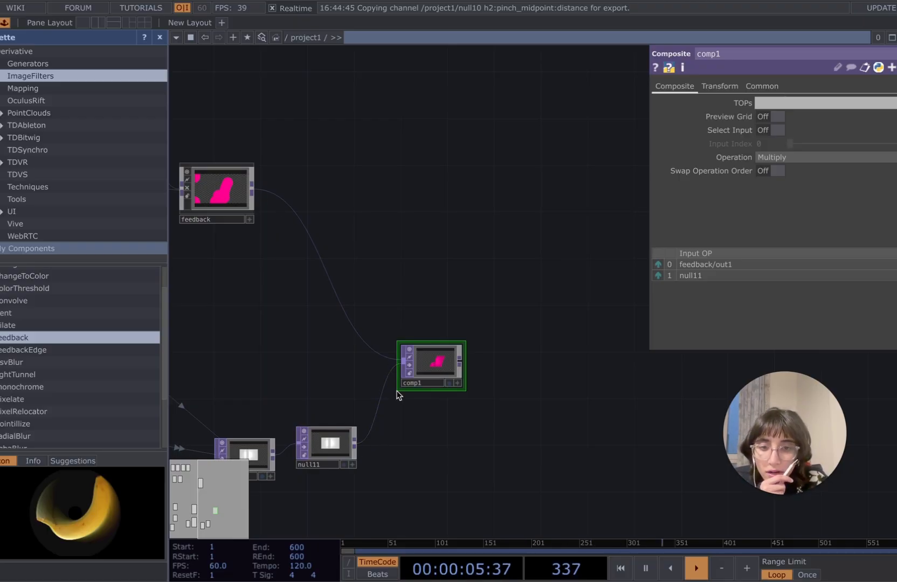
{"action": "left_click_drag", "start_coordinate": [322, 484], "coordinate": [373, 467]}
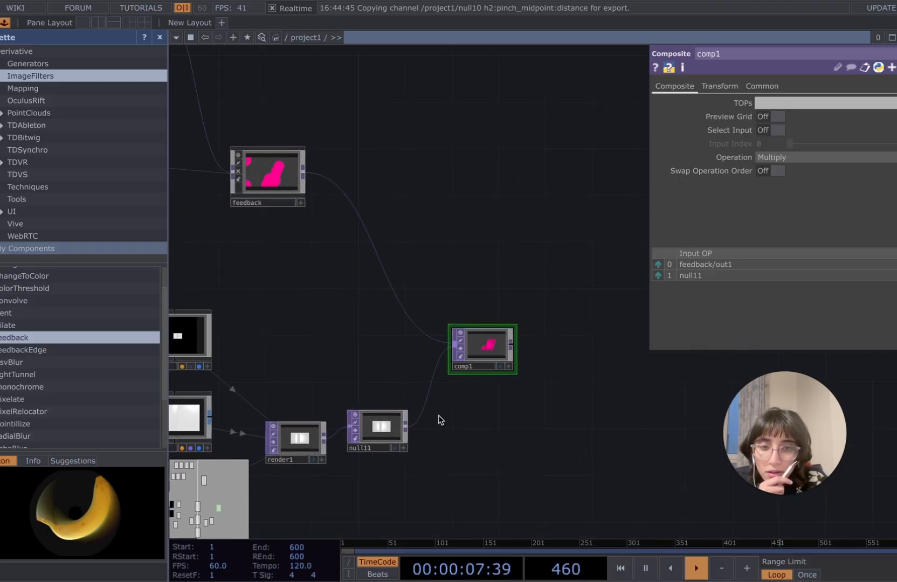
Step: Set comp1's Operation to Over and check the composited image
{"action": "scroll", "coordinate": [436, 419], "scroll_direction": "up", "scroll_amount": 5}
{"action": "left_click_drag", "start_coordinate": [507, 379], "coordinate": [355, 475]}
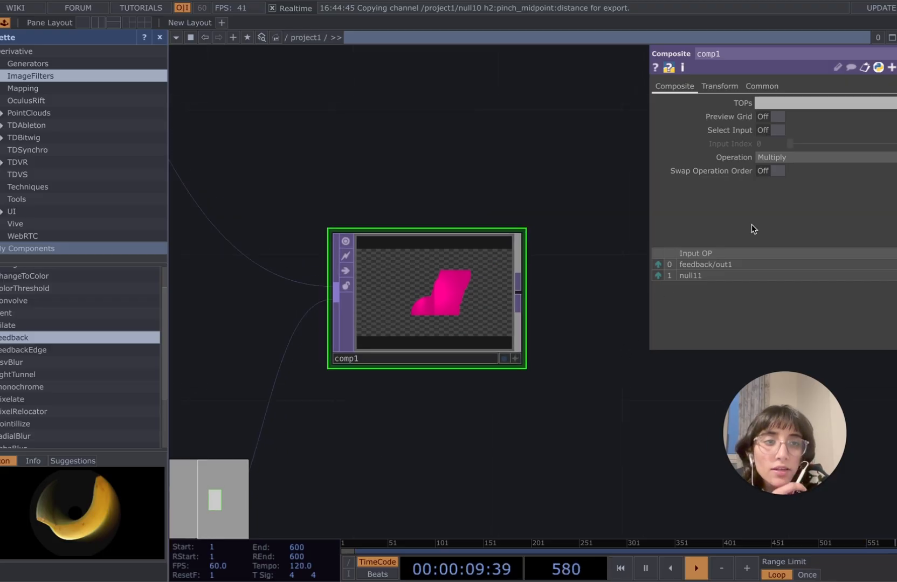
{"action": "left_click", "coordinate": [813, 159]}
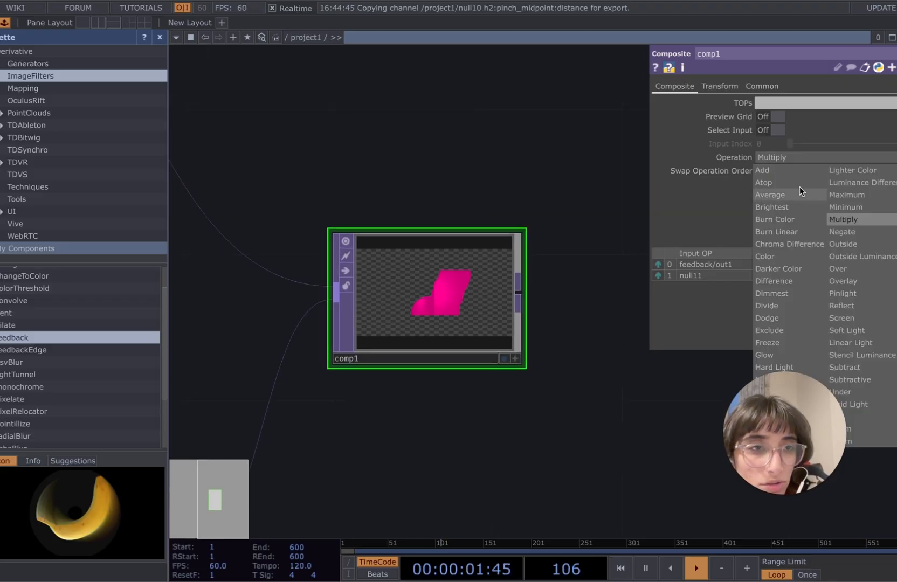
{"action": "left_click", "coordinate": [840, 267]}
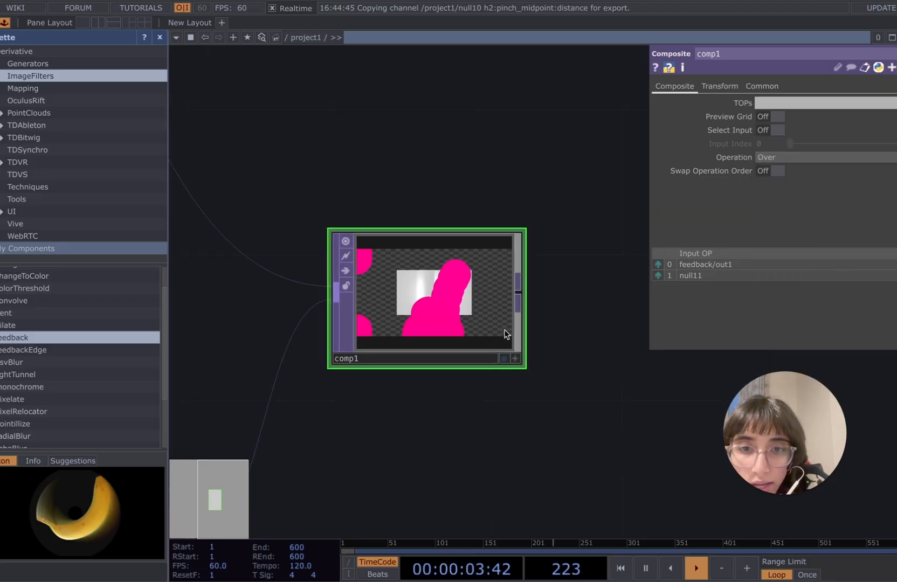
{"action": "scroll", "coordinate": [476, 429], "scroll_direction": "up", "scroll_amount": 1}
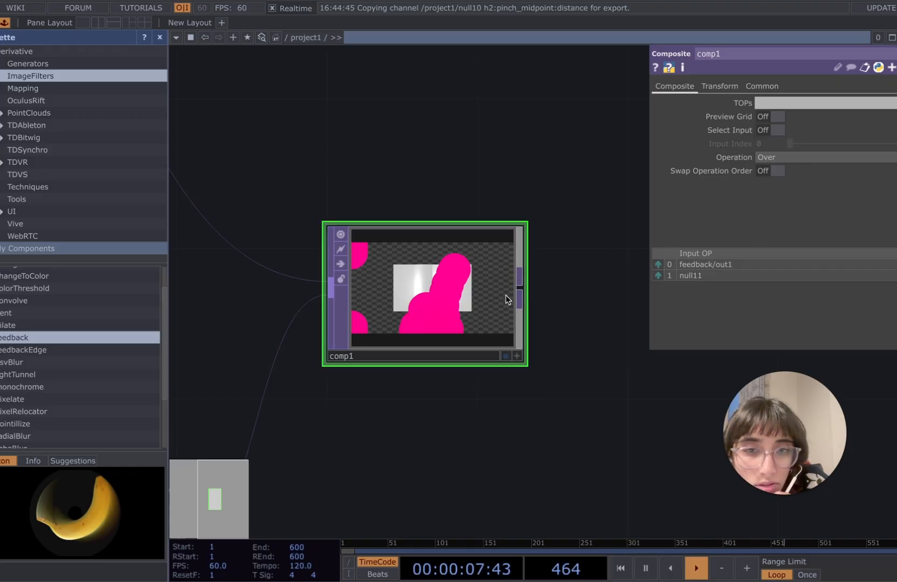
{"action": "scroll", "coordinate": [548, 380], "scroll_direction": "up", "scroll_amount": 1}
{"action": "scroll", "coordinate": [548, 380], "scroll_direction": "up", "scroll_amount": 1}
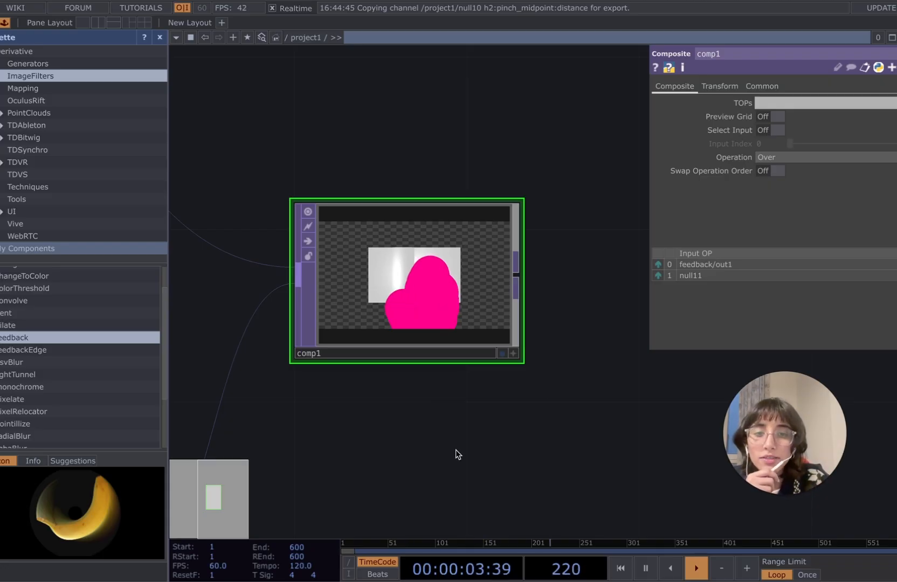
Step: Select circle1 and close its Fill Color window to expose the circle's parameters
{"action": "scroll", "coordinate": [456, 447], "scroll_direction": "down", "scroll_amount": 4}
{"action": "left_click_drag", "start_coordinate": [347, 202], "coordinate": [499, 257]}
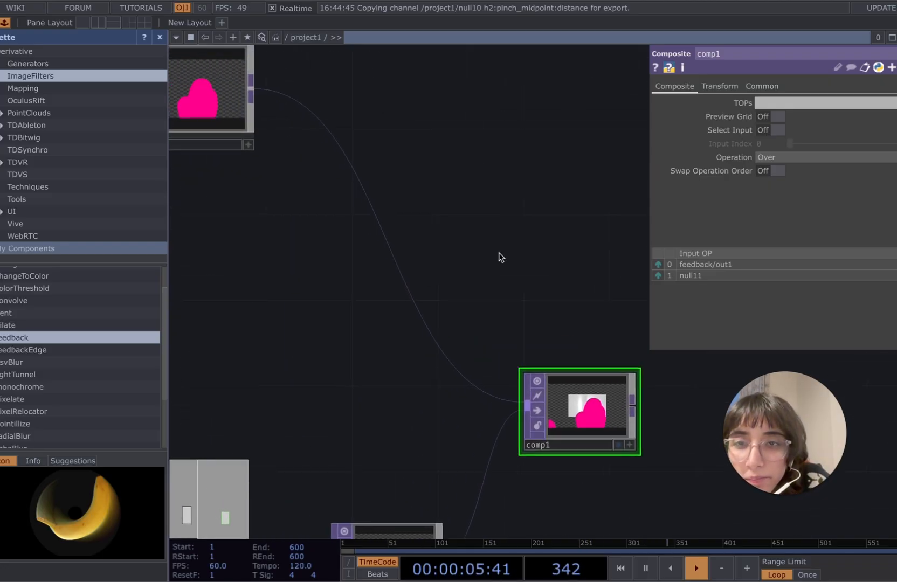
{"action": "scroll", "coordinate": [498, 257], "scroll_direction": "down", "scroll_amount": 3}
{"action": "left_click_drag", "start_coordinate": [300, 235], "coordinate": [393, 266]}
{"action": "scroll", "coordinate": [394, 266], "scroll_direction": "down", "scroll_amount": 3}
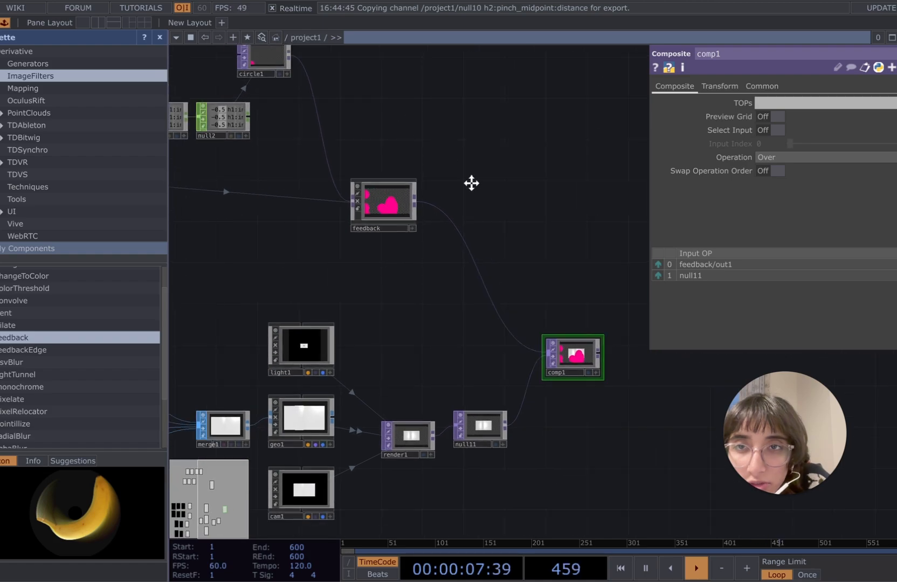
{"action": "left_click_drag", "start_coordinate": [472, 183], "coordinate": [566, 280]}
{"action": "left_click", "coordinate": [376, 149]}
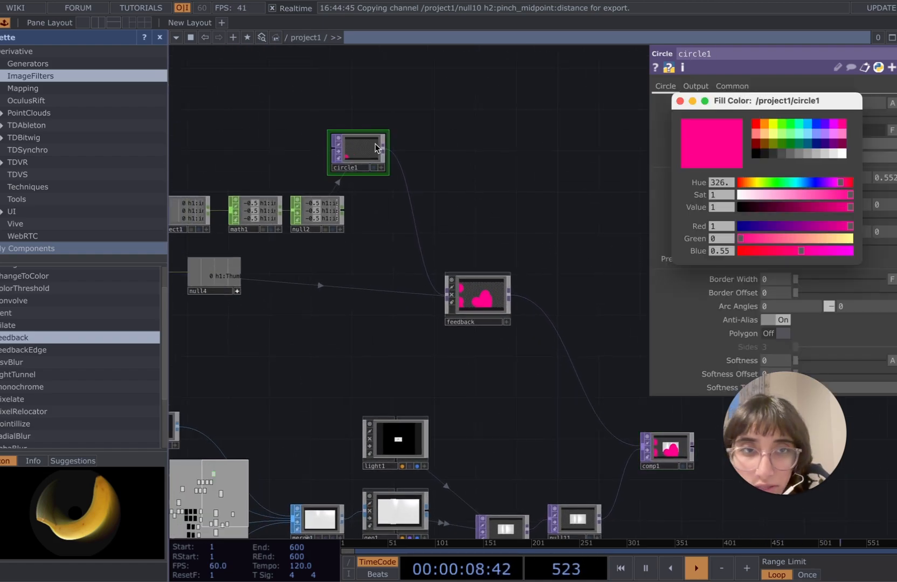
{"action": "left_click", "coordinate": [689, 101]}
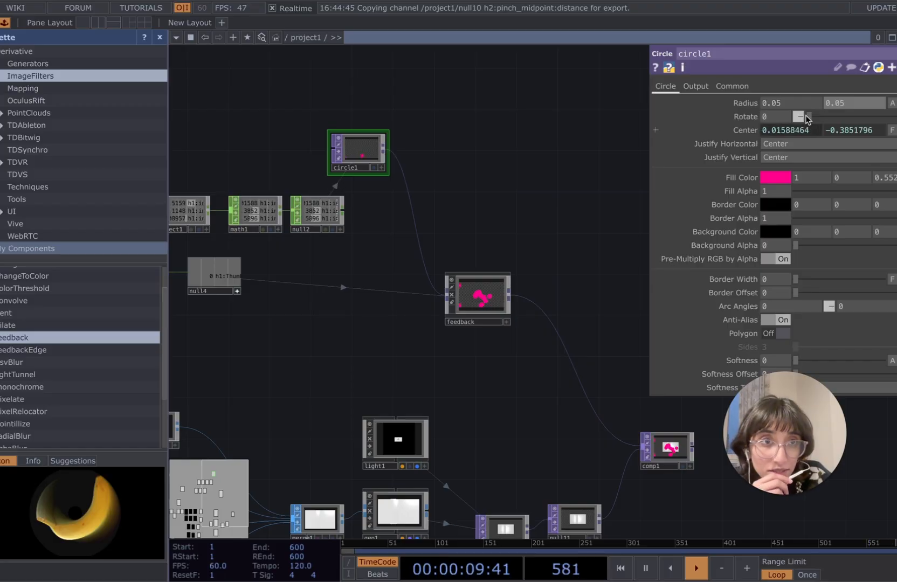
Step: Set both radius values of circle1 to 0.02
{"action": "type", "text": "2"}
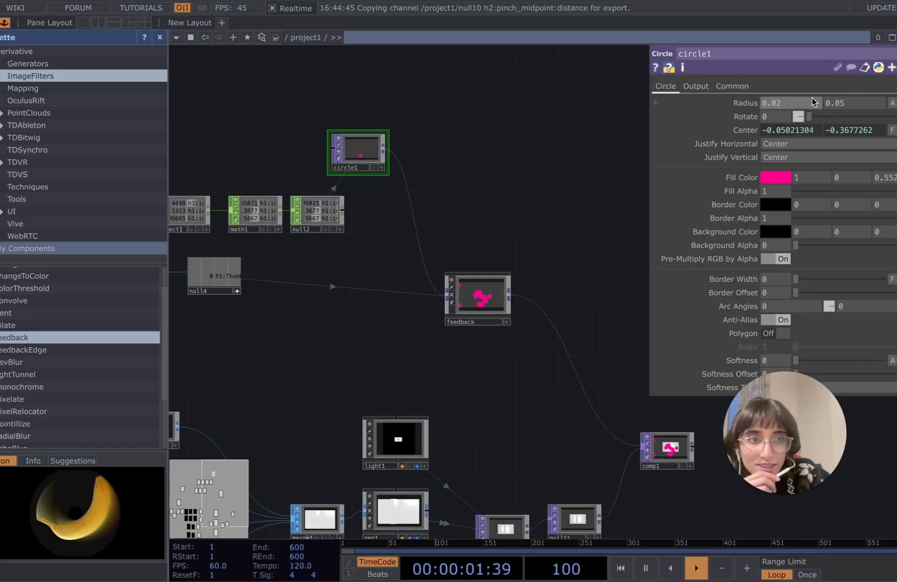
{"action": "left_click", "coordinate": [864, 100]}
{"action": "key", "text": "BackSpace"}
{"action": "type", "text": "2"}
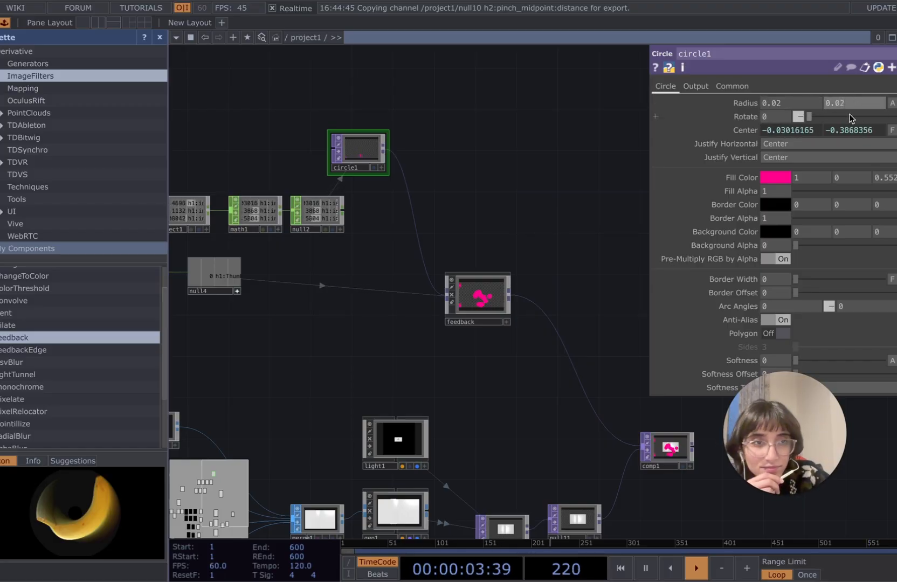
Step: Check the brush size in comp1 and set both radius values of circle1 to 0.01
{"action": "scroll", "coordinate": [553, 341], "scroll_direction": "up", "scroll_amount": 5}
{"action": "left_click_drag", "start_coordinate": [652, 444], "coordinate": [298, 122]}
{"action": "scroll", "coordinate": [497, 341], "scroll_direction": "up", "scroll_amount": 4}
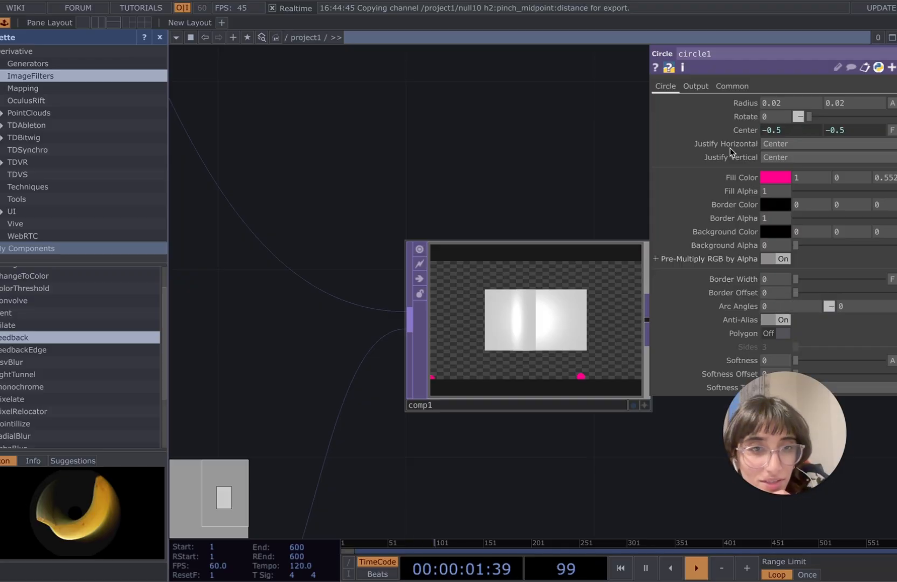
{"action": "left_click", "coordinate": [798, 104]}
{"action": "key", "text": "BackSpace"}
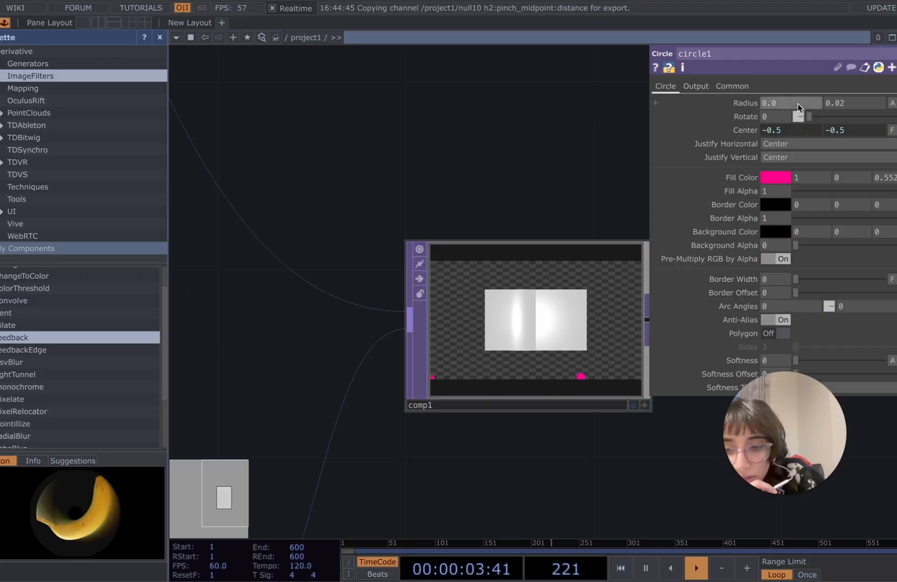
{"action": "type", "text": "1"}
{"action": "key", "text": "Return"}
{"action": "left_click", "coordinate": [860, 104]}
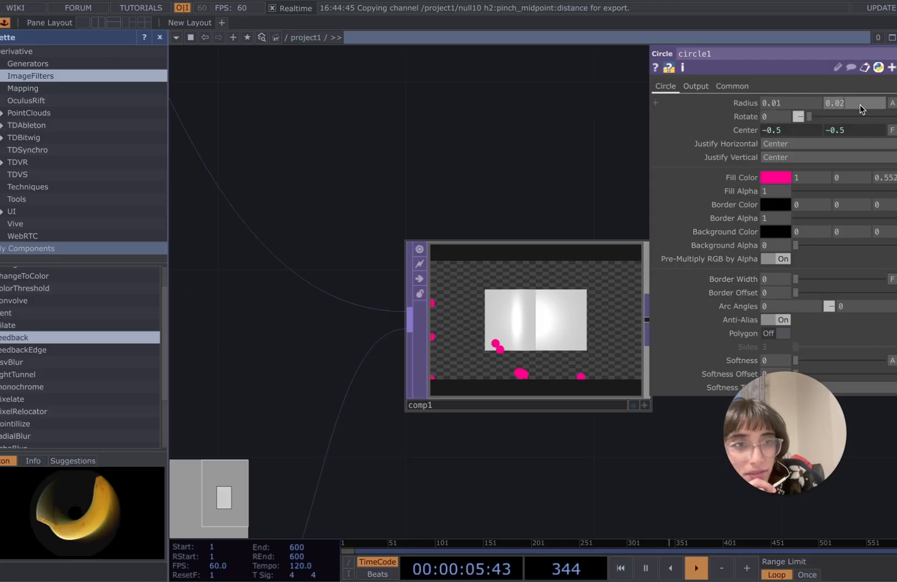
{"action": "key", "text": "BackSpace"}
{"action": "type", "text": "1"}
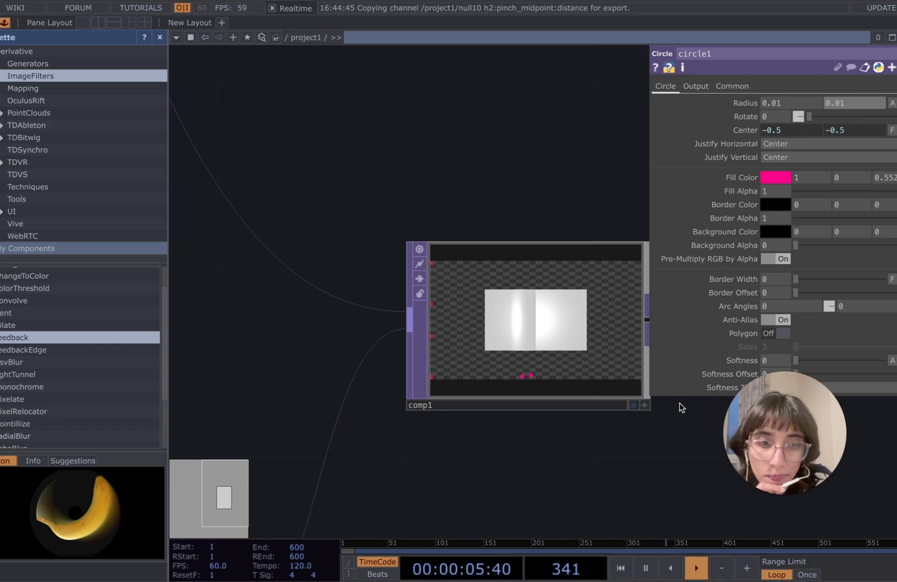
Step: Examine the drawn trail over the pages in comp1 and the page render in null11
{"action": "scroll", "coordinate": [494, 468], "scroll_direction": "down", "scroll_amount": 2}
{"action": "scroll", "coordinate": [494, 468], "scroll_direction": "down", "scroll_amount": 3}
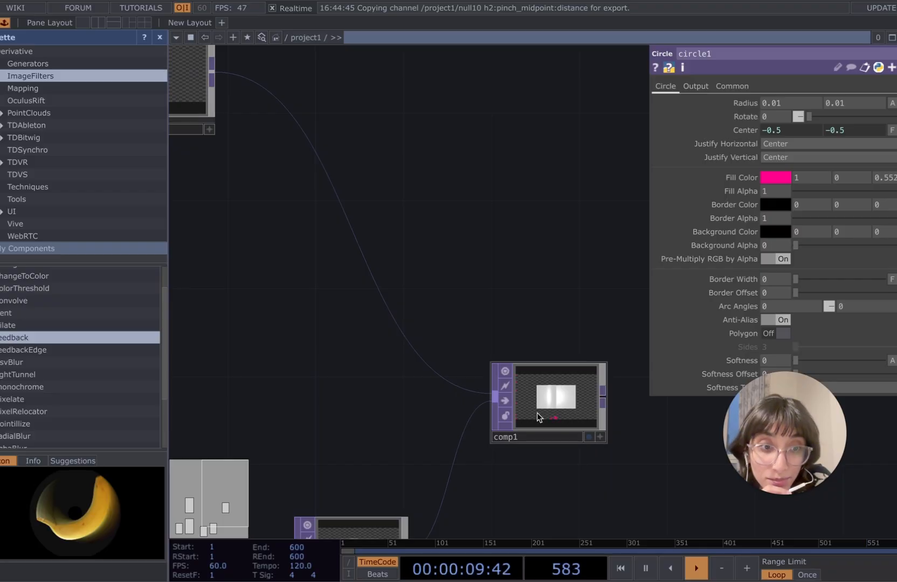
{"action": "scroll", "coordinate": [557, 471], "scroll_direction": "up", "scroll_amount": 3}
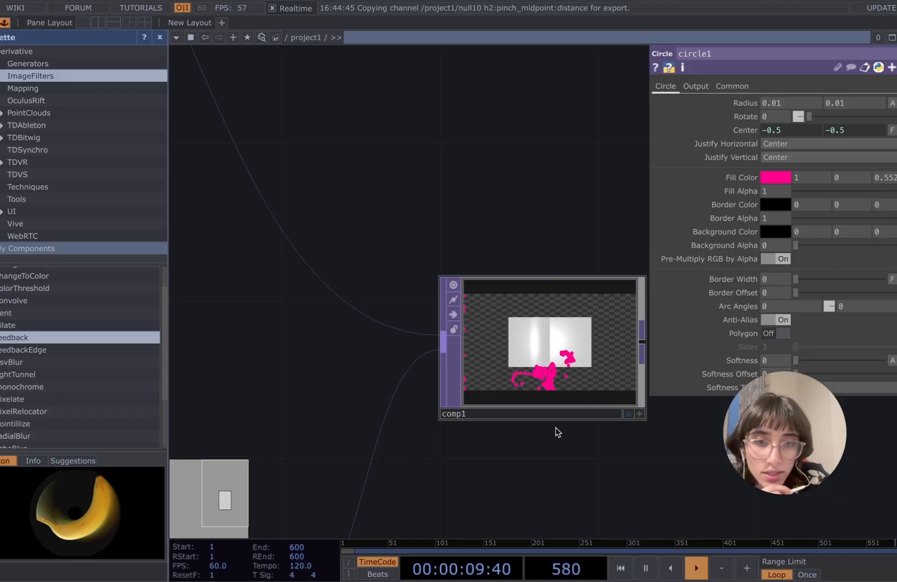
{"action": "scroll", "coordinate": [543, 480], "scroll_direction": "down", "scroll_amount": 3}
{"action": "left_click_drag", "start_coordinate": [542, 480], "coordinate": [541, 275]}
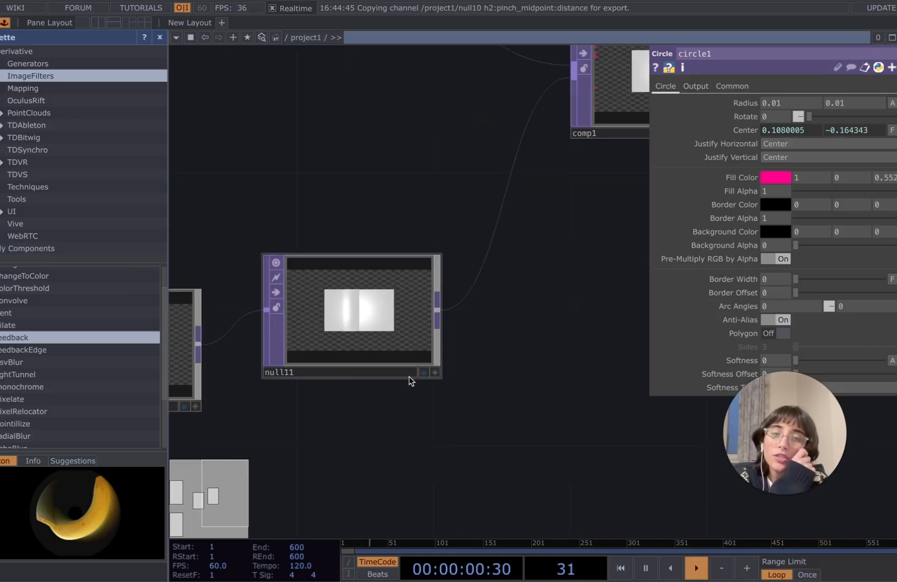
Step: Add a Phong material to the network in the empty area below merge1
{"action": "right_click", "coordinate": [321, 442]}
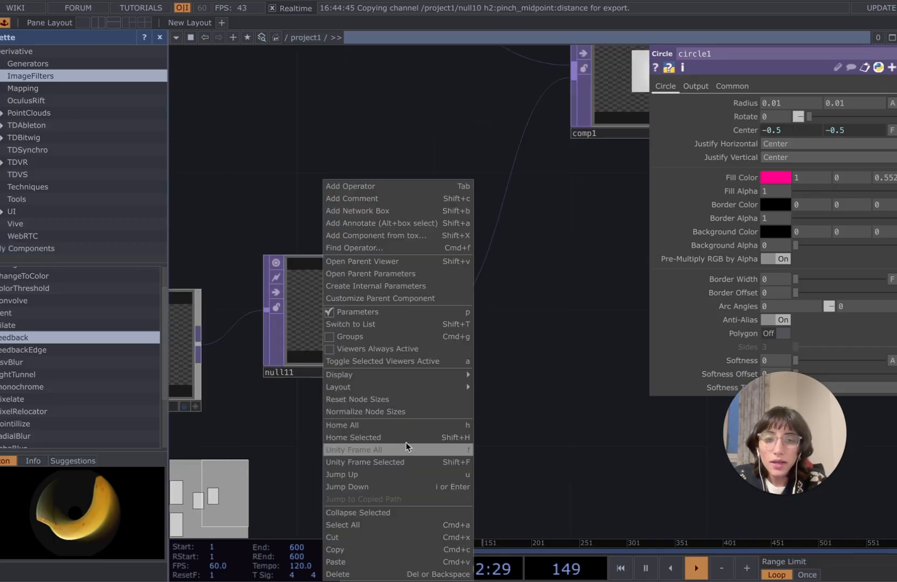
{"action": "left_click", "coordinate": [563, 427]}
{"action": "left_click_drag", "start_coordinate": [428, 476], "coordinate": [628, 384]}
{"action": "left_click_drag", "start_coordinate": [485, 415], "coordinate": [616, 418]}
{"action": "scroll", "coordinate": [563, 419], "scroll_direction": "down", "scroll_amount": 2}
{"action": "left_click_drag", "start_coordinate": [407, 414], "coordinate": [592, 371]}
{"action": "left_click_drag", "start_coordinate": [520, 392], "coordinate": [530, 373]}
{"action": "scroll", "coordinate": [587, 356], "scroll_direction": "down", "scroll_amount": 2}
{"action": "scroll", "coordinate": [565, 444], "scroll_direction": "down", "scroll_amount": 2}
{"action": "scroll", "coordinate": [530, 374], "scroll_direction": "down", "scroll_amount": 1}
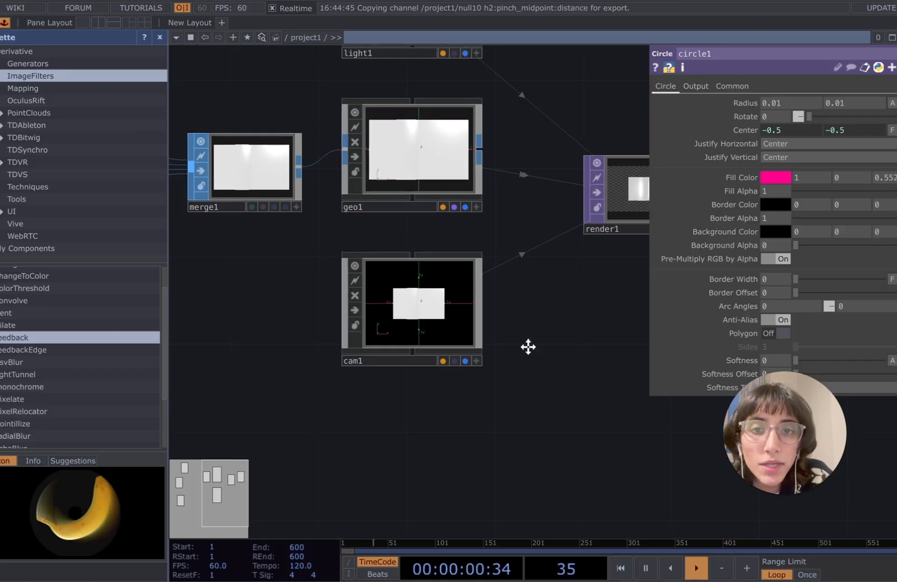
{"action": "left_click_drag", "start_coordinate": [534, 318], "coordinate": [528, 362]}
{"action": "middle_click_drag", "start_coordinate": [454, 425], "coordinate": [337, 407]}
{"action": "left_click_drag", "start_coordinate": [360, 342], "coordinate": [435, 275]}
{"action": "key", "text": "Tab"}
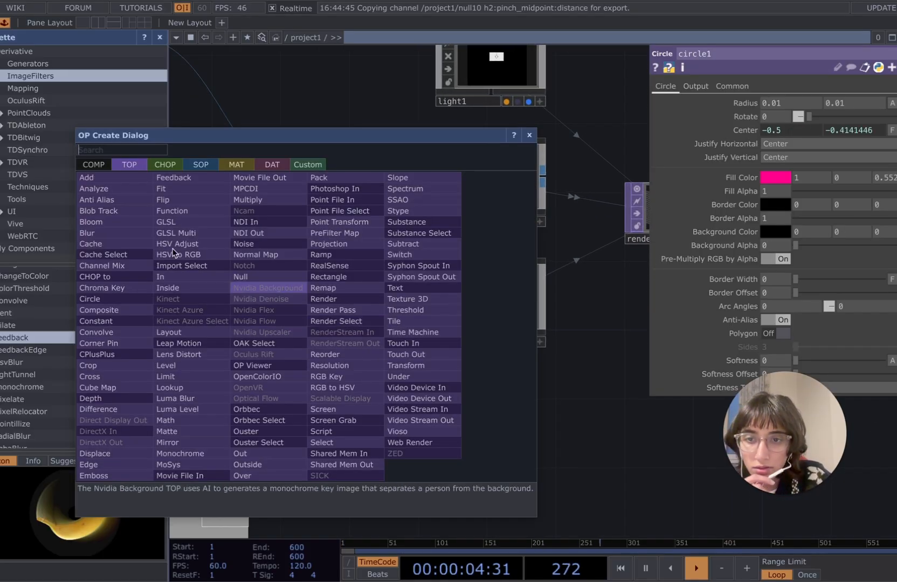
{"action": "type", "text": "phon"}
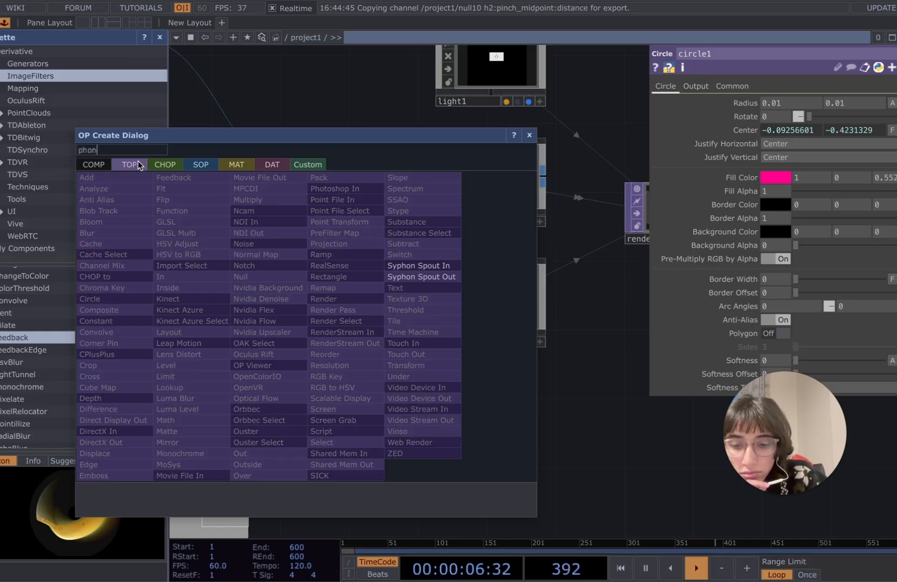
{"action": "left_click", "coordinate": [236, 164]}
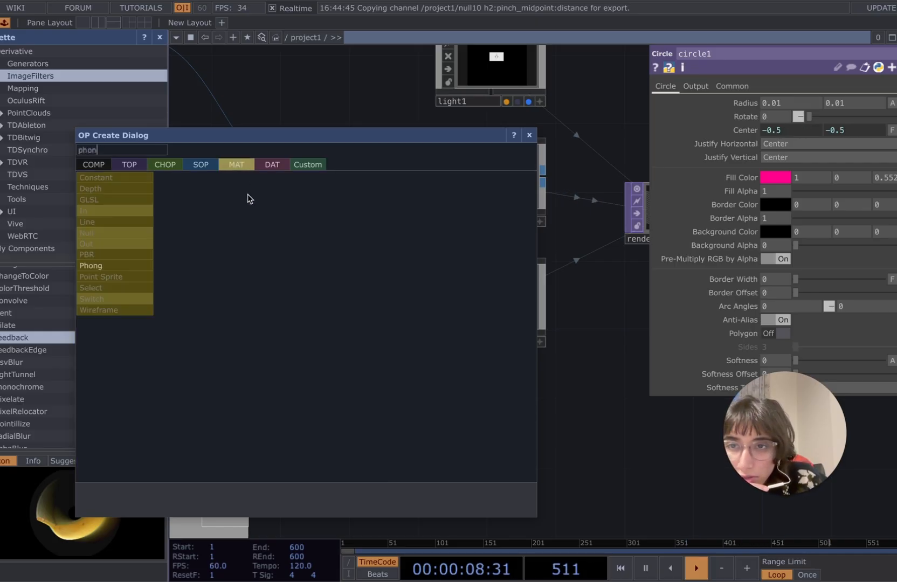
{"action": "left_click", "coordinate": [124, 264]}
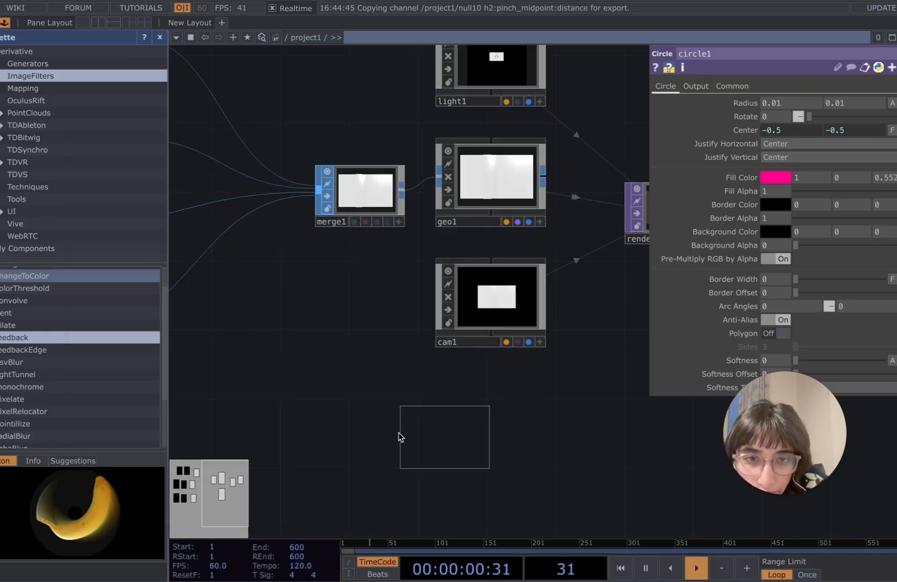
{"action": "left_click", "coordinate": [321, 337]}
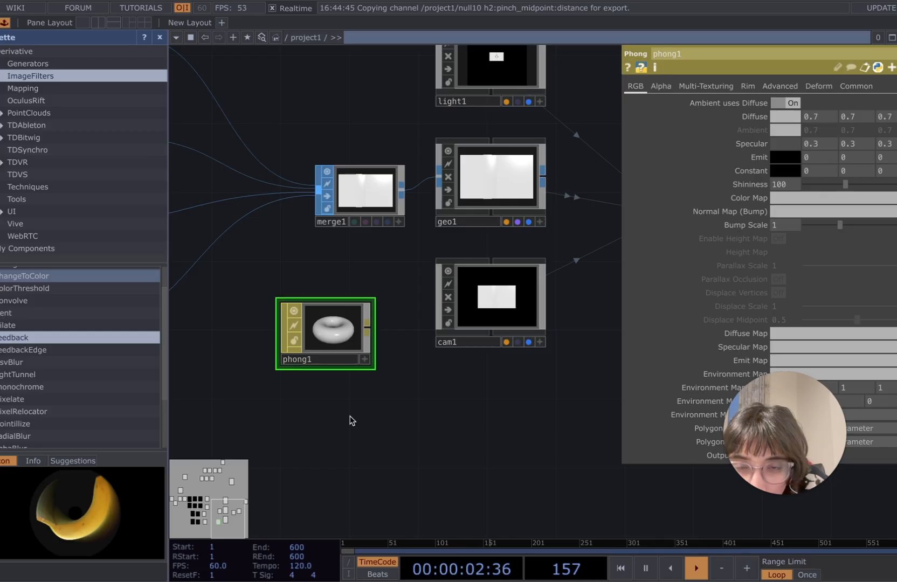
Step: Add a Null material fed by phong1's output and place it beside phong1, below cam1
{"action": "scroll", "coordinate": [350, 418], "scroll_direction": "up", "scroll_amount": 2}
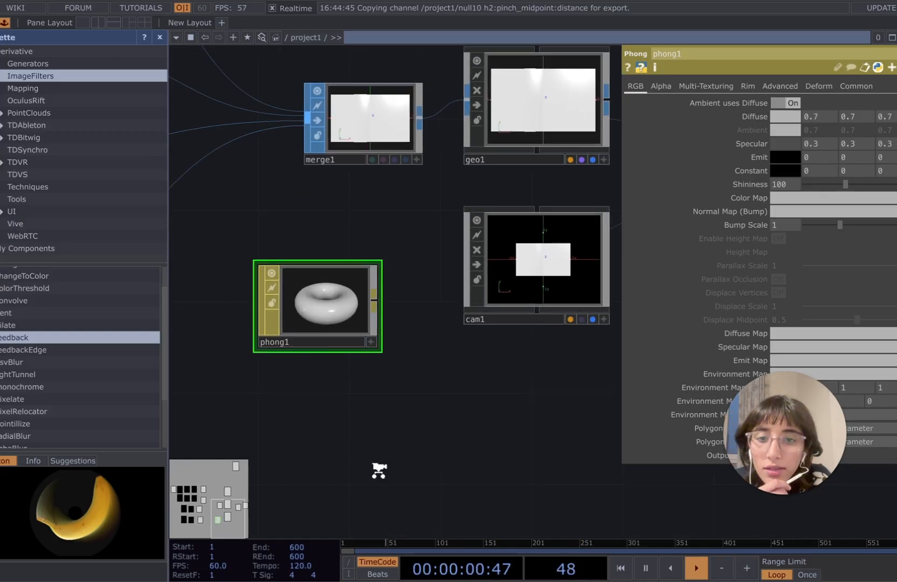
{"action": "scroll", "coordinate": [379, 470], "scroll_direction": "up", "scroll_amount": 2}
{"action": "left_click_drag", "start_coordinate": [348, 429], "coordinate": [394, 397]}
{"action": "scroll", "coordinate": [417, 412], "scroll_direction": "down", "scroll_amount": 3}
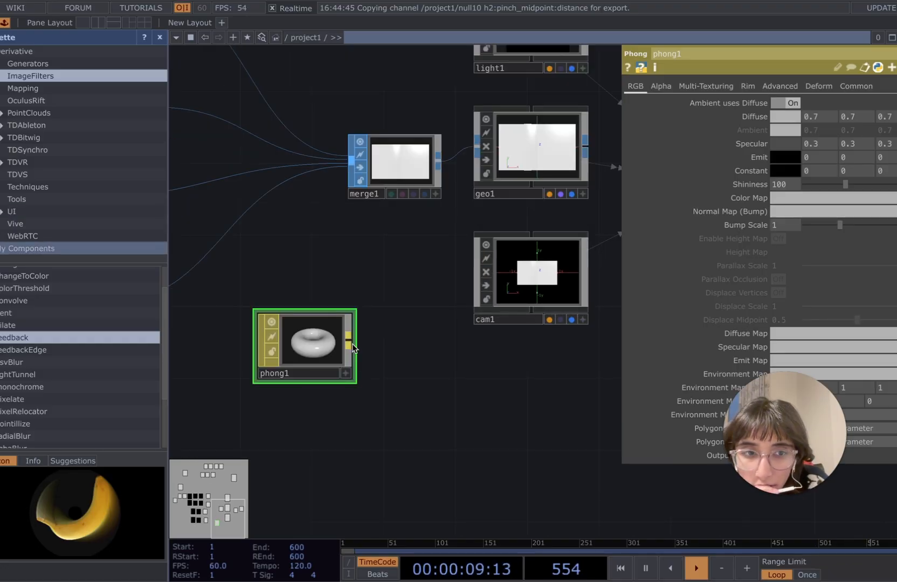
{"action": "right_click", "coordinate": [352, 346]}
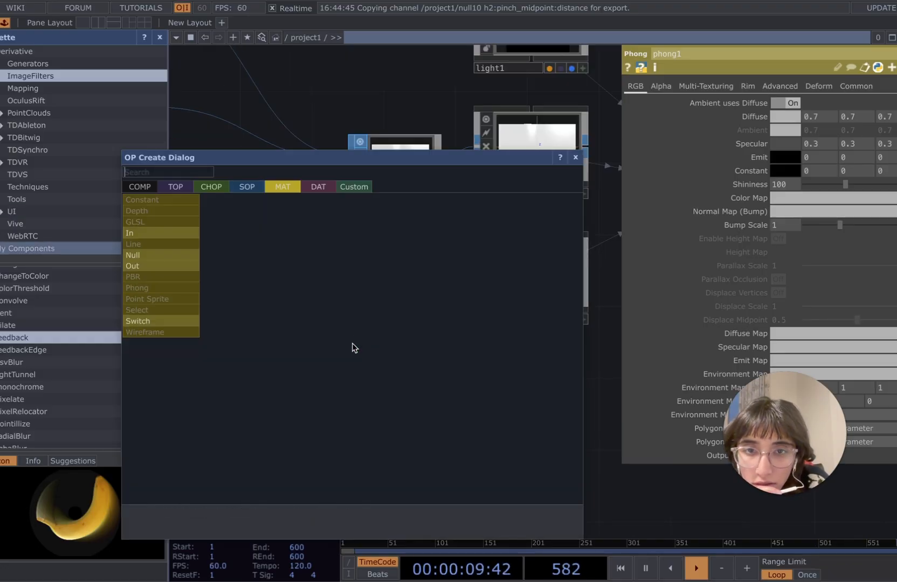
{"action": "left_click", "coordinate": [142, 254]}
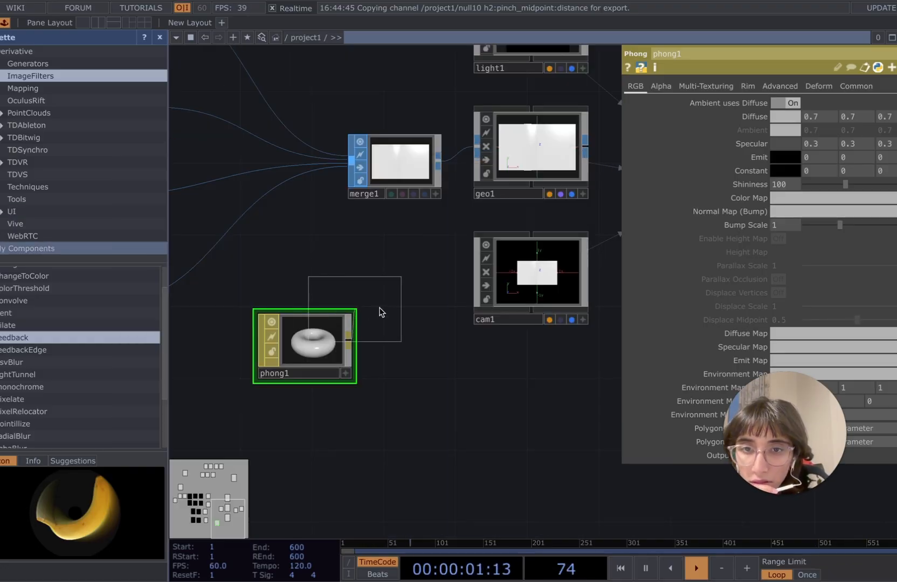
{"action": "left_click", "coordinate": [411, 278]}
{"action": "left_click_drag", "start_coordinate": [395, 278], "coordinate": [405, 386]}
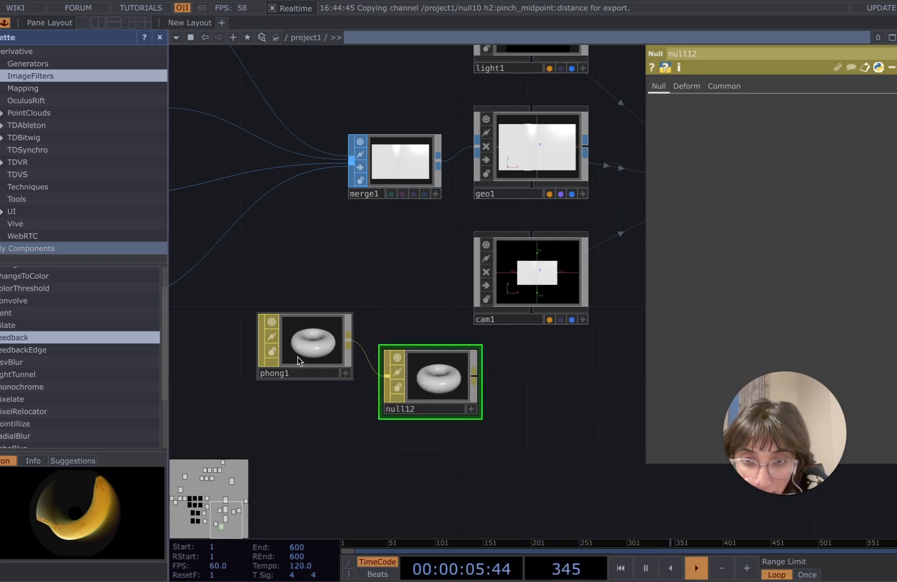
Step: Assign null12 as the Material of geo1 and turn off the viewers of null12 and phong1
{"action": "left_click", "coordinate": [323, 360]}
{"action": "left_click", "coordinate": [429, 380]}
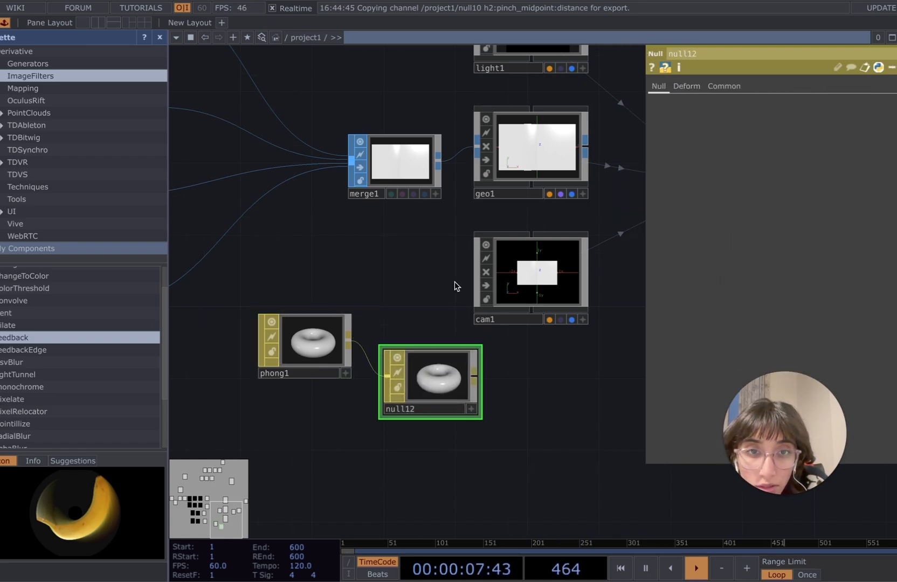
{"action": "left_click_drag", "start_coordinate": [456, 362], "coordinate": [536, 162]}
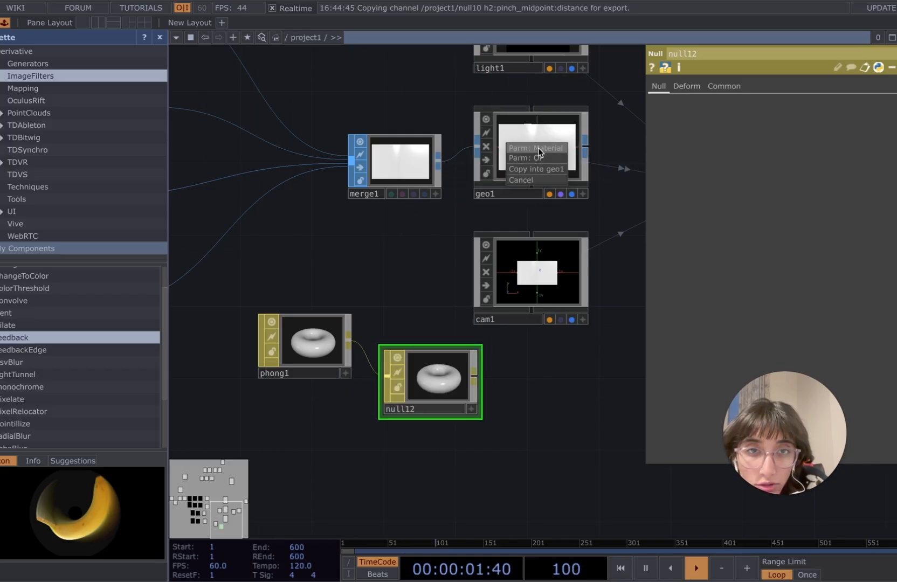
{"action": "left_click", "coordinate": [539, 151]}
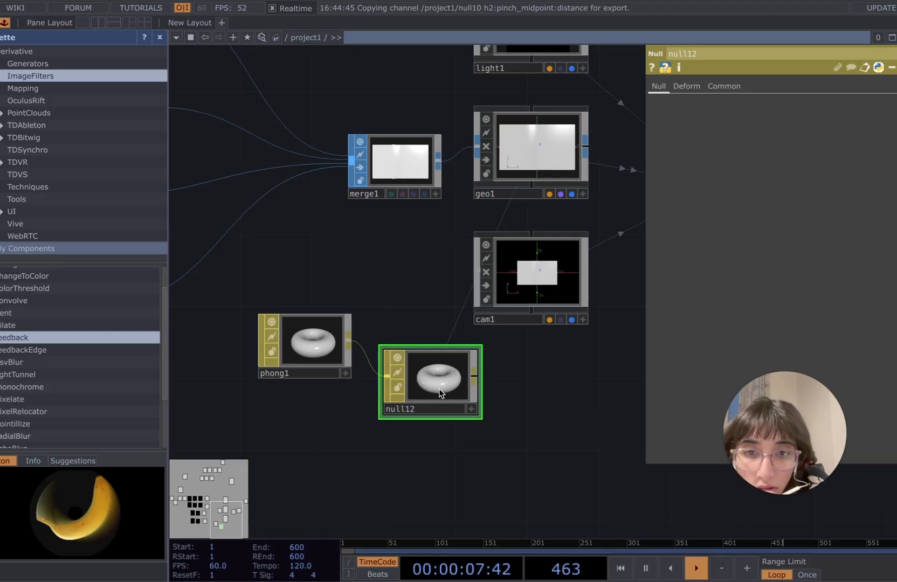
{"action": "left_click", "coordinate": [396, 358]}
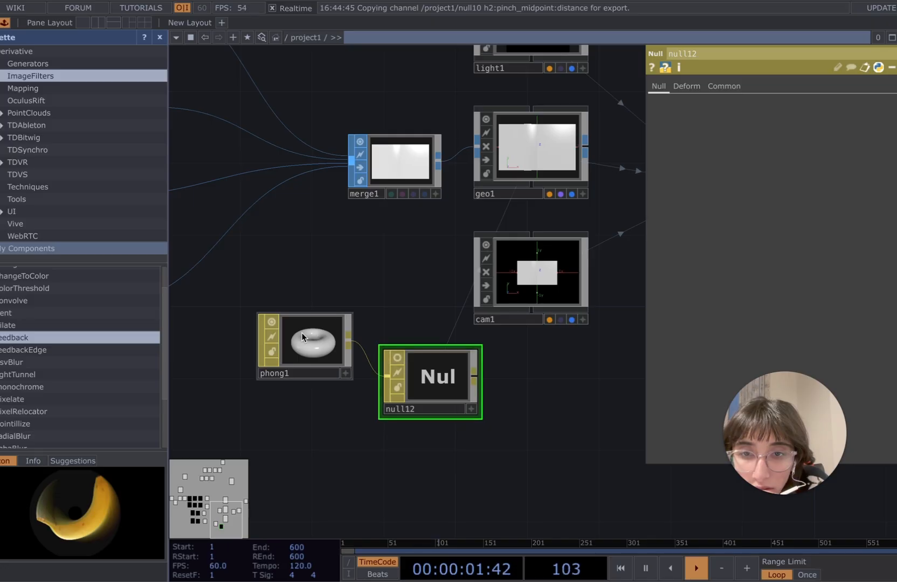
{"action": "left_click", "coordinate": [271, 323]}
Step: Try a turquoise diffuse color (red 0, green 1, blue 0.72) on phong1 and check it in render1
{"action": "left_click", "coordinate": [300, 345]}
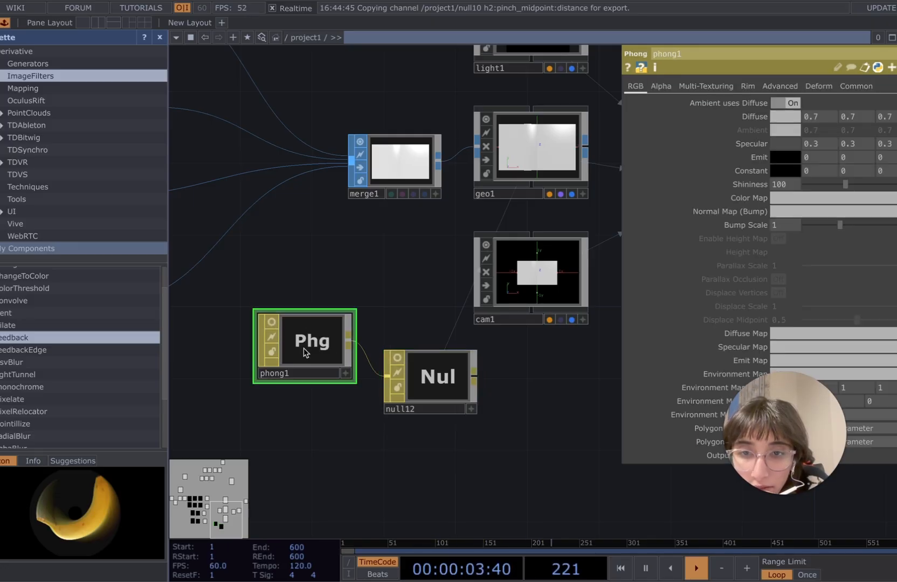
{"action": "left_click", "coordinate": [780, 117]}
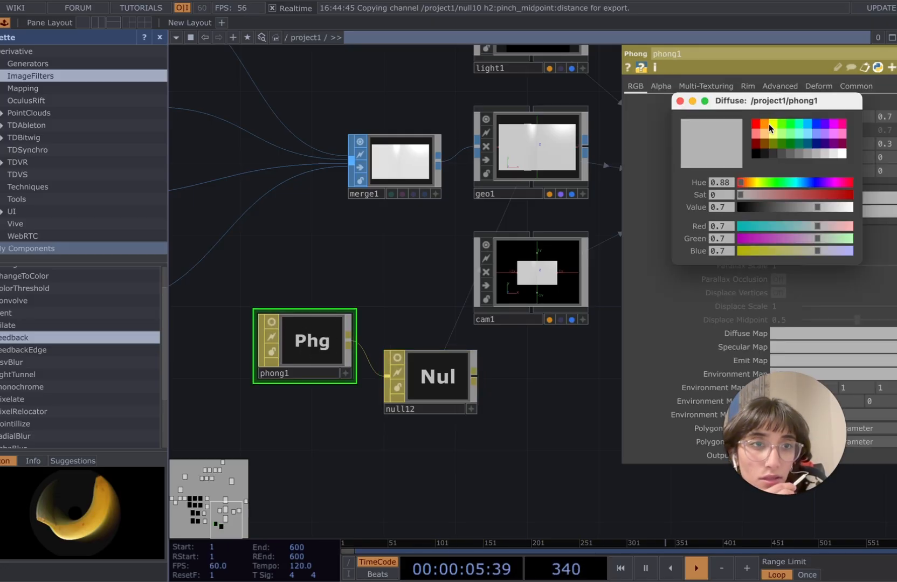
{"action": "left_click", "coordinate": [769, 124]}
{"action": "left_click", "coordinate": [801, 125]}
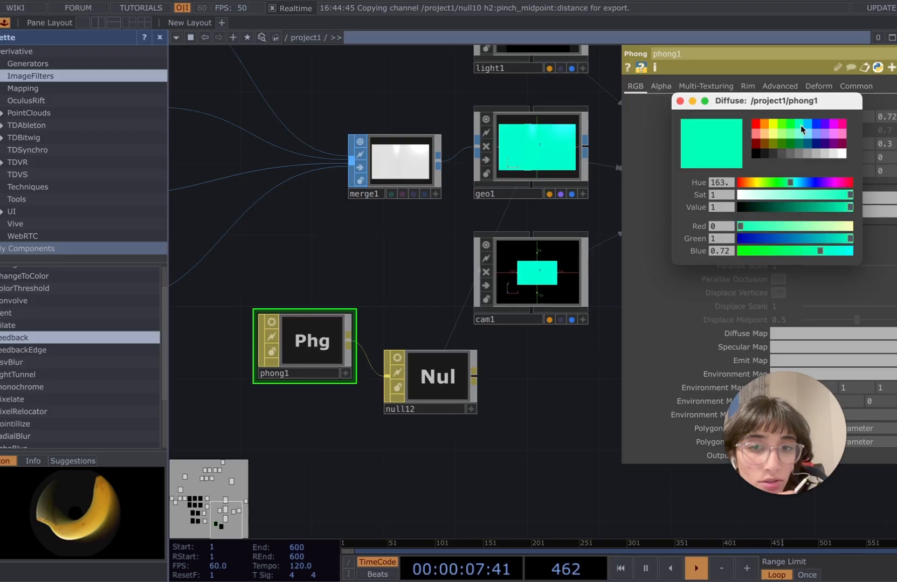
{"action": "scroll", "coordinate": [554, 331], "scroll_direction": "down", "scroll_amount": 5}
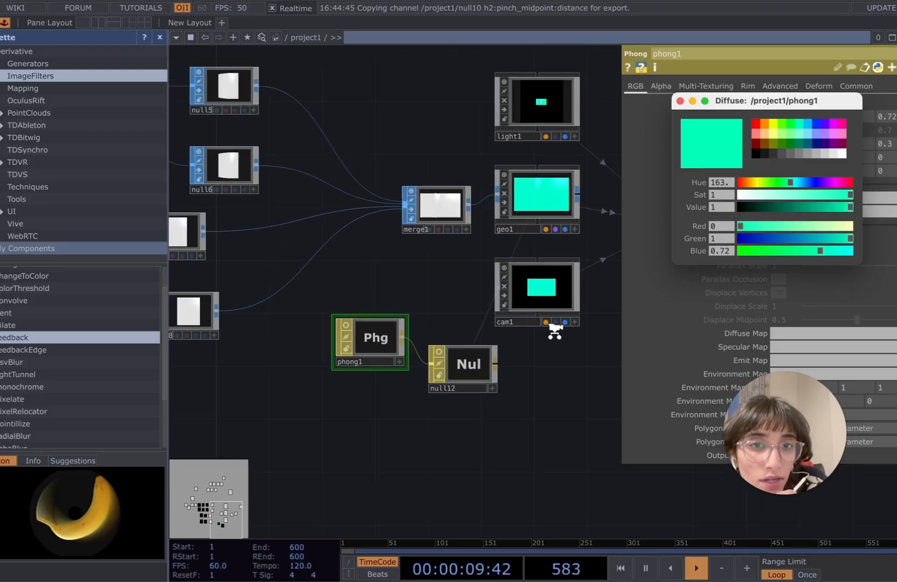
{"action": "left_click_drag", "start_coordinate": [562, 361], "coordinate": [430, 408]}
{"action": "scroll", "coordinate": [430, 408], "scroll_direction": "up", "scroll_amount": 2}
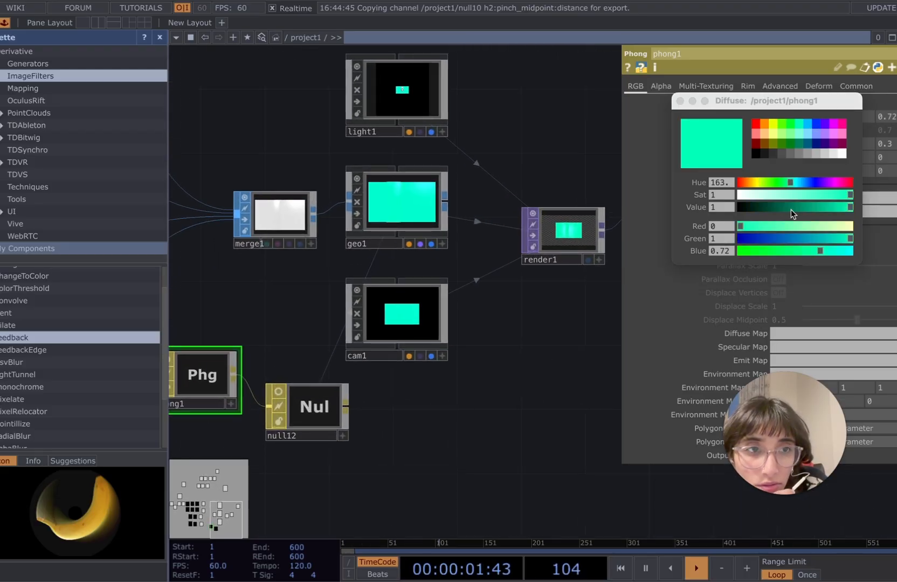
Step: Try a yellow diffuse color (red 0.91, green 1, blue 0) with a shininess of 112 on phong1
{"action": "left_click", "coordinate": [772, 124]}
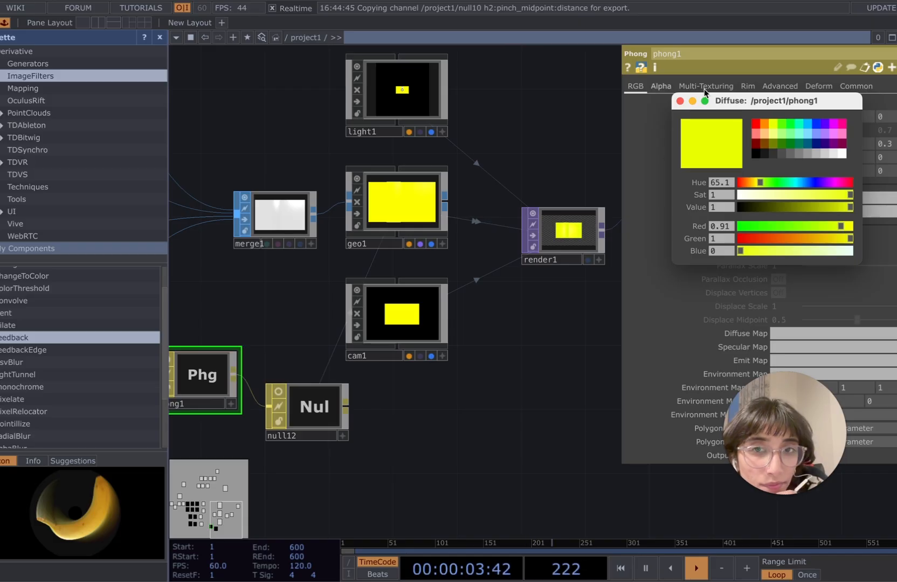
{"action": "left_click", "coordinate": [679, 102]}
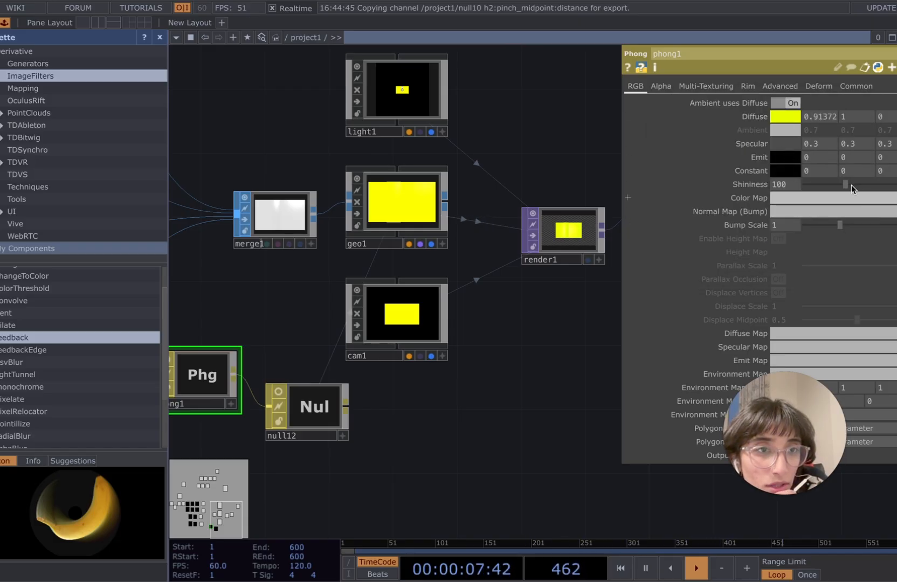
{"action": "left_click_drag", "start_coordinate": [846, 184], "coordinate": [830, 184]}
{"action": "scroll", "coordinate": [530, 336], "scroll_direction": "up", "scroll_amount": 2}
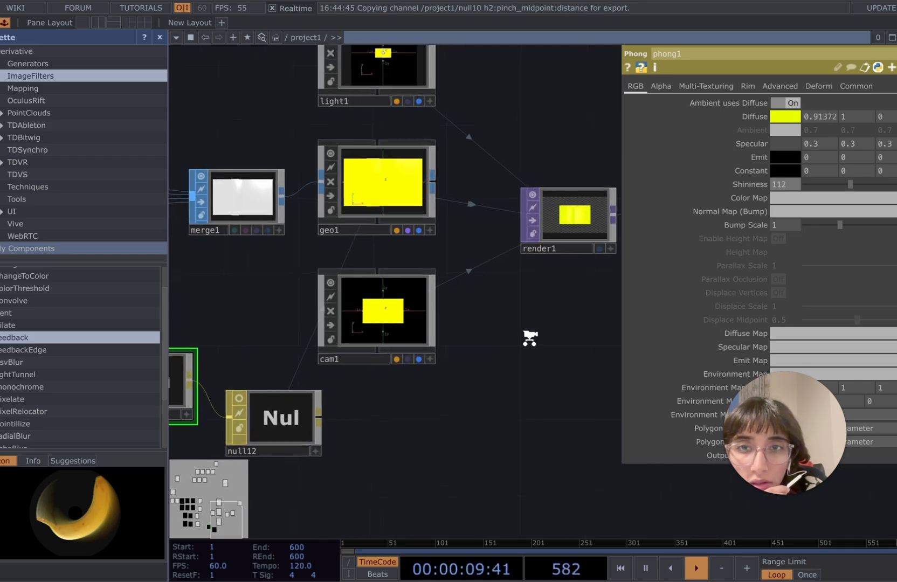
{"action": "scroll", "coordinate": [534, 346], "scroll_direction": "down", "scroll_amount": 5}
{"action": "scroll", "coordinate": [471, 254], "scroll_direction": "up", "scroll_amount": 6}
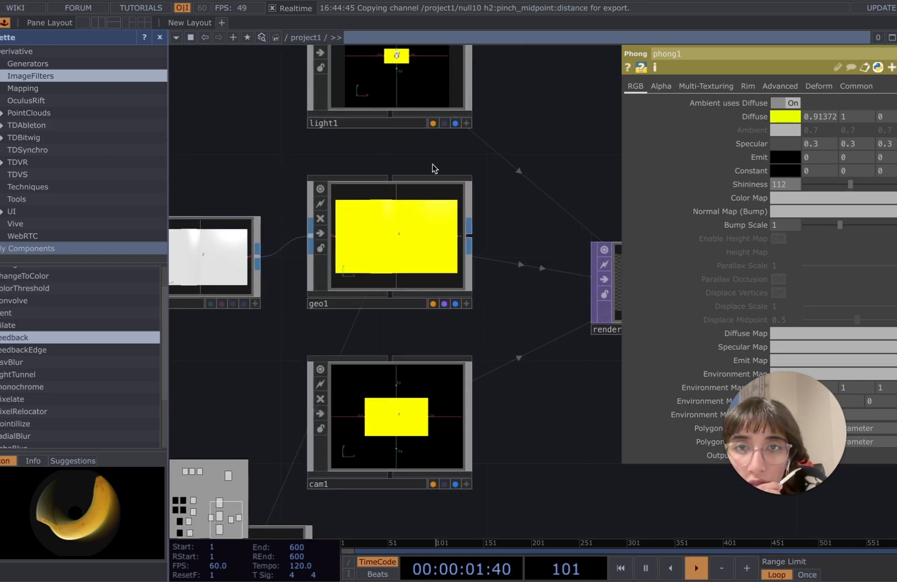
{"action": "scroll", "coordinate": [431, 164], "scroll_direction": "down", "scroll_amount": 4}
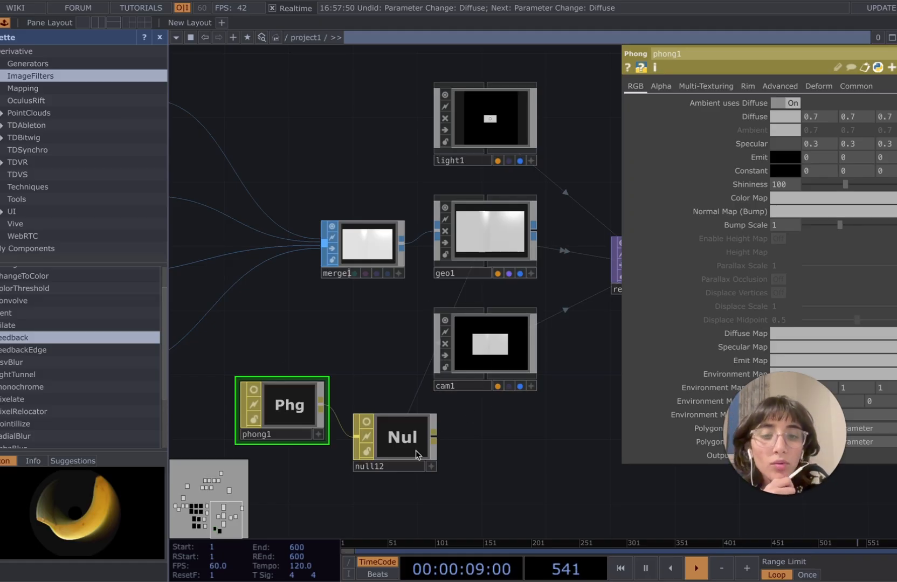
Step: Try a magenta diffuse color (red 0.90, green 0, blue 1) on phong1
{"action": "left_click", "coordinate": [782, 117]}
{"action": "left_click", "coordinate": [774, 123]}
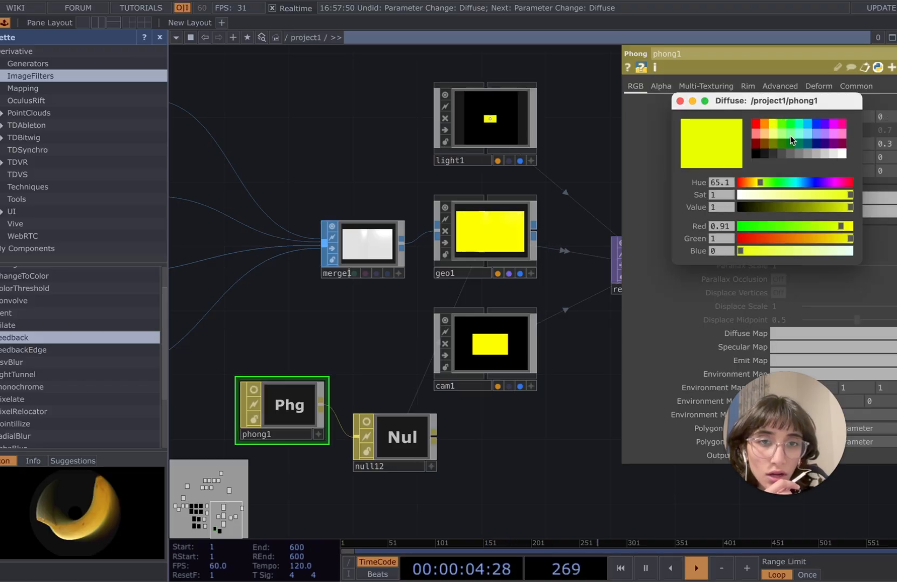
{"action": "left_click", "coordinate": [835, 128]}
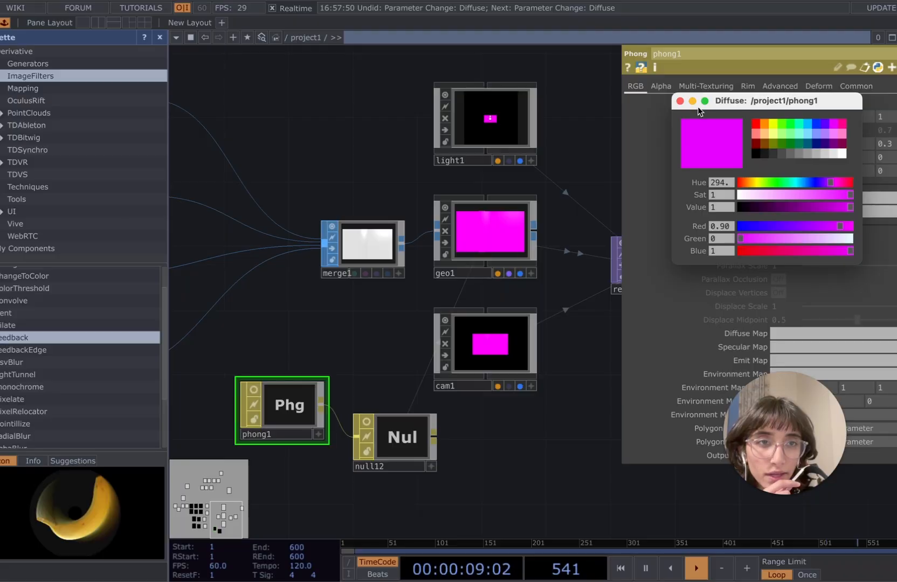
{"action": "left_click", "coordinate": [679, 101]}
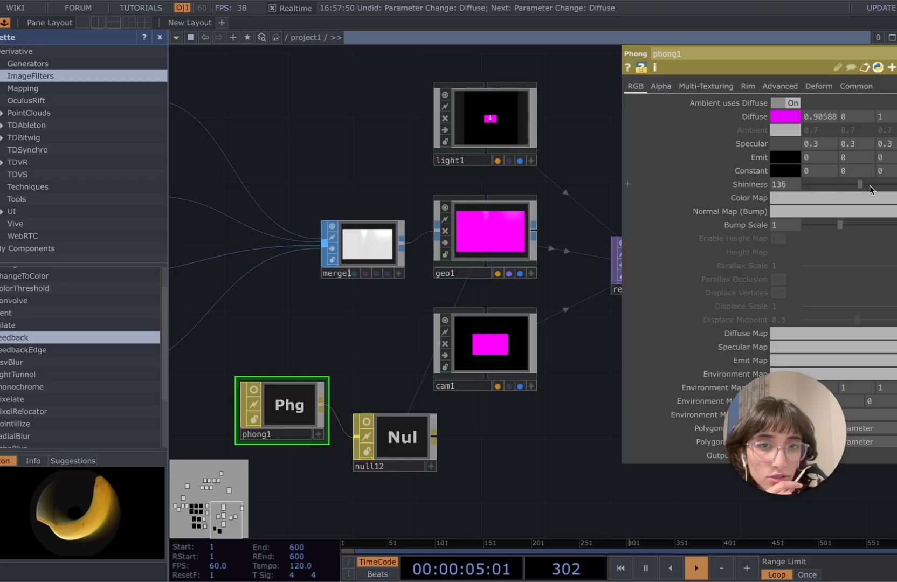
Step: Try a shininess of 77 on phong1 and examine the shading of the pages in cam1
{"action": "left_click_drag", "start_coordinate": [835, 184], "coordinate": [838, 184]}
{"action": "scroll", "coordinate": [367, 442], "scroll_direction": "up", "scroll_amount": 3}
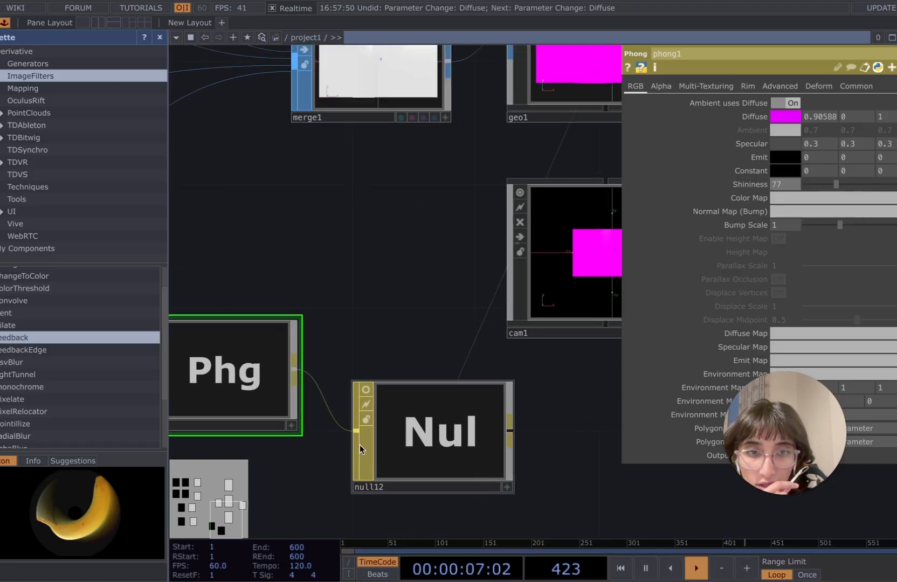
{"action": "left_click_drag", "start_coordinate": [573, 370], "coordinate": [411, 404]}
{"action": "scroll", "coordinate": [312, 395], "scroll_direction": "up", "scroll_amount": 4}
{"action": "scroll", "coordinate": [412, 405], "scroll_direction": "down", "scroll_amount": 2}
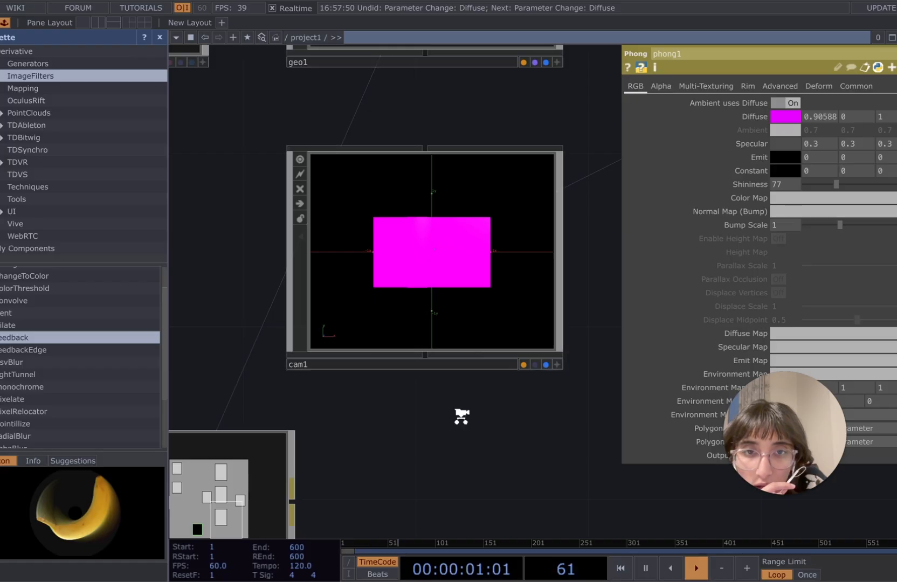
{"action": "scroll", "coordinate": [461, 415], "scroll_direction": "down", "scroll_amount": 5}
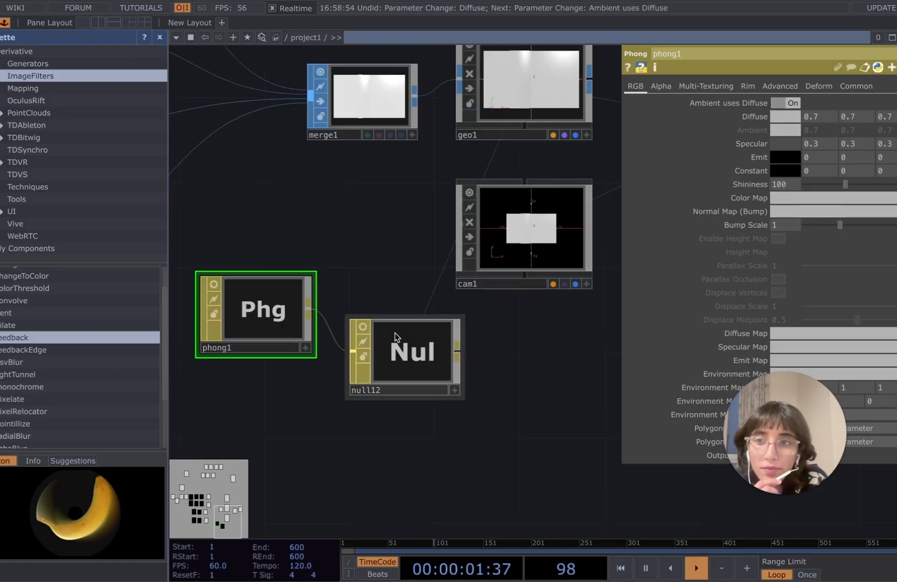
Step: Set phong1's diffuse color to hot pink (red 1, green 0, blue 0.55)
{"action": "left_click_drag", "start_coordinate": [520, 426], "coordinate": [492, 464]}
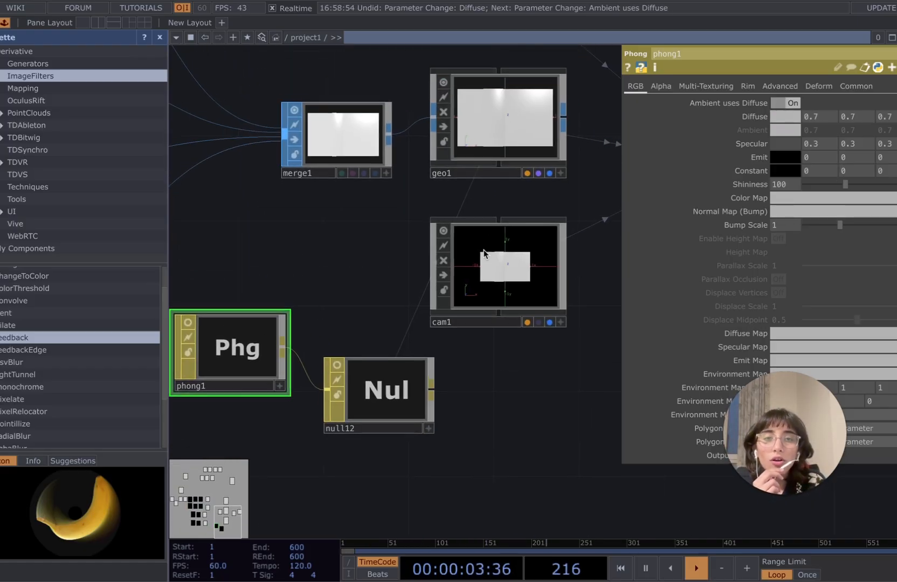
{"action": "left_click", "coordinate": [784, 116]}
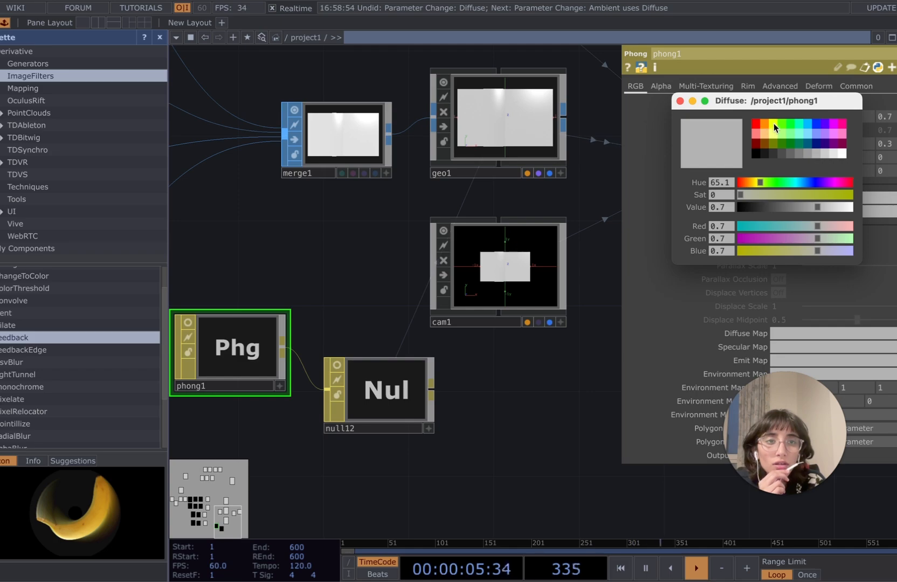
{"action": "left_click", "coordinate": [774, 123]}
{"action": "left_click", "coordinate": [834, 127]}
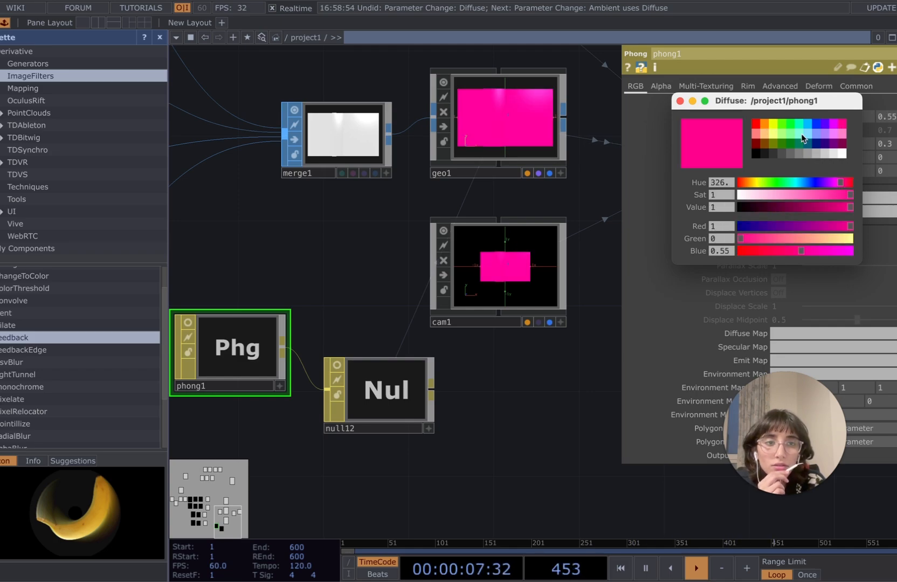
Step: Try a yellow diffuse color (red 0.91, green 1, blue 0) on phong1 and undo the recent diffuse color changes
{"action": "left_click", "coordinate": [769, 123]}
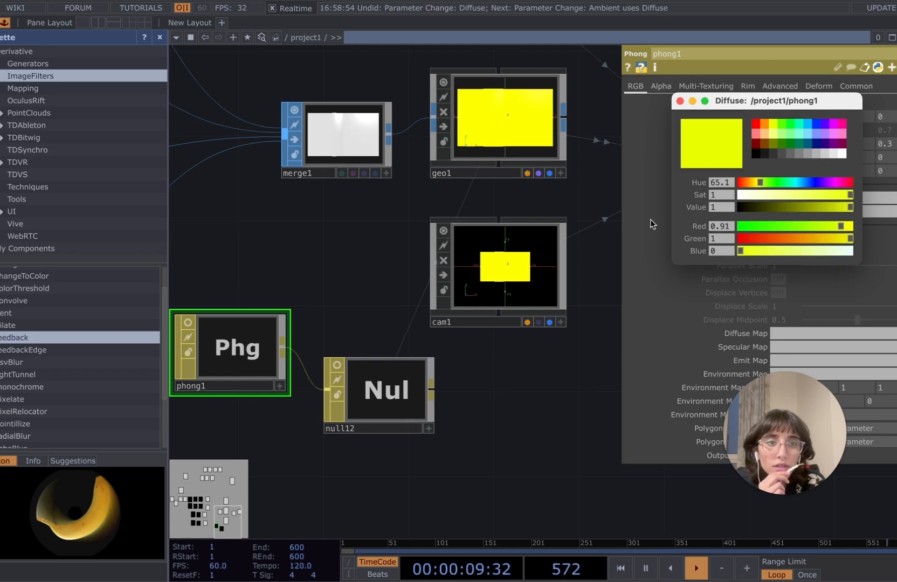
{"action": "left_click", "coordinate": [555, 449]}
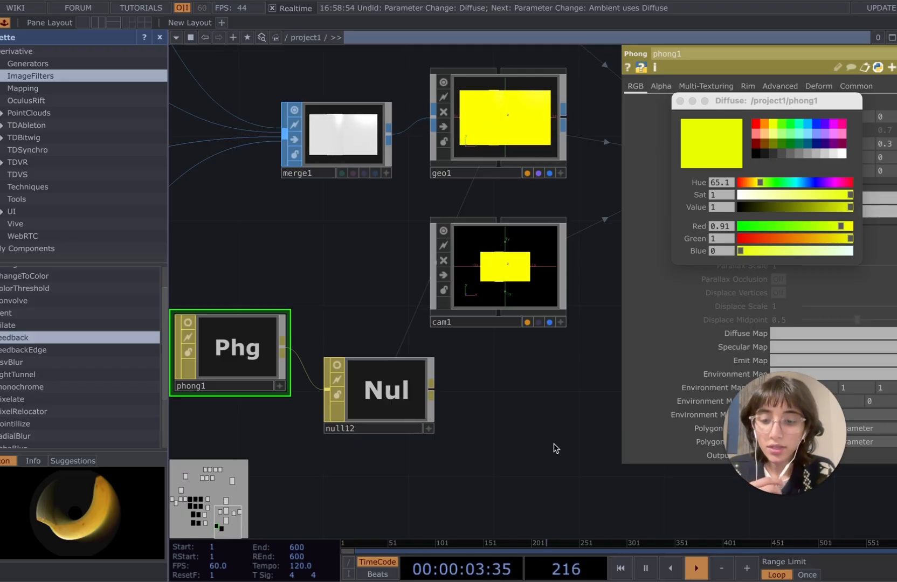
{"action": "key", "text": "ctrl+z"}
{"action": "key", "text": "ctrl+z"}
{"action": "key", "text": "ctrl+z"}
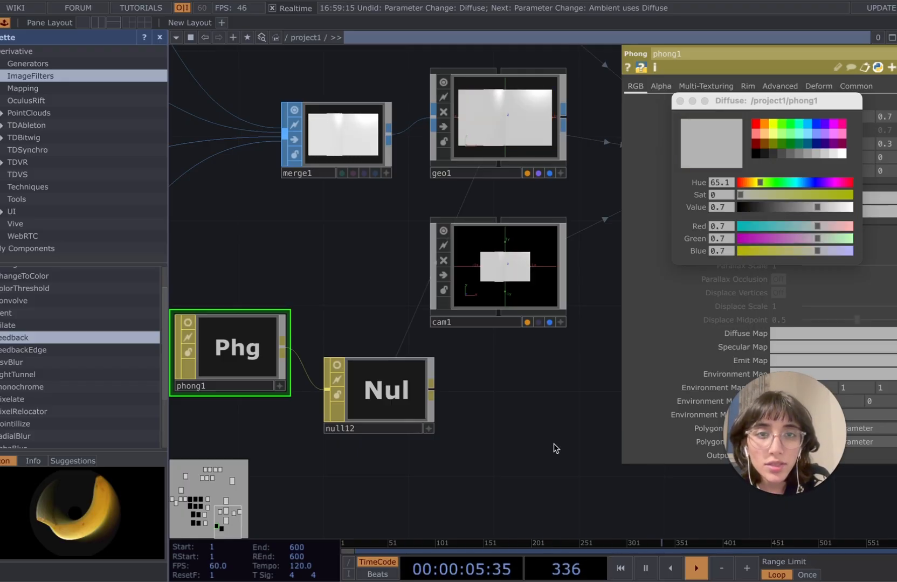
Step: Add a Noise TOP to the network and place it directly below phong1
{"action": "scroll", "coordinate": [480, 431], "scroll_direction": "down", "scroll_amount": 1}
{"action": "left_click_drag", "start_coordinate": [502, 416], "coordinate": [578, 346]}
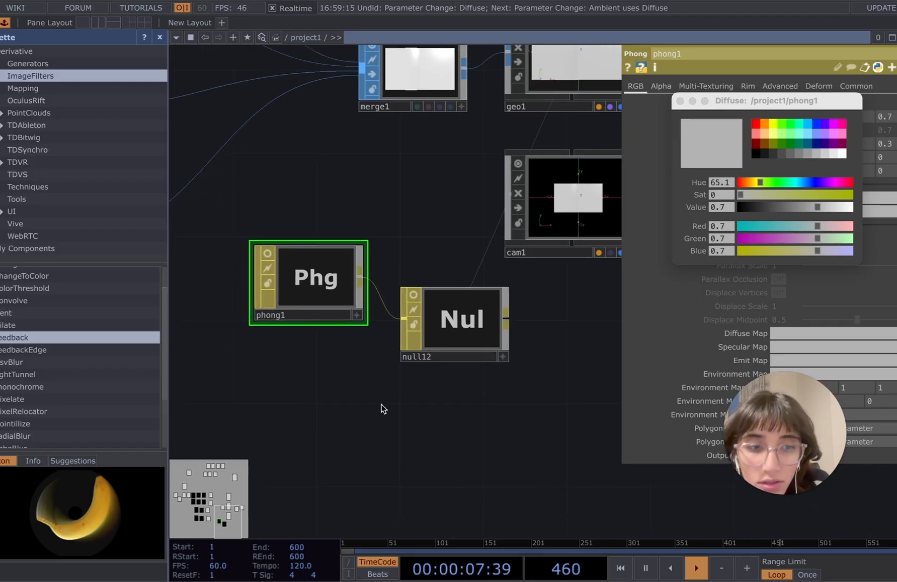
{"action": "key", "text": "Tab"}
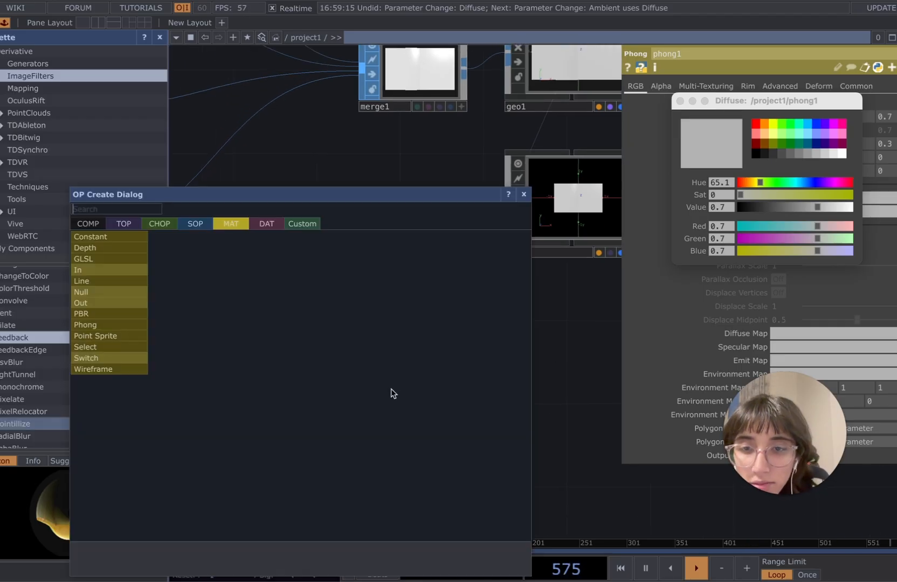
{"action": "left_click", "coordinate": [124, 223]}
{"action": "type", "text": "noise"}
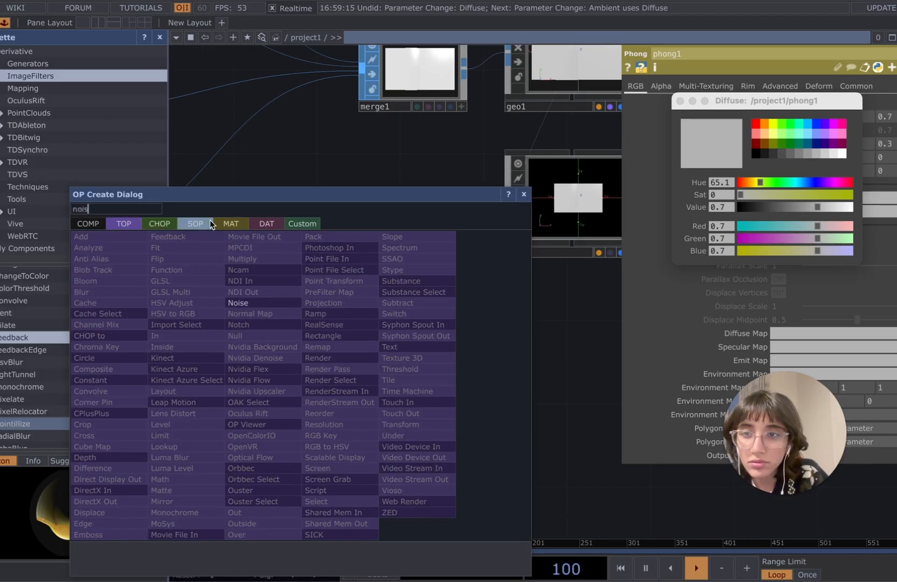
{"action": "key", "text": "Return"}
{"action": "left_click_drag", "start_coordinate": [193, 218], "coordinate": [318, 405]}
{"action": "left_click_drag", "start_coordinate": [275, 446], "coordinate": [254, 425]}
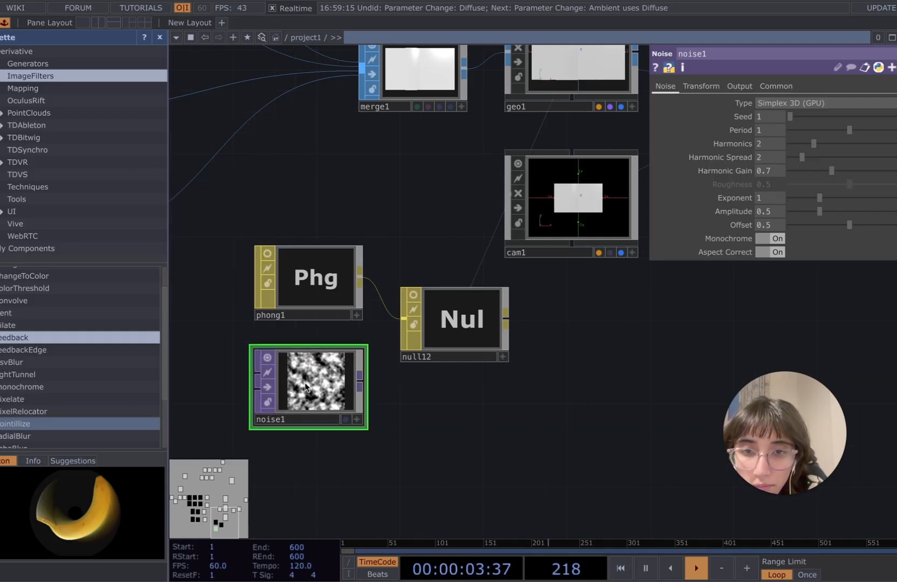
Step: Set noise1's period to 0, harmonics to 1 and exponent to 1.23 for a fine grain
{"action": "left_click", "coordinate": [713, 88]}
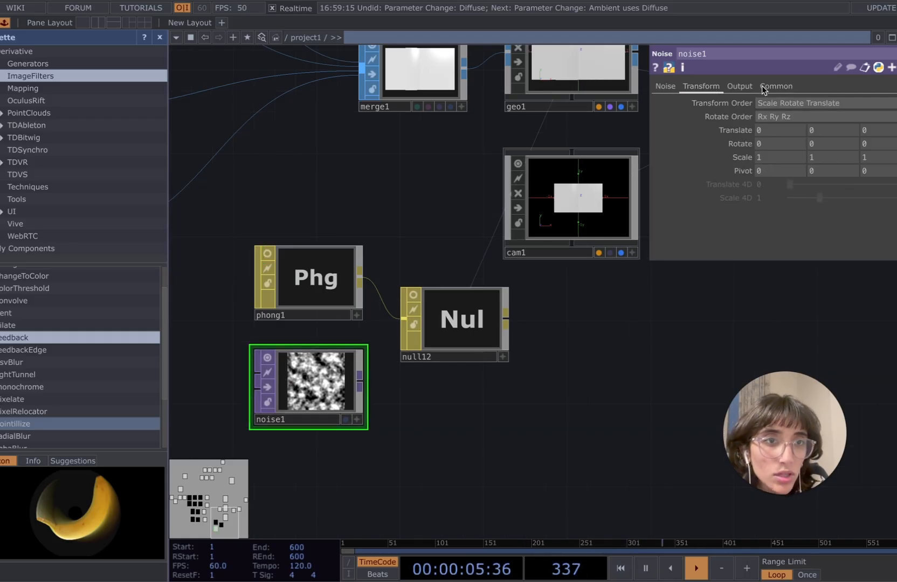
{"action": "left_click", "coordinate": [672, 85]}
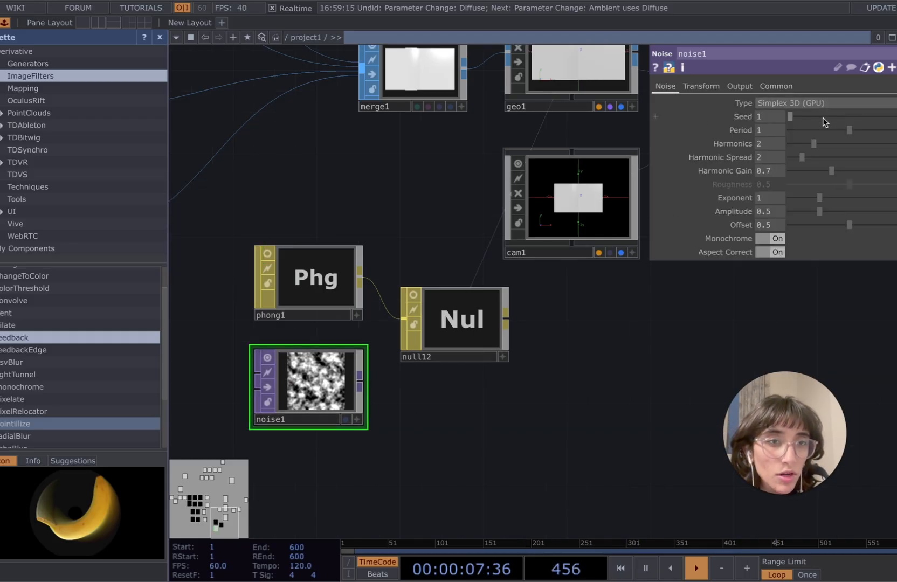
{"action": "left_click_drag", "start_coordinate": [847, 132], "coordinate": [795, 143]}
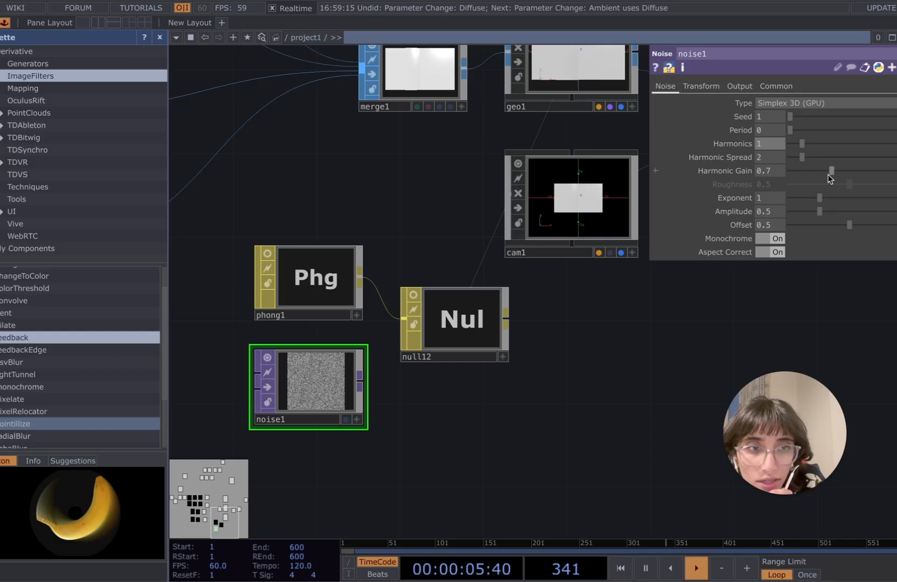
{"action": "mouse_move", "coordinate": [821, 200]}
{"action": "left_mouse_down"}
{"action": "mouse_move", "coordinate": [809, 199]}
{"action": "mouse_move", "coordinate": [860, 205]}
{"action": "mouse_move", "coordinate": [813, 199]}
{"action": "mouse_move", "coordinate": [846, 206]}
{"action": "mouse_move", "coordinate": [827, 200]}
{"action": "left_mouse_up"}
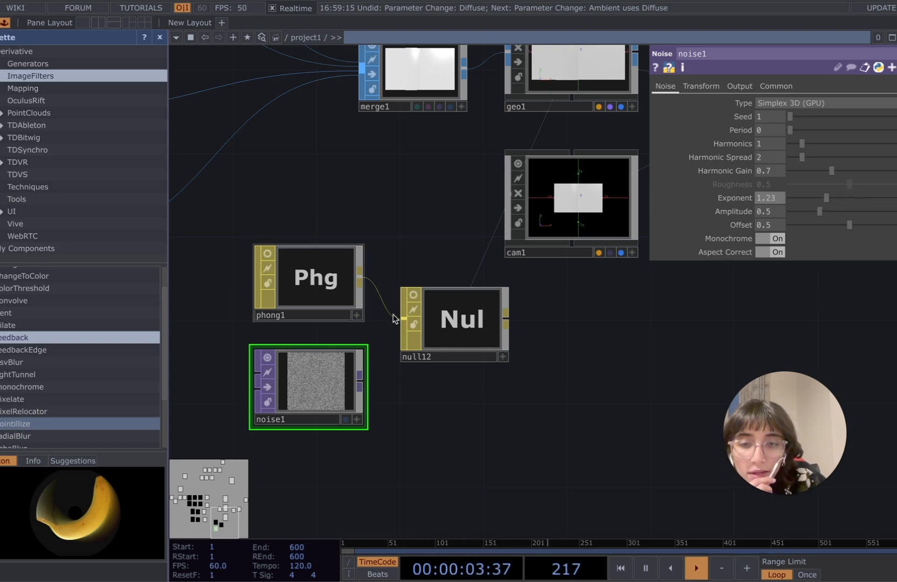
Step: Set noise1's output resolution to Parent Panel Size and its pixel format to 32-bit float (RGBA)
{"action": "scroll", "coordinate": [386, 486], "scroll_direction": "up", "scroll_amount": 2}
{"action": "mouse_move", "coordinate": [408, 448]}
{"action": "left_mouse_down"}
{"action": "mouse_move", "coordinate": [350, 444]}
{"action": "mouse_move", "coordinate": [411, 432]}
{"action": "left_mouse_up"}
{"action": "scroll", "coordinate": [344, 407], "scroll_direction": "down", "scroll_amount": 1}
{"action": "scroll", "coordinate": [389, 408], "scroll_direction": "down", "scroll_amount": 1}
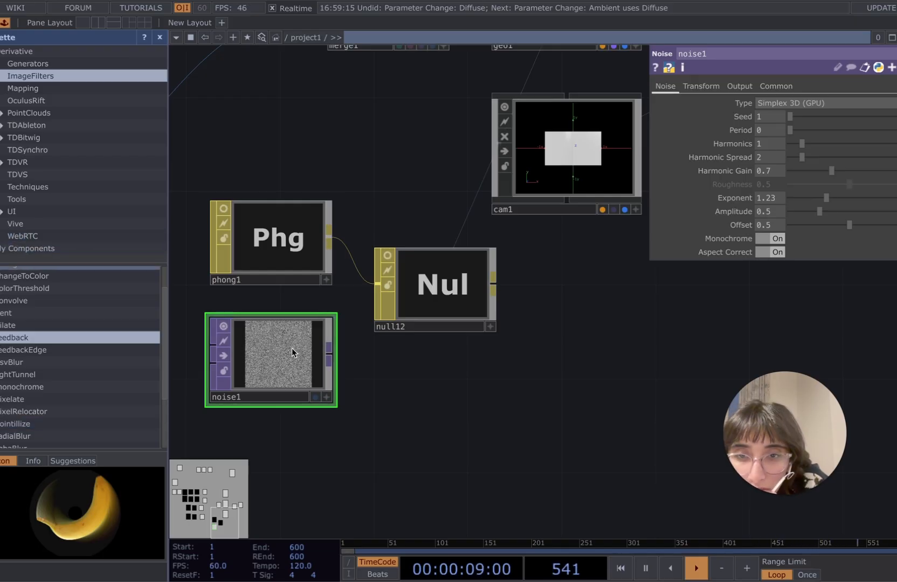
{"action": "left_click", "coordinate": [776, 86]}
{"action": "left_click", "coordinate": [784, 103]}
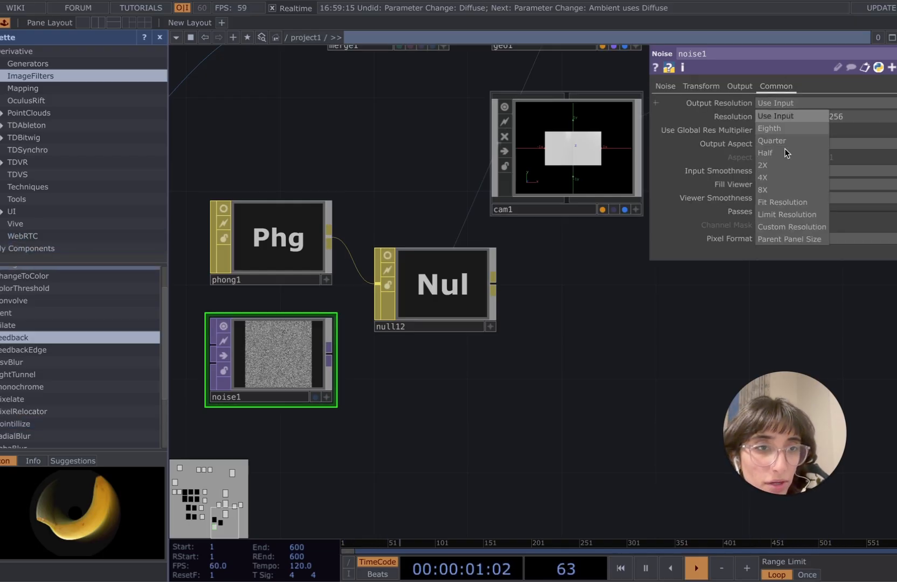
{"action": "left_click", "coordinate": [786, 239]}
{"action": "left_click", "coordinate": [786, 239]}
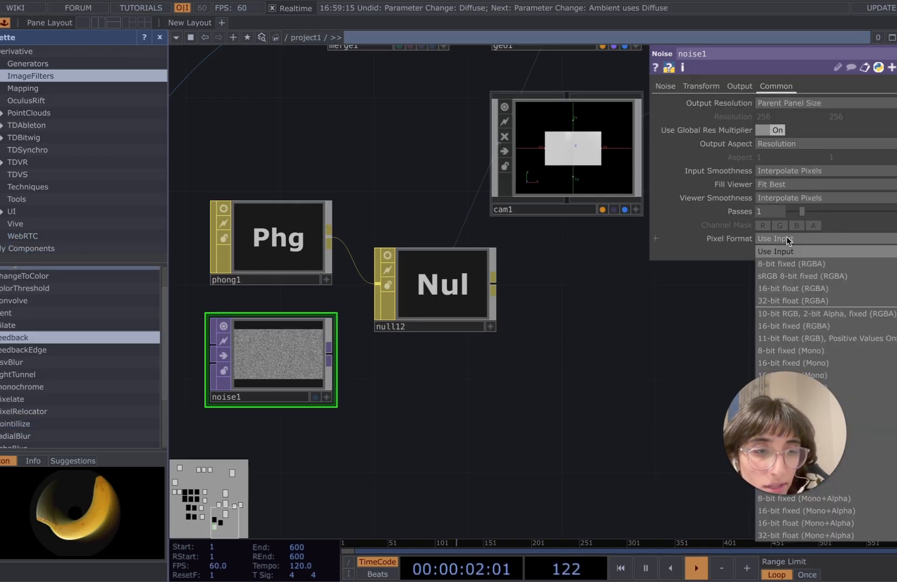
{"action": "left_click", "coordinate": [783, 308]}
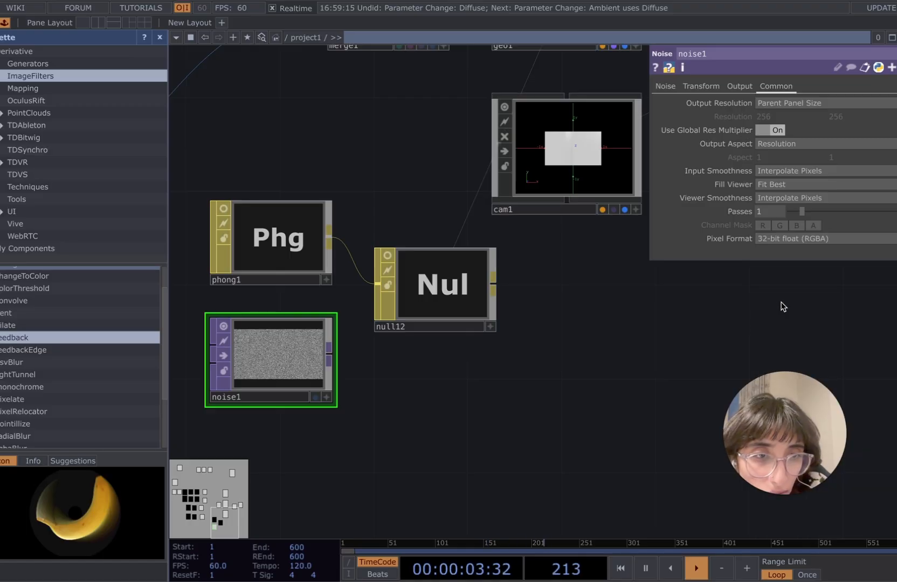
Step: Attach a Null TOP to noise1's output and arrange both nodes below phong1 and null12
{"action": "right_click", "coordinate": [326, 364]}
{"action": "key", "text": "Escape"}
{"action": "right_click", "coordinate": [327, 355]}
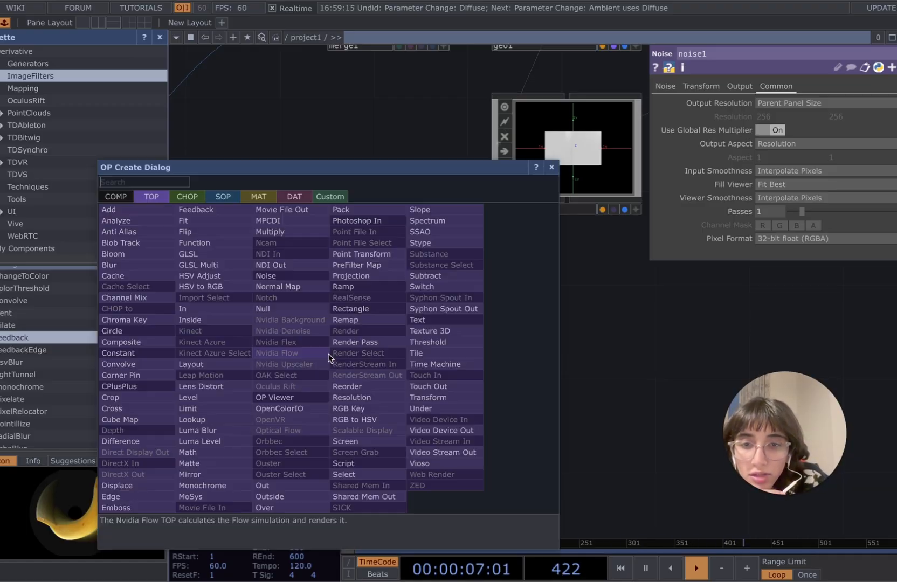
{"action": "type", "text": "null"}
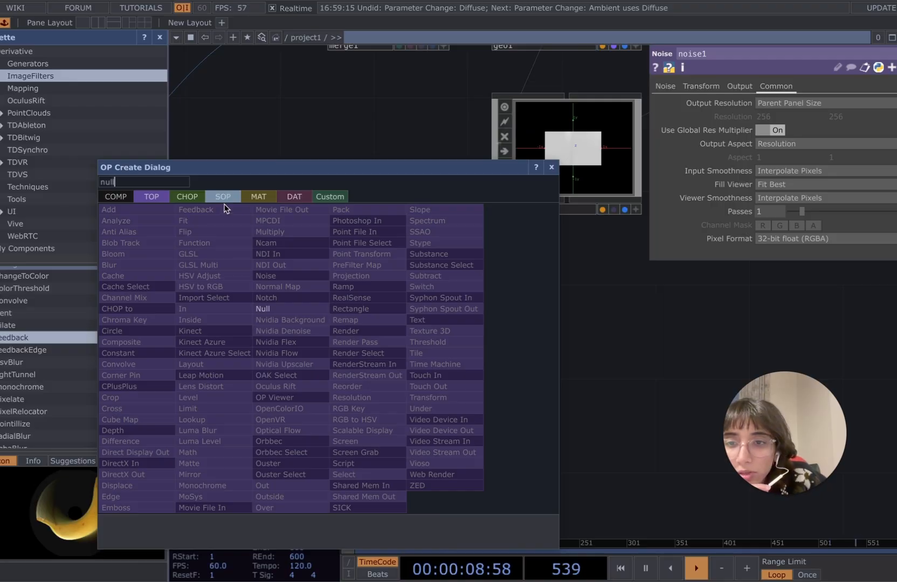
{"action": "left_click", "coordinate": [302, 309]}
{"action": "left_click", "coordinate": [440, 413]}
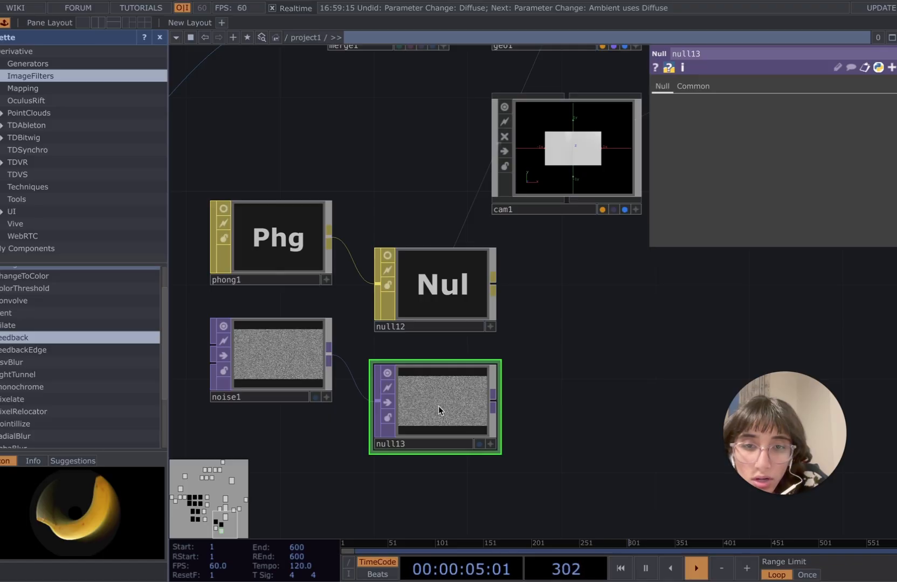
{"action": "left_click_drag", "start_coordinate": [291, 379], "coordinate": [267, 402]}
{"action": "left_click_drag", "start_coordinate": [440, 398], "coordinate": [442, 420]}
Step: Close phong1's diffuse color picker and assign null13 as the material's Color Map
{"action": "left_click", "coordinate": [598, 128]}
{"action": "scroll", "coordinate": [577, 341], "scroll_direction": "down", "scroll_amount": 3}
{"action": "left_click_drag", "start_coordinate": [576, 341], "coordinate": [573, 452]}
{"action": "left_click", "coordinate": [572, 189]}
{"action": "left_click_drag", "start_coordinate": [558, 368], "coordinate": [532, 327]}
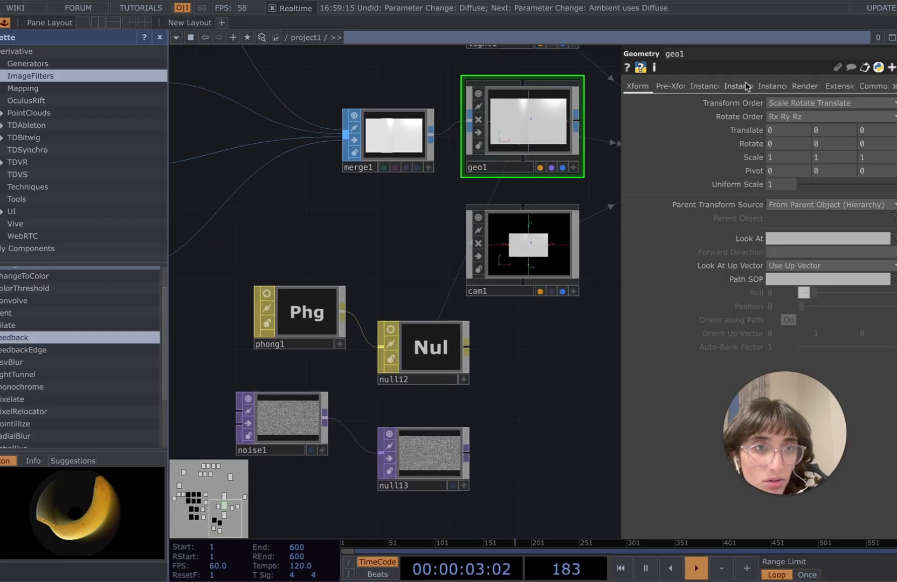
{"action": "left_click", "coordinate": [295, 319]}
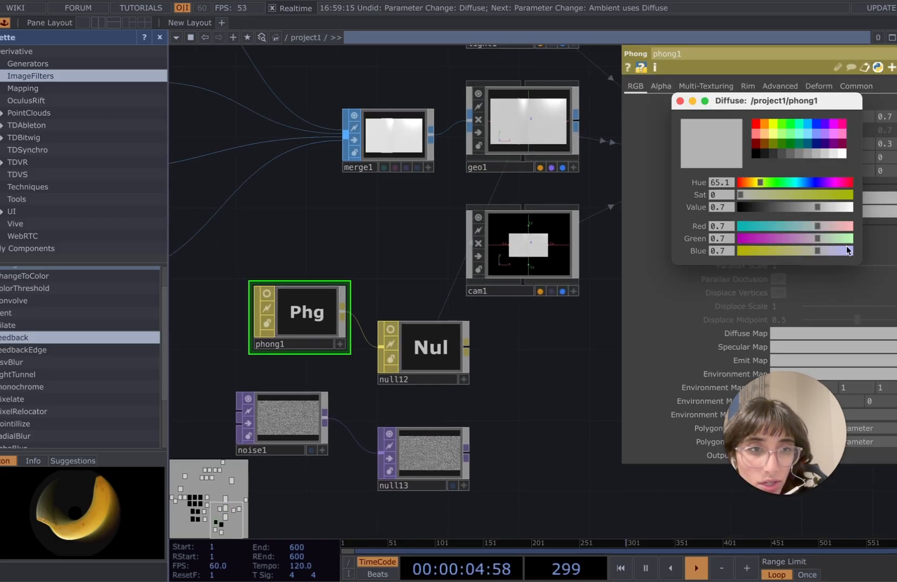
{"action": "left_click", "coordinate": [680, 102]}
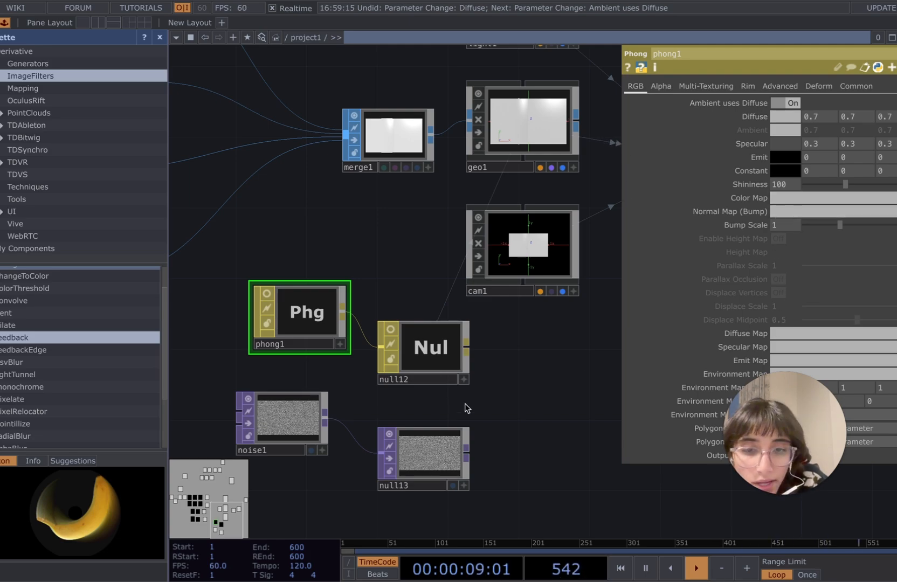
{"action": "left_click_drag", "start_coordinate": [405, 458], "coordinate": [791, 199]}
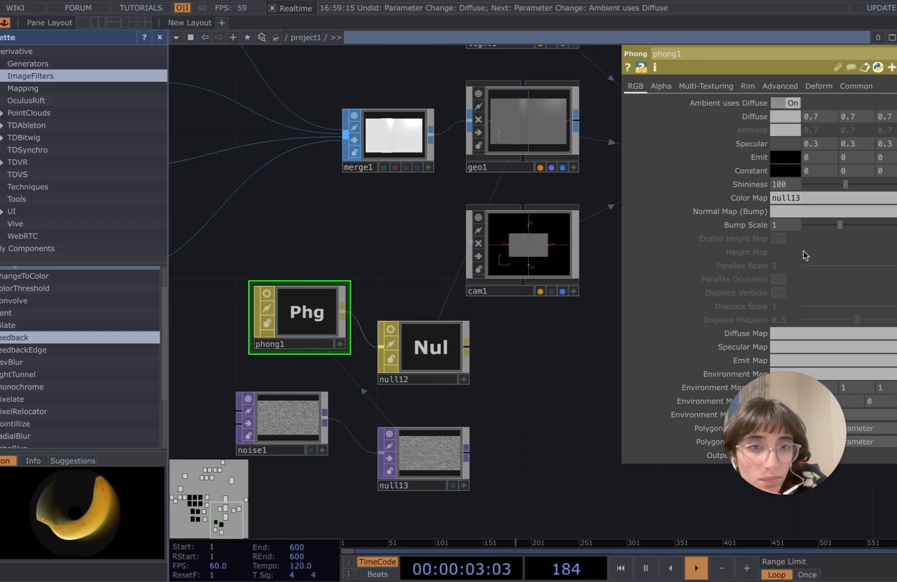
Step: Examine the noise grain on the page geometry in geo1 and cam1
{"action": "scroll", "coordinate": [521, 254], "scroll_direction": "up", "scroll_amount": 5}
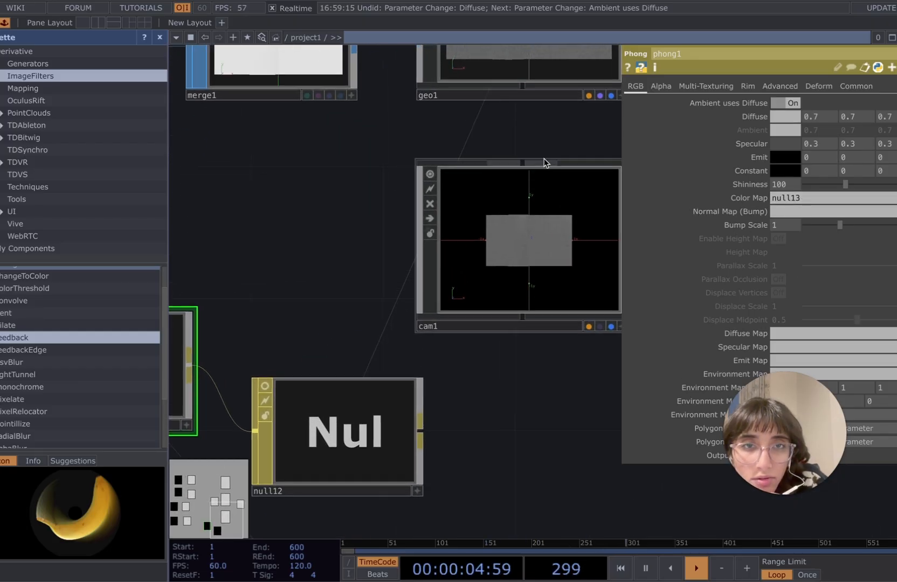
{"action": "left_click_drag", "start_coordinate": [555, 141], "coordinate": [440, 355]}
{"action": "scroll", "coordinate": [443, 353], "scroll_direction": "up", "scroll_amount": 3}
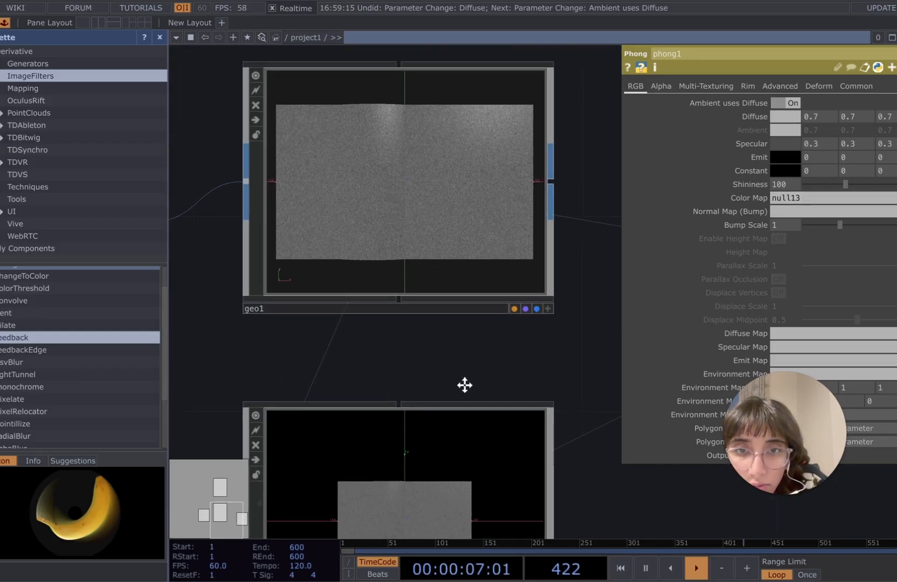
{"action": "scroll", "coordinate": [466, 387], "scroll_direction": "up", "scroll_amount": 4}
{"action": "scroll", "coordinate": [466, 386], "scroll_direction": "down", "scroll_amount": 4}
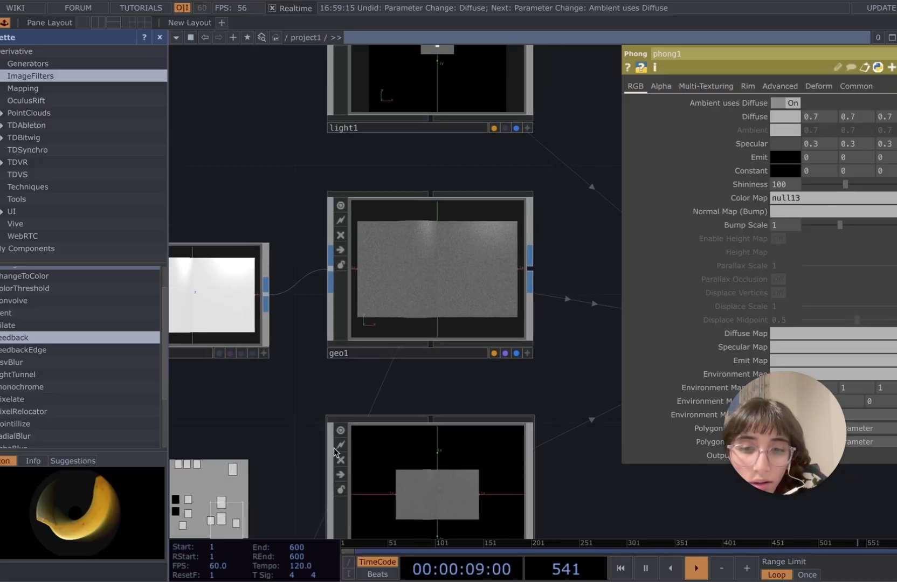
{"action": "scroll", "coordinate": [391, 327], "scroll_direction": "down", "scroll_amount": 2}
{"action": "left_click_drag", "start_coordinate": [305, 435], "coordinate": [406, 313]}
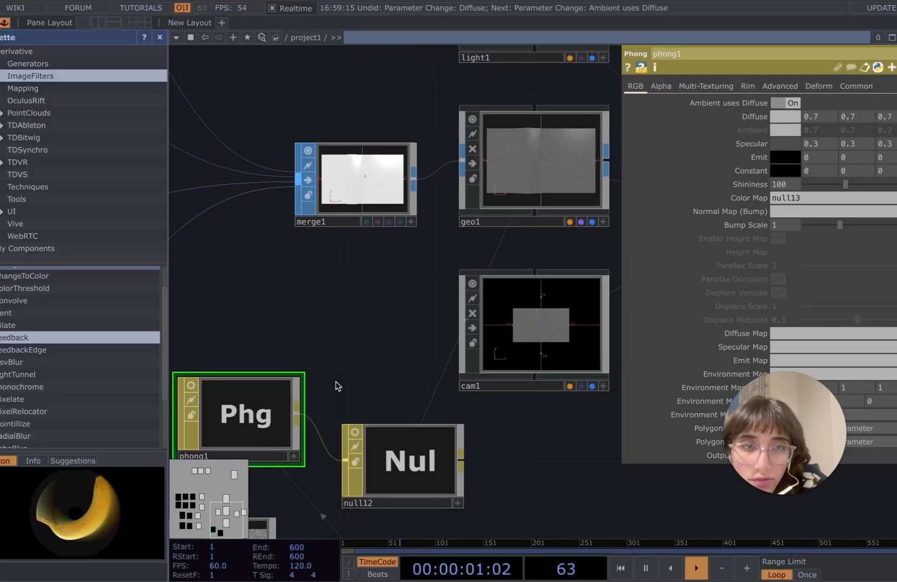
Step: Try a yellow diffuse color (red 0.91, green 1, blue 0) on phong1 and inspect the grain on geo1
{"action": "left_click", "coordinate": [771, 118]}
{"action": "left_click", "coordinate": [779, 124]}
{"action": "left_click", "coordinate": [774, 123]}
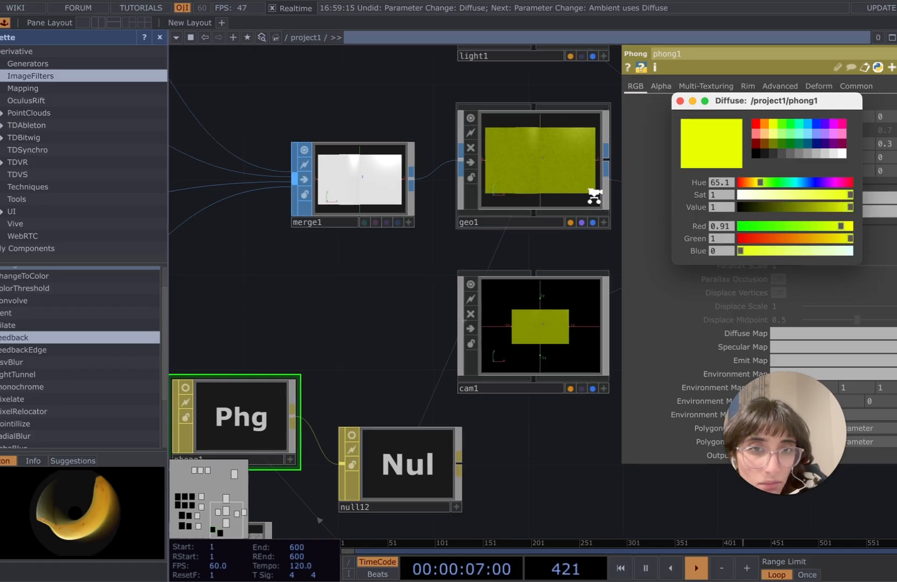
{"action": "scroll", "coordinate": [594, 195], "scroll_direction": "up", "scroll_amount": 5}
{"action": "scroll", "coordinate": [536, 304], "scroll_direction": "down", "scroll_amount": 5}
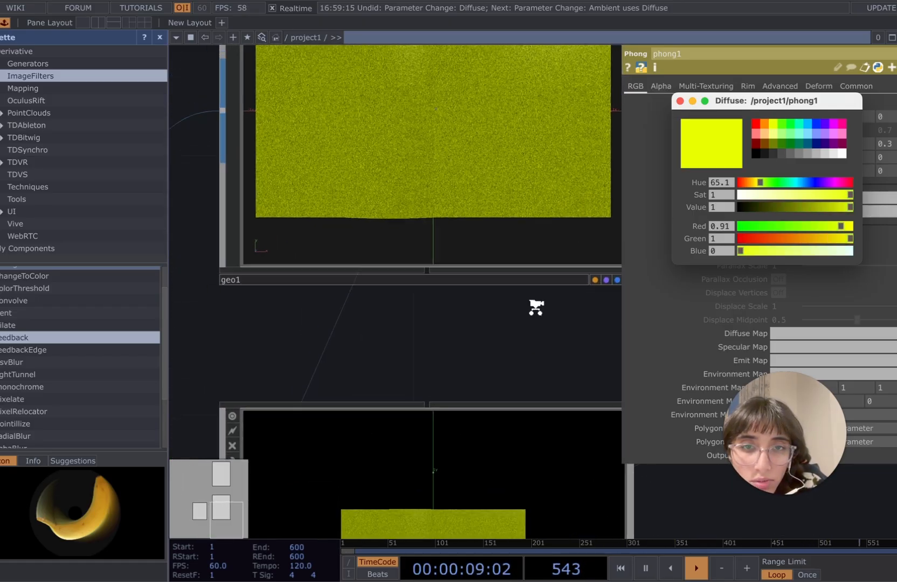
{"action": "left_click_drag", "start_coordinate": [549, 329], "coordinate": [493, 367]}
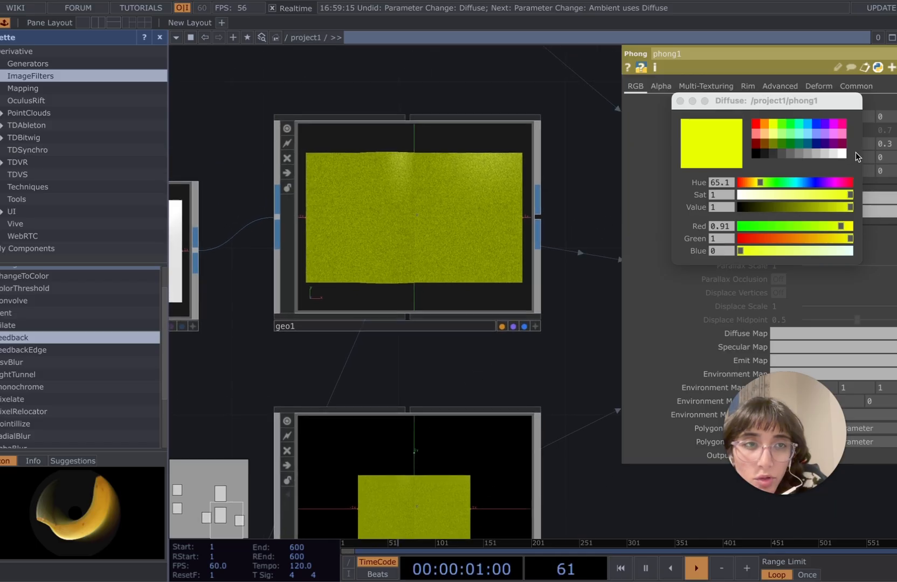
Step: Try magenta, light purple, yellow, hot pink and turquoise (red 0, green 1, blue 0.72) diffuse colors on the textured phong1
{"action": "left_click", "coordinate": [833, 124]}
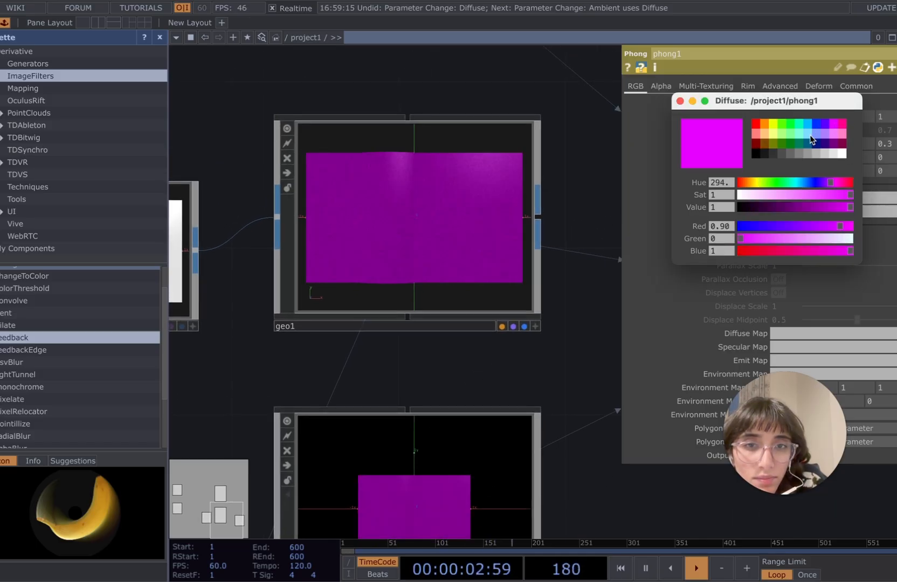
{"action": "left_click", "coordinate": [833, 137]}
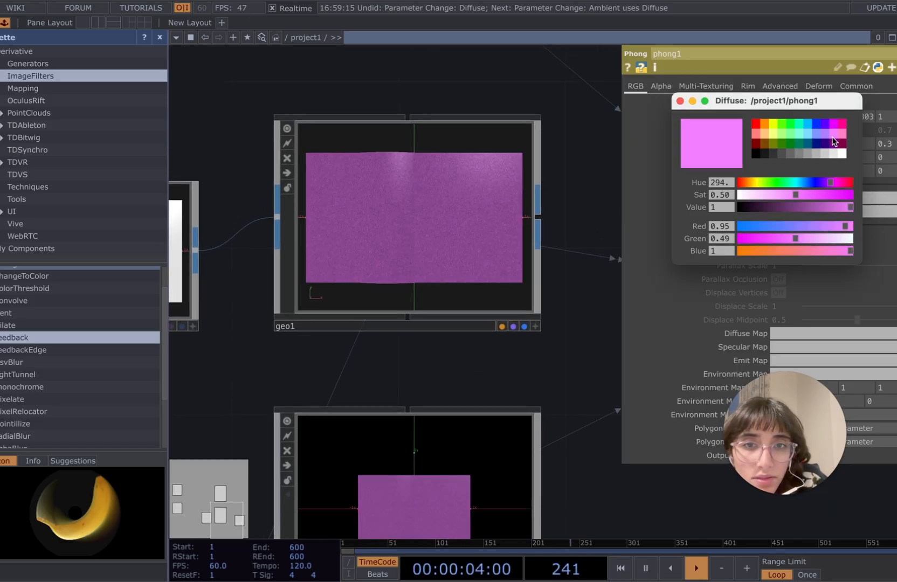
{"action": "left_click", "coordinate": [768, 134]}
{"action": "left_click", "coordinate": [776, 127]}
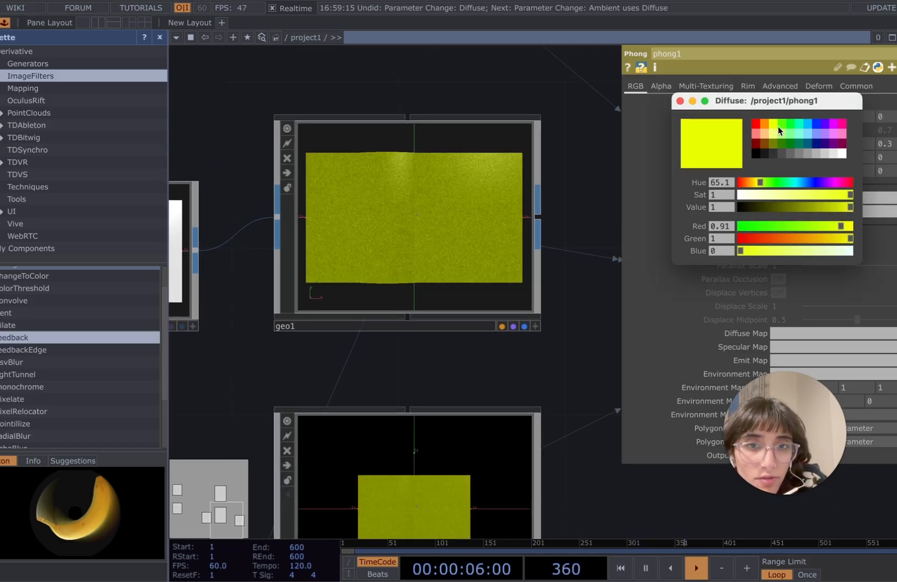
{"action": "left_click", "coordinate": [840, 126]}
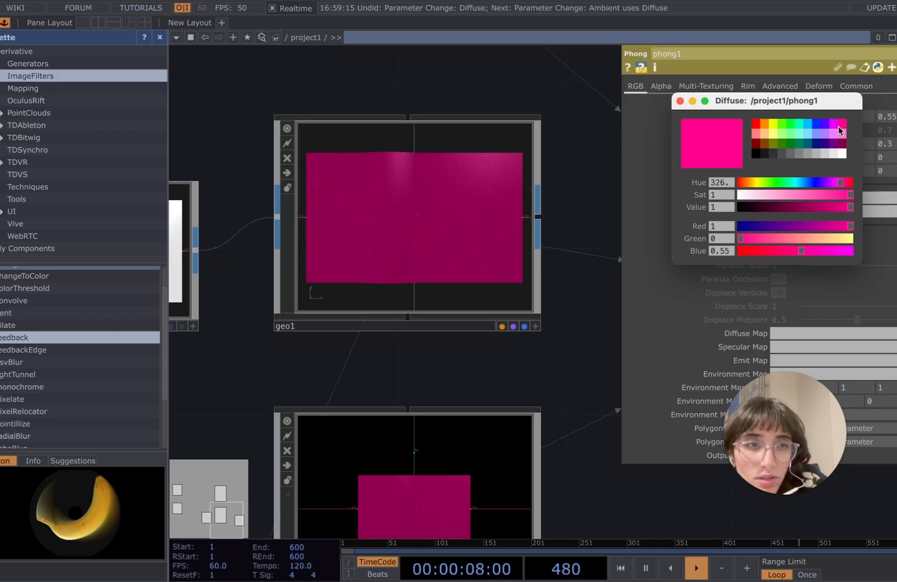
{"action": "left_click", "coordinate": [799, 124]}
{"action": "scroll", "coordinate": [555, 346], "scroll_direction": "down", "scroll_amount": 2}
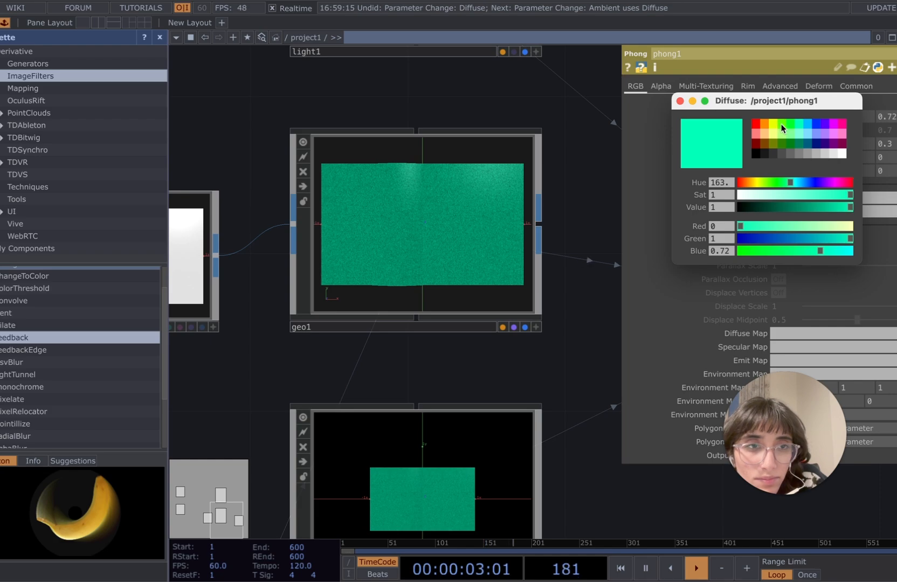
Step: Set phong1's diffuse color to bright green and select geo1 beside the render nodes
{"action": "left_click", "coordinate": [783, 126]}
{"action": "scroll", "coordinate": [580, 393], "scroll_direction": "down", "scroll_amount": 5}
{"action": "left_click_drag", "start_coordinate": [626, 477], "coordinate": [410, 408]}
{"action": "scroll", "coordinate": [504, 420], "scroll_direction": "down", "scroll_amount": 5}
{"action": "left_click", "coordinate": [247, 280]}
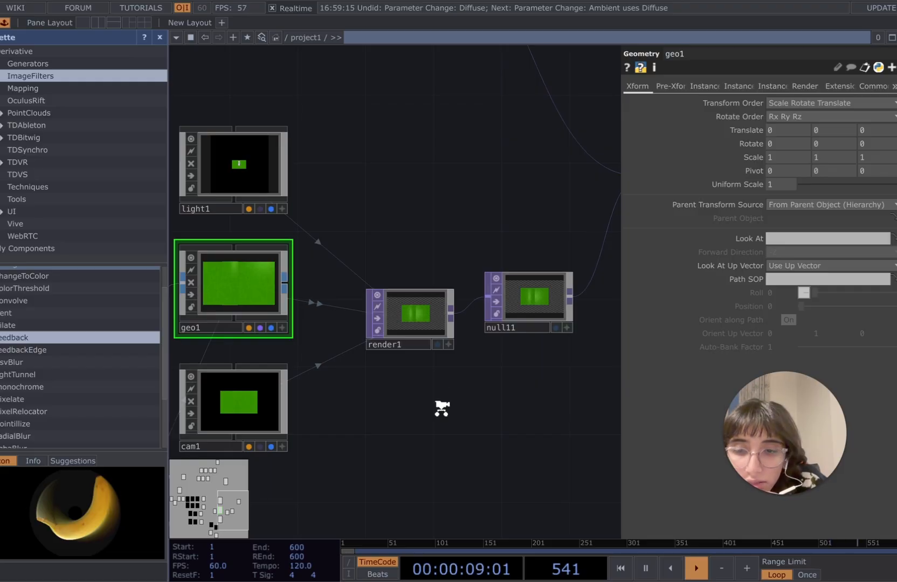
Step: Lower the shininess of the phong1 material to 31
{"action": "scroll", "coordinate": [442, 409], "scroll_direction": "down", "scroll_amount": 2}
{"action": "left_click_drag", "start_coordinate": [448, 382], "coordinate": [600, 371]}
{"action": "left_click", "coordinate": [353, 481]}
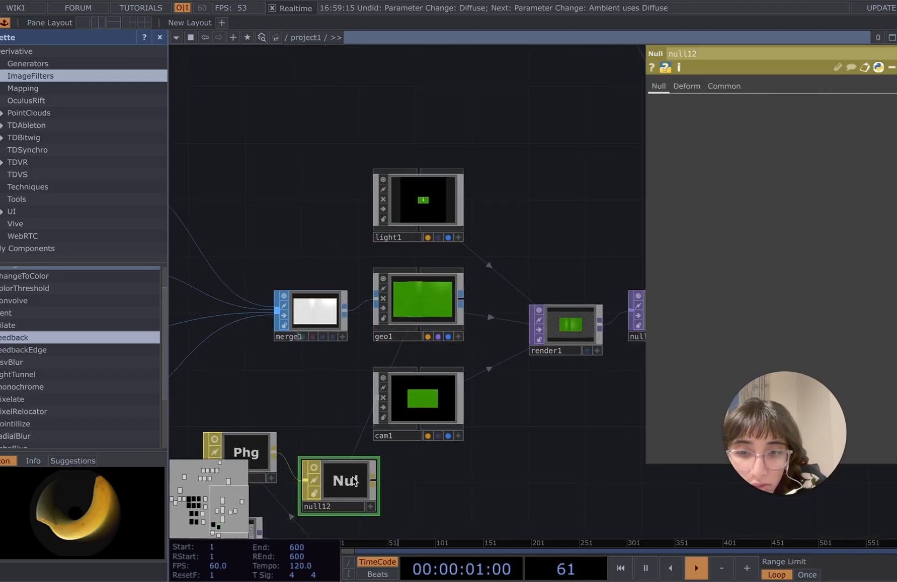
{"action": "left_click", "coordinate": [429, 311]}
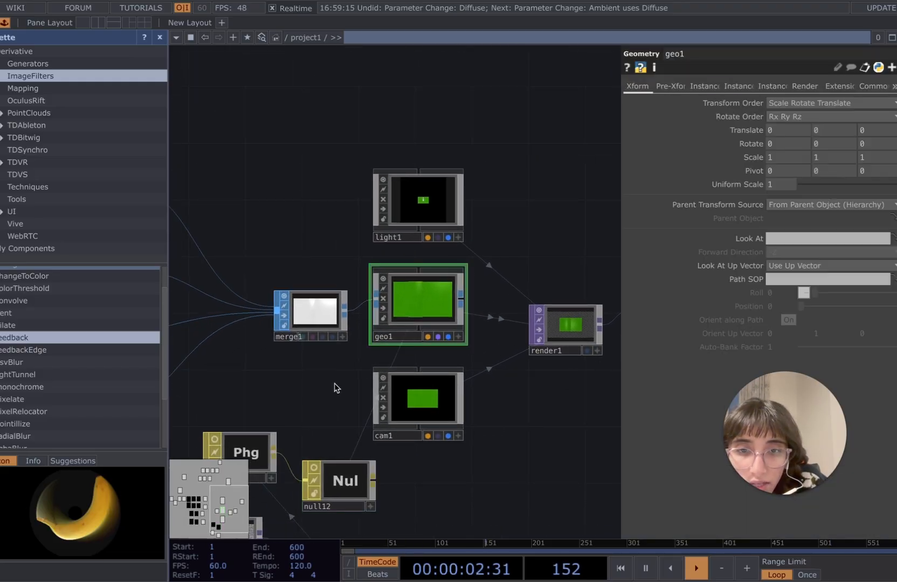
{"action": "left_click", "coordinate": [249, 442]}
{"action": "left_click", "coordinate": [680, 101]}
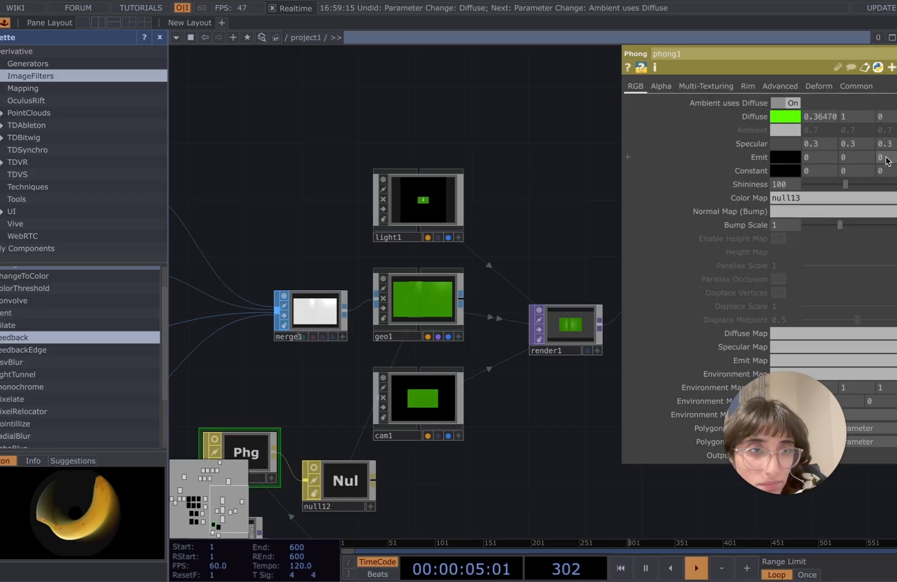
{"action": "left_click_drag", "start_coordinate": [841, 182], "coordinate": [797, 189]}
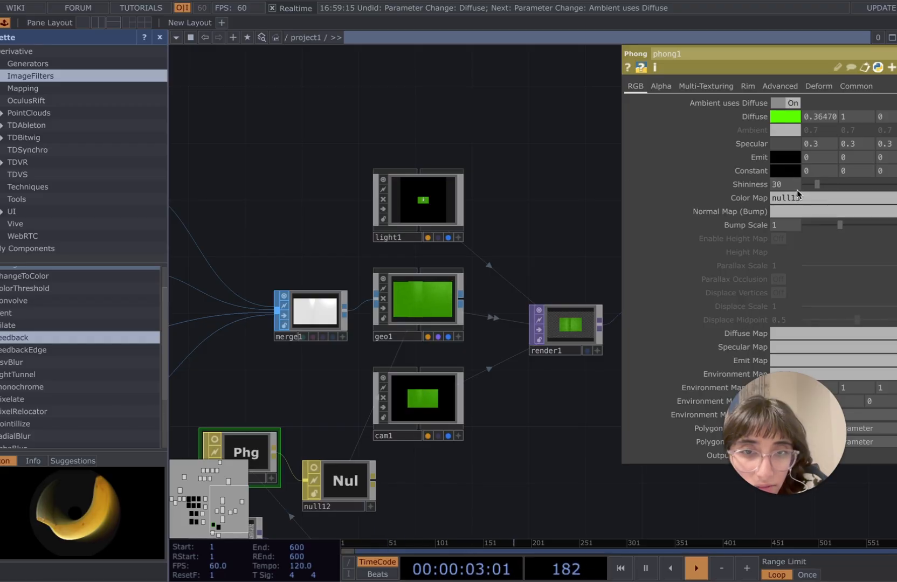
Step: Examine the green page surface and pink trail through render1, null11 and comp1
{"action": "scroll", "coordinate": [577, 399], "scroll_direction": "up", "scroll_amount": 5}
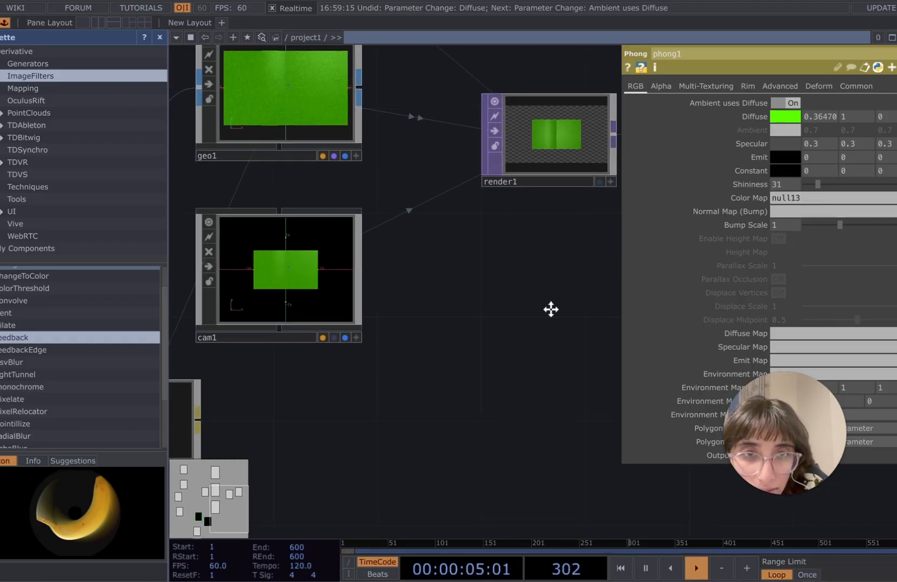
{"action": "left_click_drag", "start_coordinate": [551, 308], "coordinate": [431, 451]}
{"action": "scroll", "coordinate": [430, 445], "scroll_direction": "up", "scroll_amount": 5}
{"action": "scroll", "coordinate": [448, 451], "scroll_direction": "up", "scroll_amount": 8}
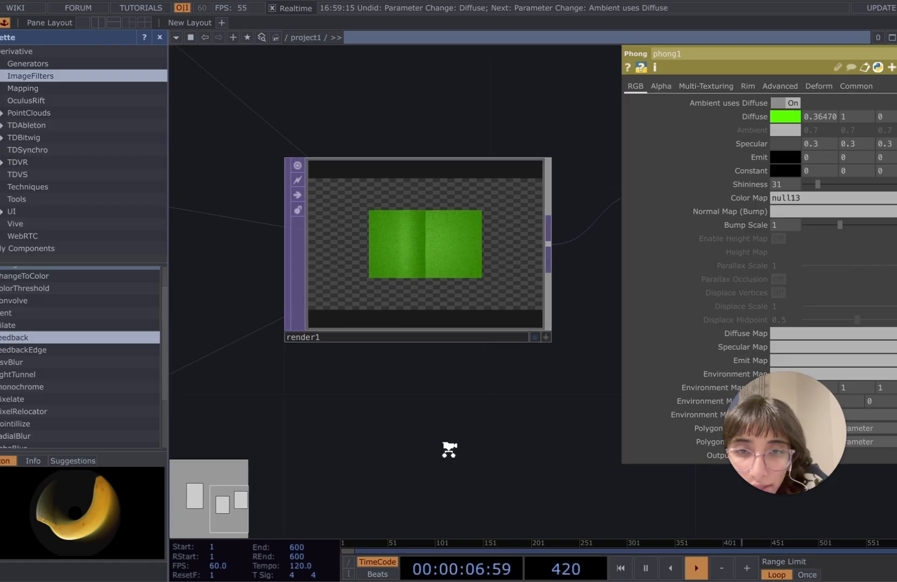
{"action": "scroll", "coordinate": [446, 433], "scroll_direction": "down", "scroll_amount": 13}
{"action": "scroll", "coordinate": [442, 428], "scroll_direction": "down", "scroll_amount": 5}
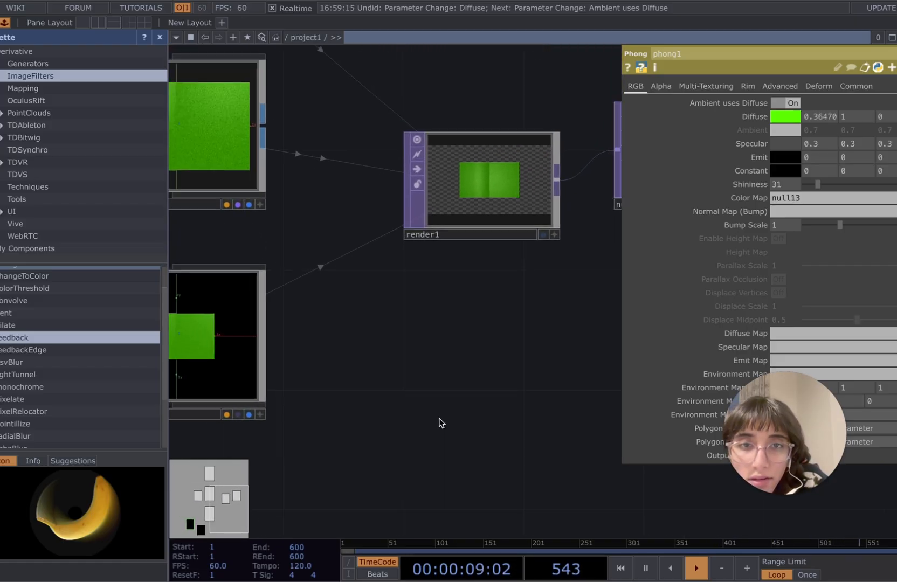
{"action": "left_click_drag", "start_coordinate": [506, 360], "coordinate": [365, 478]}
{"action": "scroll", "coordinate": [468, 468], "scroll_direction": "up", "scroll_amount": 3}
{"action": "left_click_drag", "start_coordinate": [532, 418], "coordinate": [354, 495]}
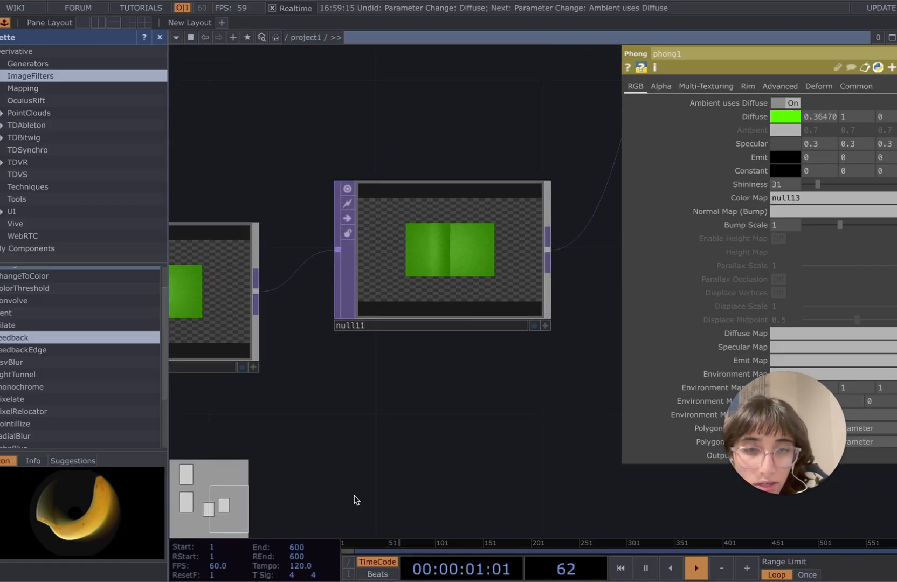
{"action": "scroll", "coordinate": [391, 451], "scroll_direction": "up", "scroll_amount": 3}
{"action": "scroll", "coordinate": [391, 451], "scroll_direction": "down", "scroll_amount": 7}
{"action": "scroll", "coordinate": [392, 452], "scroll_direction": "down", "scroll_amount": 2}
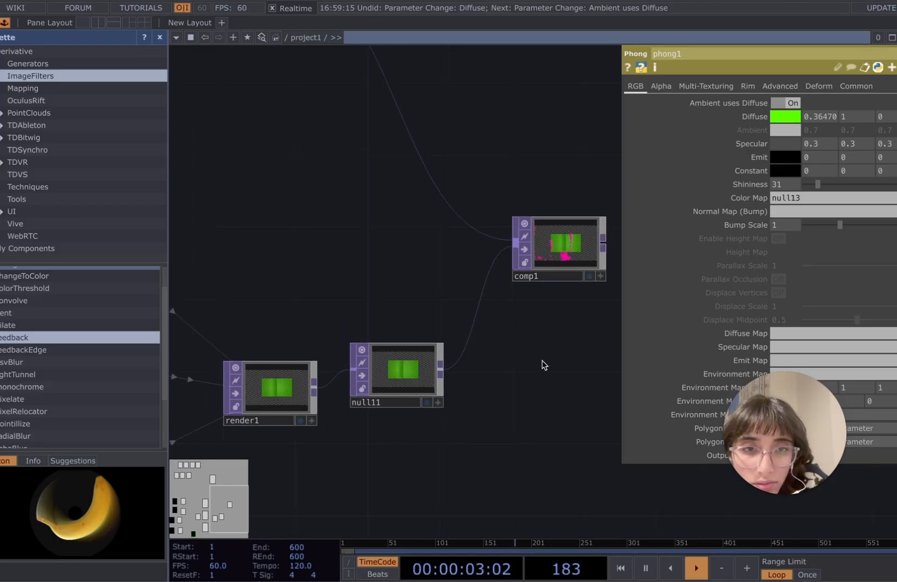
{"action": "left_click_drag", "start_coordinate": [541, 364], "coordinate": [364, 472]}
{"action": "scroll", "coordinate": [387, 430], "scroll_direction": "up", "scroll_amount": 5}
{"action": "scroll", "coordinate": [386, 432], "scroll_direction": "up", "scroll_amount": 4}
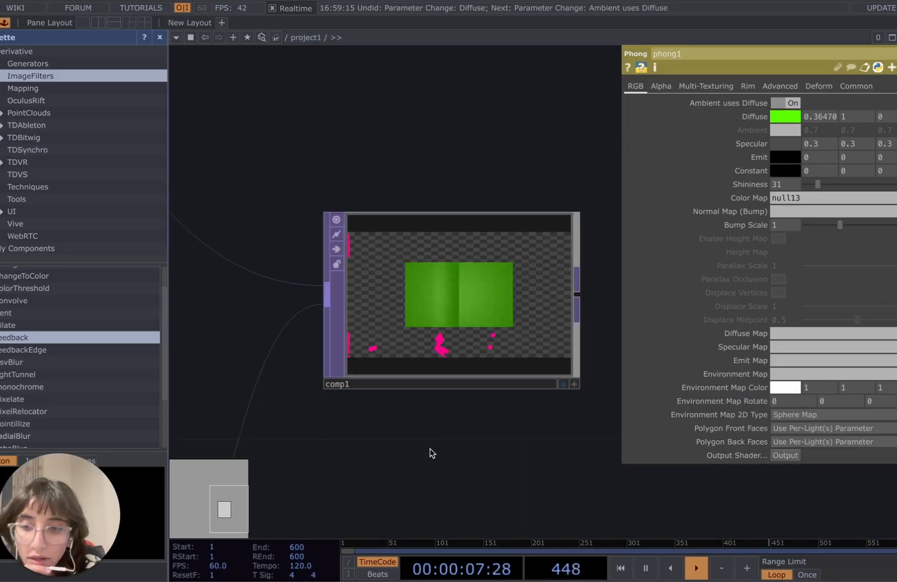
{"action": "left_click_drag", "start_coordinate": [65, 517], "coordinate": [658, 464]}
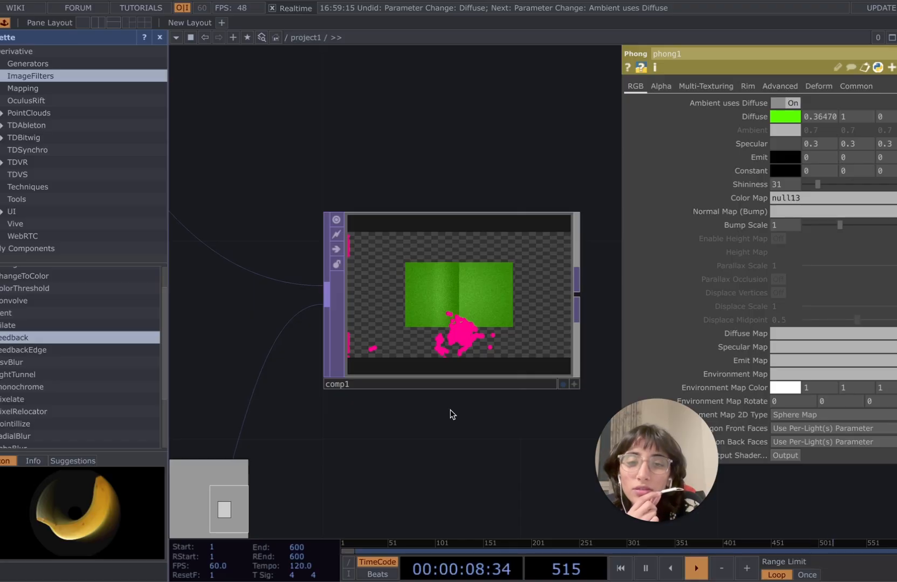
Step: Add a Null TOP to MediaPipe's camera image output and place it beside the MediaPipe node
{"action": "left_click_drag", "start_coordinate": [437, 420], "coordinate": [470, 449]}
{"action": "scroll", "coordinate": [456, 438], "scroll_direction": "down", "scroll_amount": 2}
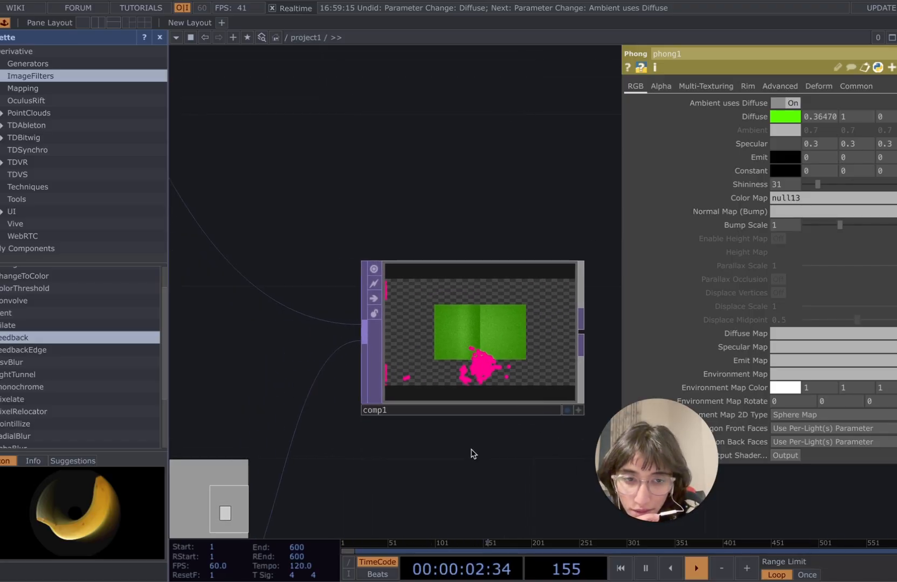
{"action": "scroll", "coordinate": [471, 450], "scroll_direction": "down", "scroll_amount": 2}
{"action": "scroll", "coordinate": [416, 275], "scroll_direction": "down", "scroll_amount": 5}
{"action": "scroll", "coordinate": [416, 270], "scroll_direction": "down", "scroll_amount": 3}
{"action": "left_click_drag", "start_coordinate": [428, 213], "coordinate": [475, 231]}
{"action": "scroll", "coordinate": [450, 224], "scroll_direction": "down", "scroll_amount": 4}
{"action": "left_click_drag", "start_coordinate": [358, 260], "coordinate": [475, 267]}
{"action": "left_click_drag", "start_coordinate": [271, 186], "coordinate": [439, 225]}
{"action": "scroll", "coordinate": [358, 267], "scroll_direction": "down", "scroll_amount": 3}
{"action": "left_click_drag", "start_coordinate": [214, 263], "coordinate": [416, 263]}
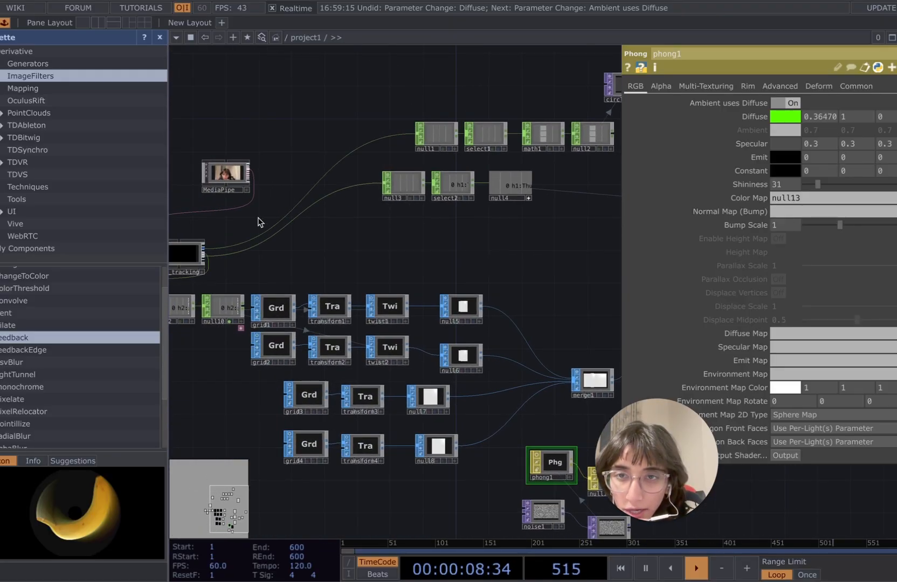
{"action": "scroll", "coordinate": [259, 222], "scroll_direction": "up", "scroll_amount": 5}
{"action": "scroll", "coordinate": [264, 147], "scroll_direction": "up", "scroll_amount": 2}
{"action": "scroll", "coordinate": [320, 208], "scroll_direction": "up", "scroll_amount": 5}
{"action": "left_click_drag", "start_coordinate": [320, 208], "coordinate": [439, 197]}
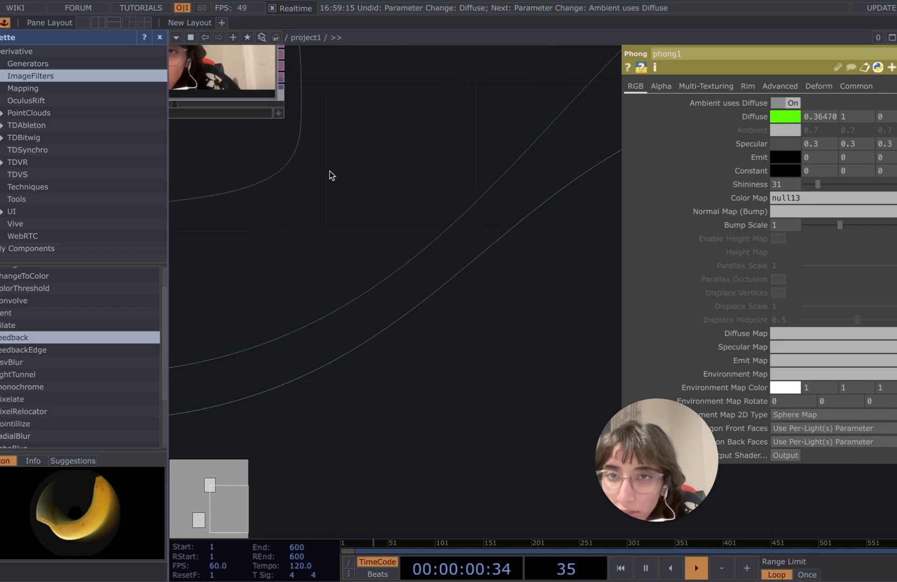
{"action": "scroll", "coordinate": [330, 176], "scroll_direction": "up", "scroll_amount": 4}
{"action": "left_click_drag", "start_coordinate": [286, 64], "coordinate": [361, 188]}
{"action": "scroll", "coordinate": [422, 244], "scroll_direction": "up", "scroll_amount": 2}
{"action": "left_click_drag", "start_coordinate": [382, 135], "coordinate": [440, 185]}
{"action": "scroll", "coordinate": [403, 183], "scroll_direction": "up", "scroll_amount": 2}
{"action": "scroll", "coordinate": [403, 182], "scroll_direction": "down", "scroll_amount": 5}
{"action": "scroll", "coordinate": [442, 188], "scroll_direction": "down", "scroll_amount": 1}
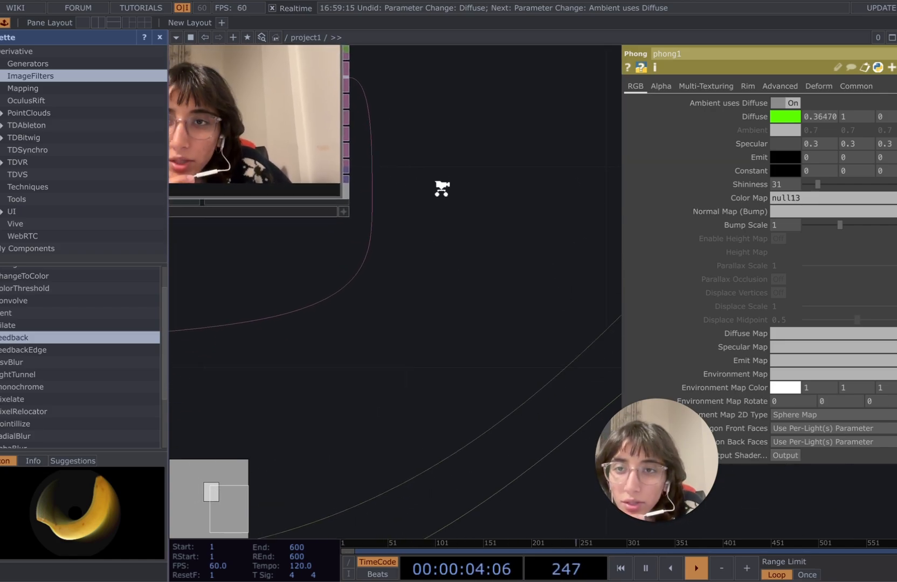
{"action": "right_click", "coordinate": [348, 175]}
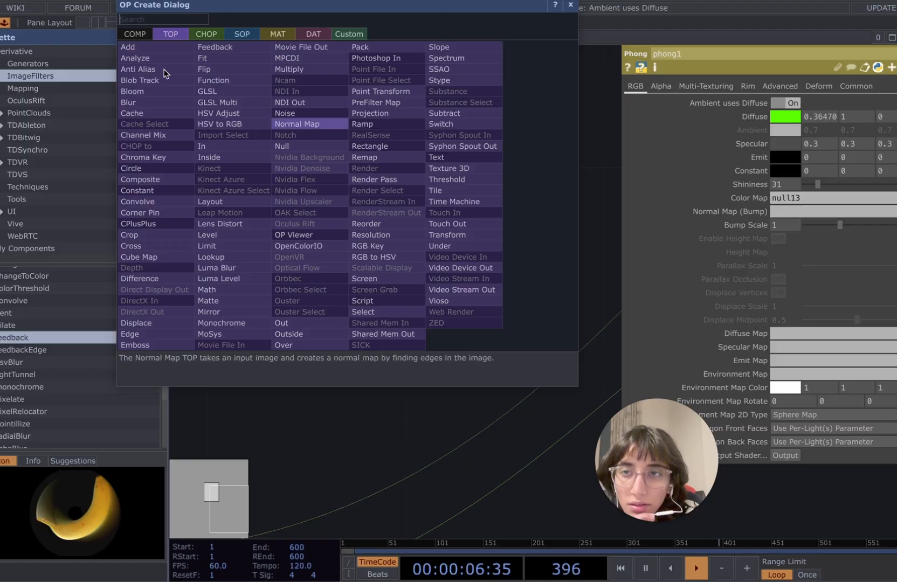
{"action": "type", "text": "null"}
{"action": "key", "text": "Return"}
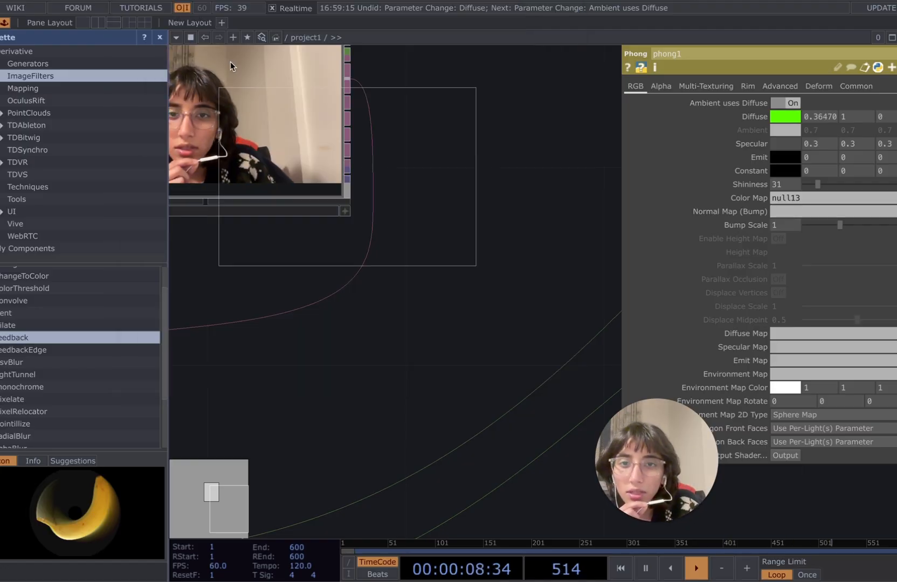
{"action": "left_click", "coordinate": [533, 277]}
{"action": "scroll", "coordinate": [532, 333], "scroll_direction": "down", "scroll_amount": 5}
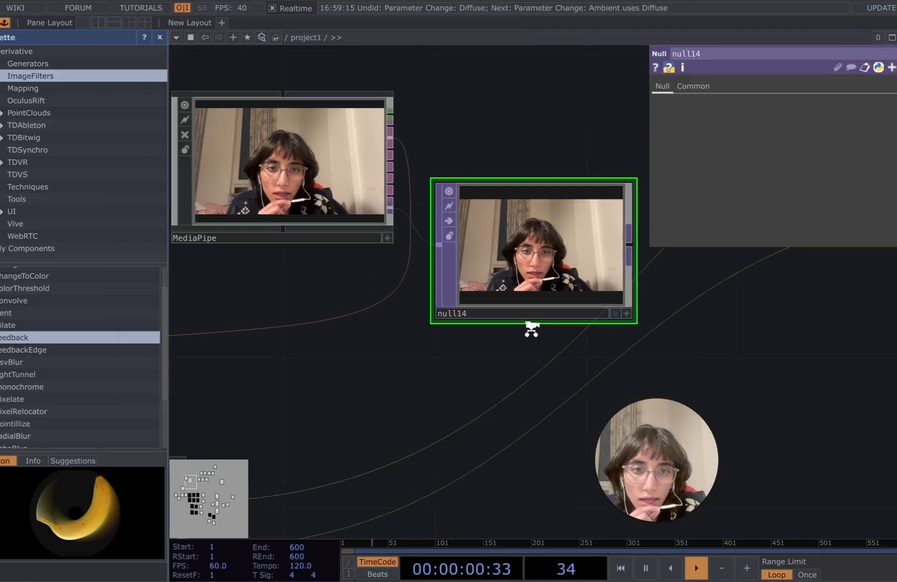
Step: Move null14 near the feedback node, connect it as an additional input of comp1 and inspect the composite
{"action": "left_click_drag", "start_coordinate": [658, 362], "coordinate": [565, 265]}
{"action": "scroll", "coordinate": [620, 297], "scroll_direction": "down", "scroll_amount": 2}
{"action": "left_click_drag", "start_coordinate": [486, 273], "coordinate": [531, 238]}
{"action": "scroll", "coordinate": [403, 254], "scroll_direction": "down", "scroll_amount": 6}
{"action": "scroll", "coordinate": [550, 248], "scroll_direction": "down", "scroll_amount": 1}
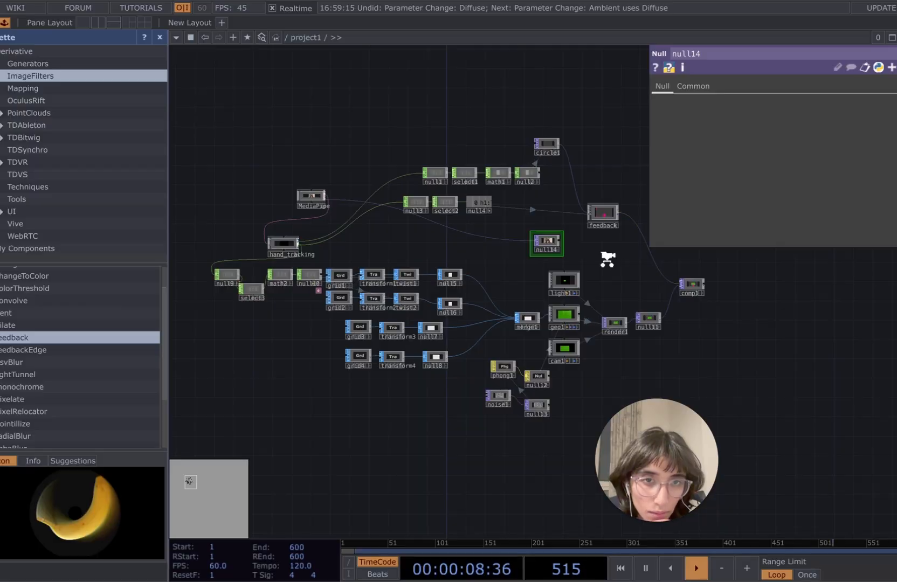
{"action": "scroll", "coordinate": [607, 259], "scroll_direction": "up", "scroll_amount": 4}
{"action": "left_click_drag", "start_coordinate": [536, 237], "coordinate": [736, 306]}
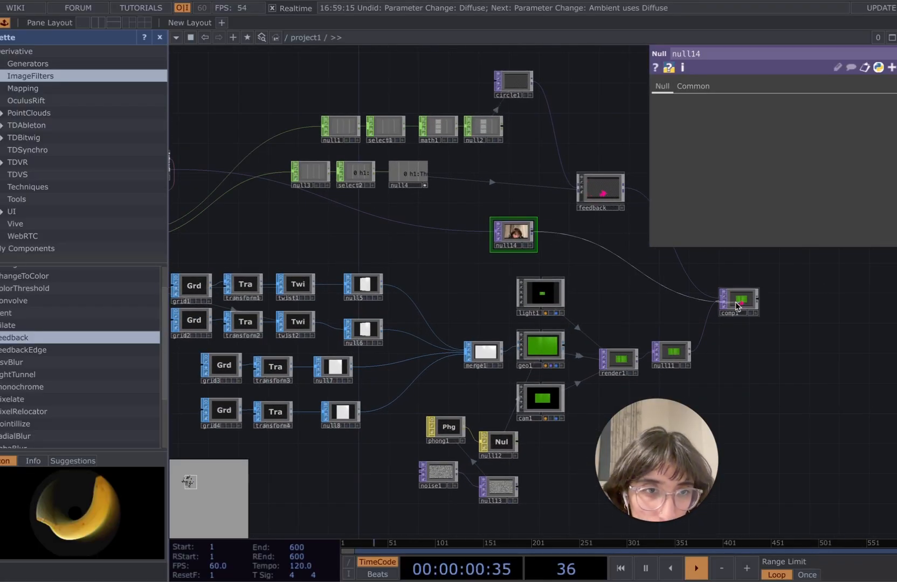
{"action": "scroll", "coordinate": [804, 371], "scroll_direction": "up", "scroll_amount": 5}
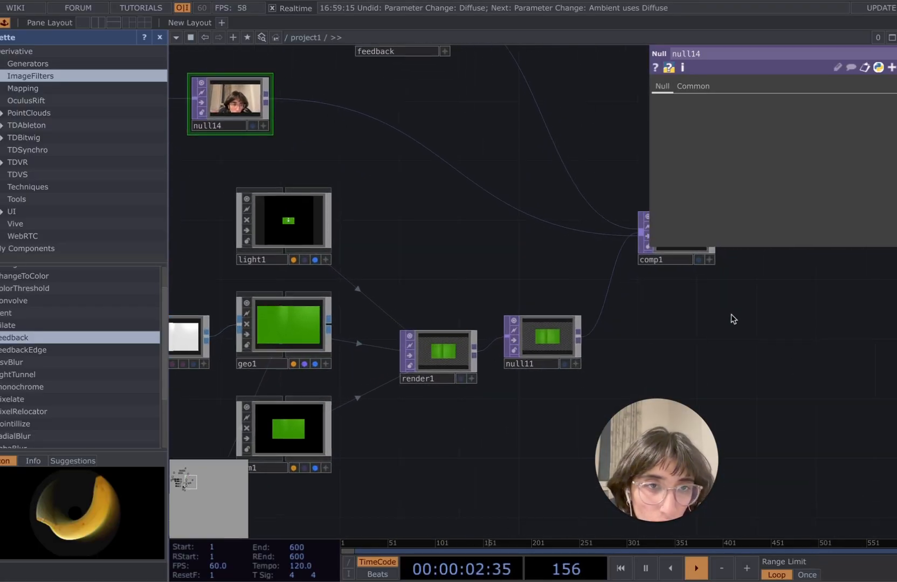
{"action": "scroll", "coordinate": [753, 410], "scroll_direction": "up", "scroll_amount": 3}
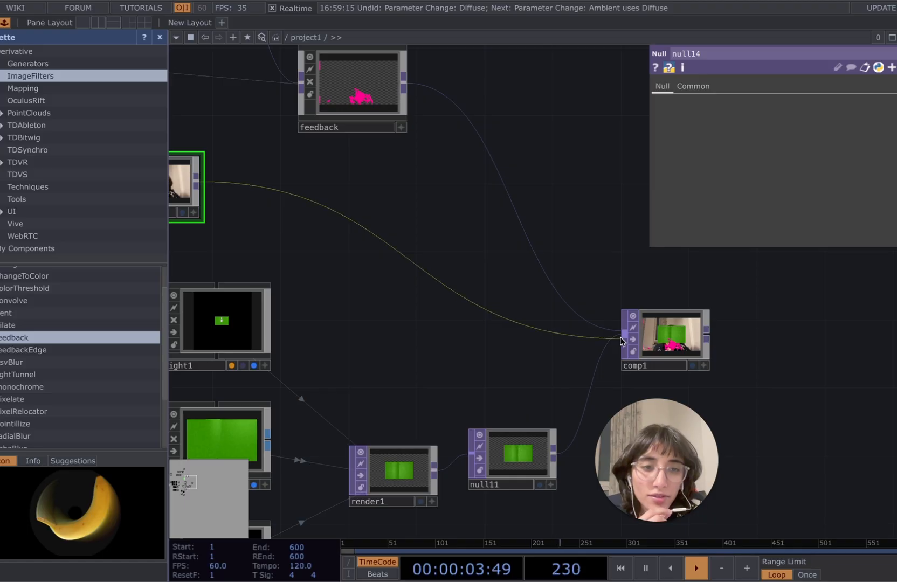
{"action": "scroll", "coordinate": [625, 342], "scroll_direction": "up", "scroll_amount": 5}
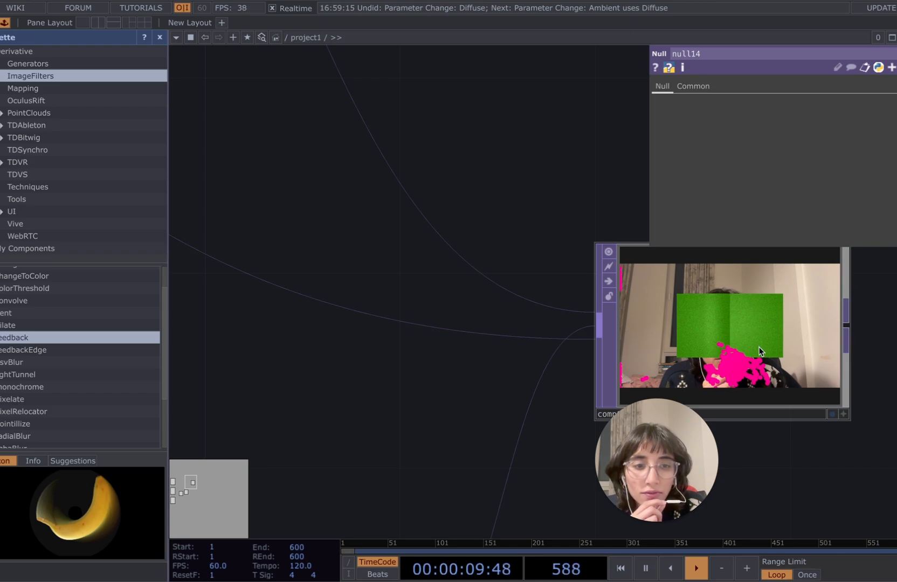
Step: Insert a Fit TOP on the wire between null14 and comp1
{"action": "scroll", "coordinate": [466, 432], "scroll_direction": "down", "scroll_amount": 4}
{"action": "left_click_drag", "start_coordinate": [360, 408], "coordinate": [515, 419]}
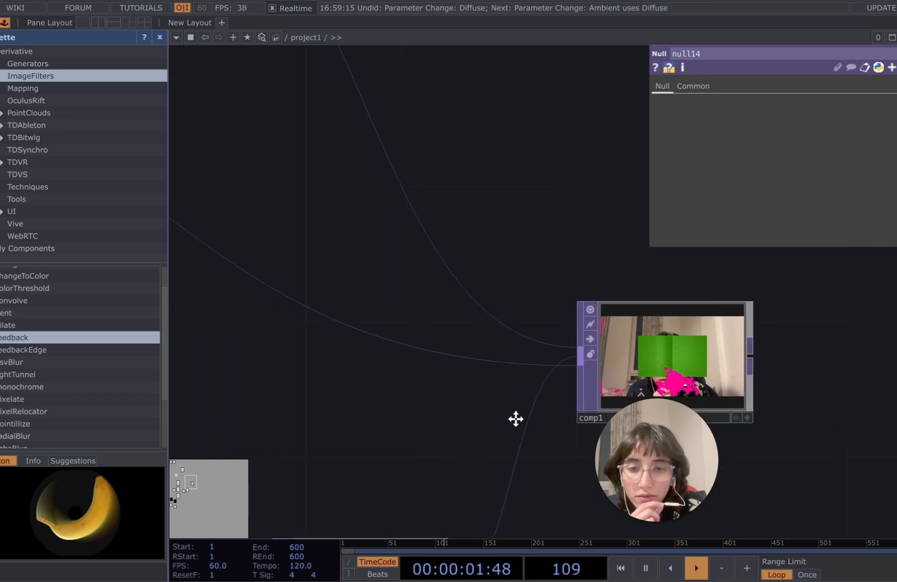
{"action": "scroll", "coordinate": [515, 420], "scroll_direction": "down", "scroll_amount": 6}
{"action": "left_click_drag", "start_coordinate": [348, 379], "coordinate": [482, 393]}
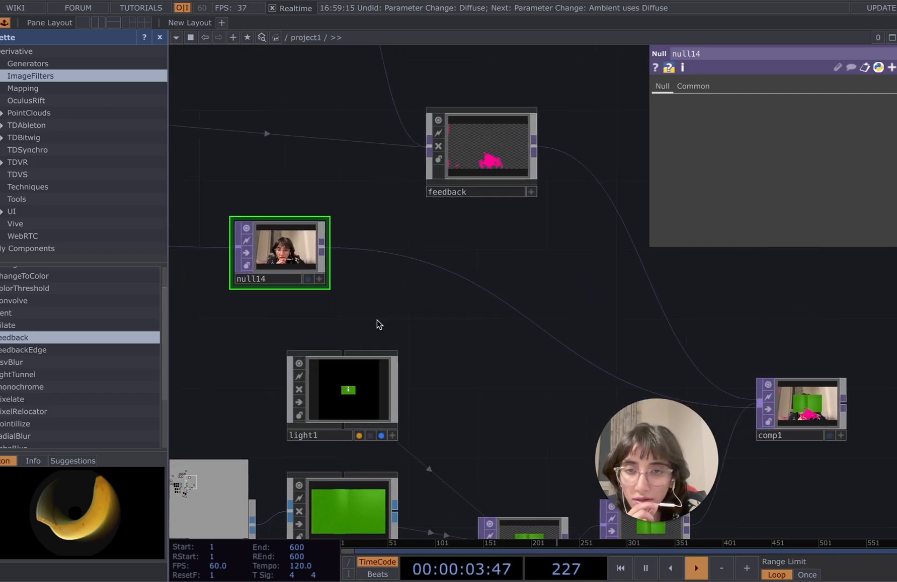
{"action": "scroll", "coordinate": [373, 311], "scroll_direction": "up", "scroll_amount": 4}
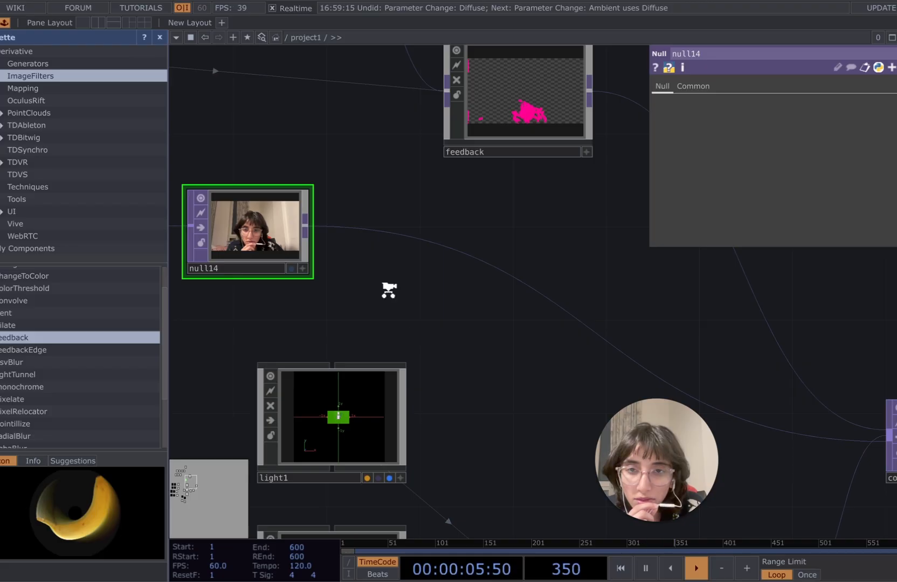
{"action": "scroll", "coordinate": [389, 290], "scroll_direction": "up", "scroll_amount": 3}
{"action": "left_click_drag", "start_coordinate": [381, 295], "coordinate": [514, 330]}
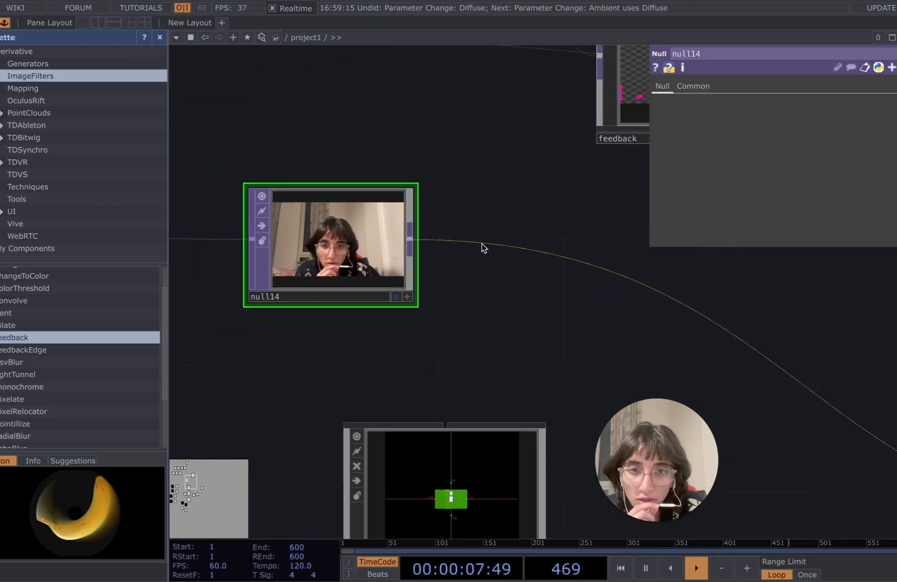
{"action": "right_click", "coordinate": [481, 243]}
{"action": "left_click", "coordinate": [512, 232]}
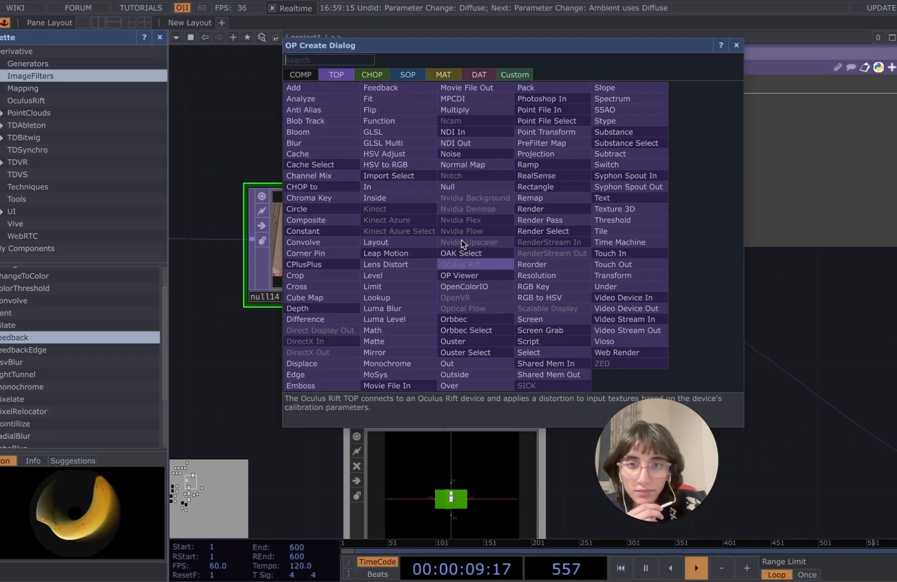
{"action": "left_click", "coordinate": [425, 223]}
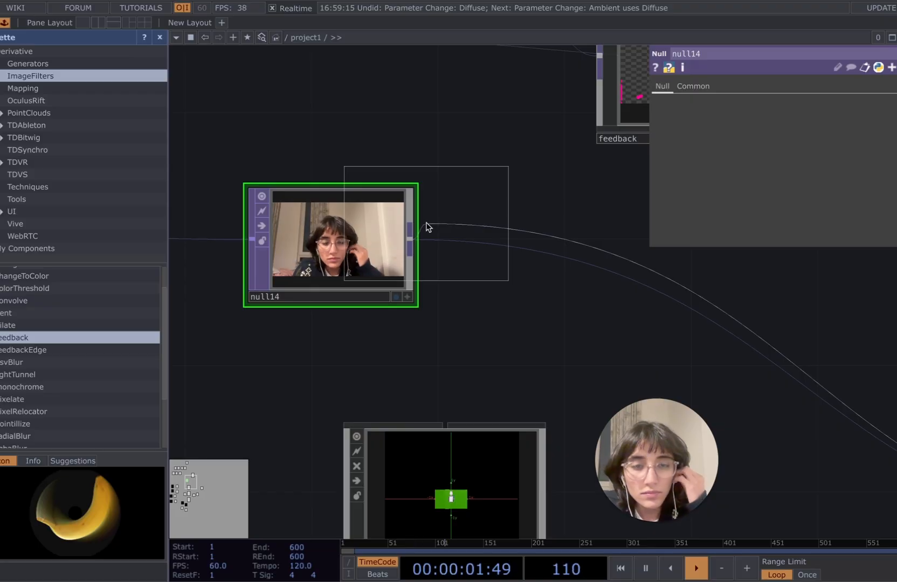
{"action": "left_click", "coordinate": [581, 241]}
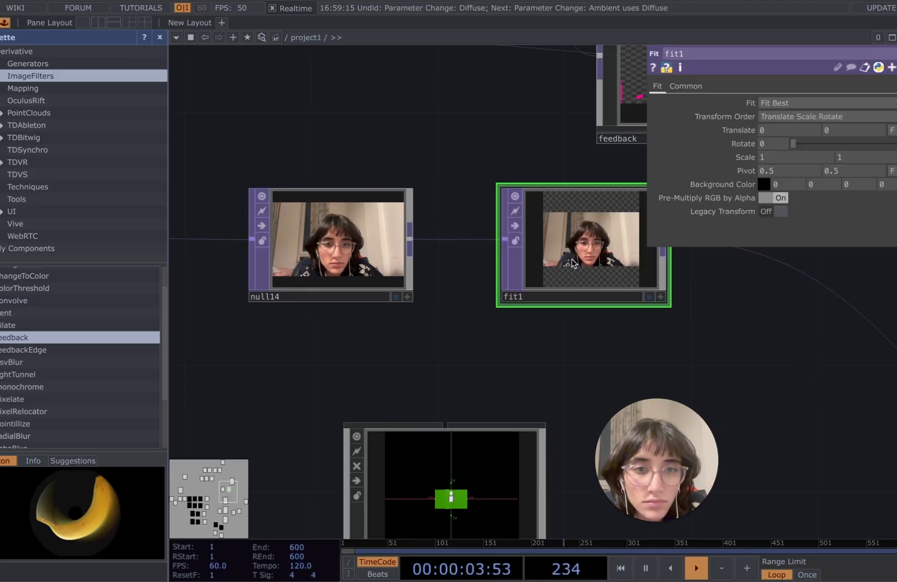
Step: Set fit1's scale to 0.5 horizontally and 0.5 vertically
{"action": "left_click", "coordinate": [367, 229]}
{"action": "left_click", "coordinate": [583, 243]}
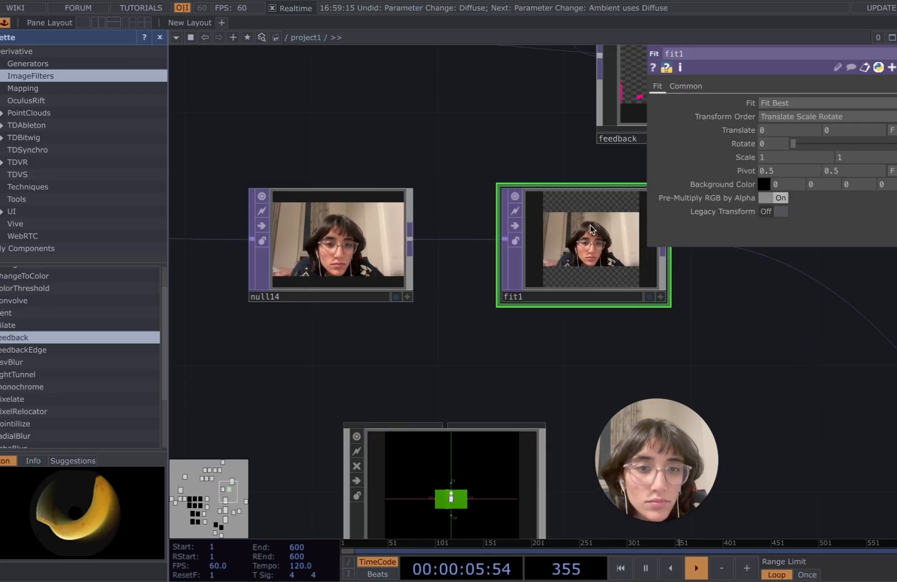
{"action": "left_click", "coordinate": [790, 154]}
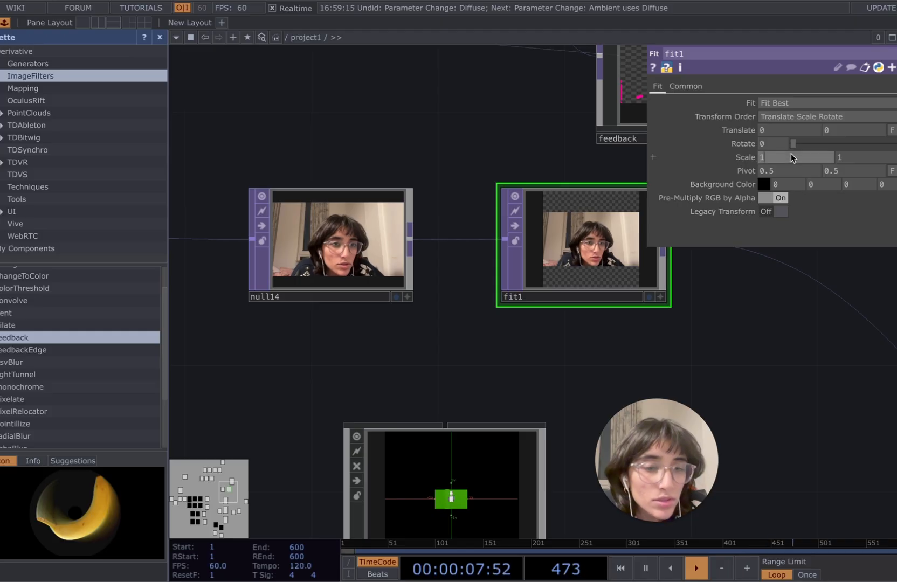
{"action": "type", "text": "0"}
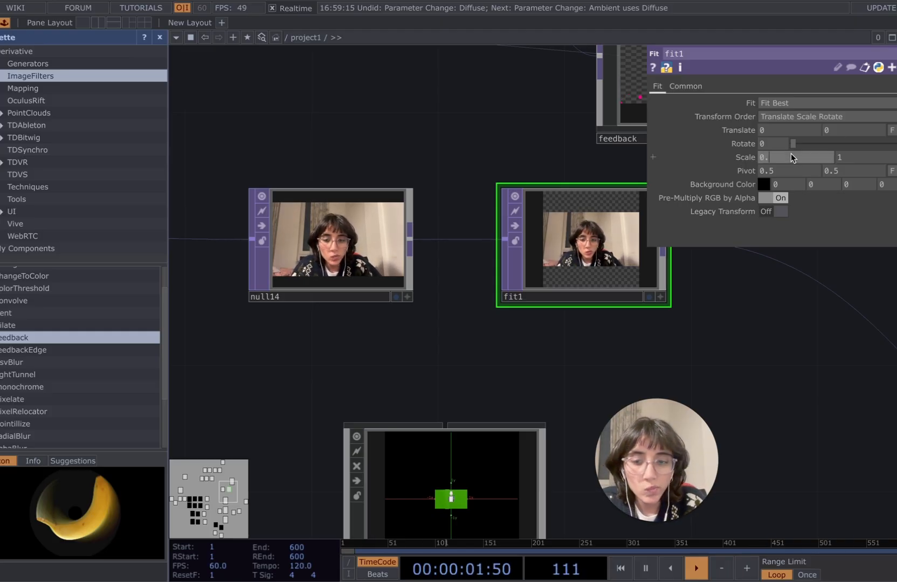
{"action": "type", "text": "."}
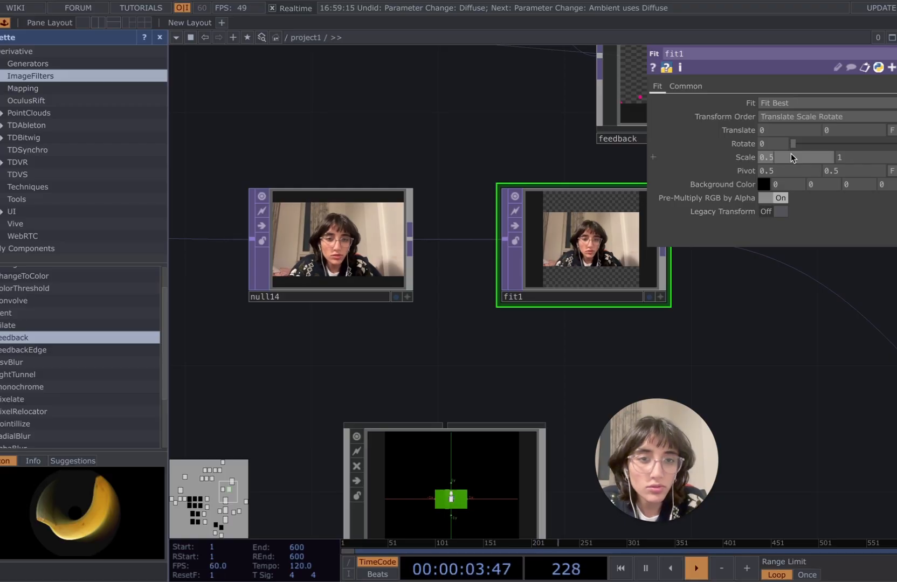
{"action": "type", "text": "5"}
{"action": "key", "text": "Return"}
{"action": "left_click", "coordinate": [860, 159]}
{"action": "type", "text": "0"}
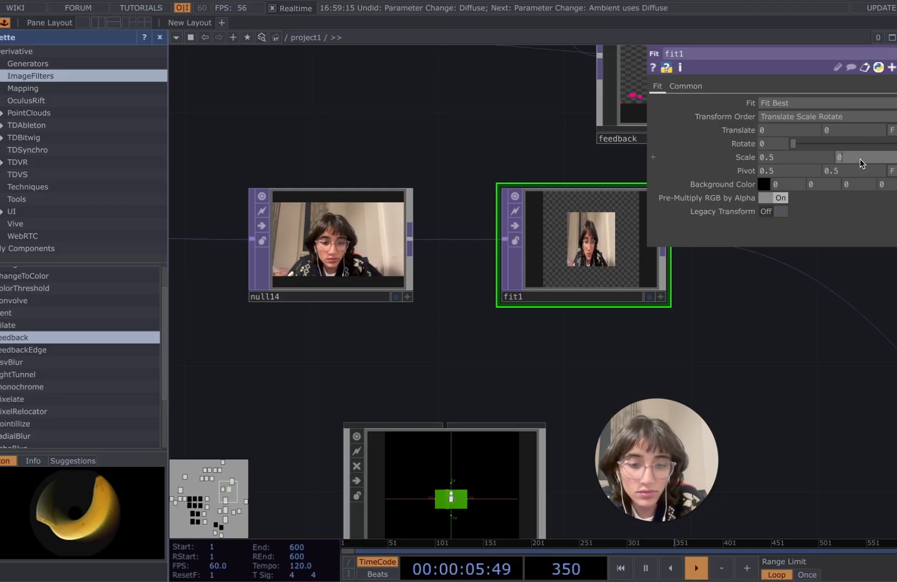
{"action": "type", "text": ".5"}
{"action": "key", "text": "Return"}
Step: Move null11 ahead of feedback/out1 in comp1's input order and check the composite
{"action": "scroll", "coordinate": [681, 350], "scroll_direction": "down", "scroll_amount": 2}
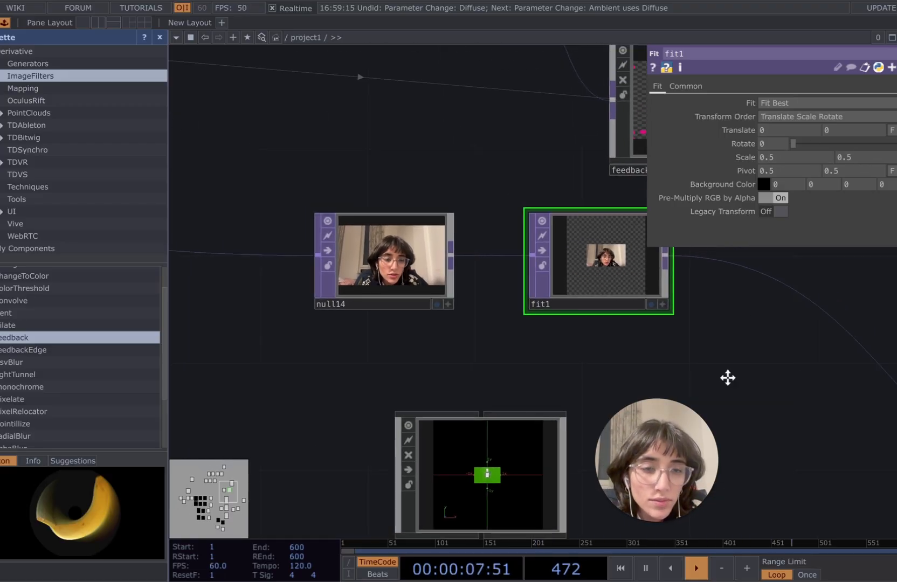
{"action": "left_click_drag", "start_coordinate": [728, 378], "coordinate": [558, 295]}
{"action": "scroll", "coordinate": [585, 307], "scroll_direction": "down", "scroll_amount": 3}
{"action": "left_click_drag", "start_coordinate": [594, 322], "coordinate": [528, 274]}
{"action": "scroll", "coordinate": [532, 294], "scroll_direction": "down", "scroll_amount": 1}
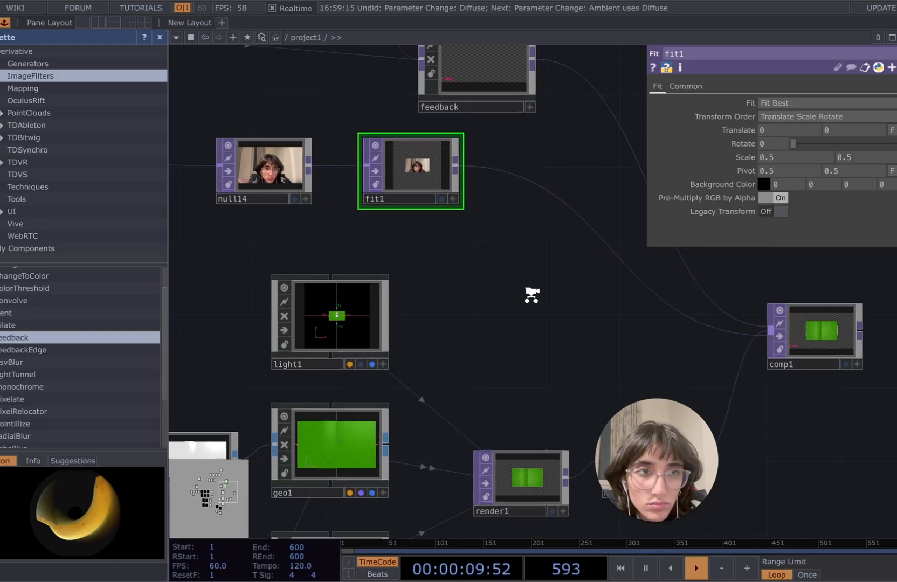
{"action": "scroll", "coordinate": [531, 295], "scroll_direction": "down", "scroll_amount": 2}
{"action": "scroll", "coordinate": [567, 325], "scroll_direction": "down", "scroll_amount": 1}
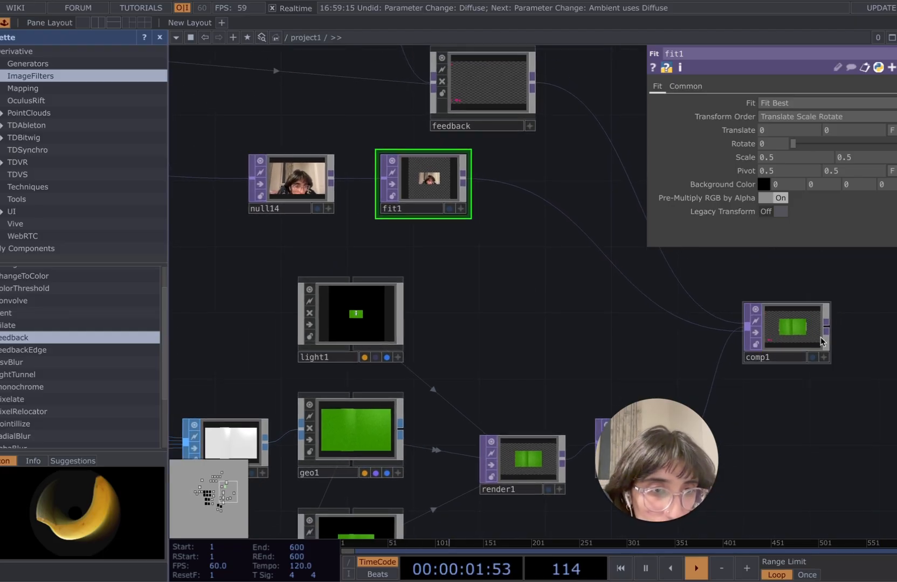
{"action": "scroll", "coordinate": [798, 335], "scroll_direction": "up", "scroll_amount": 4}
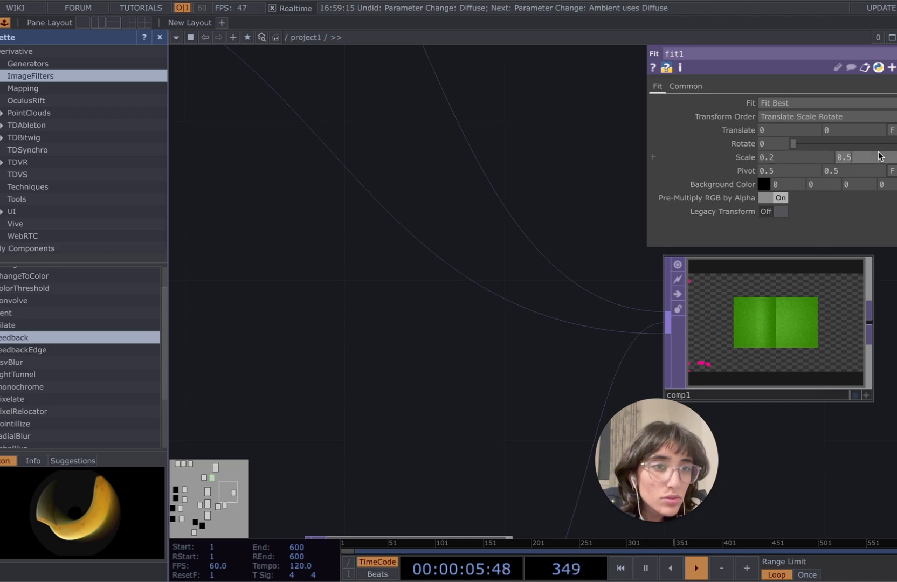
{"action": "left_click", "coordinate": [758, 341]}
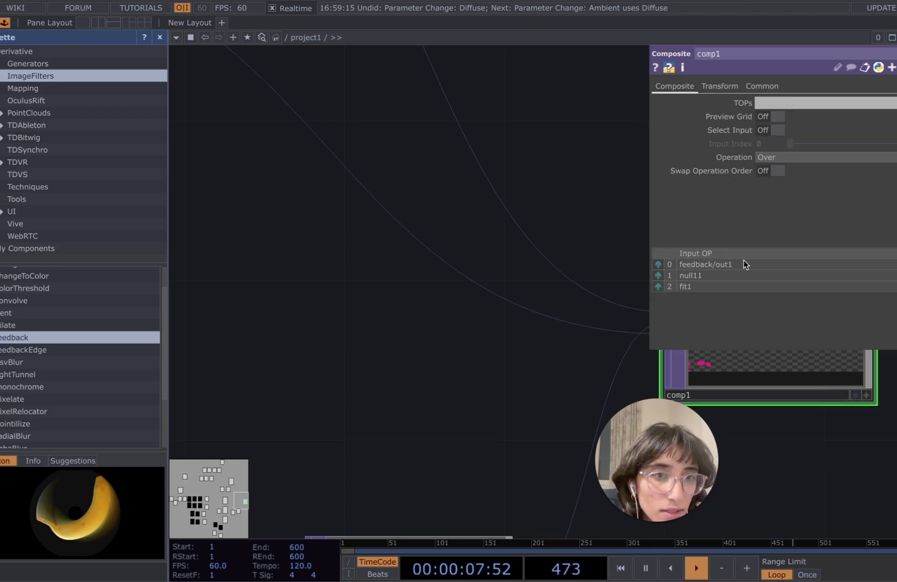
{"action": "left_click", "coordinate": [659, 275]}
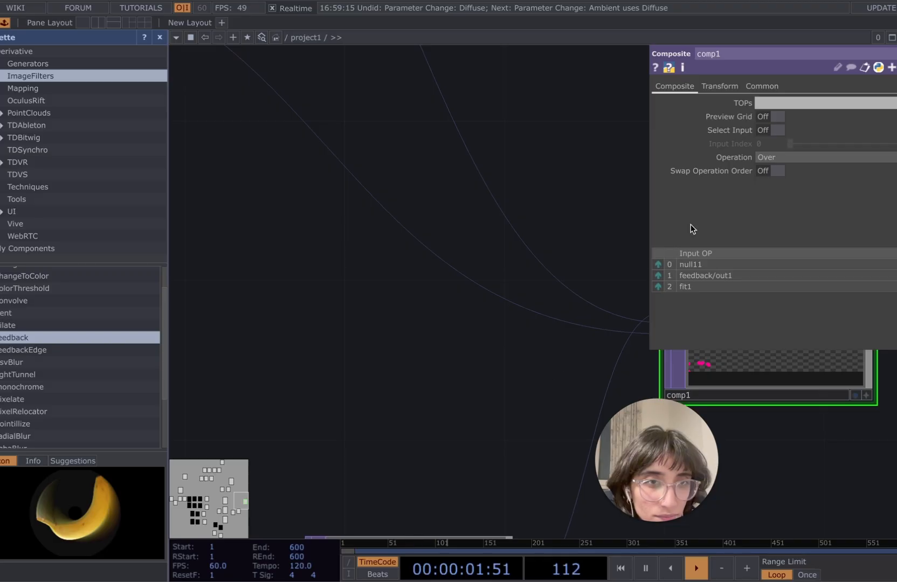
{"action": "key", "text": "p"}
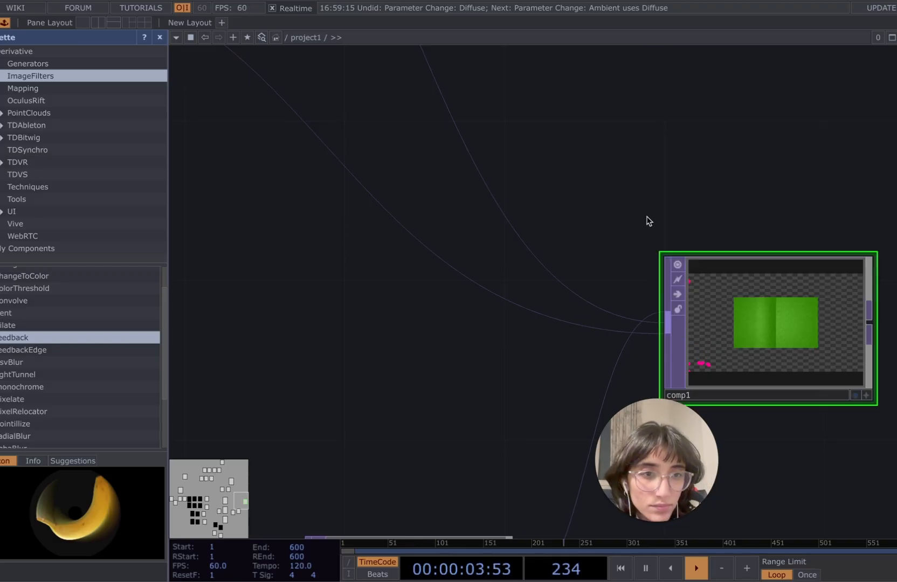
Step: Reorder comp1's inputs so fit1 comes first, followed by null11 and feedback/out1
{"action": "left_click_drag", "start_coordinate": [690, 459], "coordinate": [445, 450]}
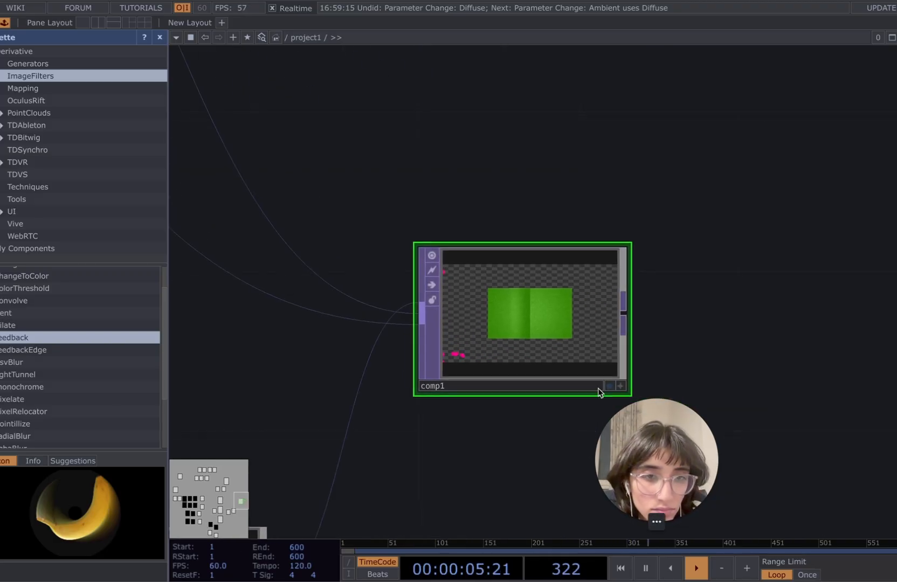
{"action": "left_click", "coordinate": [694, 327]}
{"action": "key", "text": "p"}
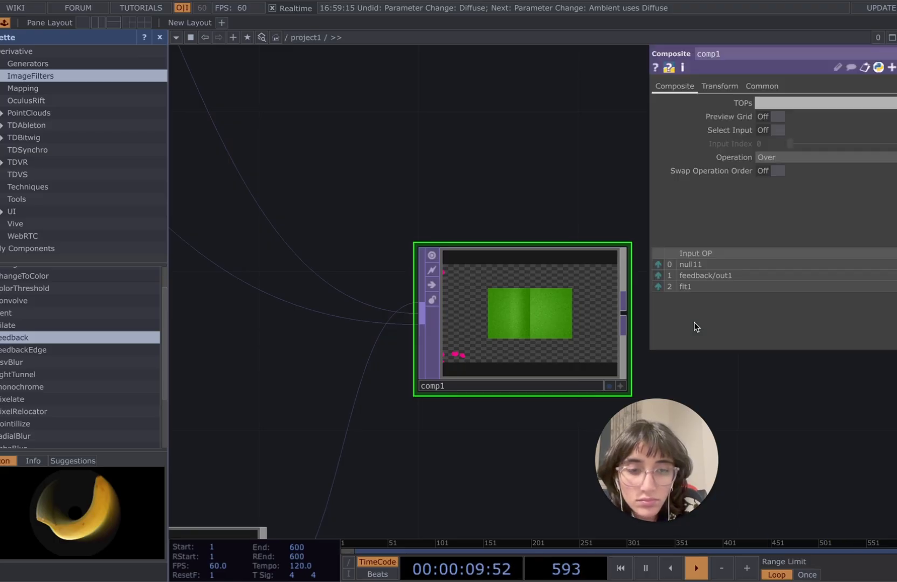
{"action": "left_click", "coordinate": [659, 276]}
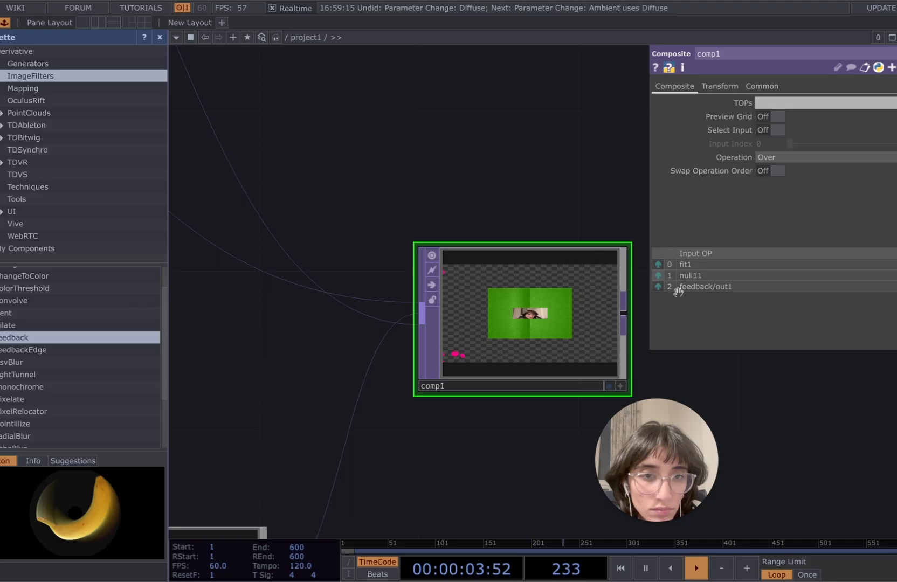
Step: Change comp1's input order to fit1, feedback/out1, null11 so the pink trail lies over the green page
{"action": "scroll", "coordinate": [521, 316], "scroll_direction": "up", "scroll_amount": 5}
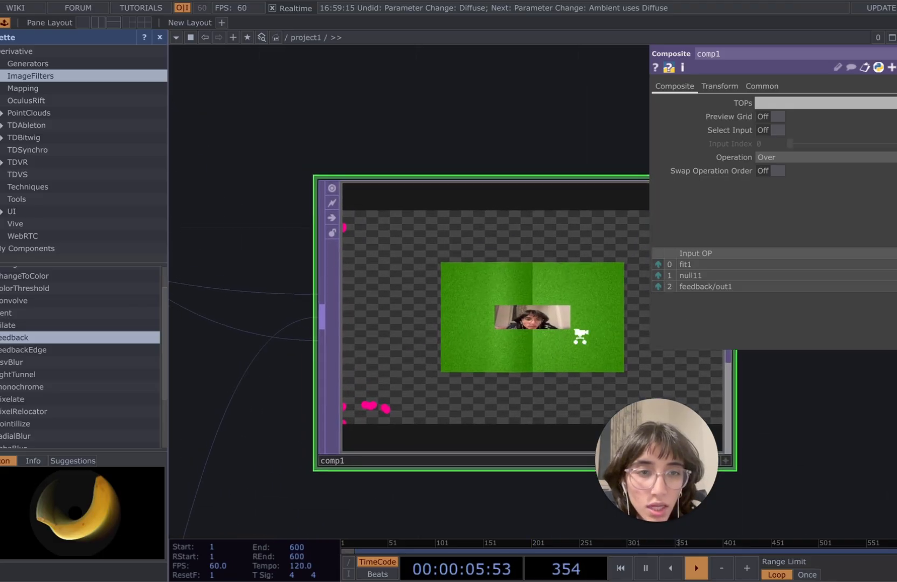
{"action": "left_click", "coordinate": [657, 276]}
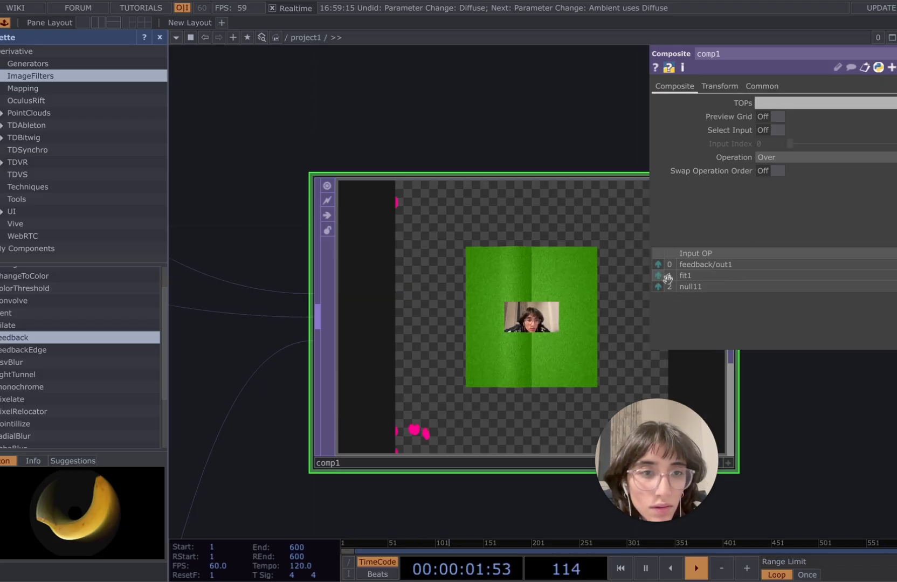
{"action": "left_click", "coordinate": [658, 276]}
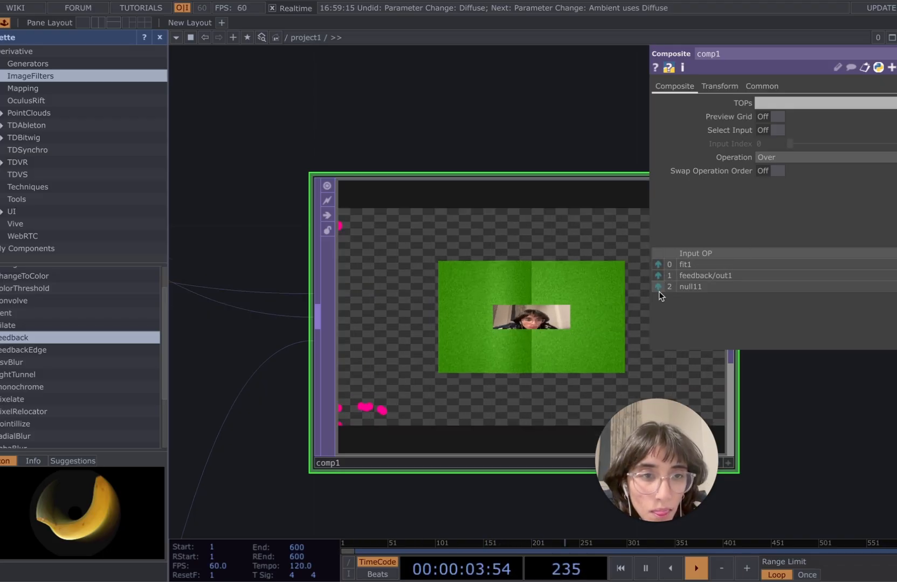
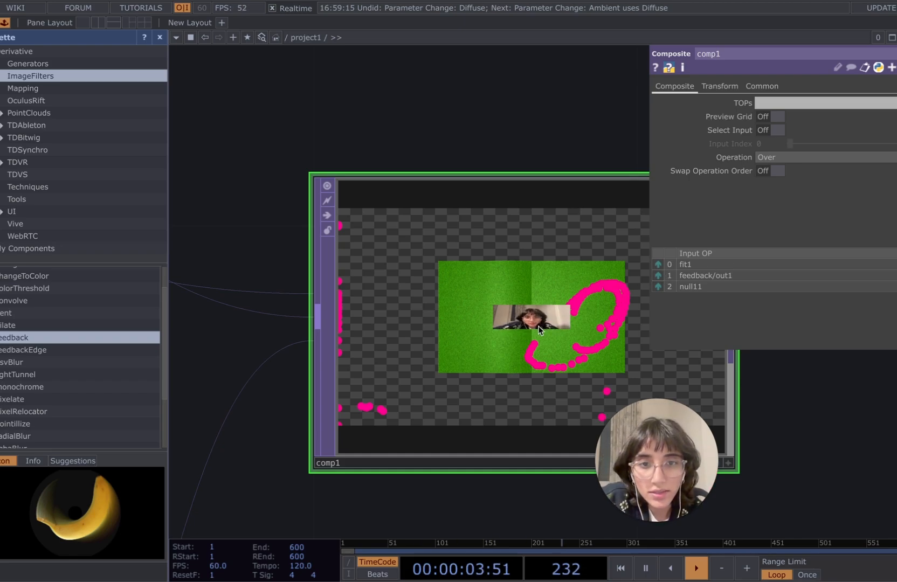
Step: Move the fit1 node away from null14 and place it closer to comp1, above null11
{"action": "scroll", "coordinate": [408, 408], "scroll_direction": "down", "scroll_amount": 5}
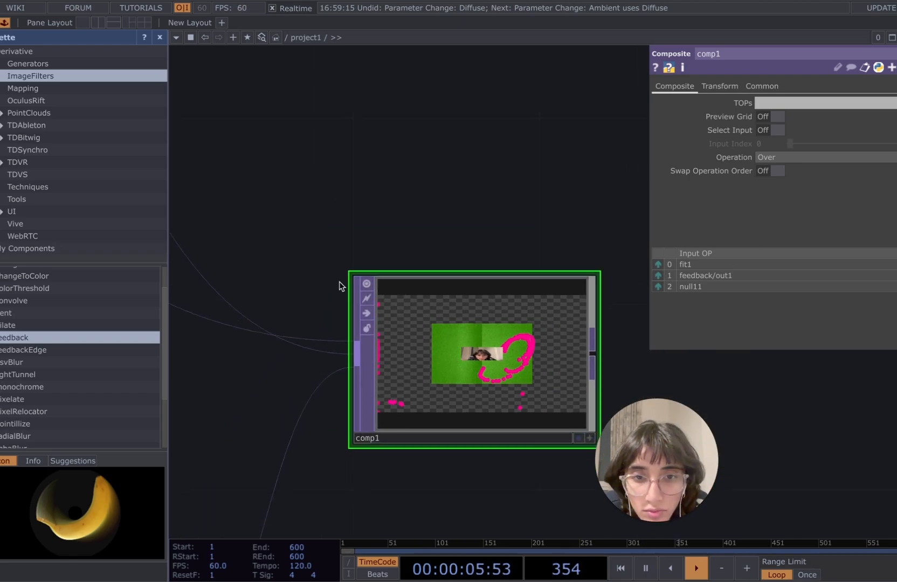
{"action": "left_click_drag", "start_coordinate": [342, 284], "coordinate": [467, 230]}
{"action": "scroll", "coordinate": [467, 230], "scroll_direction": "down", "scroll_amount": 3}
{"action": "scroll", "coordinate": [467, 230], "scroll_direction": "down", "scroll_amount": 1}
{"action": "left_click_drag", "start_coordinate": [361, 300], "coordinate": [430, 376]}
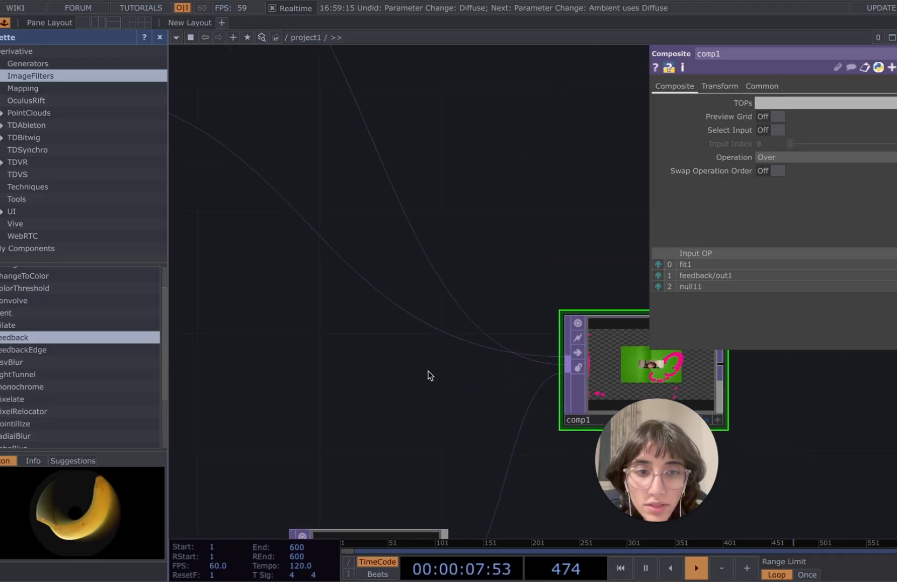
{"action": "scroll", "coordinate": [363, 391], "scroll_direction": "down", "scroll_amount": 2}
{"action": "scroll", "coordinate": [284, 374], "scroll_direction": "down", "scroll_amount": 1}
{"action": "left_click_drag", "start_coordinate": [284, 374], "coordinate": [363, 373]}
{"action": "left_click_drag", "start_coordinate": [253, 258], "coordinate": [415, 373]}
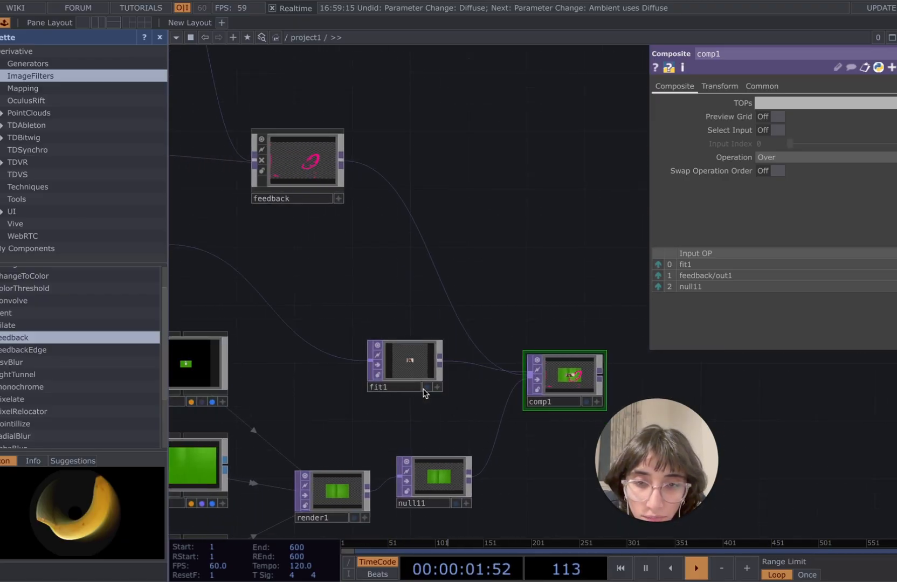
Step: Check the Common parameters of null14
{"action": "scroll", "coordinate": [424, 393], "scroll_direction": "up", "scroll_amount": 2}
{"action": "left_click_drag", "start_coordinate": [431, 257], "coordinate": [683, 276]}
{"action": "left_click", "coordinate": [307, 227]}
{"action": "left_click", "coordinate": [700, 87]}
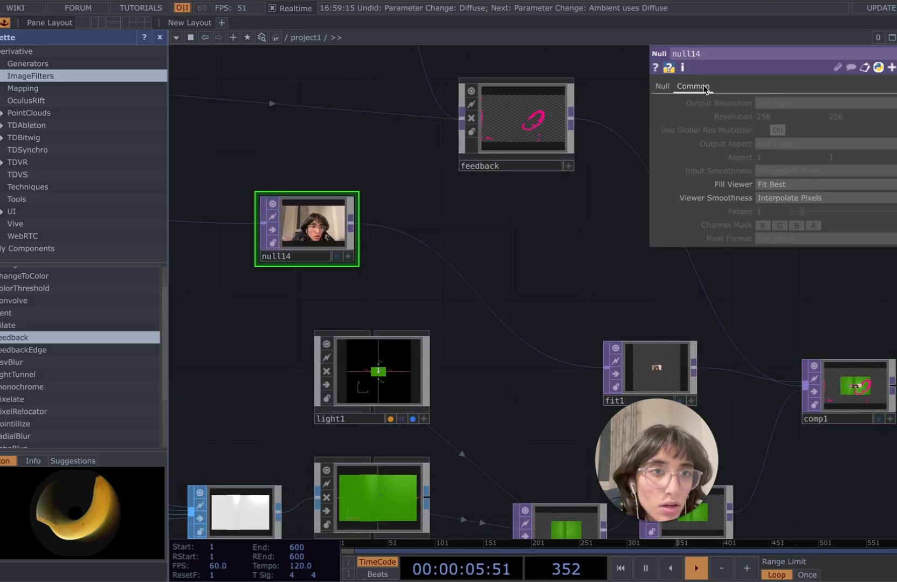
Step: Set fit1's vertical scale to 0.1
{"action": "scroll", "coordinate": [556, 299], "scroll_direction": "up", "scroll_amount": 2}
{"action": "left_click_drag", "start_coordinate": [643, 368], "coordinate": [557, 312]}
{"action": "scroll", "coordinate": [584, 353], "scroll_direction": "up", "scroll_amount": 1}
{"action": "scroll", "coordinate": [584, 353], "scroll_direction": "up", "scroll_amount": 3}
{"action": "left_click_drag", "start_coordinate": [731, 359], "coordinate": [522, 368]}
{"action": "left_click", "coordinate": [402, 337]}
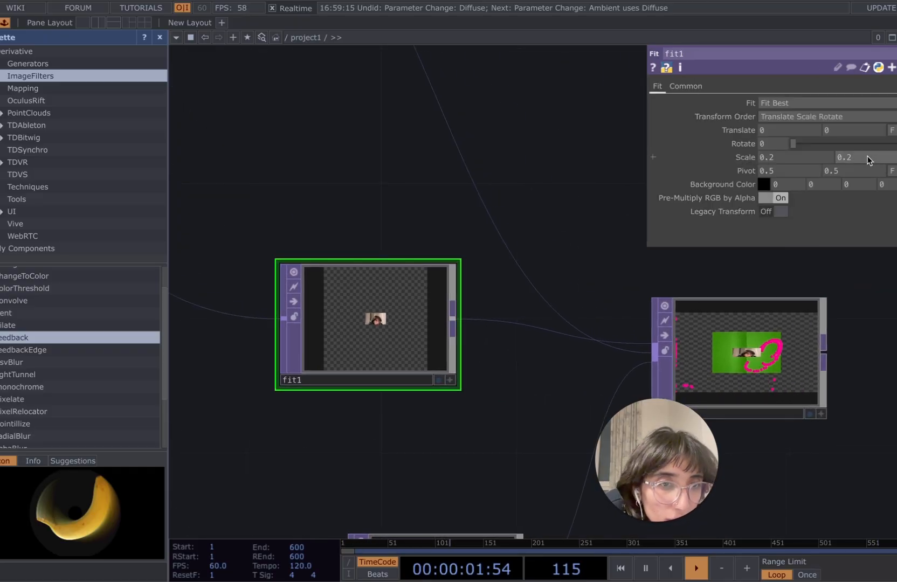
{"action": "scroll", "coordinate": [770, 306], "scroll_direction": "up", "scroll_amount": 1}
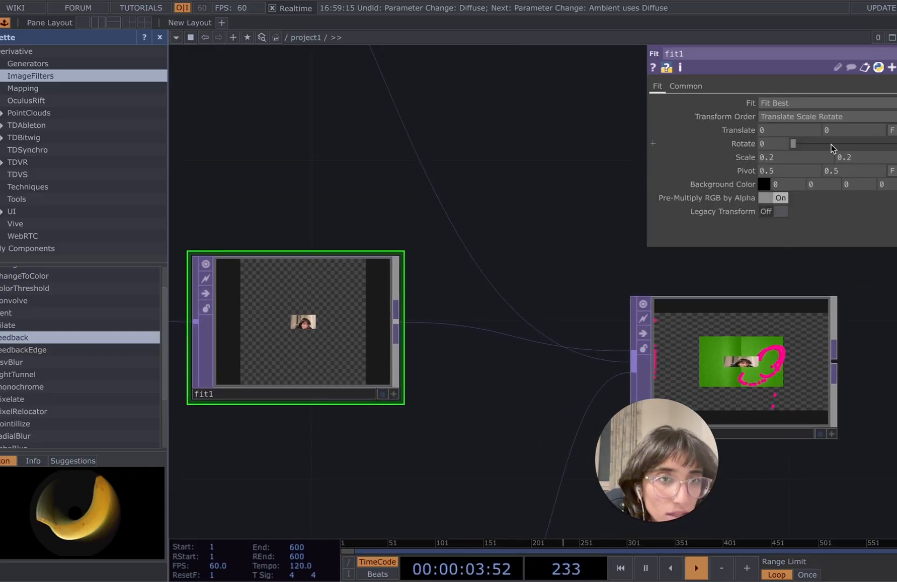
{"action": "key", "text": "BackSpace"}
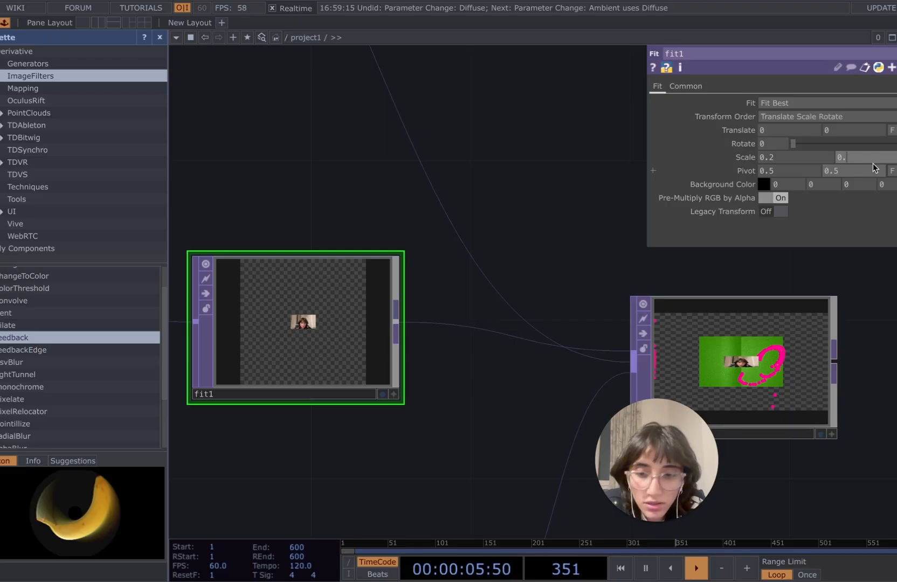
{"action": "type", "text": "1"}
{"action": "key", "text": "Return"}
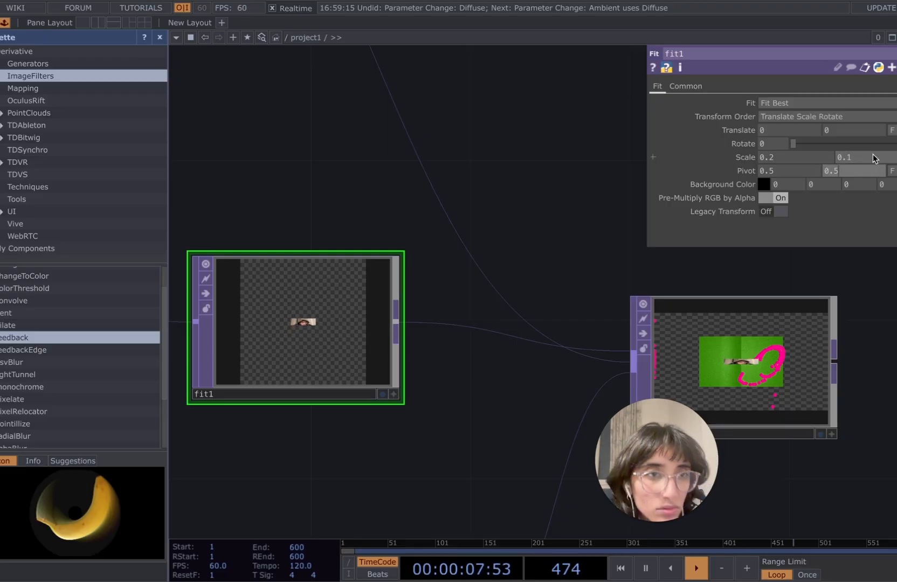
Step: Set fit1's scale to 0.1 horizontally and 0.2 vertically, and check the camera image's proportions in comp1
{"action": "double_click", "coordinate": [874, 158]}
{"action": "key", "text": "BackSpace"}
{"action": "type", "text": "0.2"}
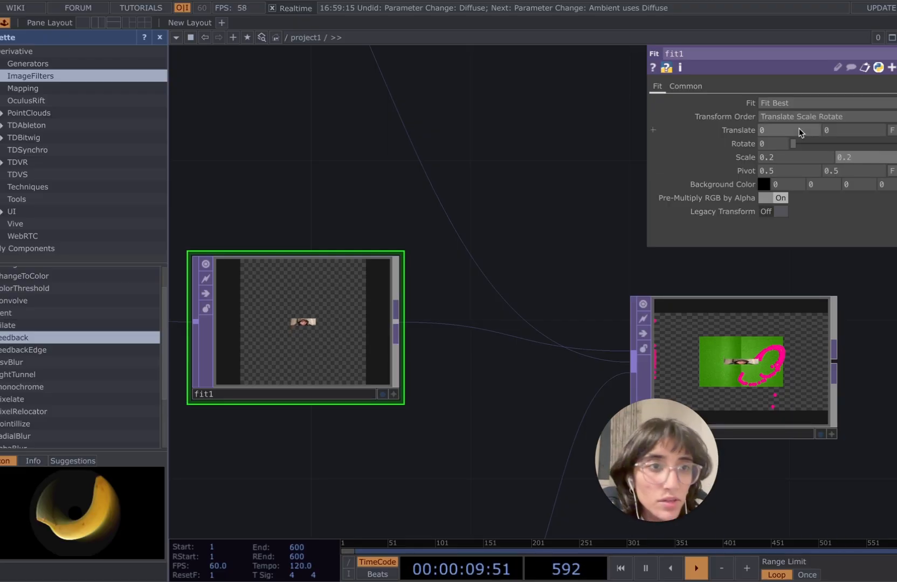
{"action": "double_click", "coordinate": [804, 157]}
{"action": "type", "text": "0.1"}
{"action": "key", "text": "Return"}
{"action": "scroll", "coordinate": [765, 347], "scroll_direction": "up", "scroll_amount": 5}
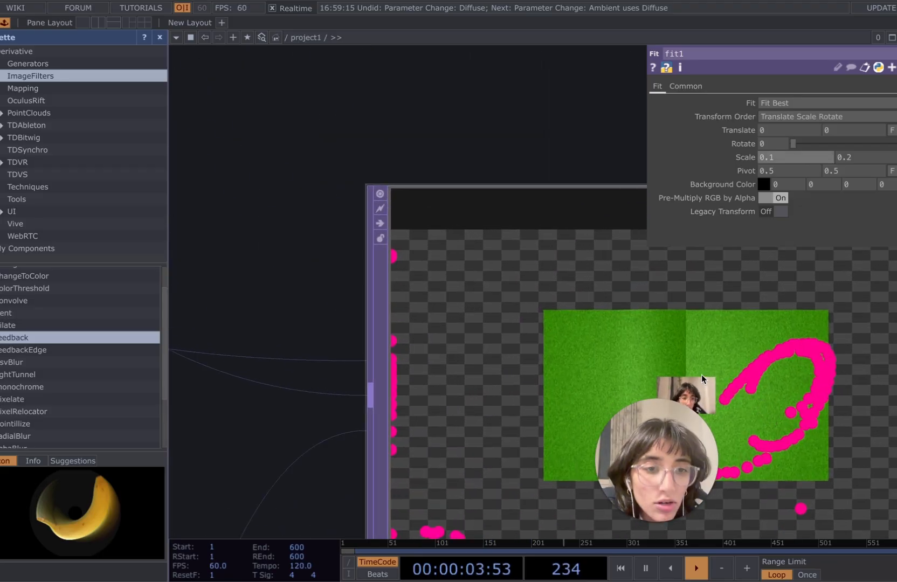
Step: Set fit1's horizontal scale to 0.12 and inspect the camera image over the green page in comp1
{"action": "scroll", "coordinate": [711, 372], "scroll_direction": "down", "scroll_amount": 3}
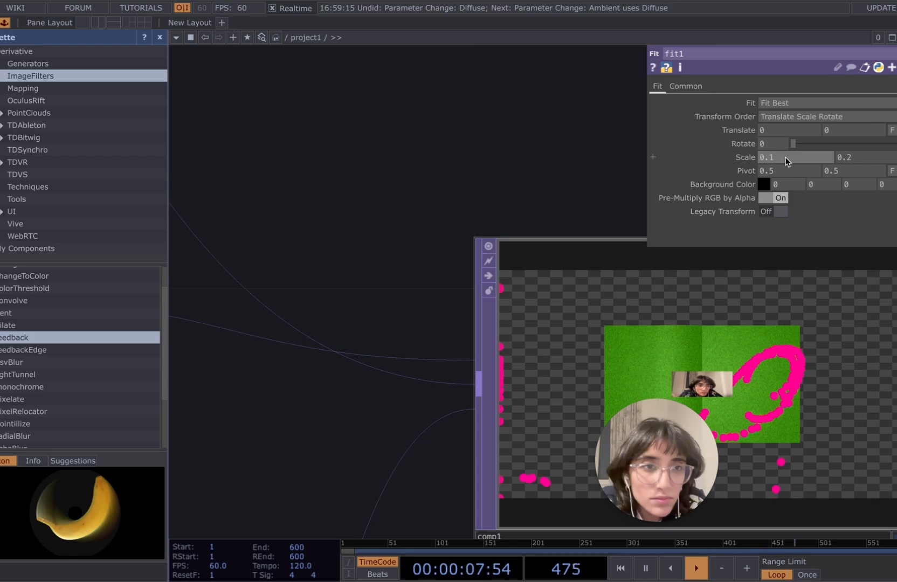
{"action": "type", "text": "2"}
{"action": "key", "text": "Return"}
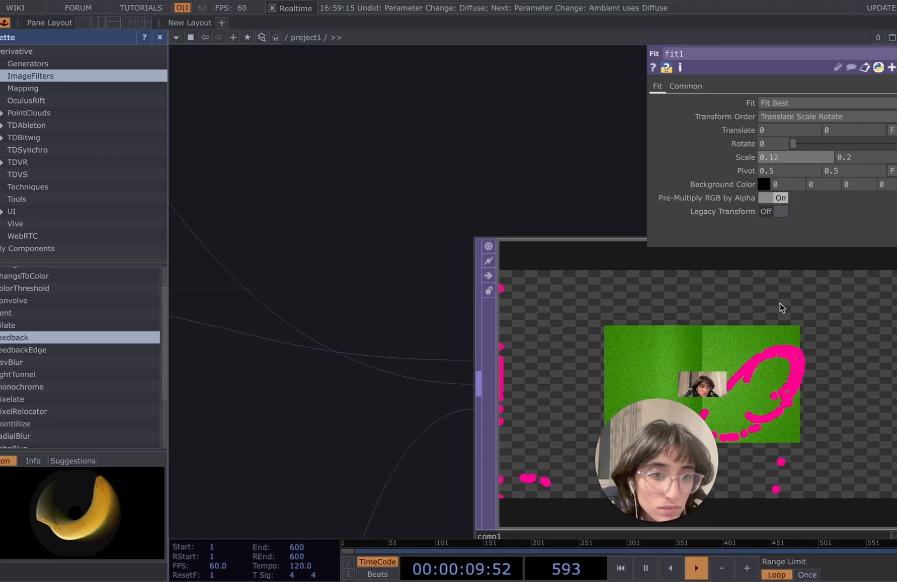
{"action": "scroll", "coordinate": [779, 305], "scroll_direction": "up", "scroll_amount": 4}
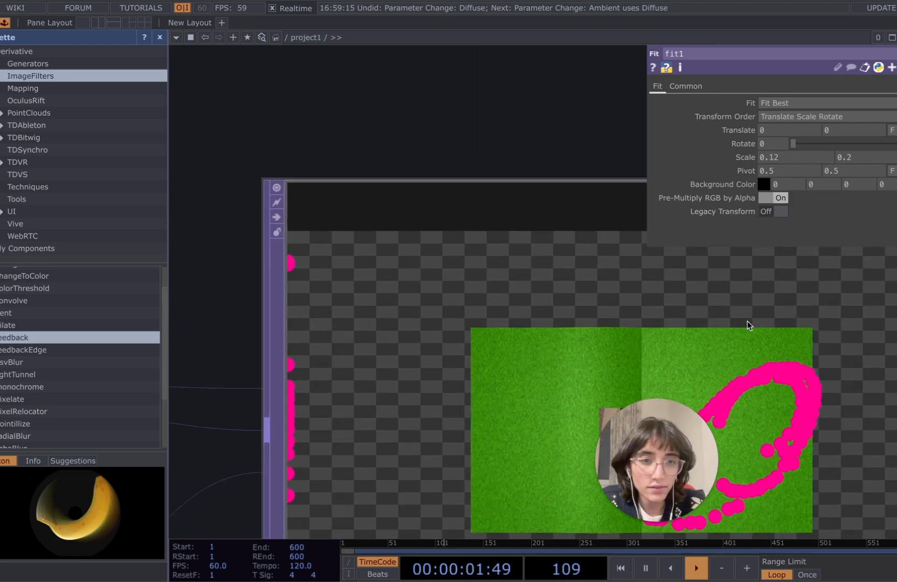
{"action": "scroll", "coordinate": [558, 230], "scroll_direction": "down", "scroll_amount": 3}
{"action": "scroll", "coordinate": [570, 248], "scroll_direction": "down", "scroll_amount": 3}
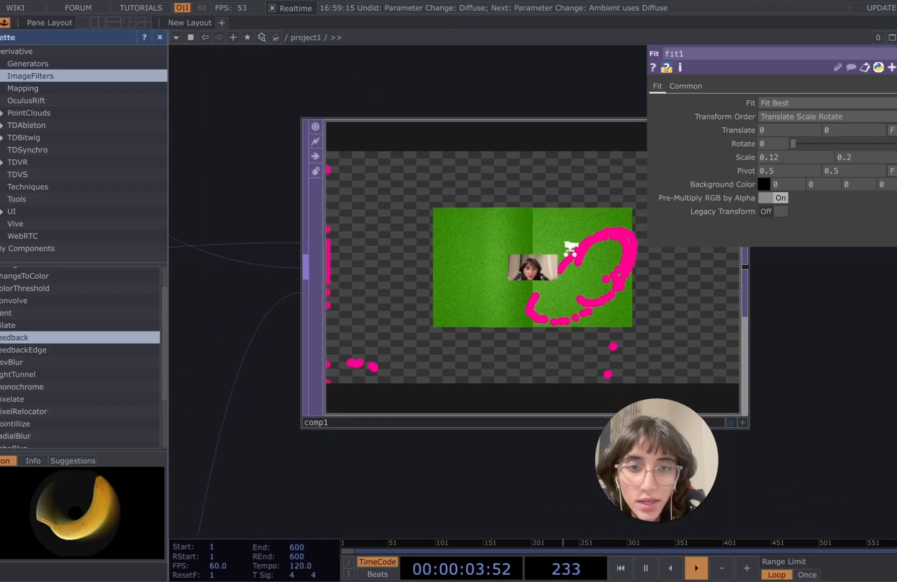
Step: Set fit1's horizontal translation to -1 and inspect the camera image on the green page in comp1
{"action": "scroll", "coordinate": [570, 248], "scroll_direction": "down", "scroll_amount": 1}
{"action": "left_click_drag", "start_coordinate": [439, 465], "coordinate": [494, 467]}
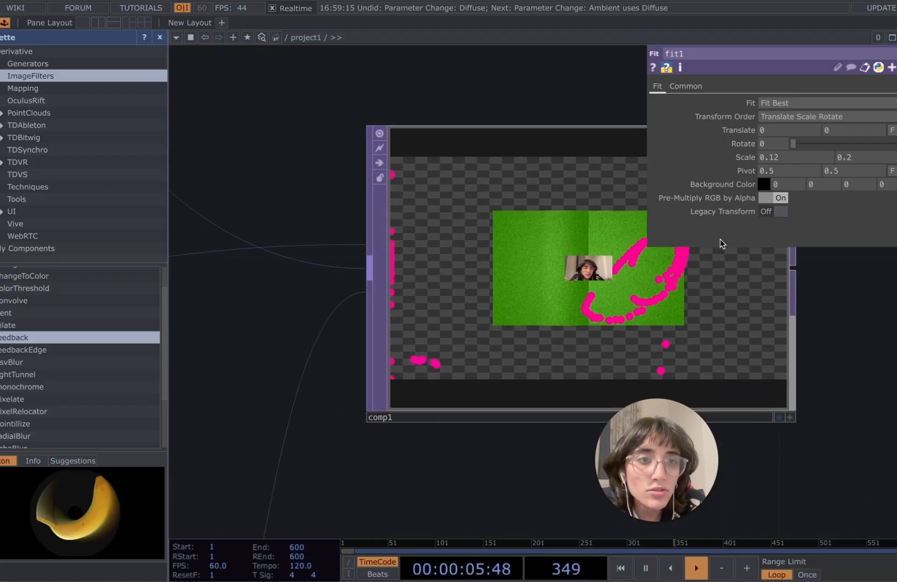
{"action": "key", "text": "BackSpace"}
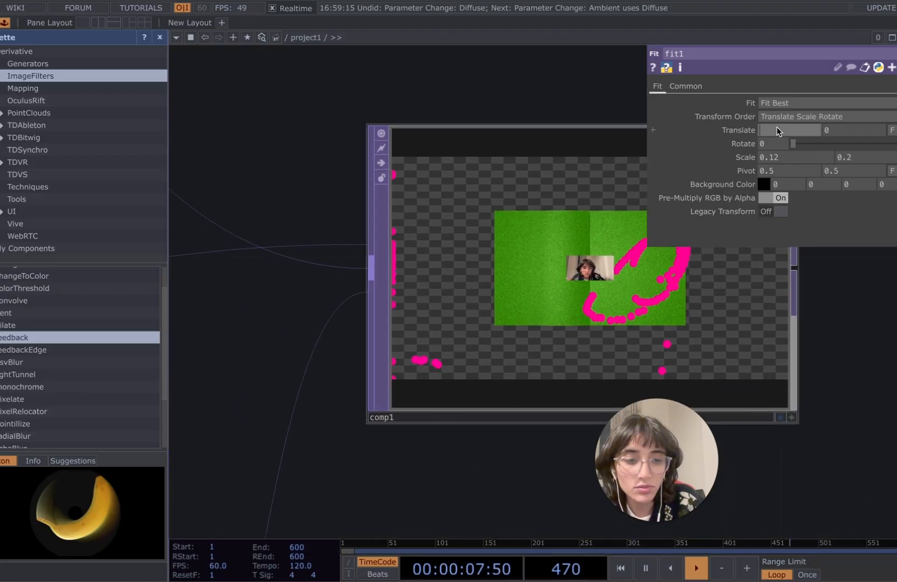
{"action": "type", "text": "-0.5"}
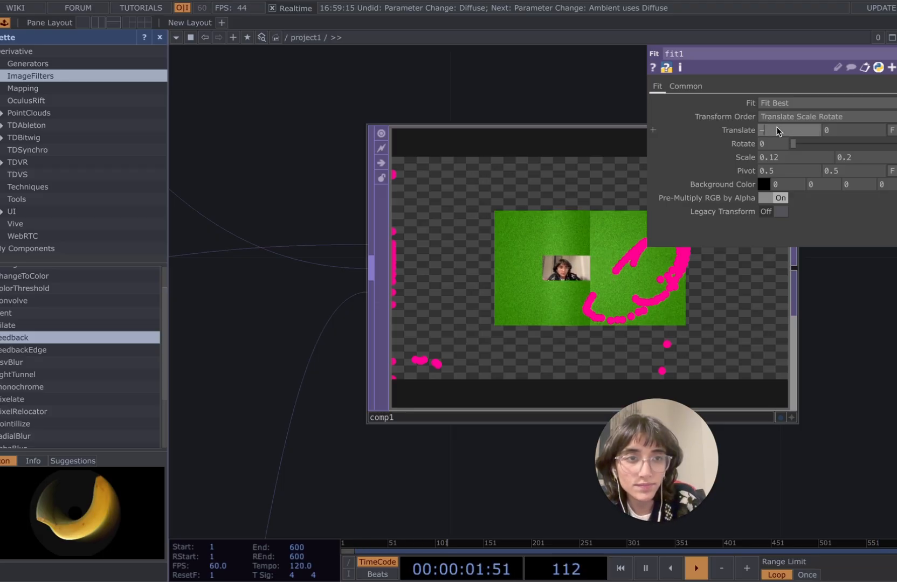
{"action": "key", "text": "Return"}
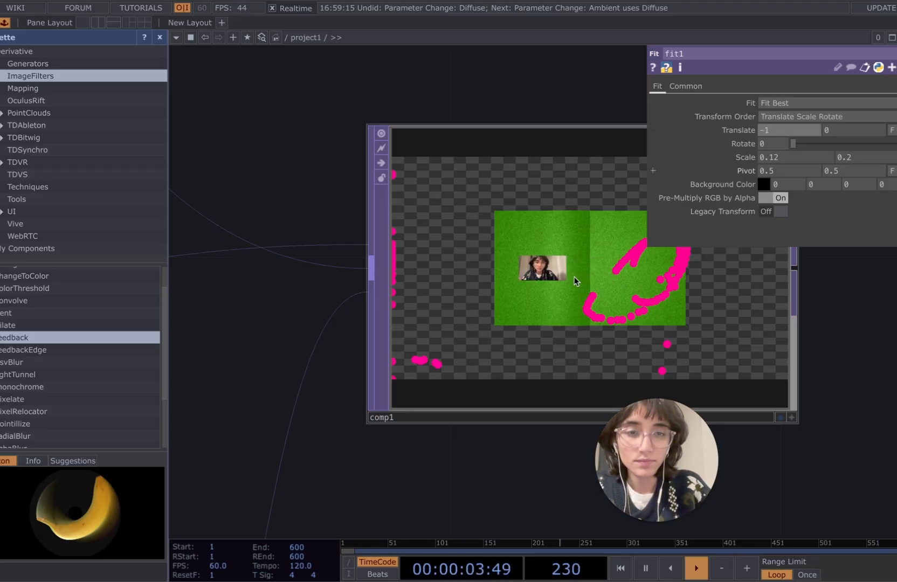
{"action": "scroll", "coordinate": [550, 294], "scroll_direction": "up", "scroll_amount": 3}
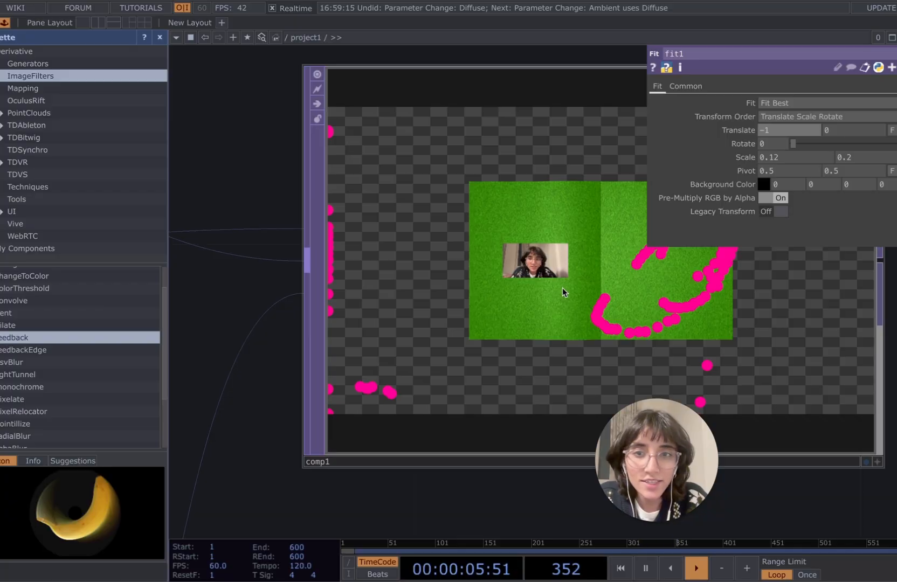
{"action": "scroll", "coordinate": [534, 342], "scroll_direction": "down", "scroll_amount": 5}
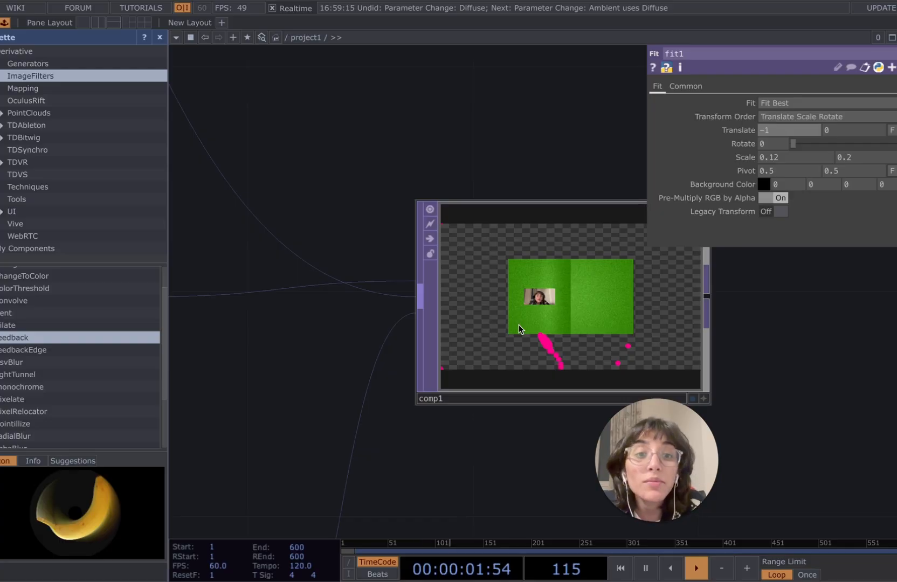
Step: Review the network from comp1 back through the page geometry, grid chains and noise material to the MediaPipe and hand_tracking operators
{"action": "scroll", "coordinate": [286, 414], "scroll_direction": "down", "scroll_amount": 2}
{"action": "scroll", "coordinate": [286, 414], "scroll_direction": "down", "scroll_amount": 2}
{"action": "left_click_drag", "start_coordinate": [357, 390], "coordinate": [568, 374]}
{"action": "scroll", "coordinate": [485, 384], "scroll_direction": "down", "scroll_amount": 3}
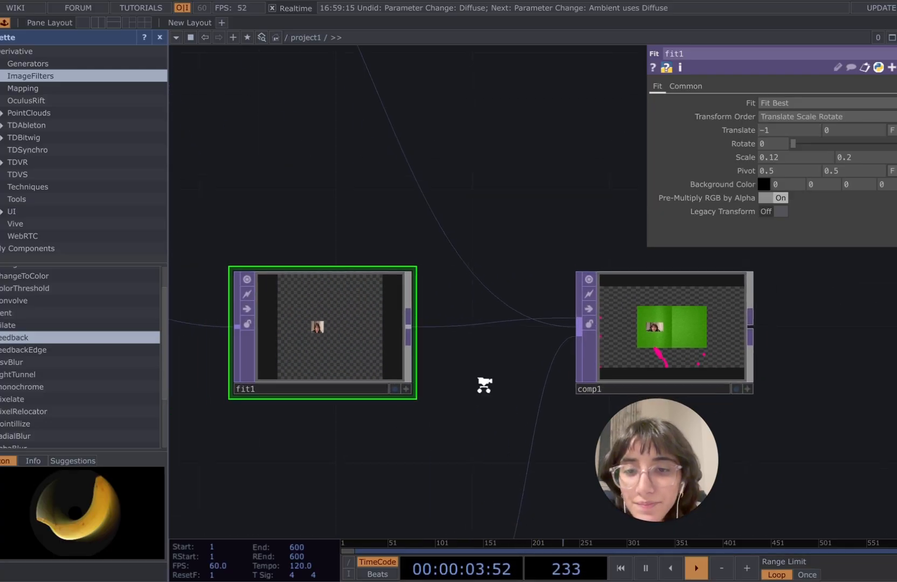
{"action": "left_click_drag", "start_coordinate": [457, 439], "coordinate": [602, 409]}
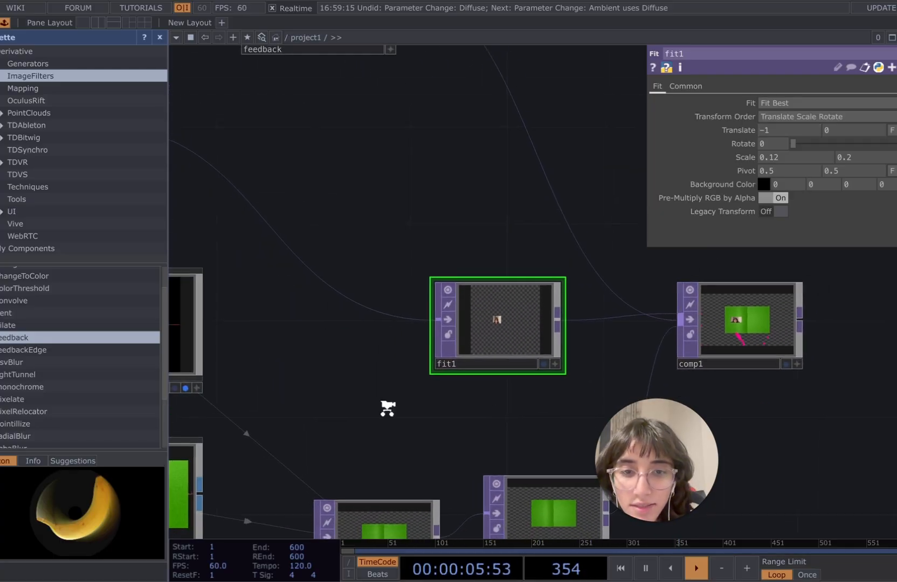
{"action": "scroll", "coordinate": [398, 388], "scroll_direction": "down", "scroll_amount": 2}
{"action": "left_click_drag", "start_coordinate": [413, 370], "coordinate": [537, 388]}
{"action": "scroll", "coordinate": [539, 388], "scroll_direction": "down", "scroll_amount": 4}
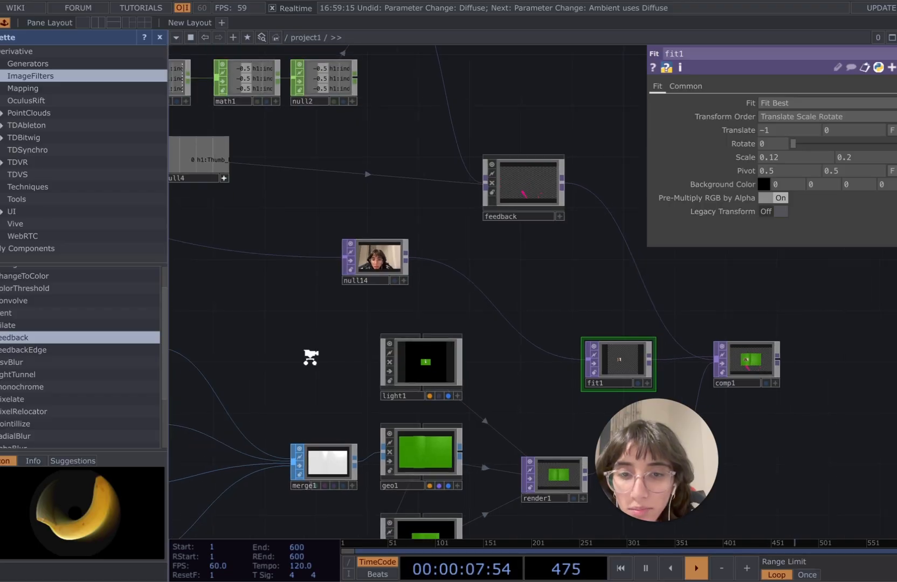
{"action": "scroll", "coordinate": [322, 372], "scroll_direction": "down", "scroll_amount": 1}
{"action": "scroll", "coordinate": [320, 365], "scroll_direction": "down", "scroll_amount": 2}
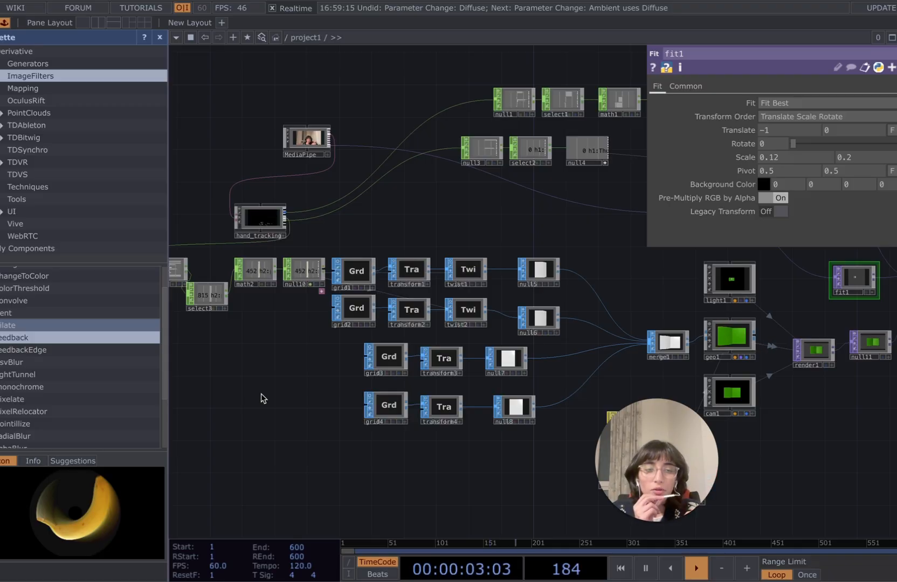
{"action": "scroll", "coordinate": [721, 353], "scroll_direction": "up", "scroll_amount": 5}
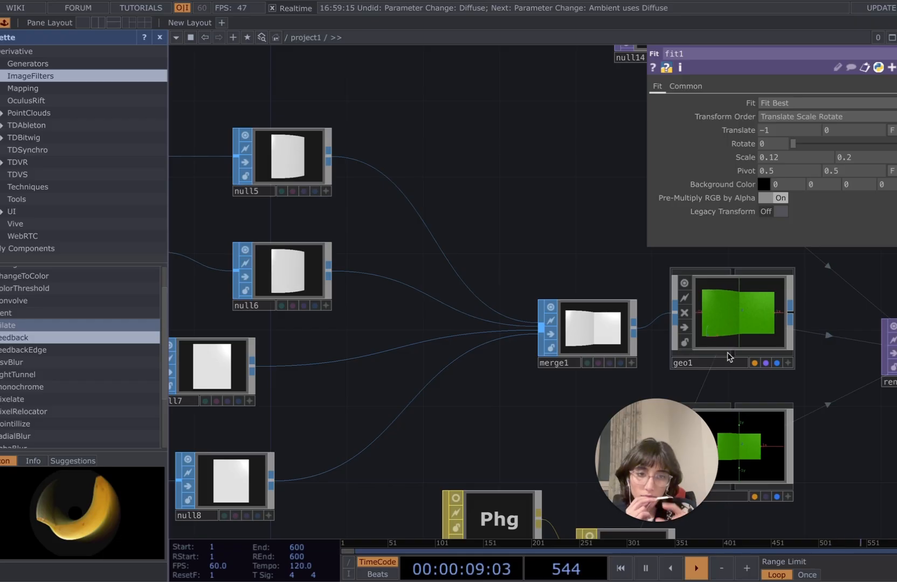
{"action": "scroll", "coordinate": [557, 234], "scroll_direction": "down", "scroll_amount": 8}
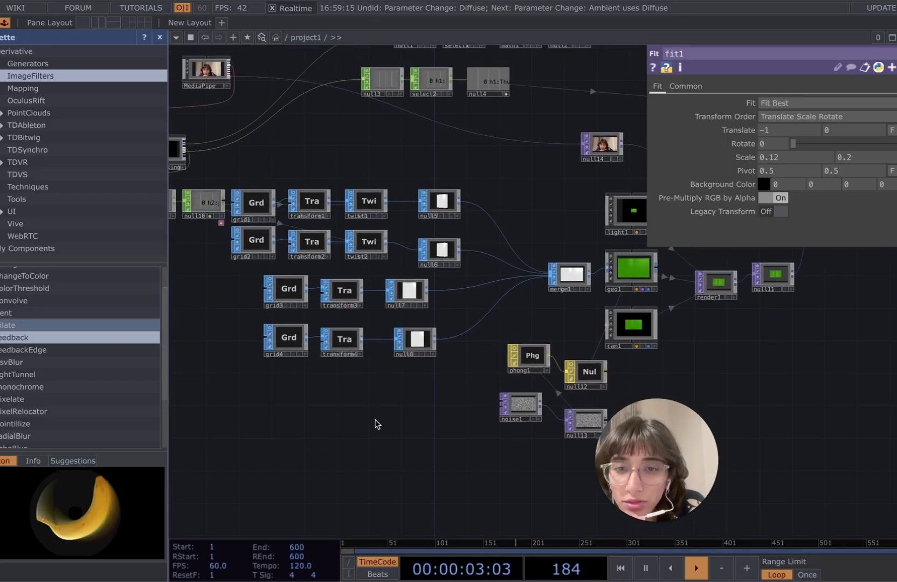
{"action": "scroll", "coordinate": [376, 420], "scroll_direction": "down", "scroll_amount": 1}
{"action": "left_click_drag", "start_coordinate": [323, 416], "coordinate": [397, 489]}
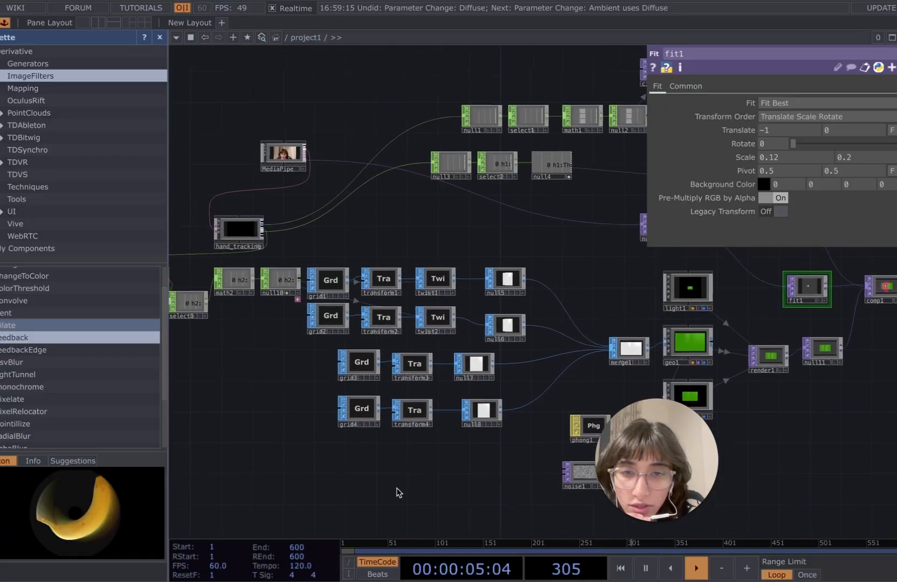
{"action": "scroll", "coordinate": [381, 451], "scroll_direction": "up", "scroll_amount": 5}
{"action": "left_click_drag", "start_coordinate": [266, 338], "coordinate": [268, 463]}
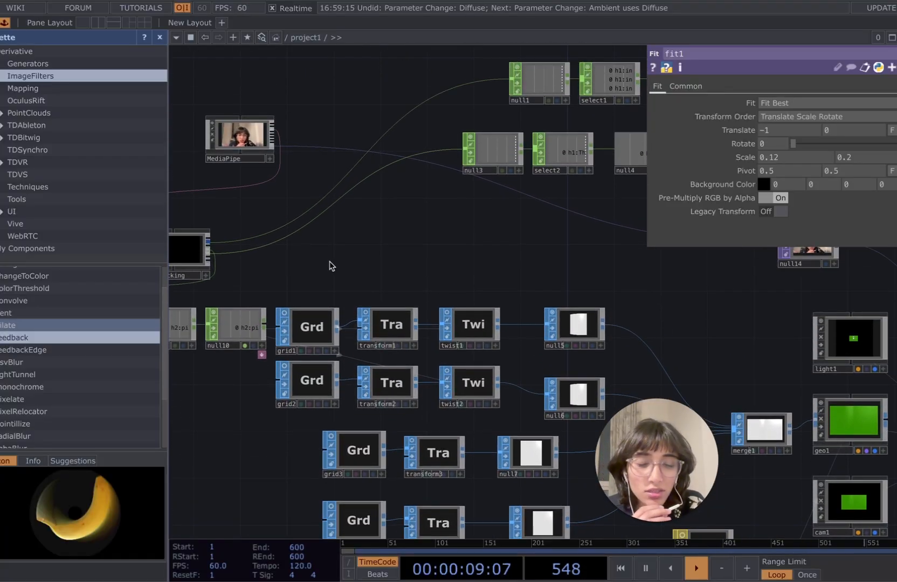
Step: Add a Grid SOP in the empty area above the grid1 chain
{"action": "key", "text": "Tab"}
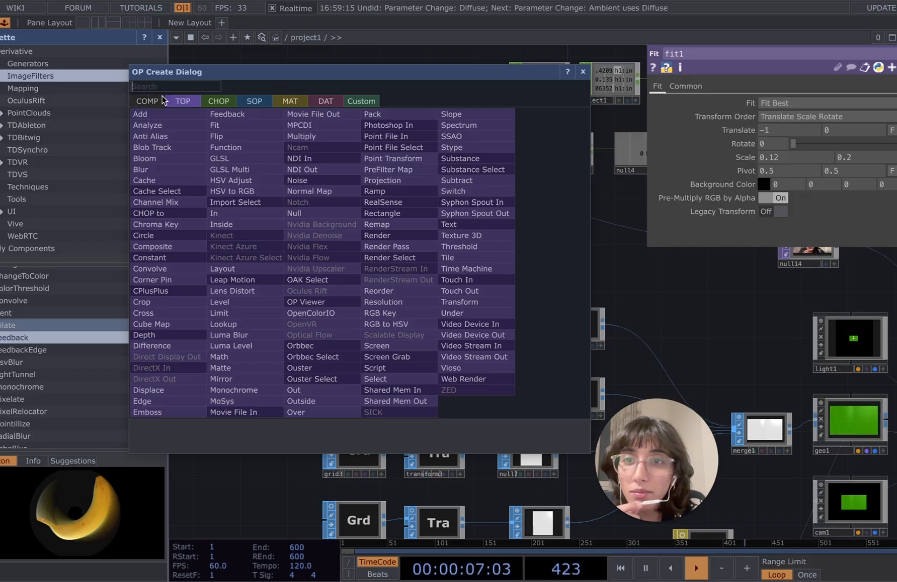
{"action": "left_click", "coordinate": [254, 101]}
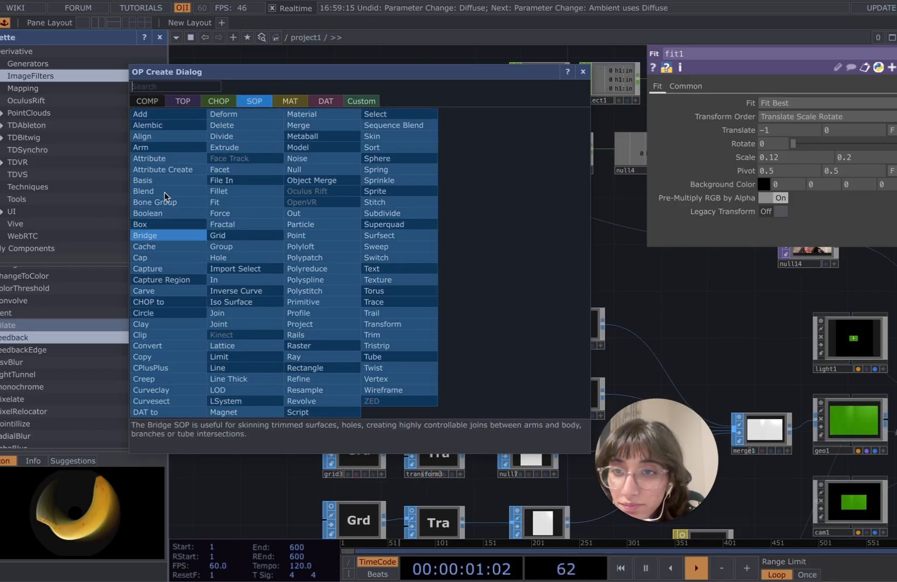
{"action": "left_click", "coordinate": [189, 247]}
{"action": "left_click", "coordinate": [385, 270]}
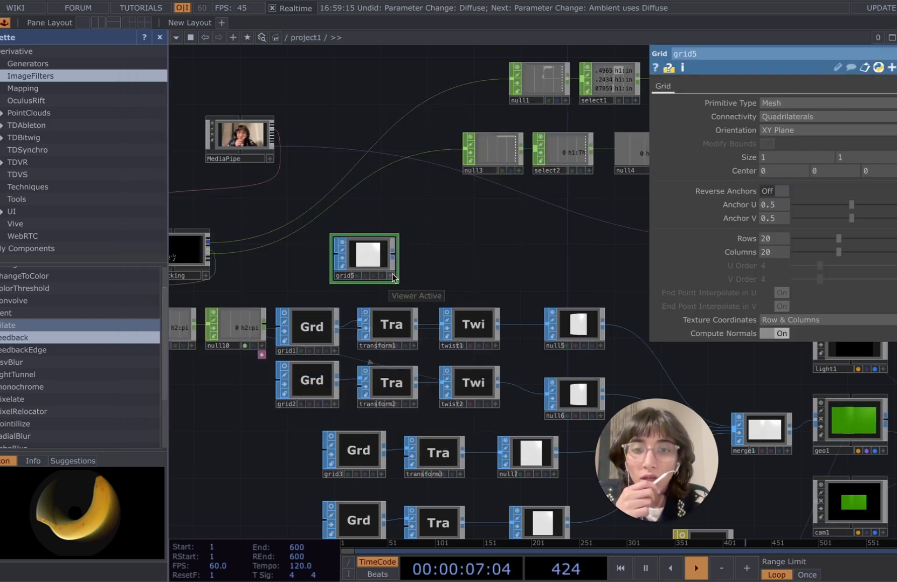
{"action": "scroll", "coordinate": [415, 270], "scroll_direction": "up", "scroll_amount": 5}
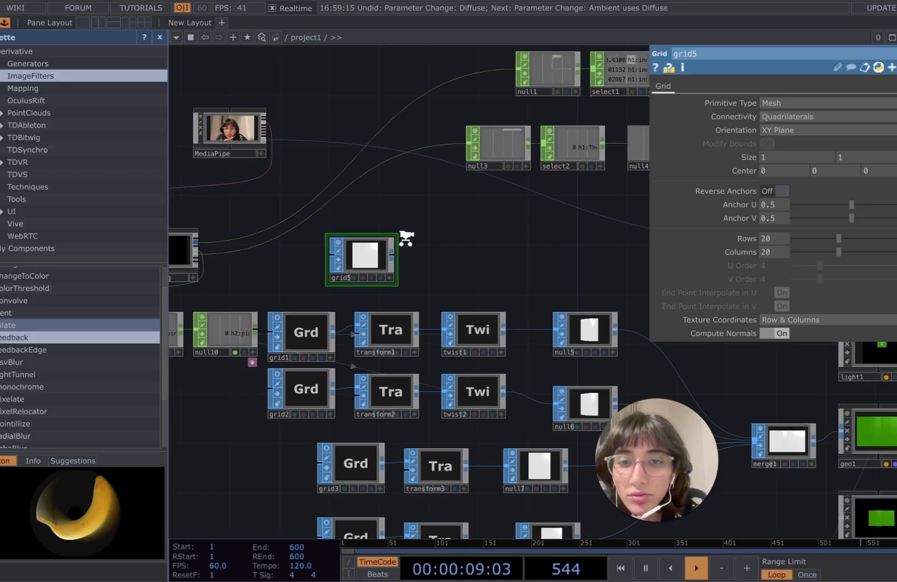
{"action": "scroll", "coordinate": [420, 288], "scroll_direction": "up", "scroll_amount": 1}
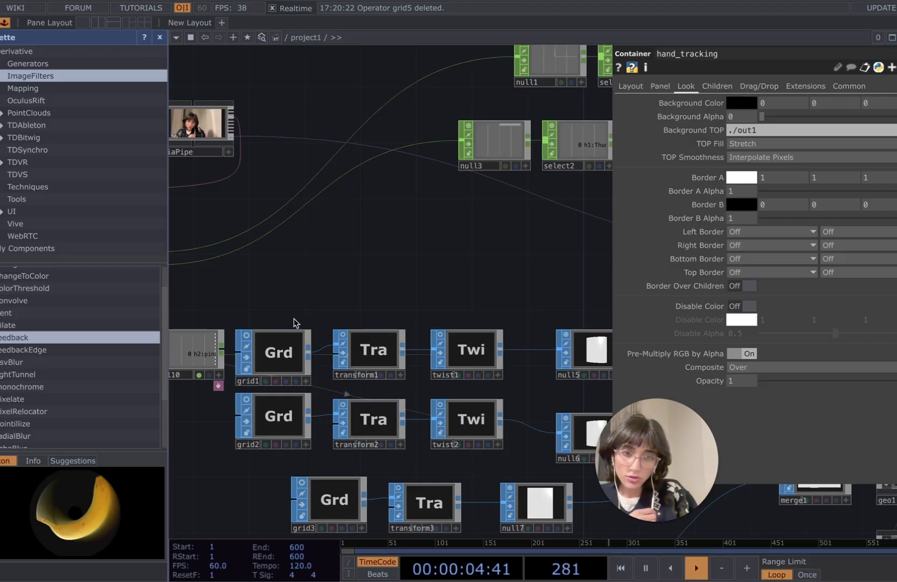
{"action": "scroll", "coordinate": [294, 321], "scroll_direction": "down", "scroll_amount": 1}
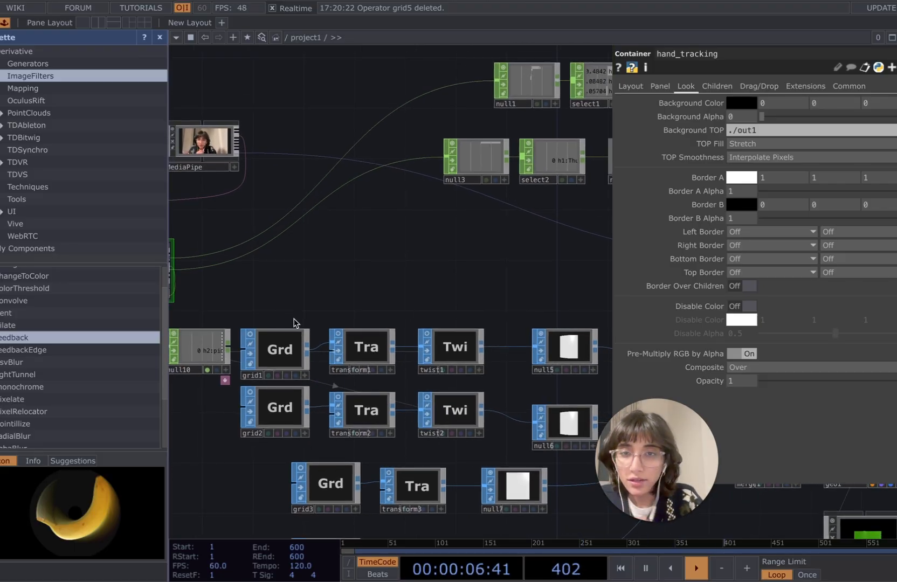
{"action": "scroll", "coordinate": [430, 275], "scroll_direction": "down", "scroll_amount": 1}
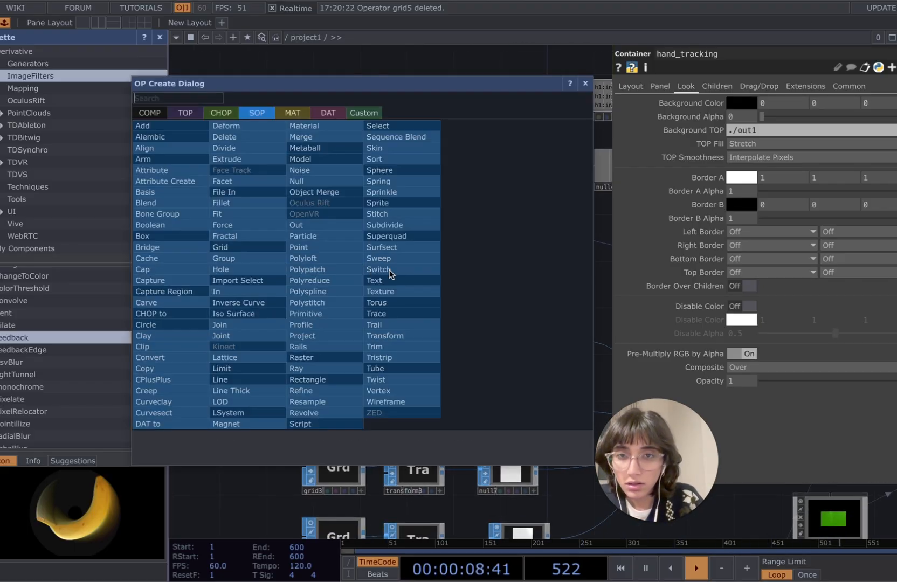
{"action": "key", "text": "Tab"}
{"action": "left_click", "coordinate": [585, 83]}
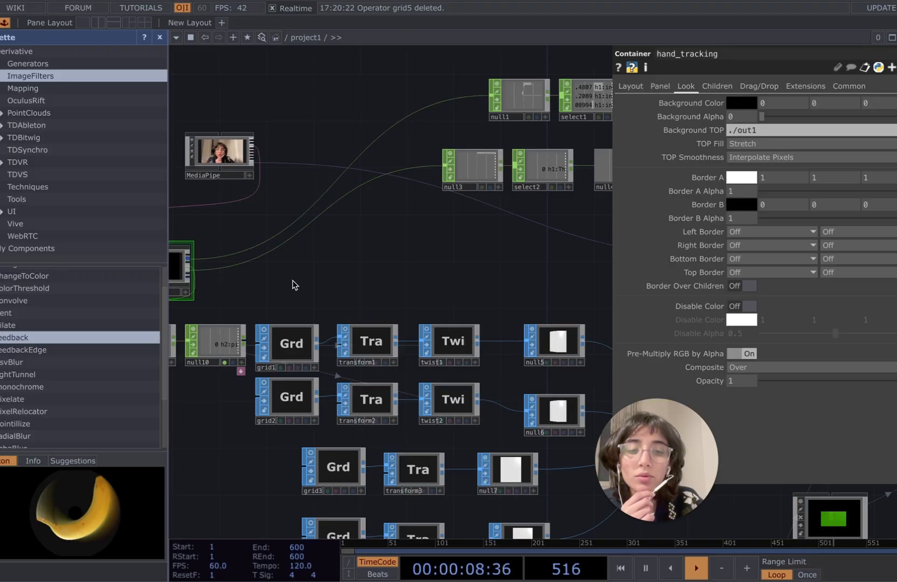
Step: Search the SOP operators for "grid" and place a Grid SOP above grid1
{"action": "scroll", "coordinate": [303, 285], "scroll_direction": "up", "scroll_amount": 3}
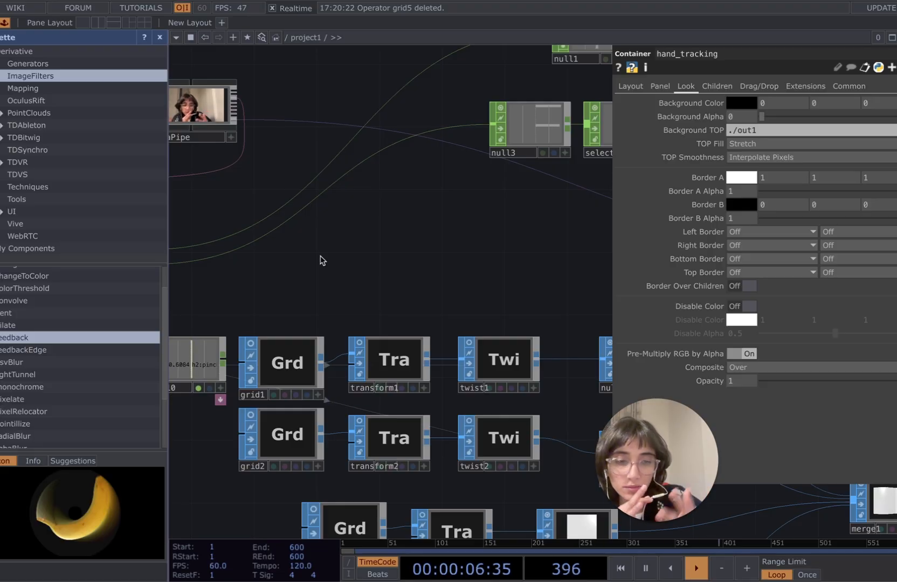
{"action": "key", "text": "Tab"}
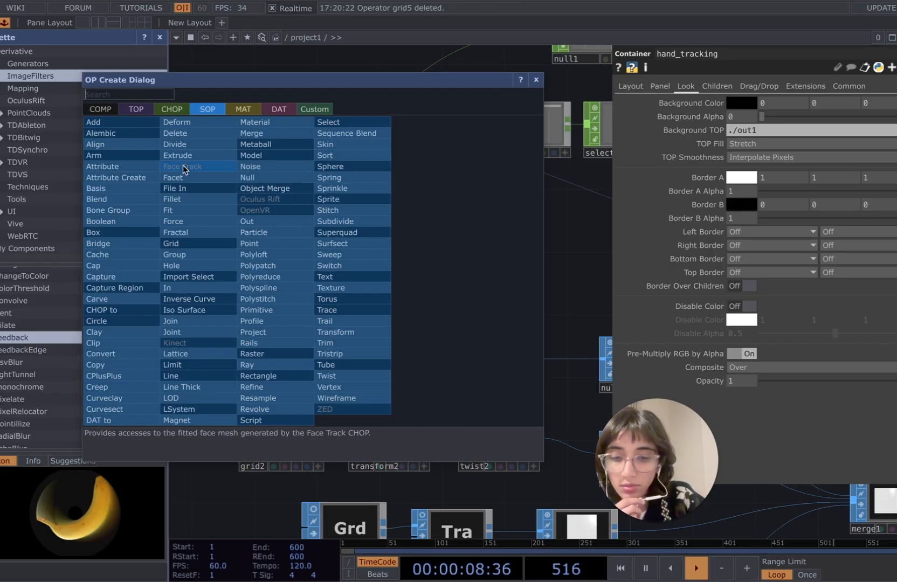
{"action": "type", "text": "grid"}
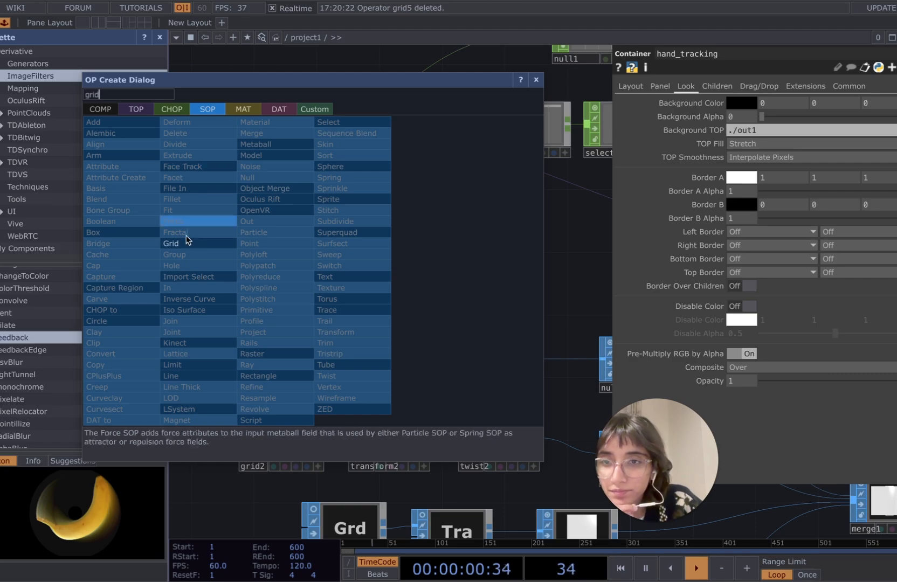
{"action": "left_click", "coordinate": [171, 243]}
{"action": "left_click", "coordinate": [331, 278]}
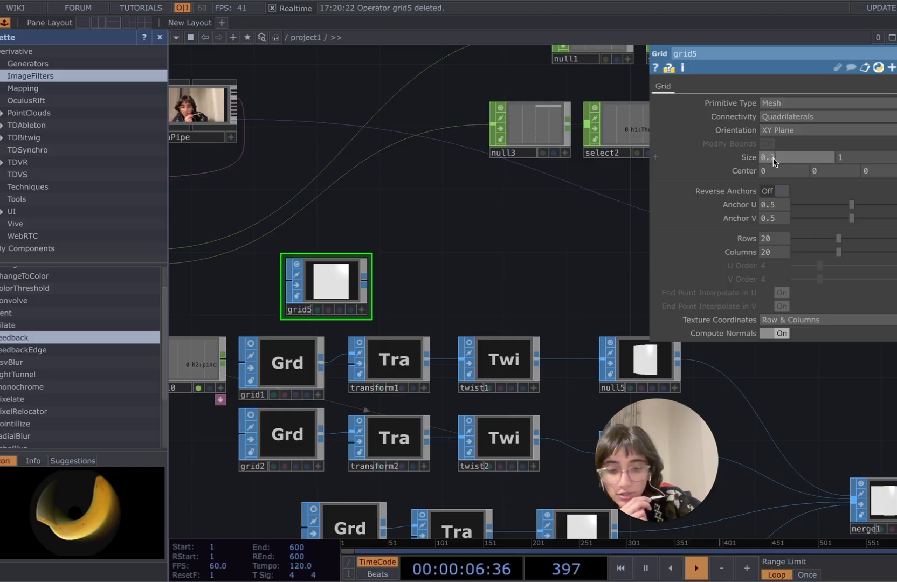
Step: Set grid5's size to 0.2 by 0.2
{"action": "left_click", "coordinate": [850, 148]}
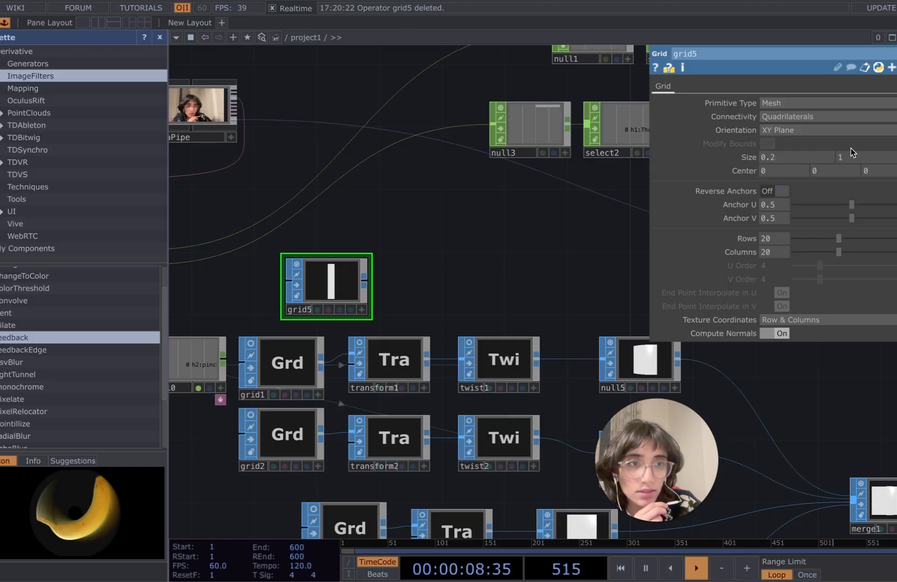
{"action": "left_click", "coordinate": [850, 154]}
{"action": "type", "text": "0."}
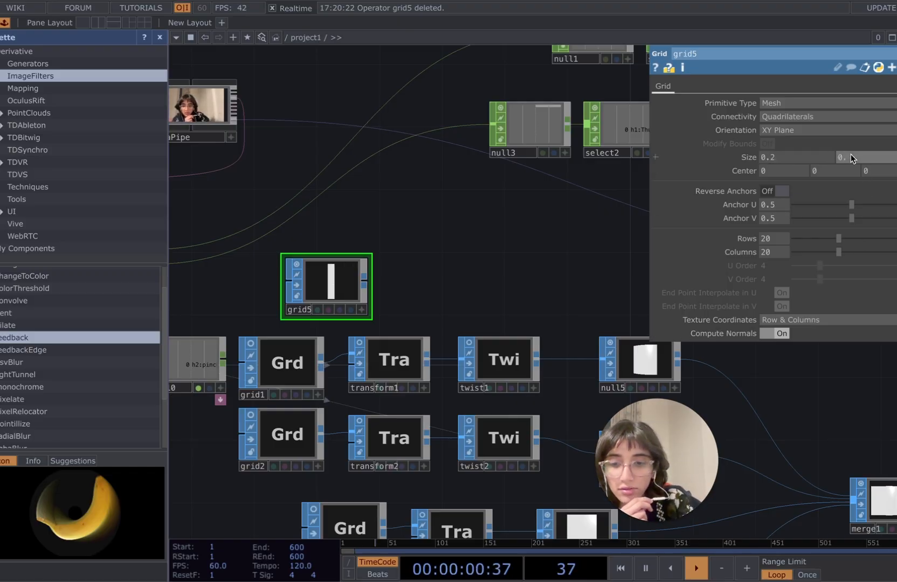
{"action": "type", "text": "2"}
{"action": "key", "text": "Return"}
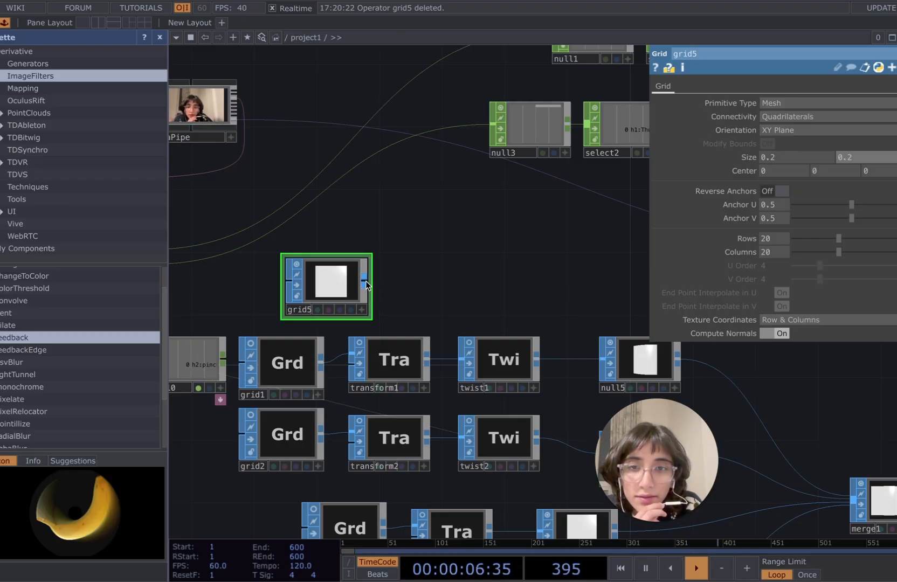
{"action": "right_click", "coordinate": [366, 281]}
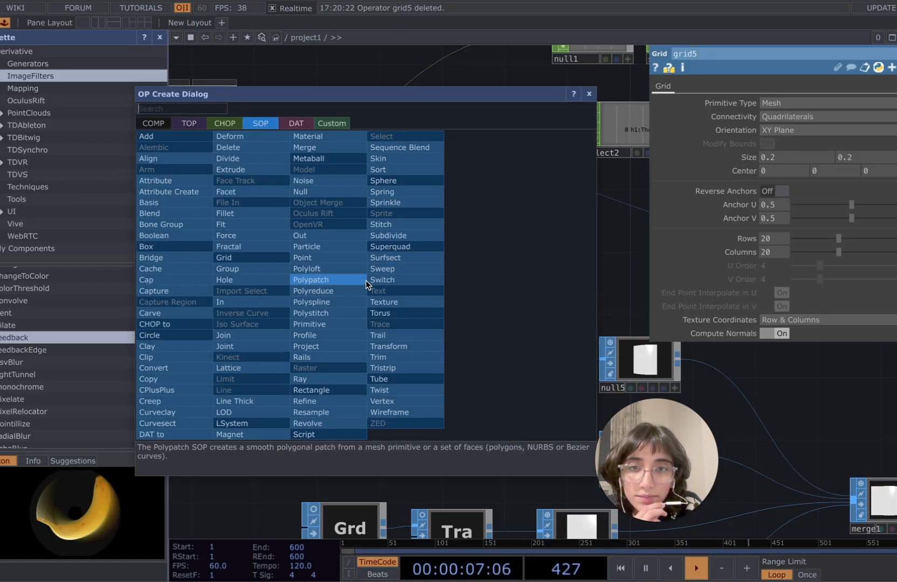
{"action": "left_click", "coordinate": [589, 95]}
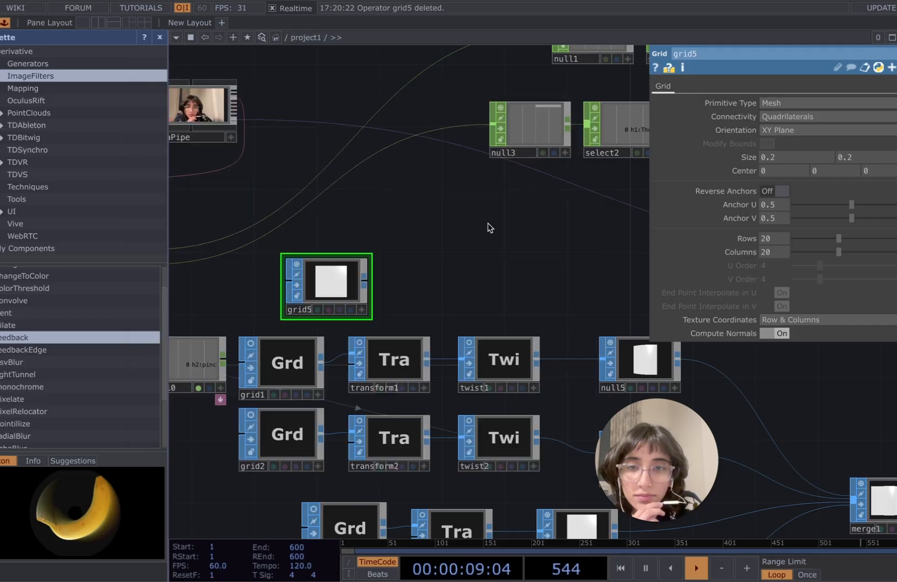
{"action": "right_click", "coordinate": [369, 283]}
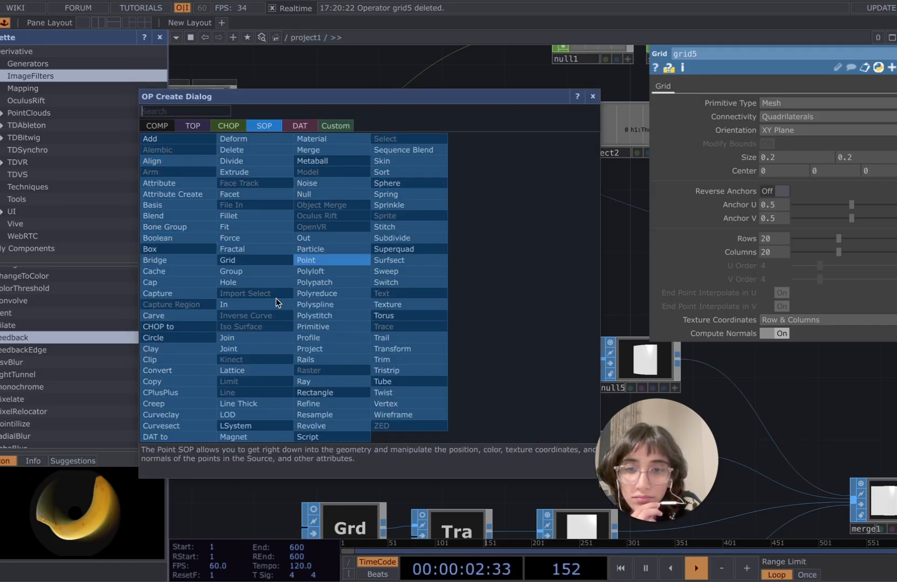
{"action": "left_click", "coordinate": [593, 96]}
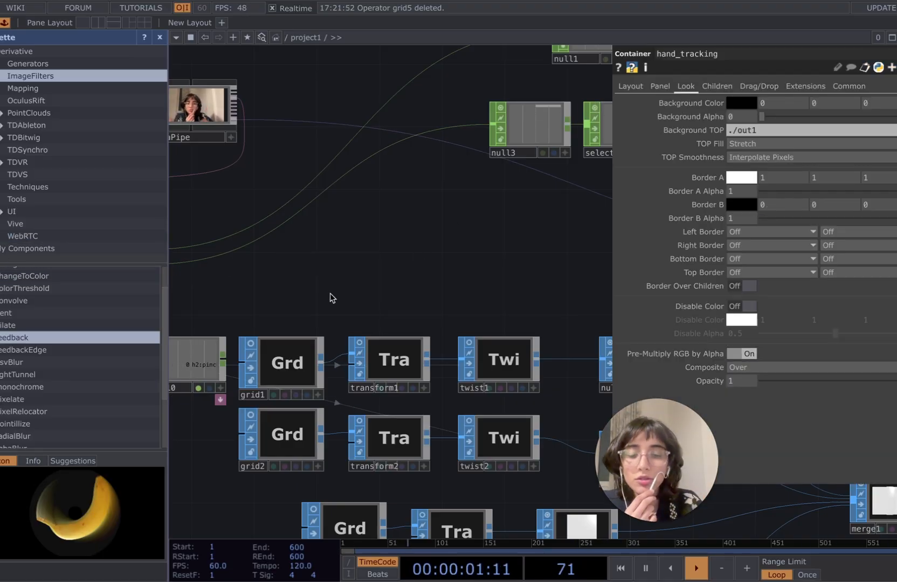
Step: Place a Grid SOP in the empty network area above the grid1 chain
{"action": "key", "text": "Tab"}
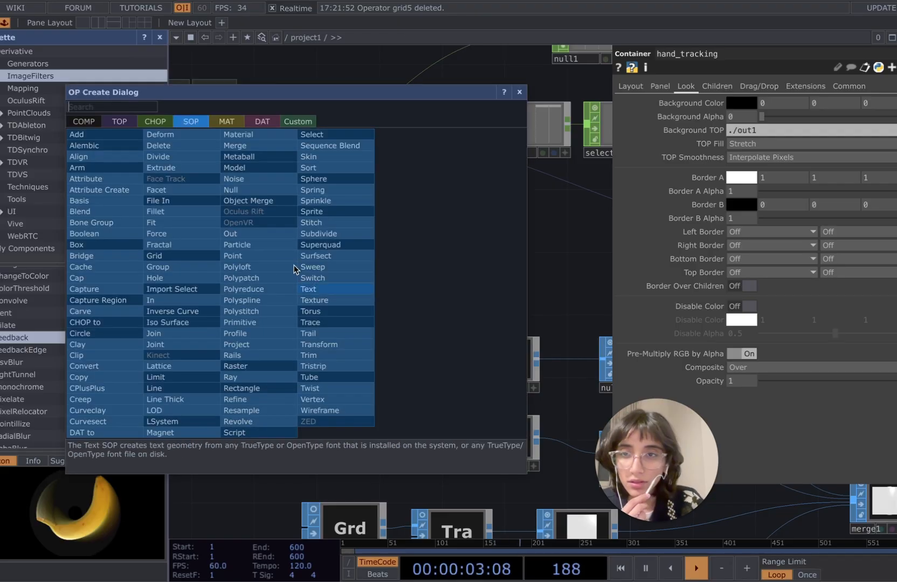
{"action": "type", "text": "grid"}
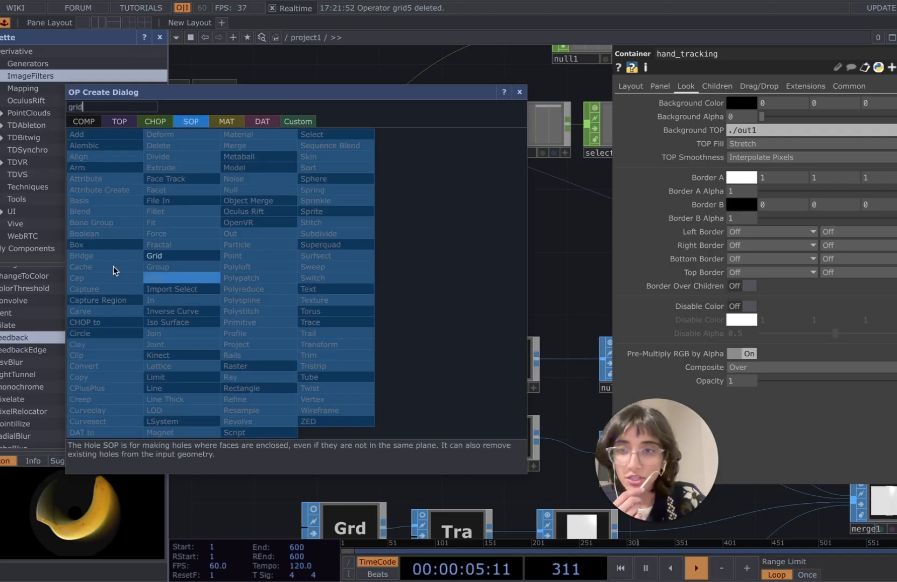
{"action": "left_click", "coordinate": [161, 256]}
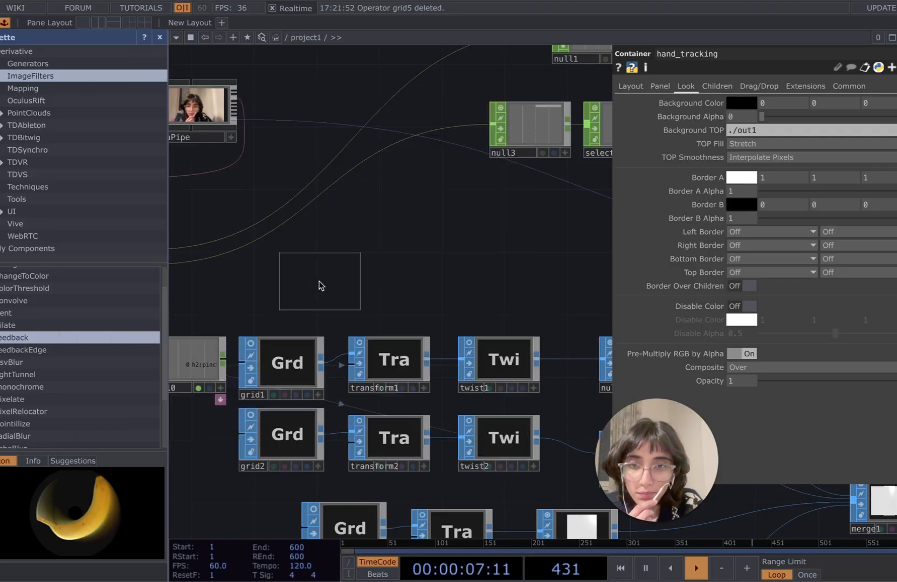
{"action": "left_click", "coordinate": [314, 286]}
{"action": "scroll", "coordinate": [406, 335], "scroll_direction": "up", "scroll_amount": 2}
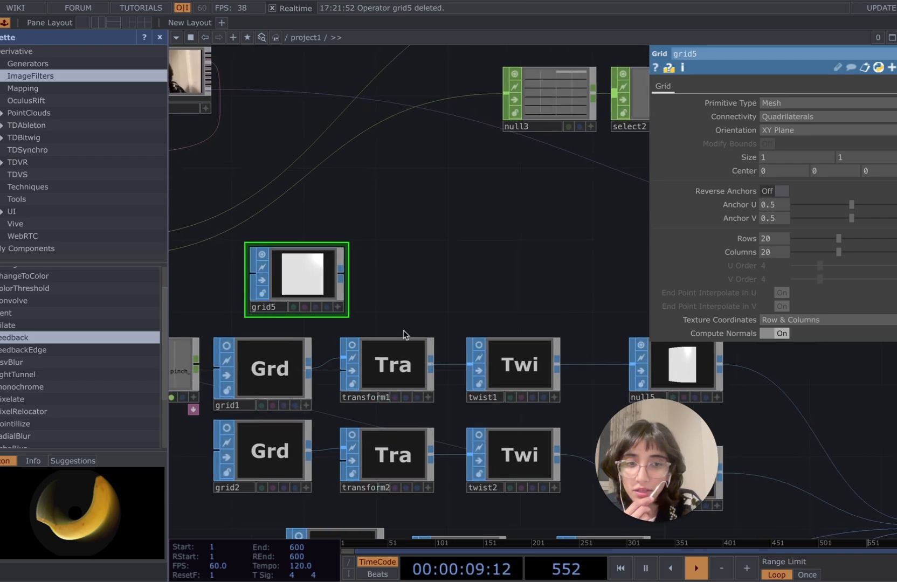
Step: Set grid5's size to 0.2 in both dimensions
{"action": "left_click_drag", "start_coordinate": [397, 250], "coordinate": [420, 251]}
{"action": "scroll", "coordinate": [420, 252], "scroll_direction": "up", "scroll_amount": 3}
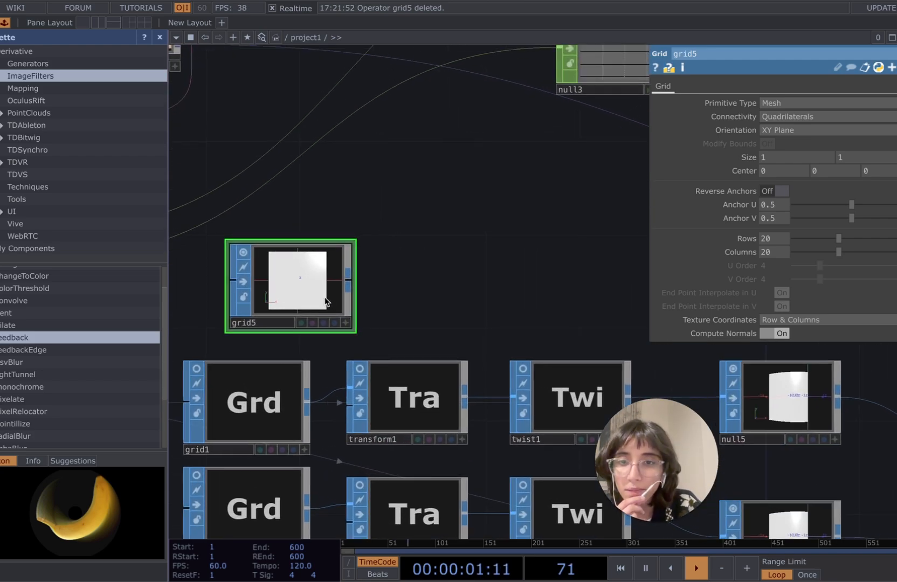
{"action": "left_click", "coordinate": [801, 153]}
{"action": "type", "text": "0."}
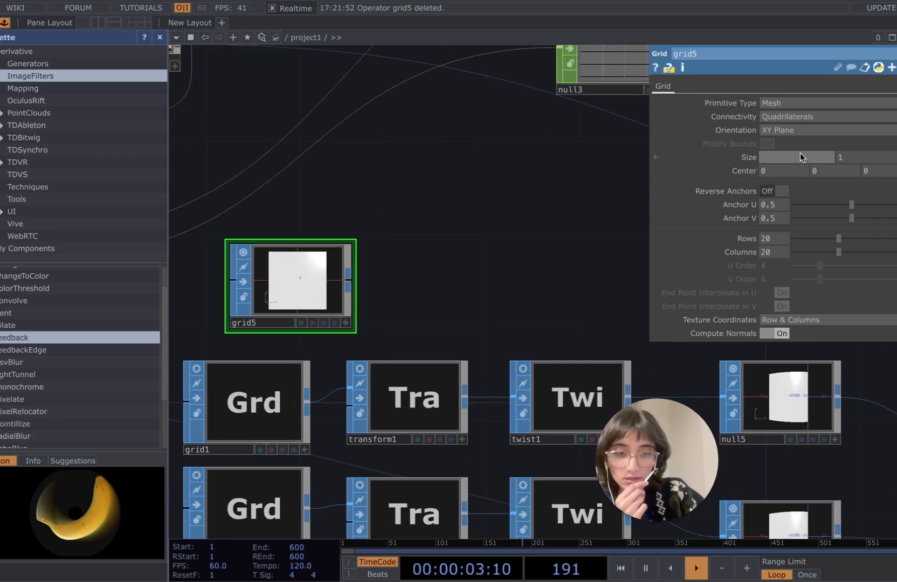
{"action": "type", "text": "2"}
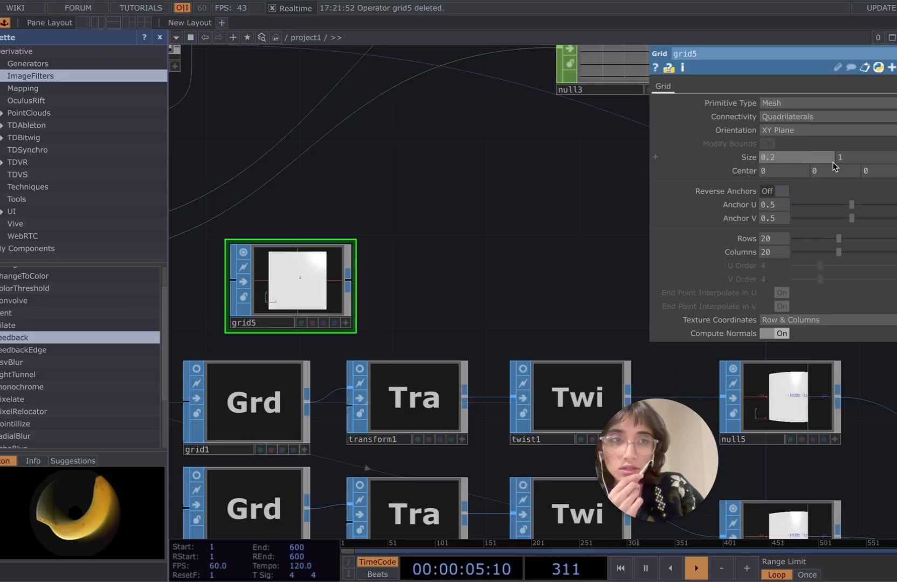
{"action": "left_click", "coordinate": [850, 160]}
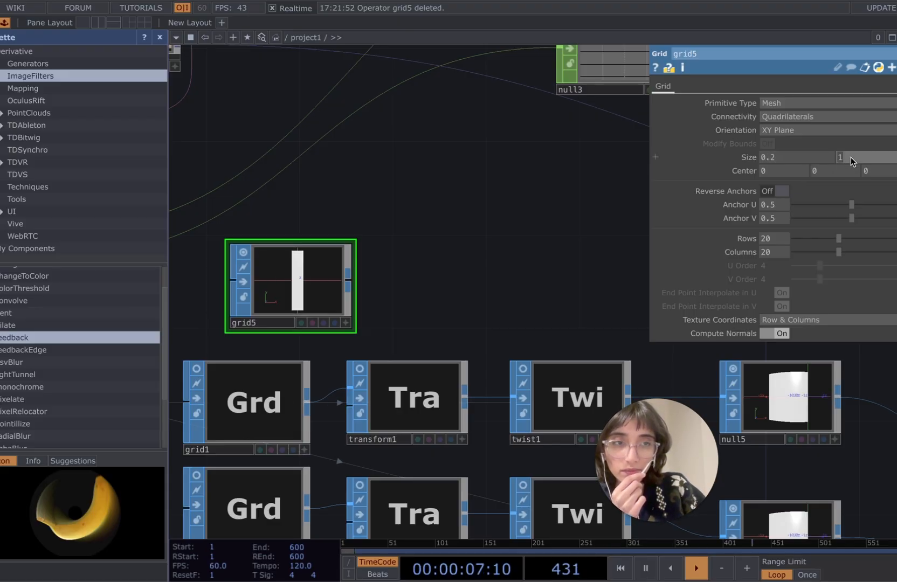
{"action": "type", "text": "0.2"}
{"action": "key", "text": "Return"}
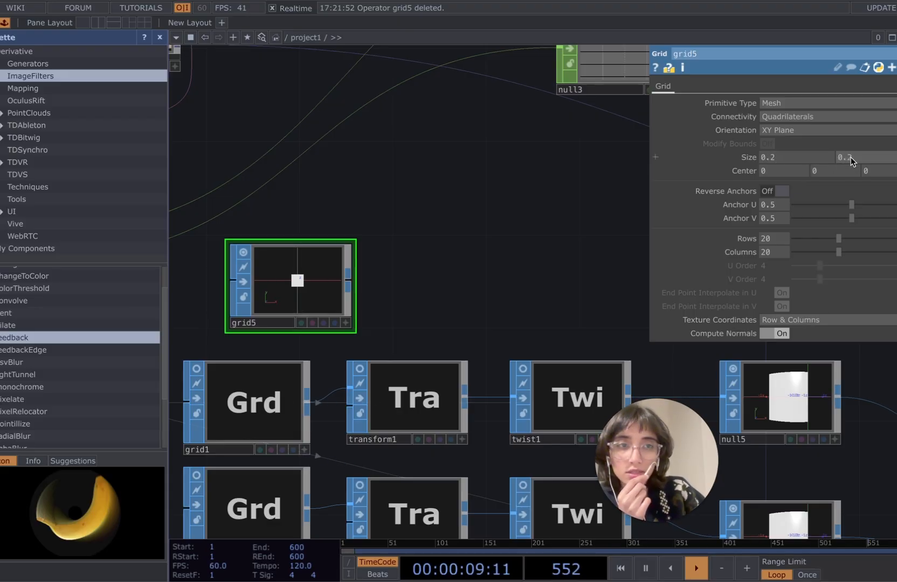
Step: Append a Transform SOP to grid5's output and set its Y translate to 0.1
{"action": "right_click", "coordinate": [346, 282]}
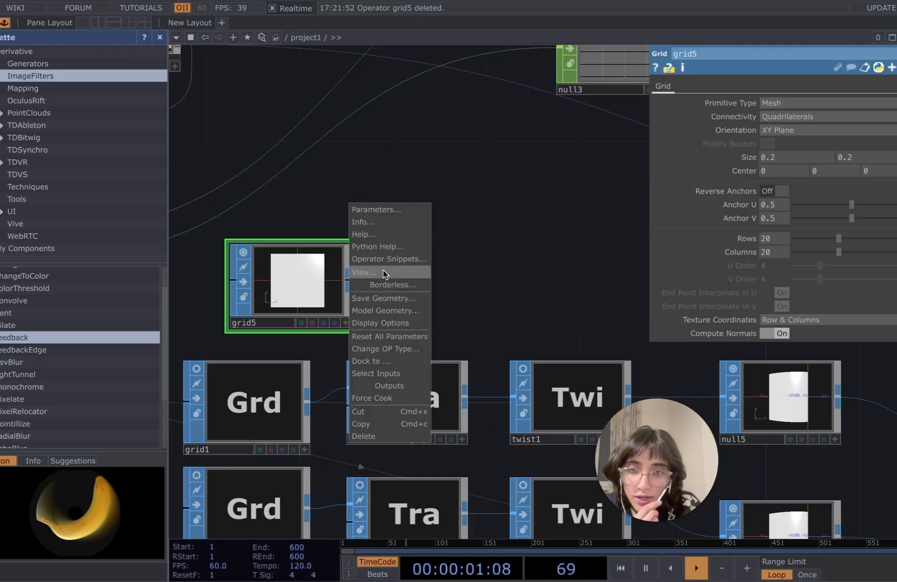
{"action": "left_click", "coordinate": [320, 267]}
{"action": "right_click", "coordinate": [351, 284]}
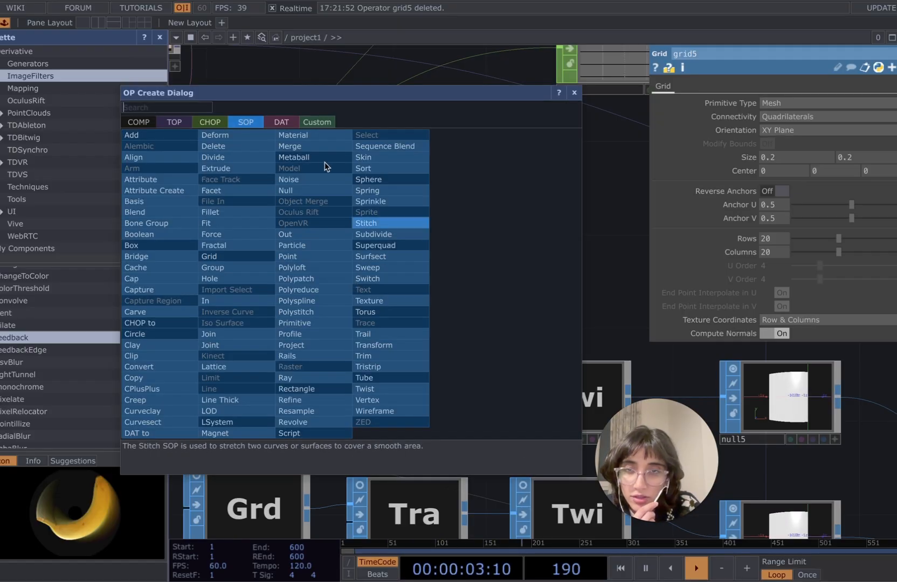
{"action": "type", "text": "transf"}
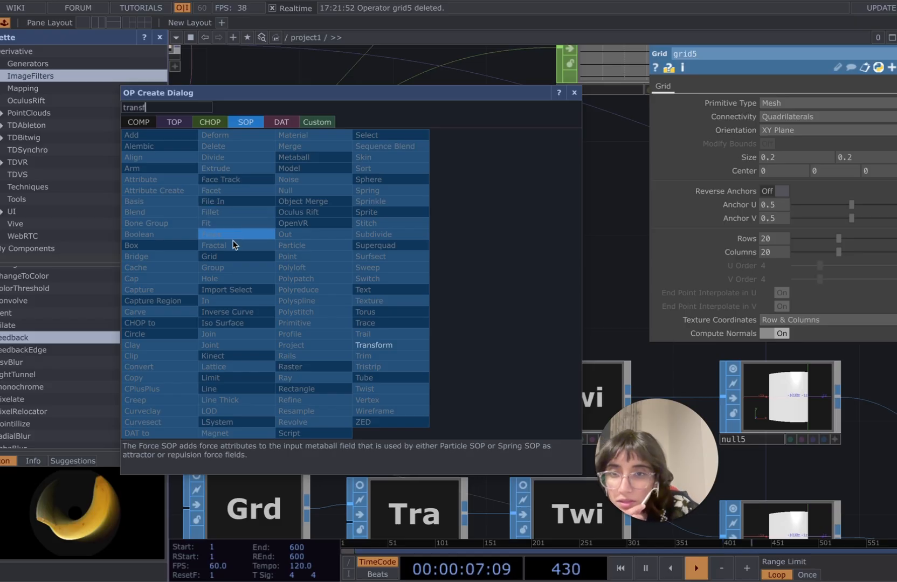
{"action": "left_click", "coordinate": [400, 345]}
{"action": "left_click", "coordinate": [447, 280]}
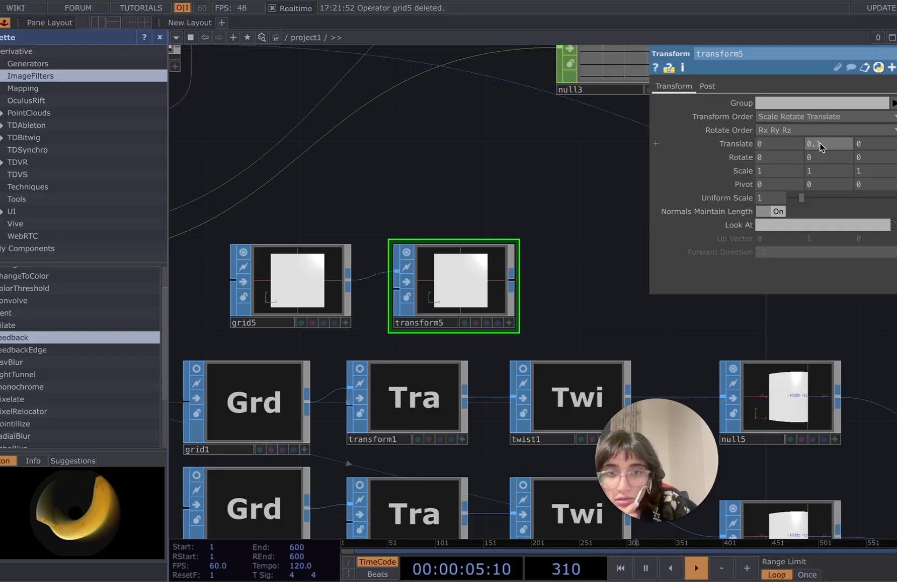
{"action": "type", "text": "1"}
{"action": "key", "text": "Return"}
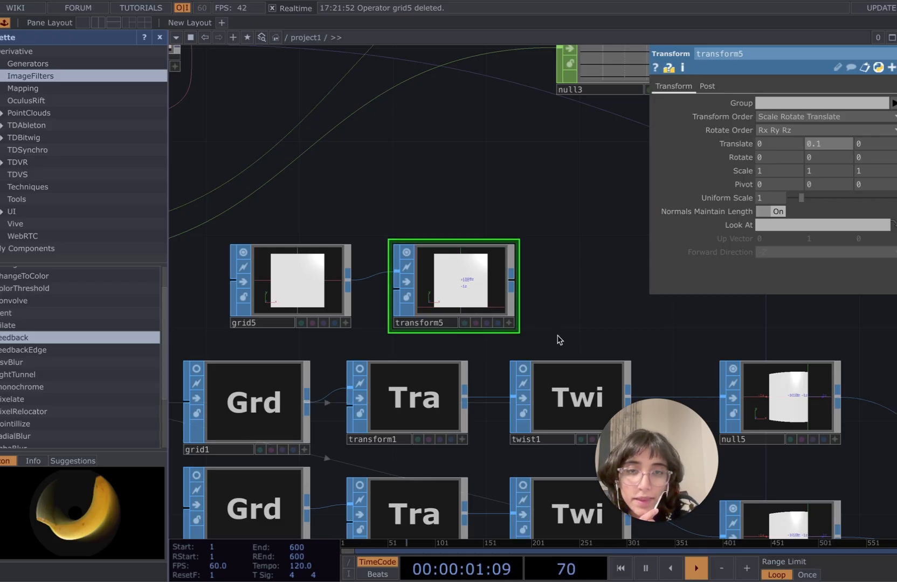
Step: Turn off the node viewers of grid5 and transform5
{"action": "scroll", "coordinate": [558, 329], "scroll_direction": "down", "scroll_amount": 1}
{"action": "left_click", "coordinate": [249, 253]}
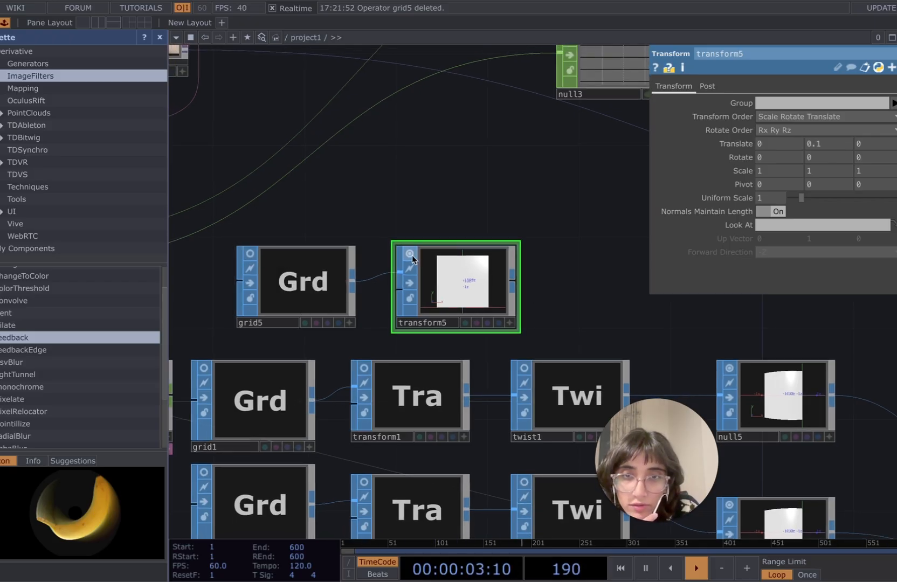
{"action": "left_click", "coordinate": [410, 253]}
Step: Append a Twist SOP to transform5's output, placing it above the twist1 chain
{"action": "scroll", "coordinate": [530, 269], "scroll_direction": "down", "scroll_amount": 1}
{"action": "left_click_drag", "start_coordinate": [589, 305], "coordinate": [406, 315]}
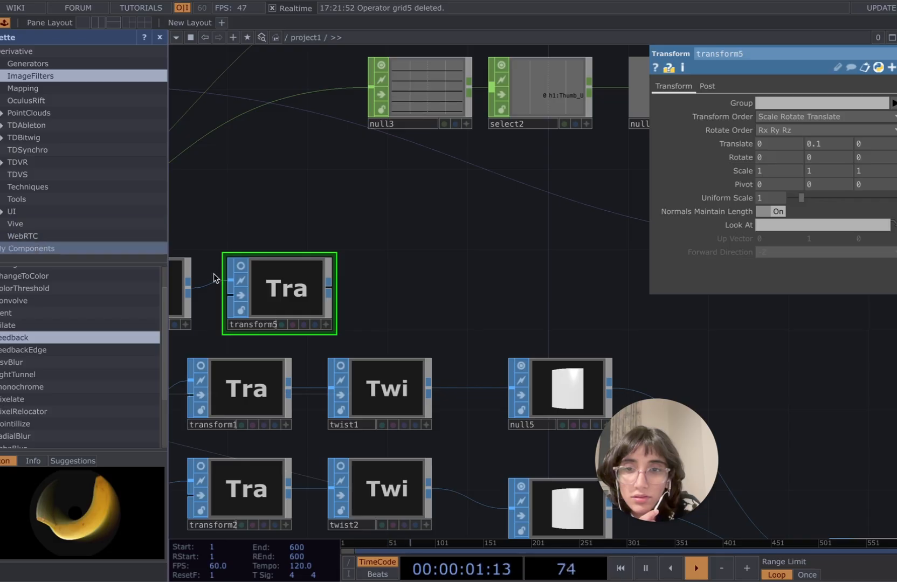
{"action": "right_click", "coordinate": [330, 288]}
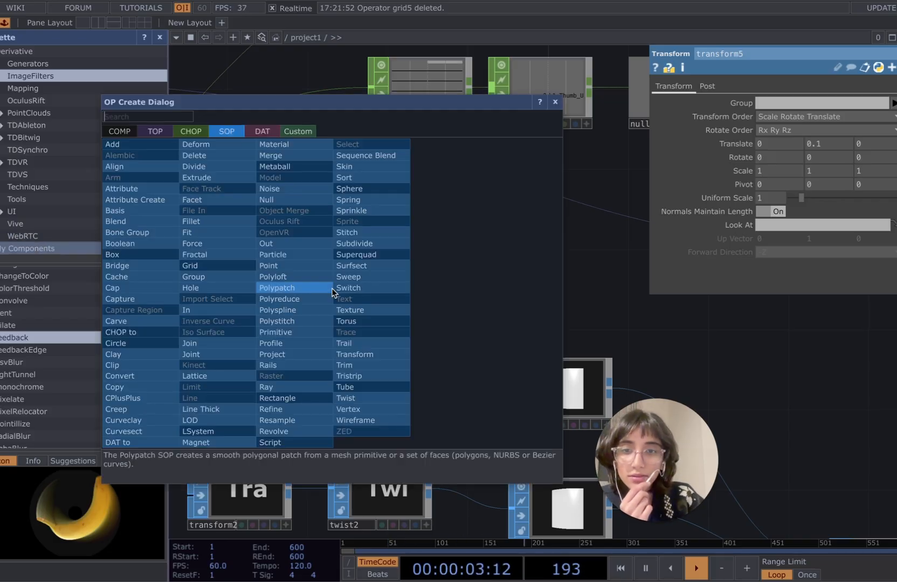
{"action": "type", "text": "twist"}
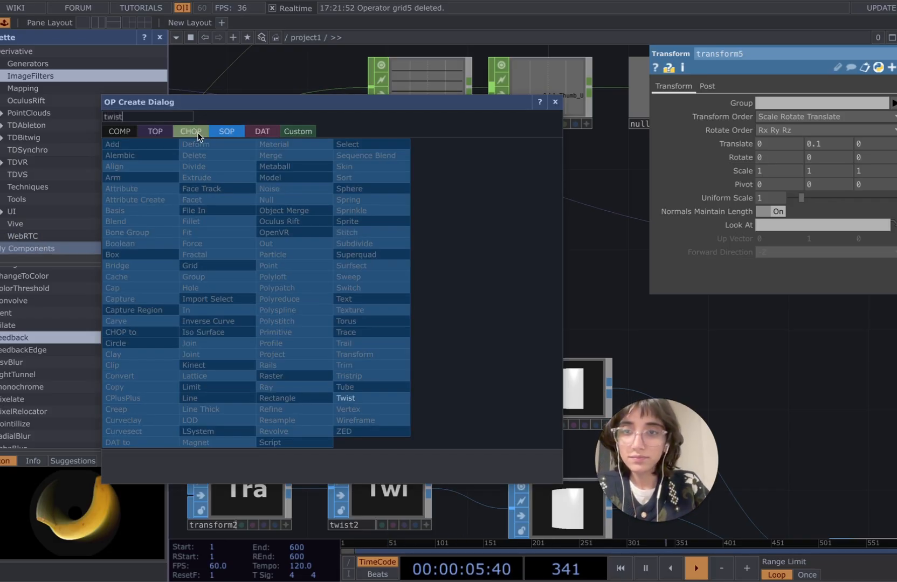
{"action": "key", "text": "Return"}
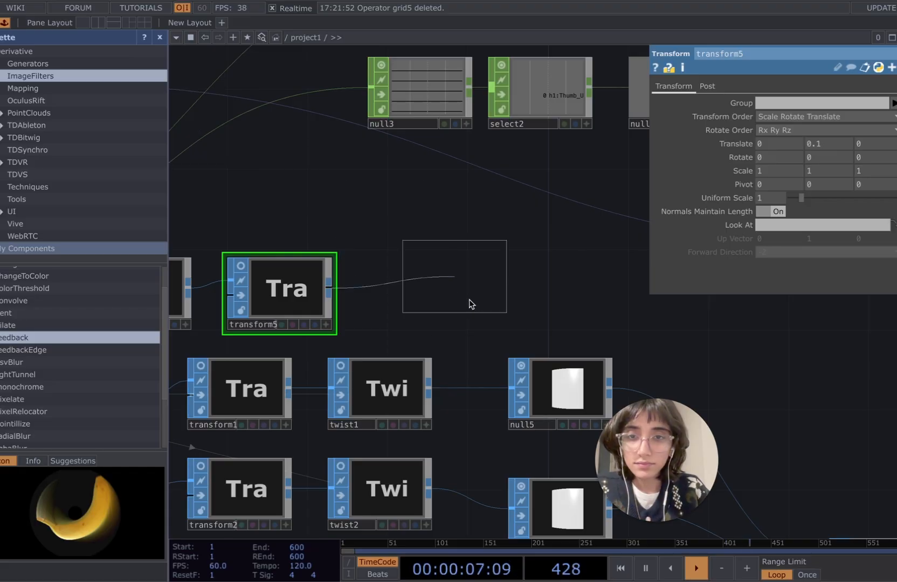
{"action": "left_click", "coordinate": [445, 300]}
Step: Set twist3's operation to Bend and its strength to 0
{"action": "scroll", "coordinate": [422, 294], "scroll_direction": "up", "scroll_amount": 2}
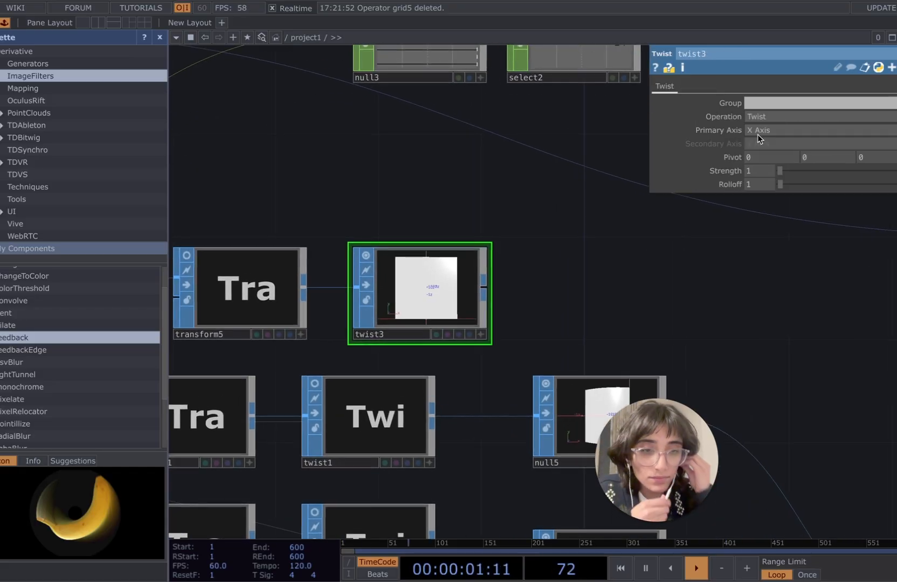
{"action": "left_click", "coordinate": [766, 117]}
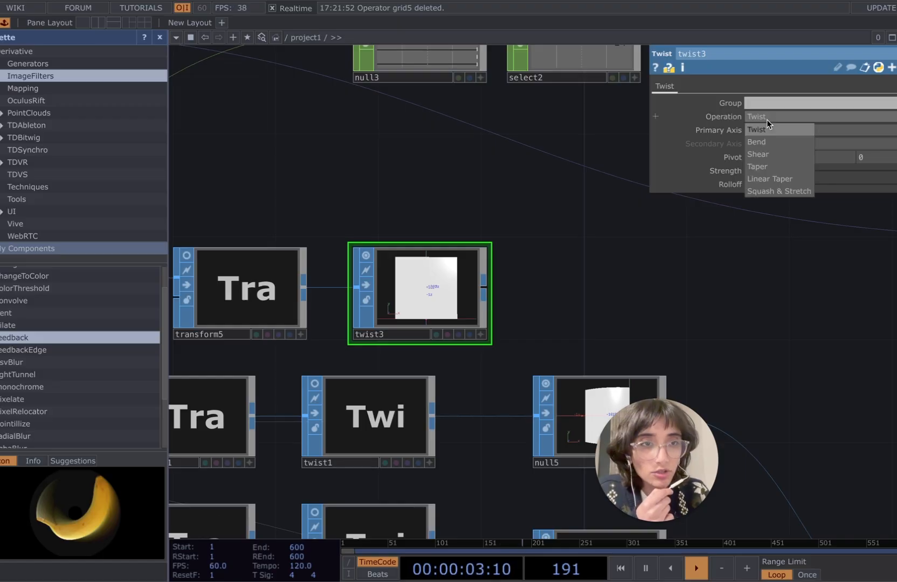
{"action": "left_click", "coordinate": [774, 142]}
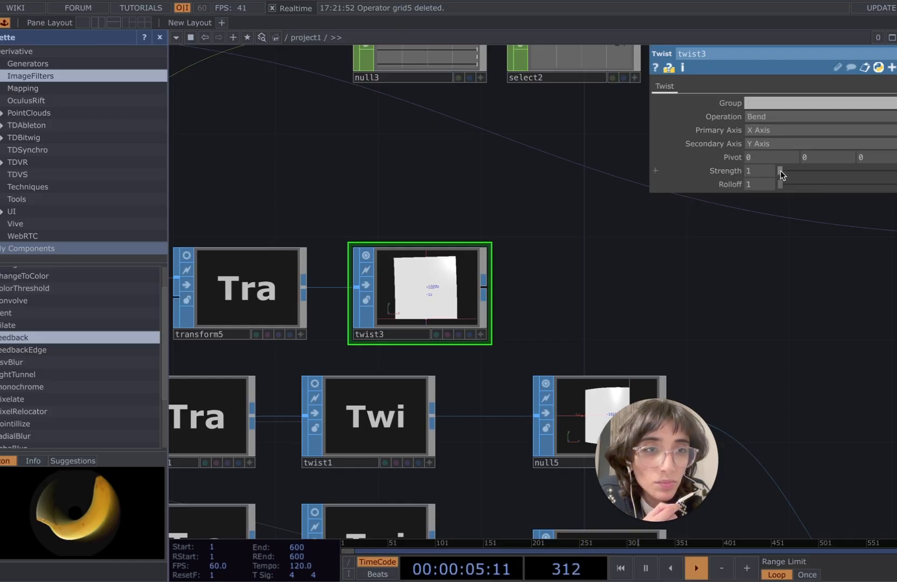
{"action": "mouse_move", "coordinate": [780, 170]}
{"action": "left_mouse_down"}
{"action": "mouse_move", "coordinate": [794, 171]}
{"action": "mouse_move", "coordinate": [777, 176]}
{"action": "left_mouse_up"}
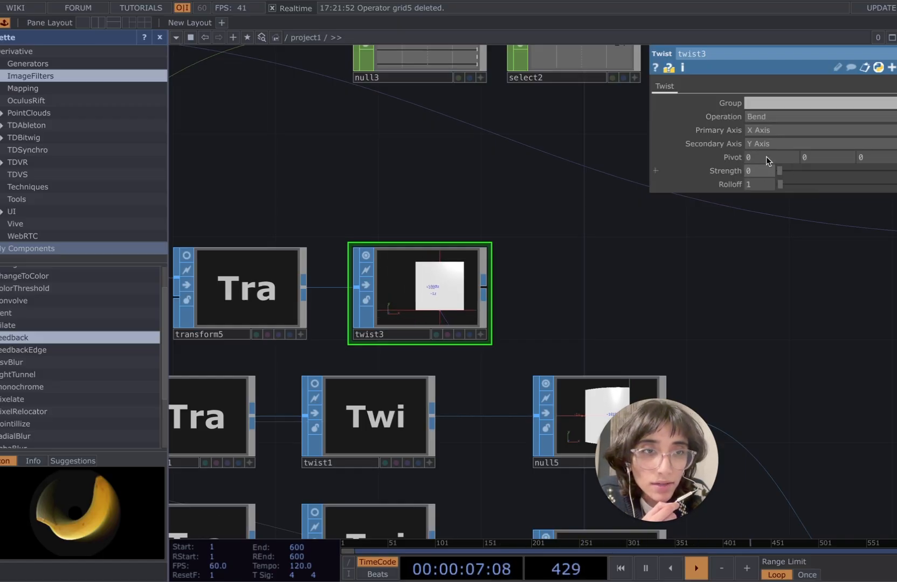
Step: Set twist3's primary axis to Z, its secondary axis to Y and its strength to 3
{"action": "left_click", "coordinate": [764, 129]}
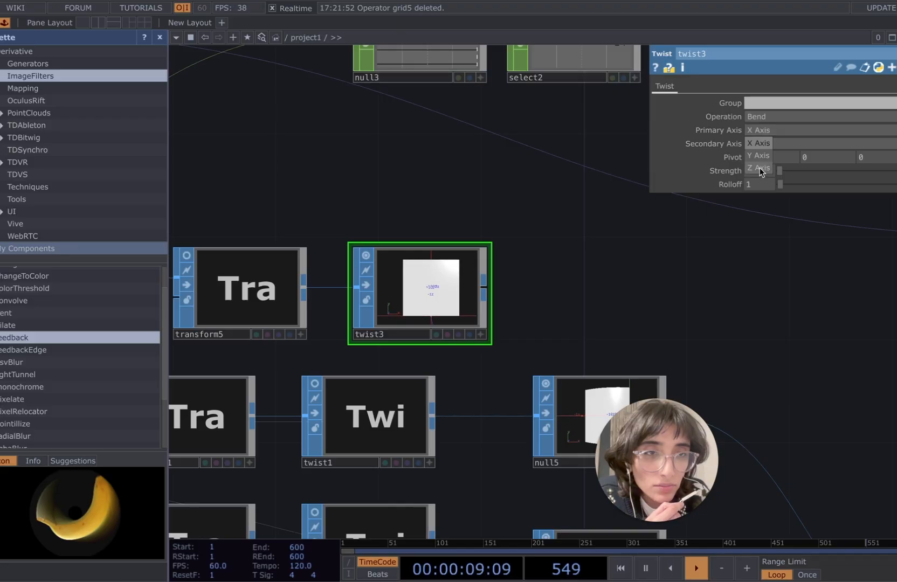
{"action": "left_click", "coordinate": [759, 168]}
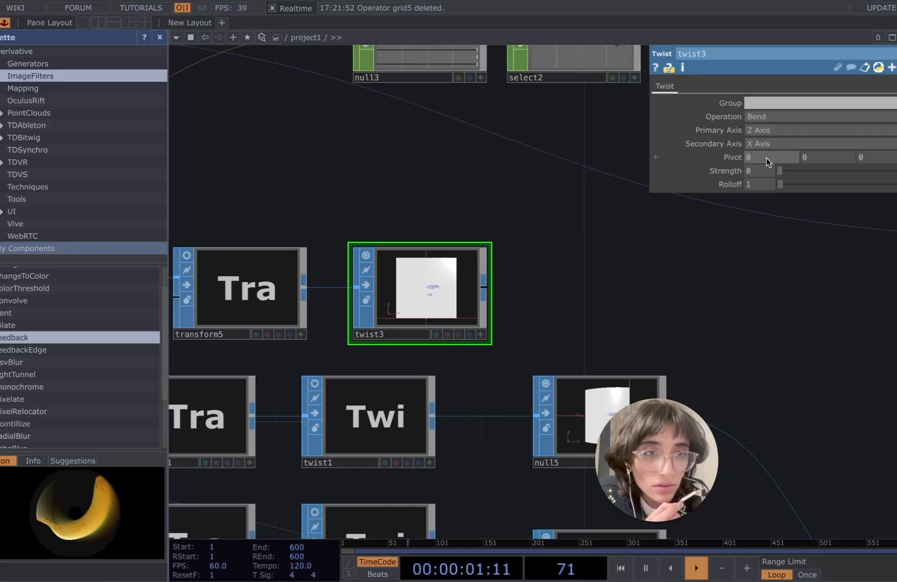
{"action": "mouse_move", "coordinate": [778, 173]}
{"action": "left_mouse_down"}
{"action": "mouse_move", "coordinate": [809, 173]}
{"action": "mouse_move", "coordinate": [763, 179]}
{"action": "left_mouse_up"}
{"action": "left_click", "coordinate": [766, 142]}
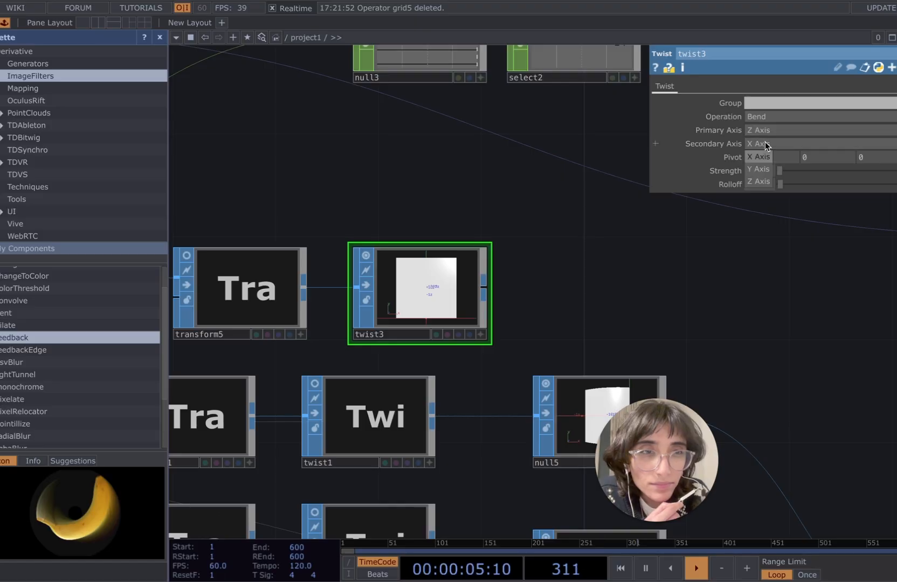
{"action": "left_click_drag", "start_coordinate": [796, 168], "coordinate": [758, 173]}
{"action": "left_click", "coordinate": [759, 173]}
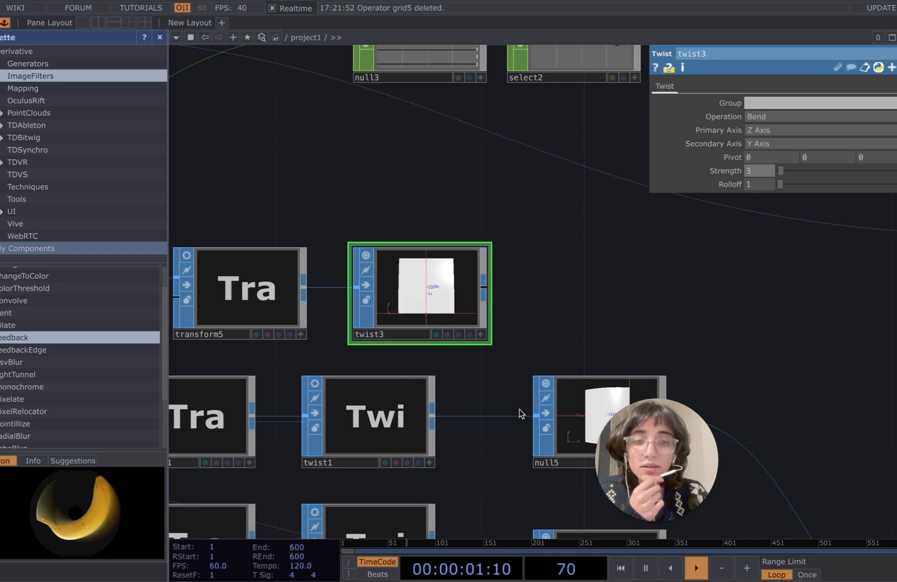
Step: Append another Transform SOP to twist3's output, placing it above null5
{"action": "scroll", "coordinate": [495, 346], "scroll_direction": "down", "scroll_amount": 1}
{"action": "scroll", "coordinate": [495, 346], "scroll_direction": "down", "scroll_amount": 1}
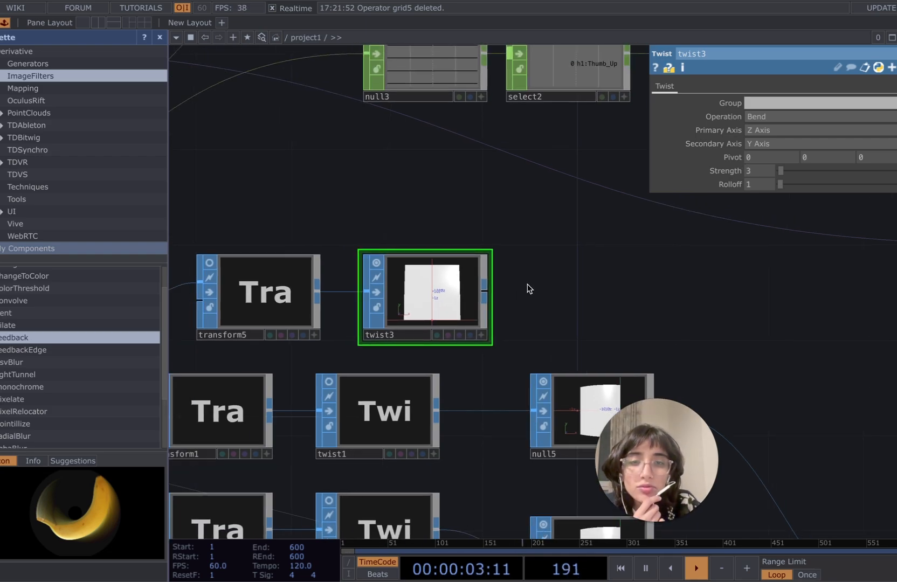
{"action": "left_click_drag", "start_coordinate": [529, 288], "coordinate": [486, 317]}
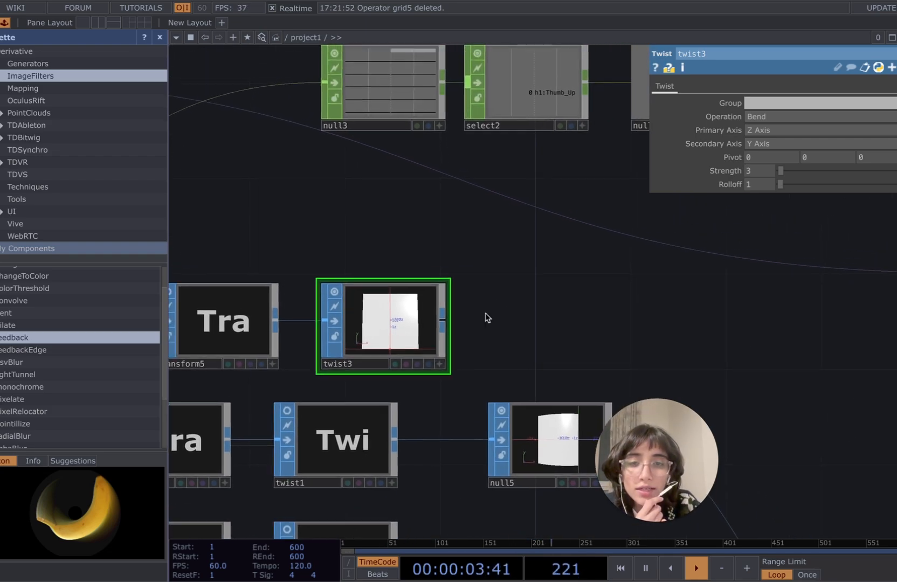
{"action": "right_click", "coordinate": [447, 320]}
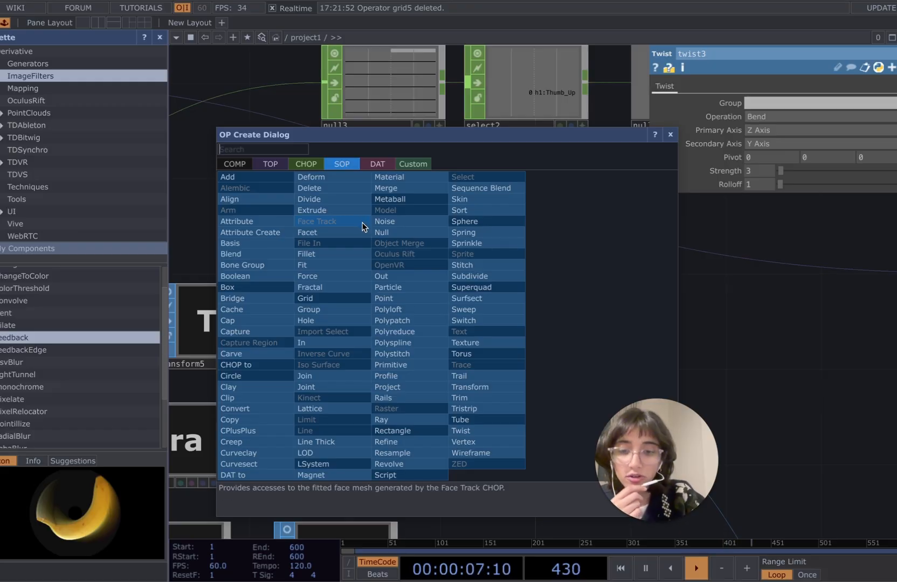
{"action": "type", "text": "transfor"}
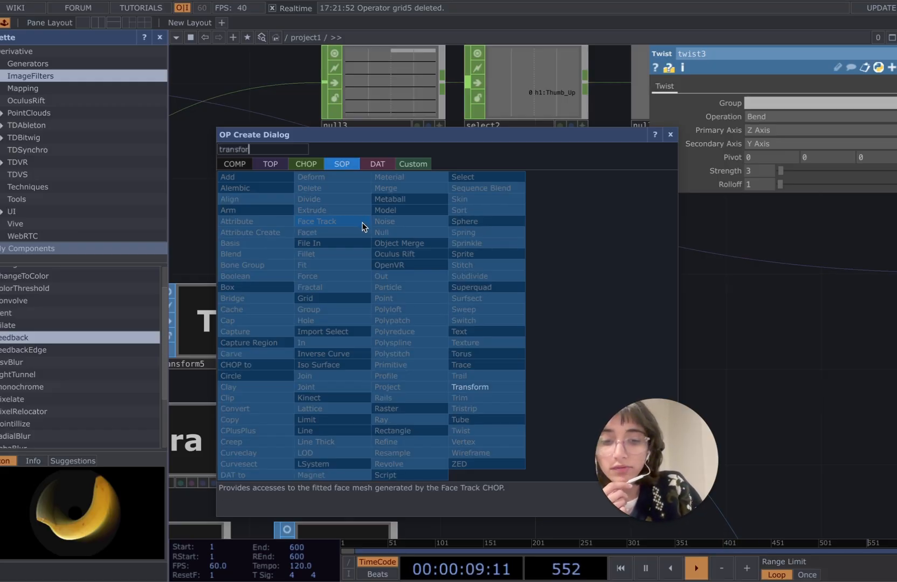
{"action": "type", "text": "m"}
{"action": "left_click", "coordinate": [481, 386]}
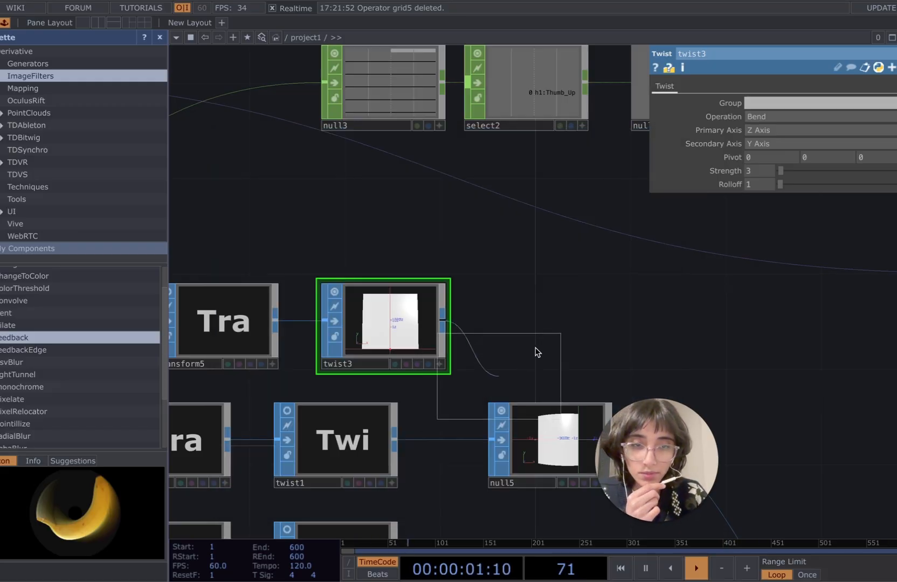
{"action": "left_click", "coordinate": [543, 335]}
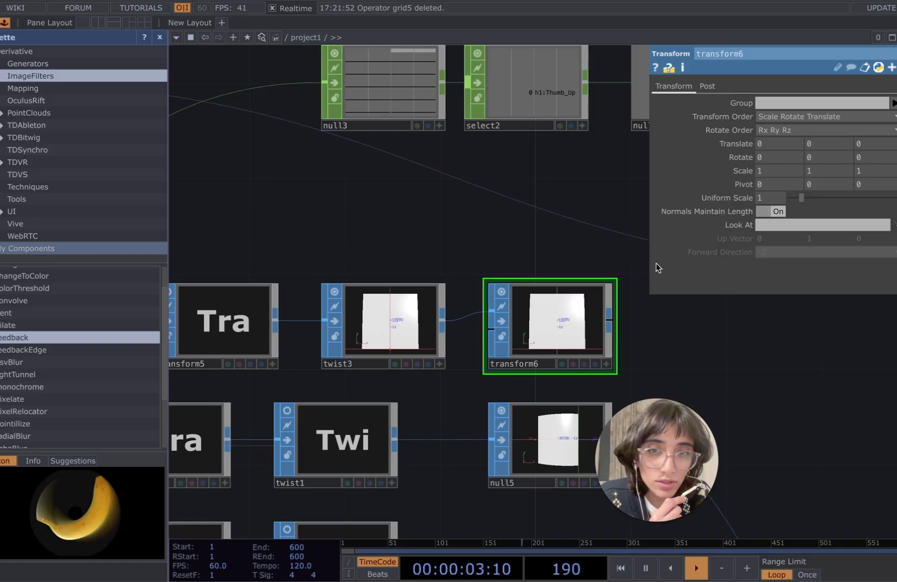
Step: Set twist3's strength to 0 and transform6's Z rotation to 45 degrees
{"action": "left_click", "coordinate": [393, 330]}
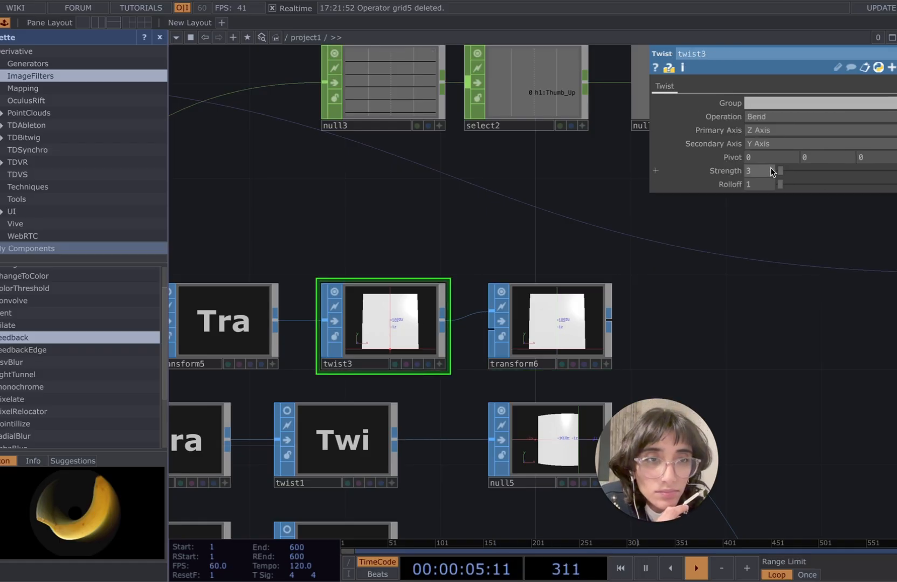
{"action": "left_click", "coordinate": [586, 323]}
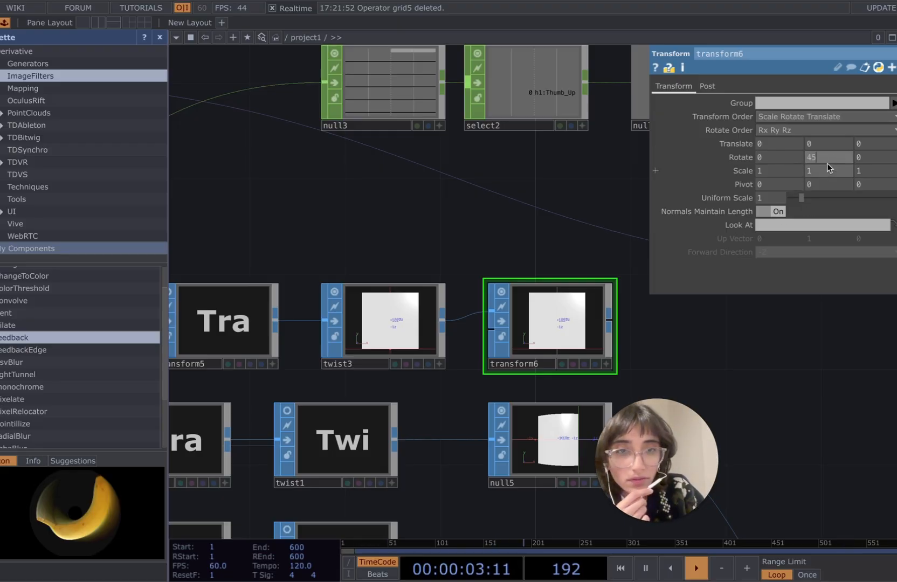
{"action": "key", "text": "Return"}
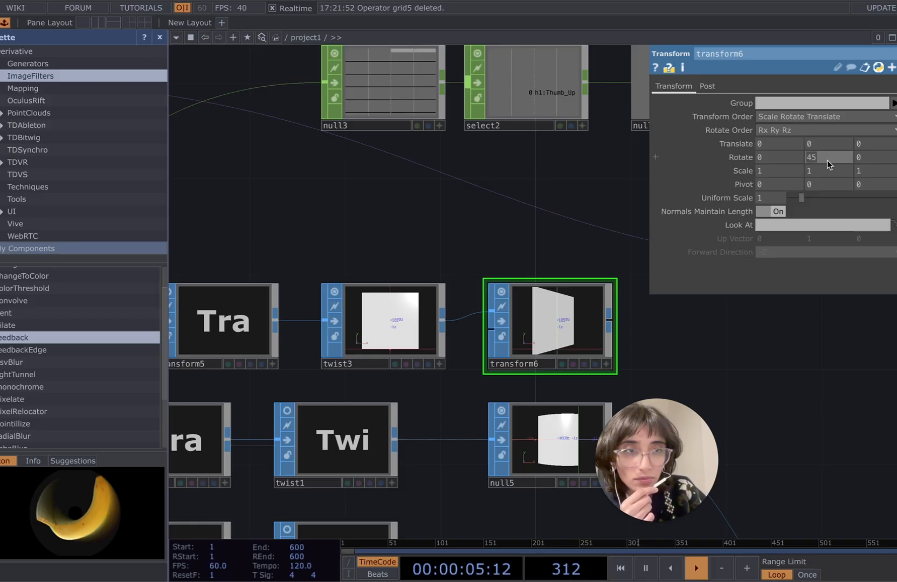
{"action": "key", "text": "ctrl+z"}
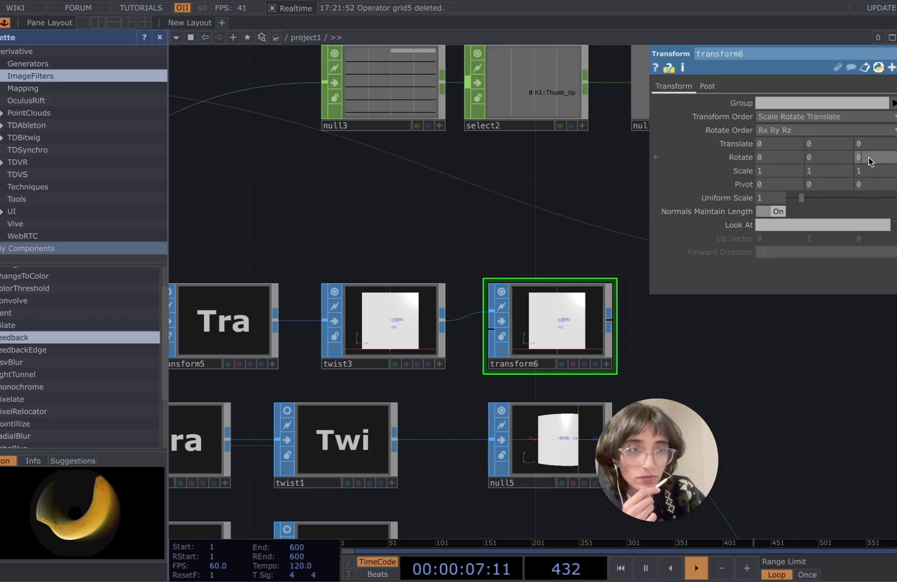
{"action": "key", "text": "Return"}
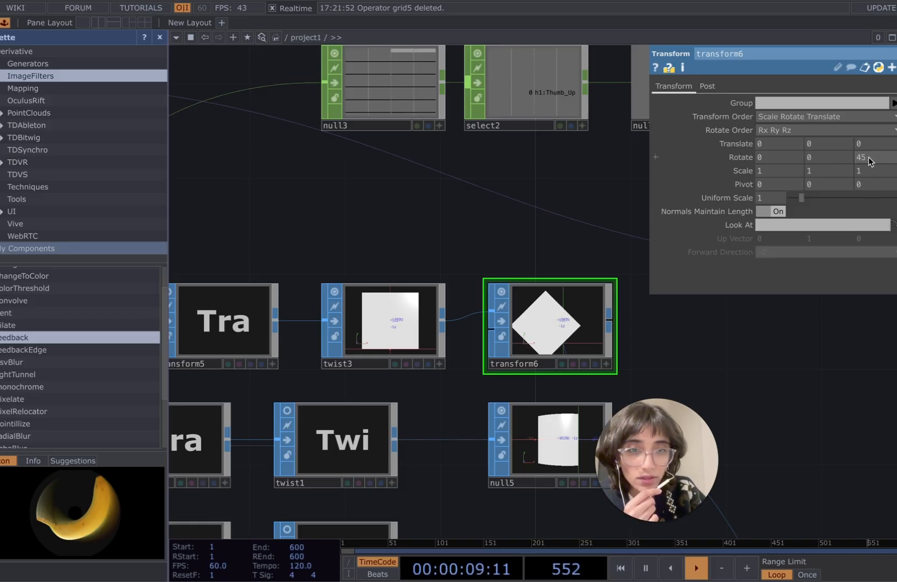
Step: Add a Constant CHOP above the grid5, transform5 and twist3 chain
{"action": "scroll", "coordinate": [592, 328], "scroll_direction": "down", "scroll_amount": 10}
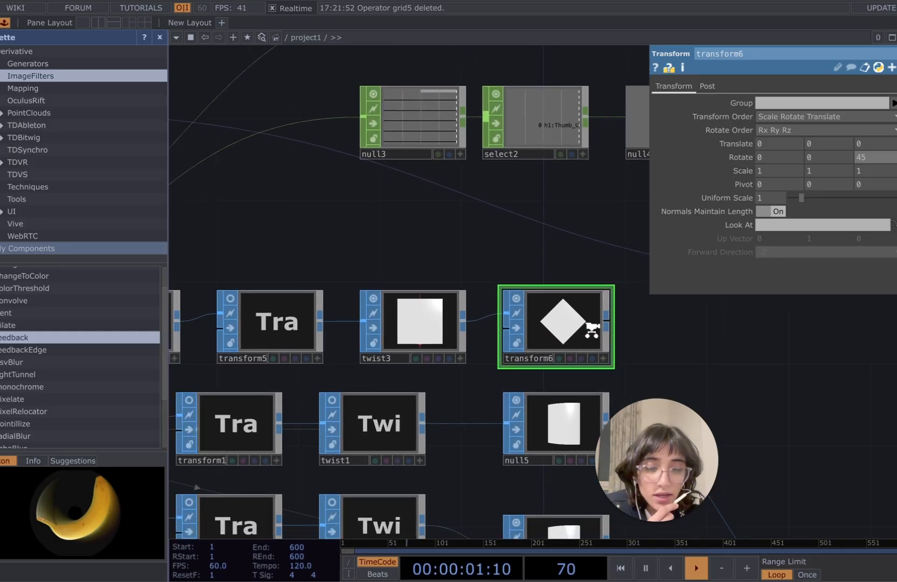
{"action": "left_click_drag", "start_coordinate": [645, 361], "coordinate": [692, 378]}
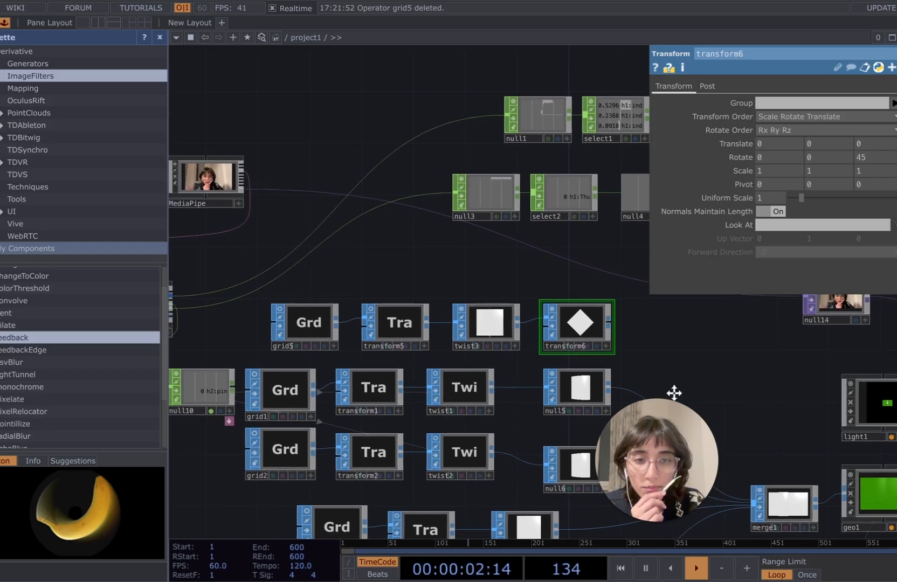
{"action": "scroll", "coordinate": [702, 379], "scroll_direction": "up", "scroll_amount": 2}
{"action": "scroll", "coordinate": [699, 377], "scroll_direction": "up", "scroll_amount": 3}
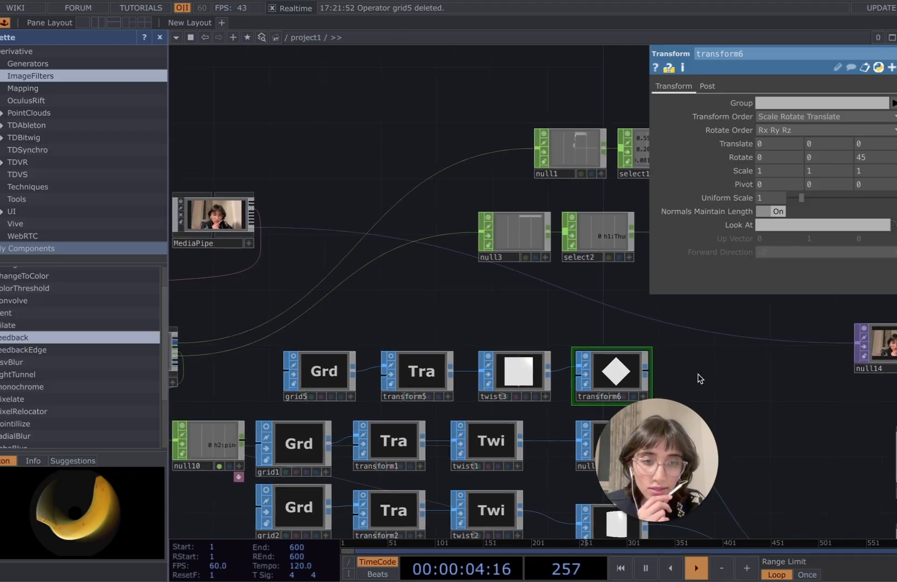
{"action": "left_click_drag", "start_coordinate": [698, 376], "coordinate": [653, 373]}
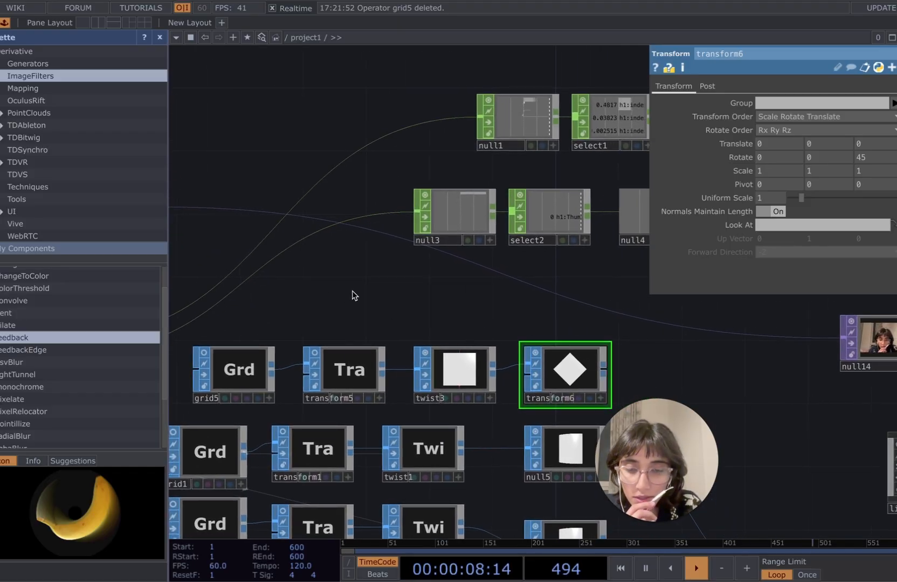
{"action": "scroll", "coordinate": [341, 311], "scroll_direction": "down", "scroll_amount": 2}
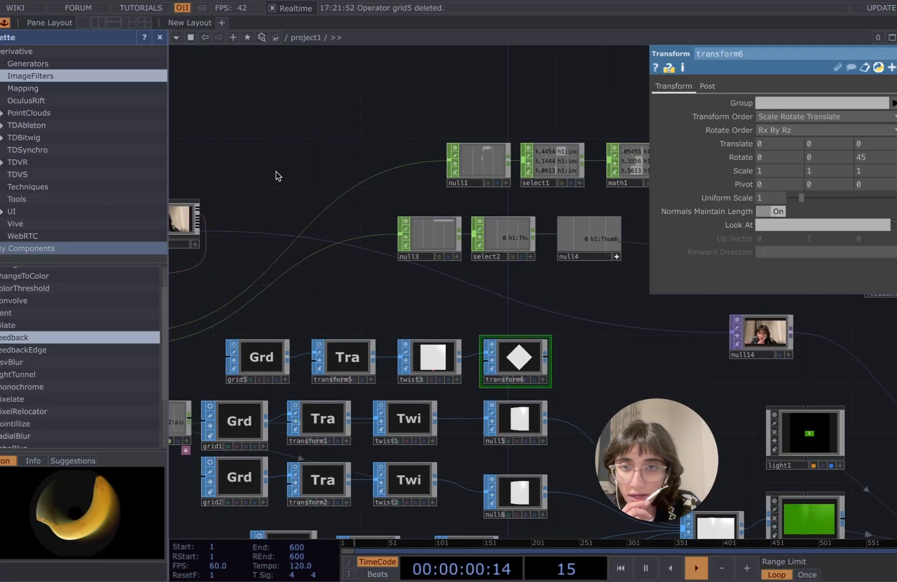
{"action": "scroll", "coordinate": [332, 270], "scroll_direction": "down", "scroll_amount": 1}
{"action": "scroll", "coordinate": [331, 269], "scroll_direction": "down", "scroll_amount": 4}
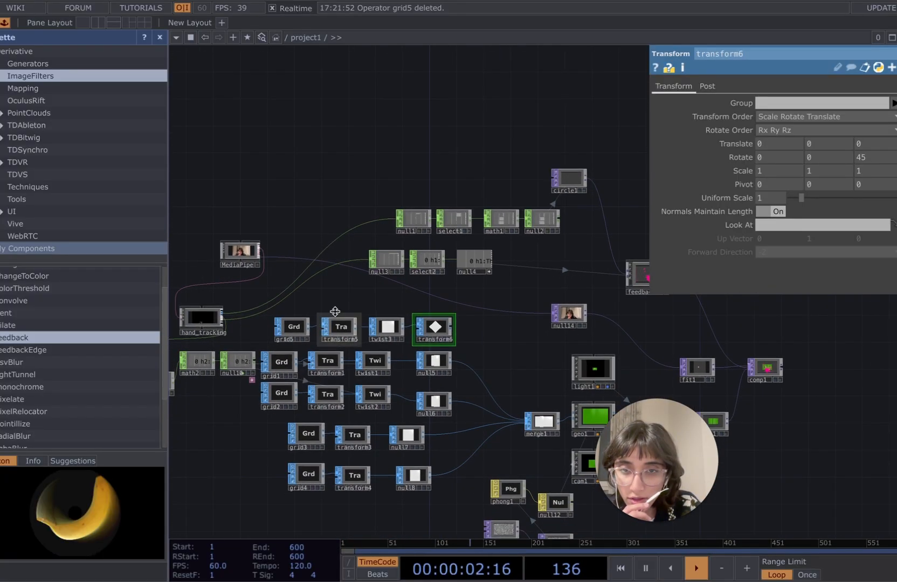
{"action": "key", "text": "Tab"}
{"action": "left_click", "coordinate": [194, 144]}
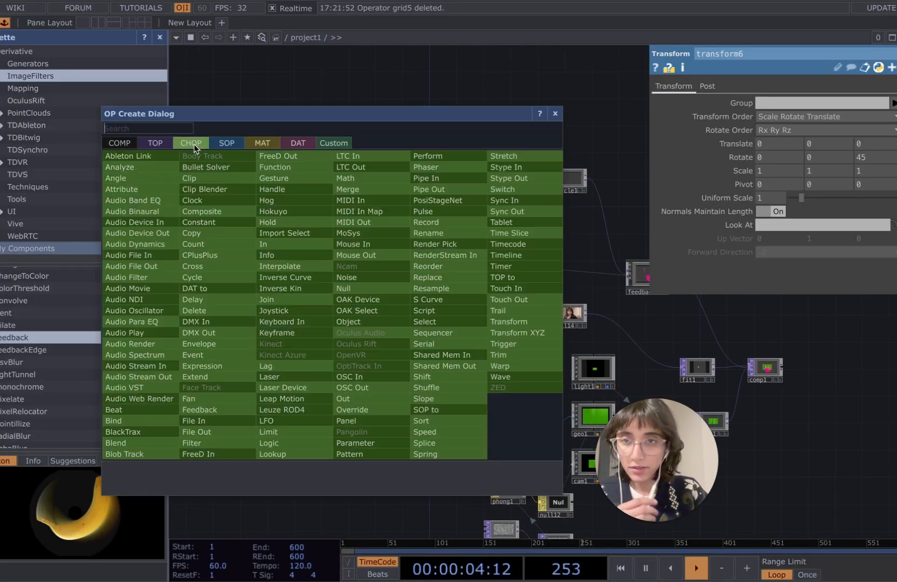
{"action": "type", "text": "consta"}
{"action": "key", "text": "Return"}
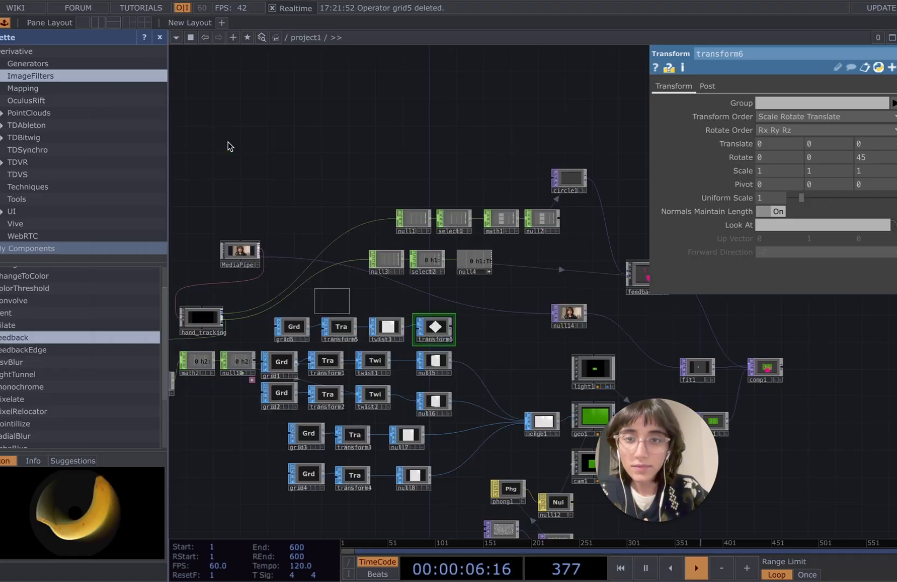
{"action": "left_click", "coordinate": [338, 302]}
{"action": "scroll", "coordinate": [338, 301], "scroll_direction": "up", "scroll_amount": 5}
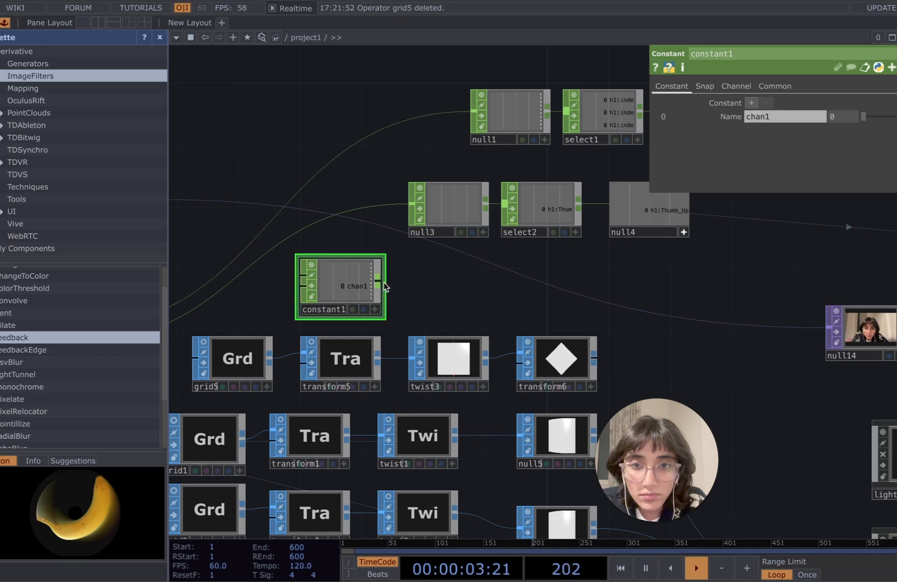
Step: Link constant1's chan1 channel to twist3's Strength as a CHOP reference
{"action": "scroll", "coordinate": [454, 294], "scroll_direction": "down", "scroll_amount": 3}
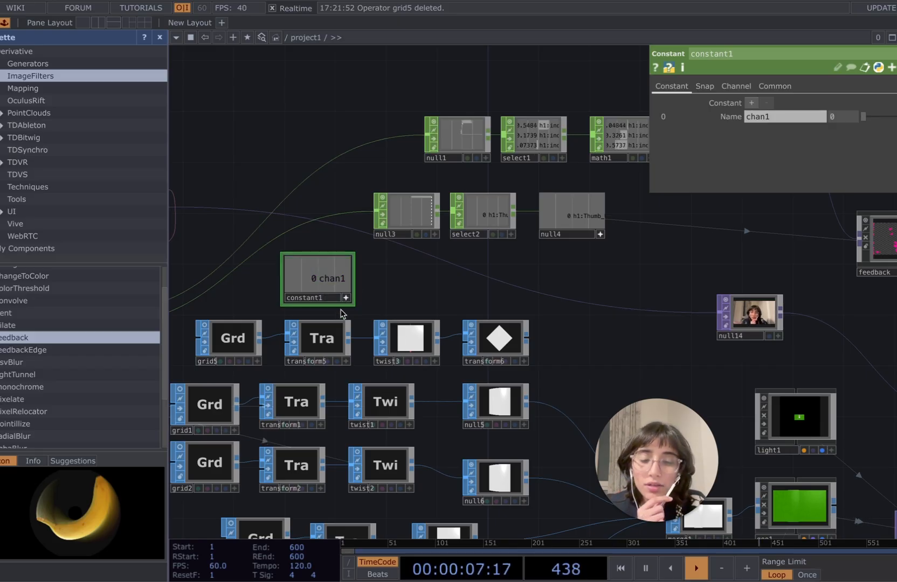
{"action": "scroll", "coordinate": [388, 343], "scroll_direction": "up", "scroll_amount": 5}
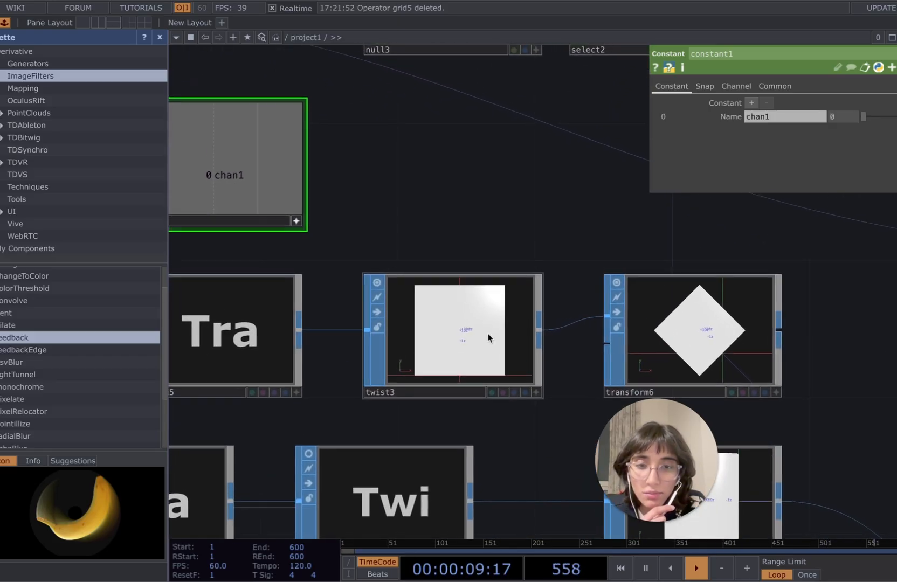
{"action": "left_click", "coordinate": [492, 328]}
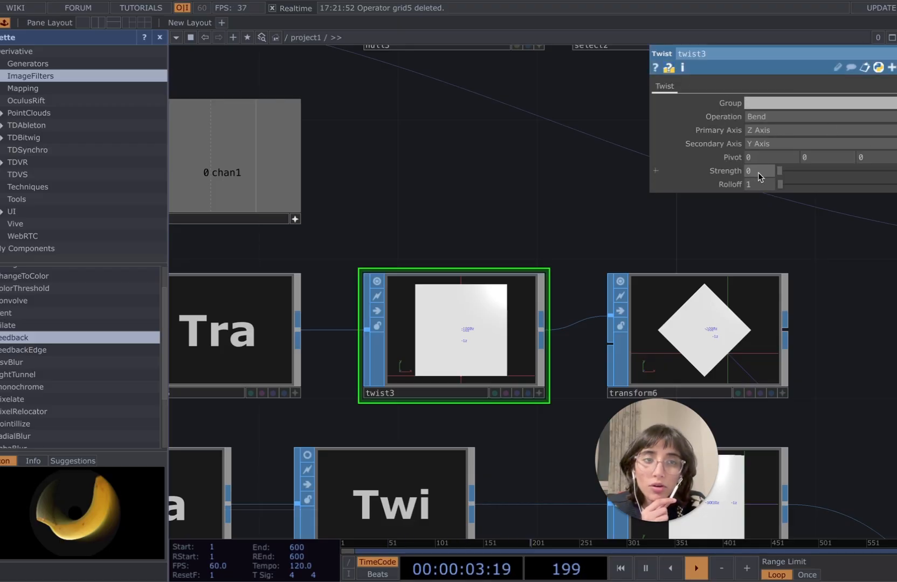
{"action": "left_click_drag", "start_coordinate": [253, 169], "coordinate": [713, 170]}
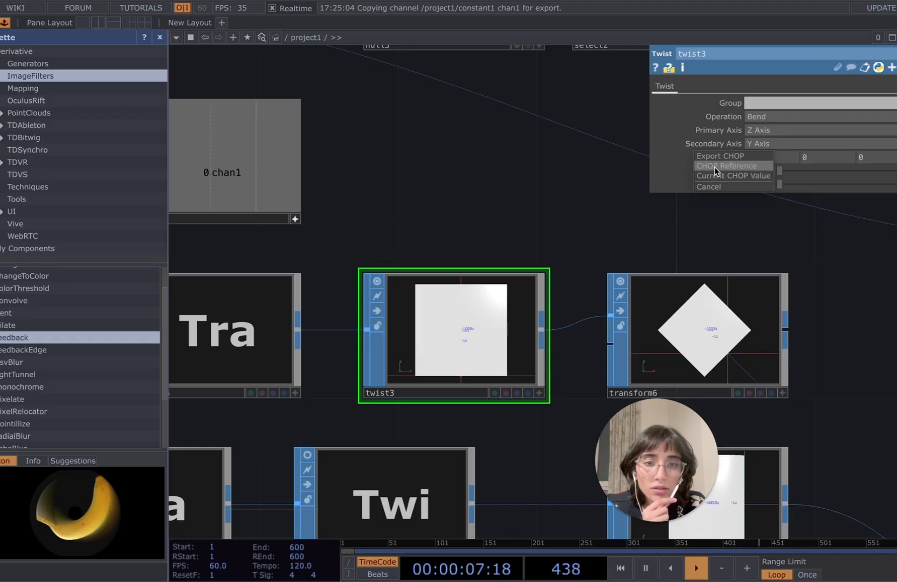
{"action": "left_click", "coordinate": [714, 166]}
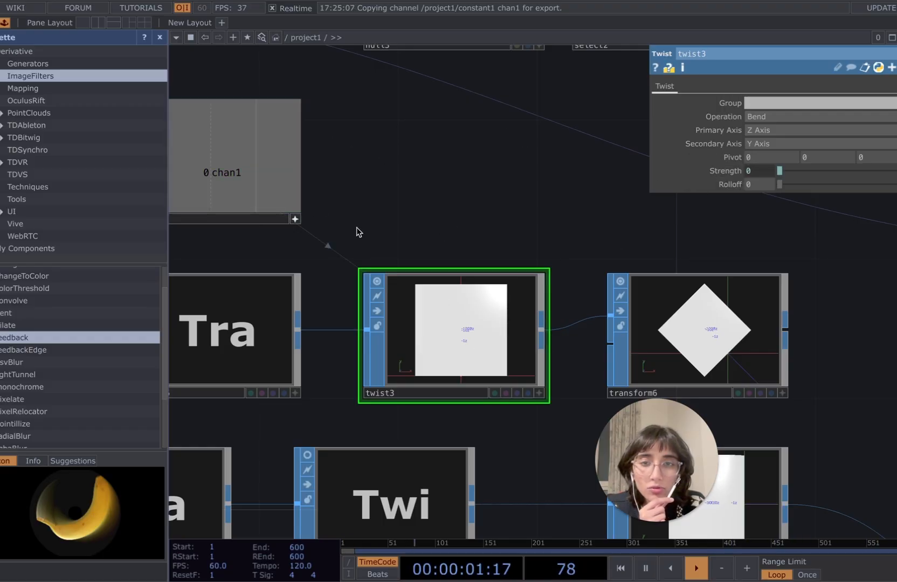
Step: Test how varying constant1's chan1 value affects twist3's bend
{"action": "left_click", "coordinate": [269, 182]}
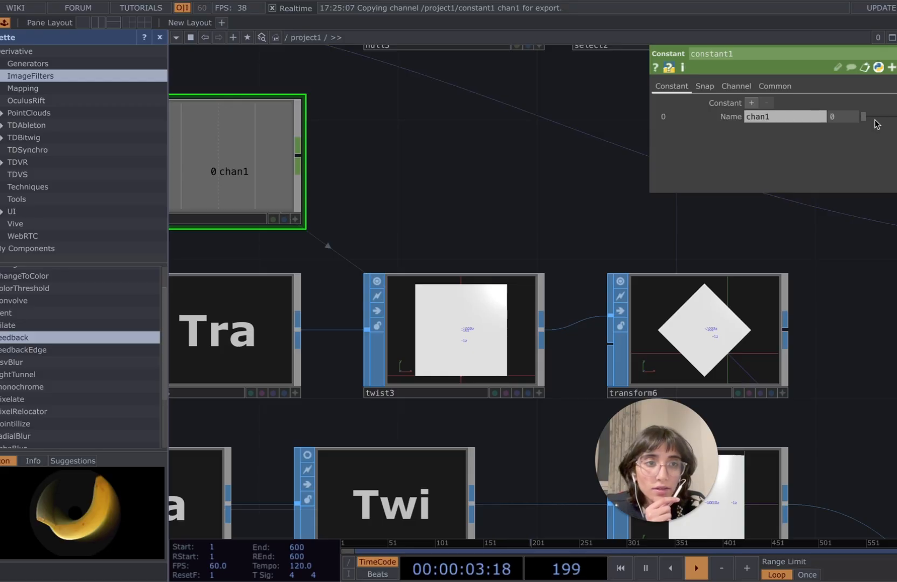
{"action": "mouse_move", "coordinate": [863, 117]}
{"action": "left_mouse_down"}
{"action": "mouse_move", "coordinate": [895, 118]}
{"action": "mouse_move", "coordinate": [848, 116]}
{"action": "left_mouse_up"}
{"action": "scroll", "coordinate": [531, 322], "scroll_direction": "up", "scroll_amount": 5}
{"action": "scroll", "coordinate": [501, 320], "scroll_direction": "down", "scroll_amount": 5}
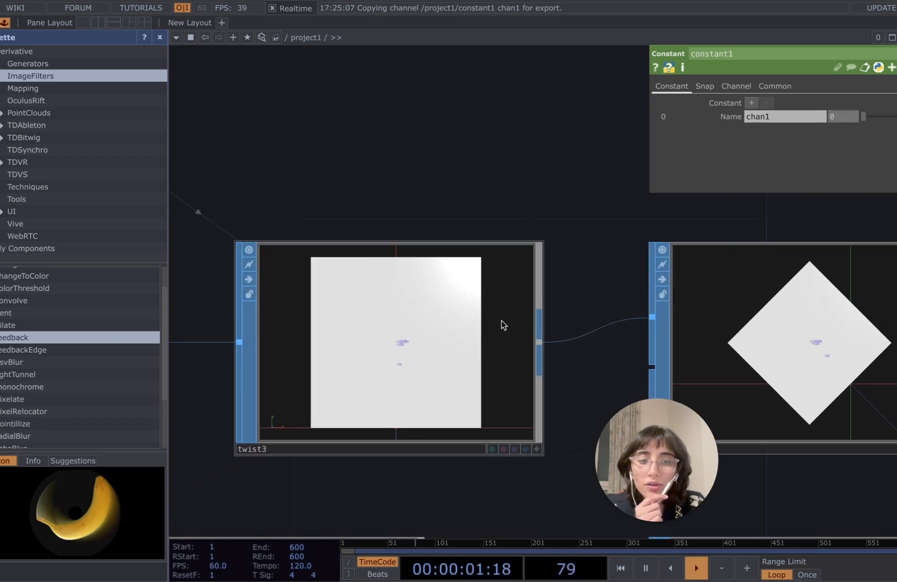
{"action": "scroll", "coordinate": [501, 320], "scroll_direction": "down", "scroll_amount": 3}
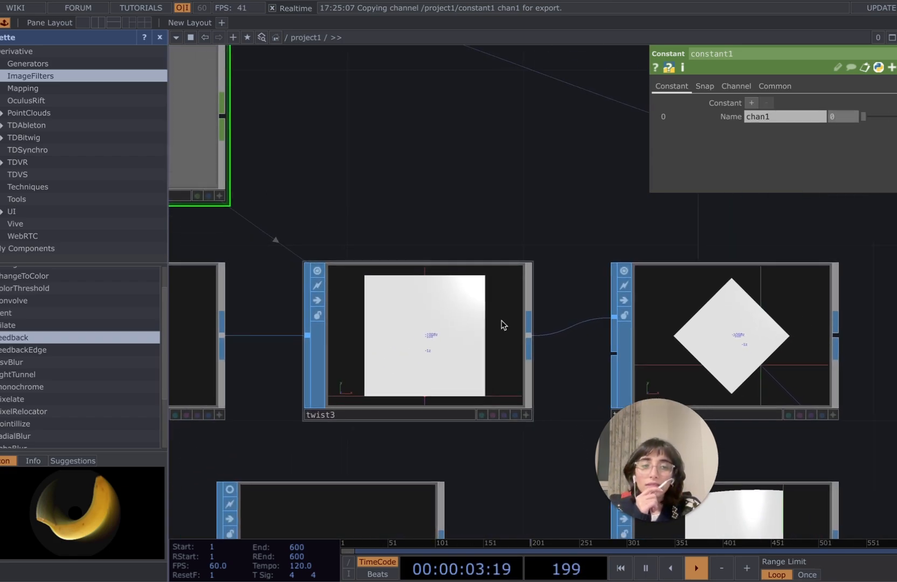
{"action": "scroll", "coordinate": [501, 320], "scroll_direction": "down", "scroll_amount": 1}
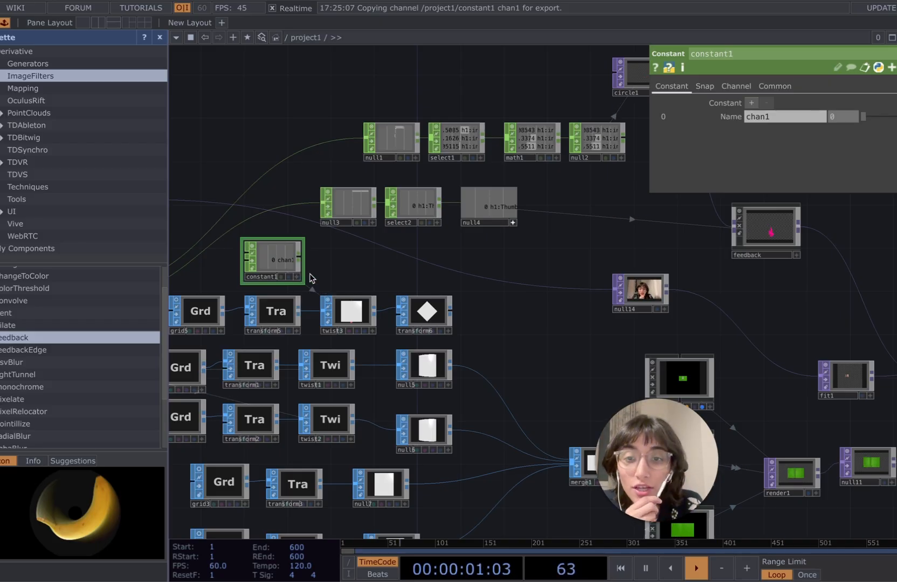
Step: Append a Math CHOP to constant1's output, placing it above twist3
{"action": "right_click", "coordinate": [300, 259]}
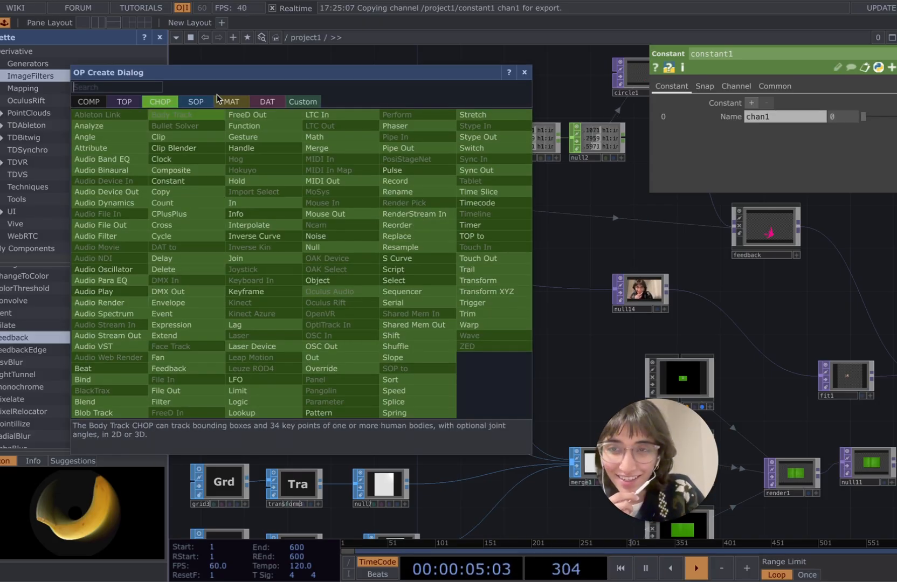
{"action": "left_click", "coordinate": [130, 88]}
{"action": "type", "text": "ma"}
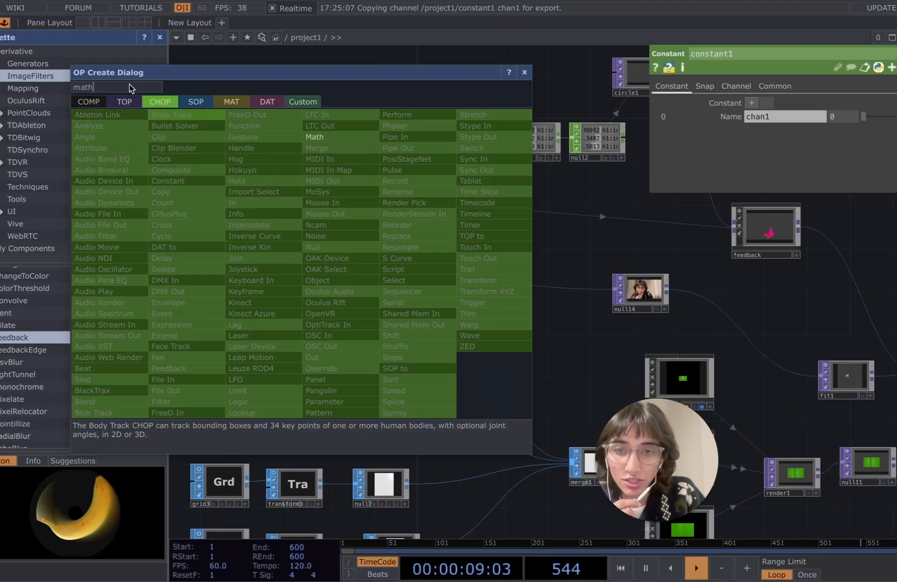
{"action": "type", "text": "th"}
{"action": "key", "text": "Return"}
{"action": "left_click", "coordinate": [349, 260]}
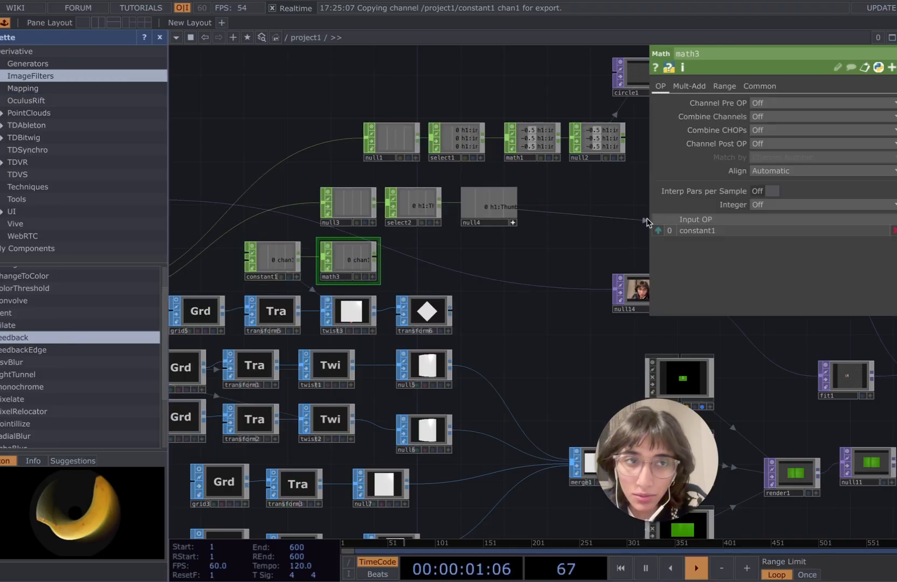
Step: Set the lower limit of math3's To Range to -100
{"action": "left_click", "coordinate": [724, 86]}
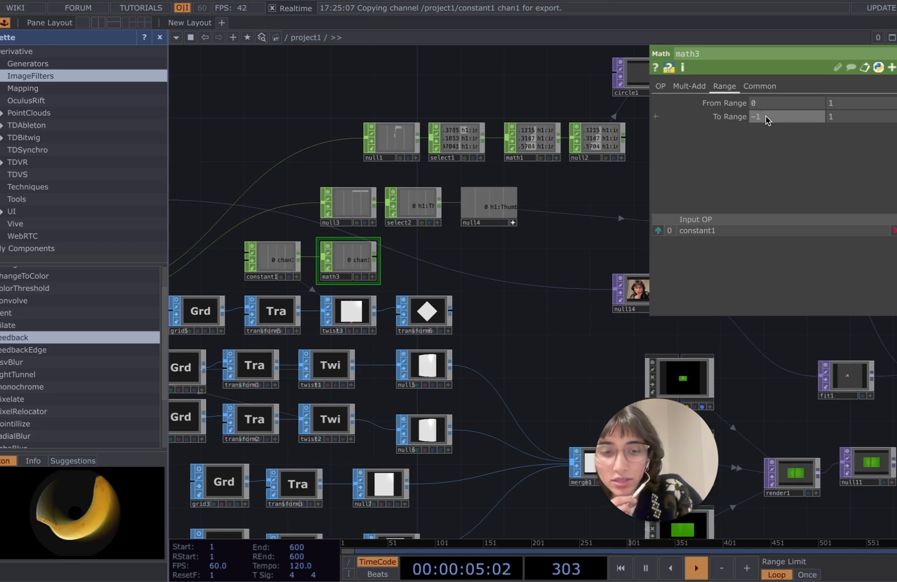
{"action": "left_click", "coordinate": [765, 116]}
{"action": "type", "text": "-100"}
{"action": "key", "text": "Return"}
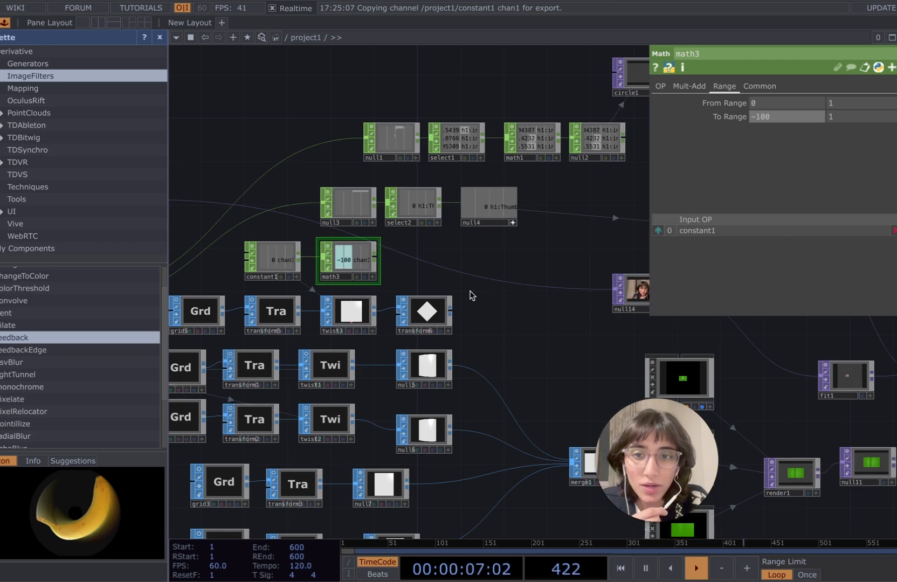
Step: Export math3's chan1 channel to twist3's Strength parameter
{"action": "scroll", "coordinate": [359, 277], "scroll_direction": "up", "scroll_amount": 5}
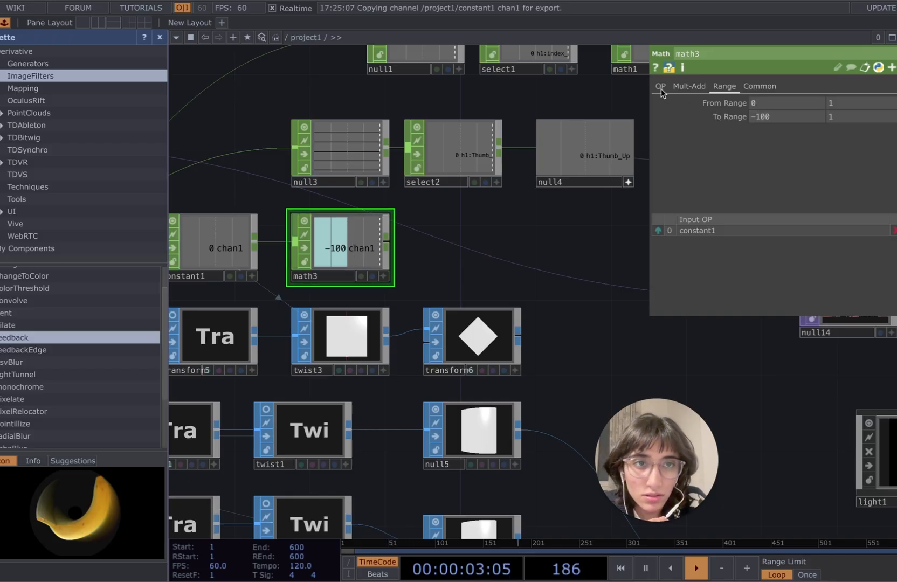
{"action": "scroll", "coordinate": [346, 261], "scroll_direction": "up", "scroll_amount": 3}
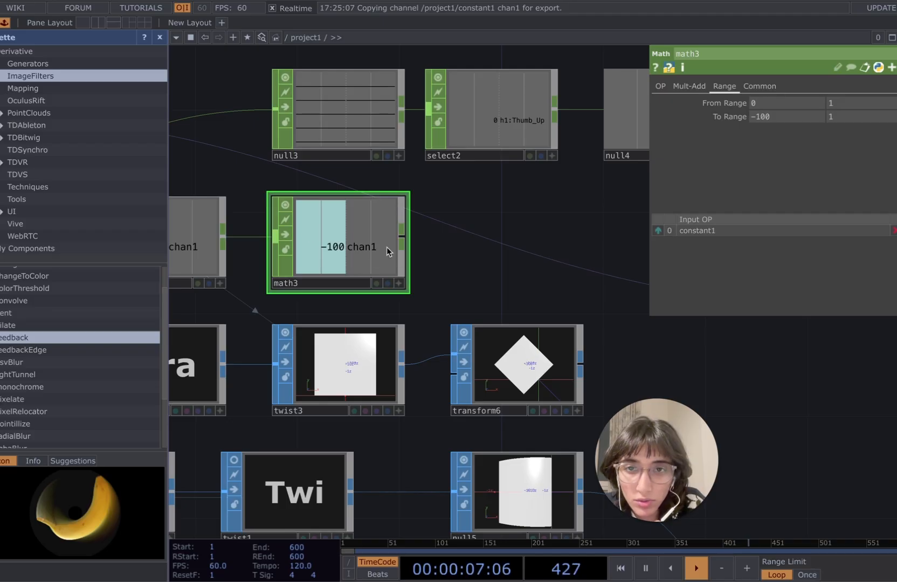
{"action": "left_click", "coordinate": [394, 280]}
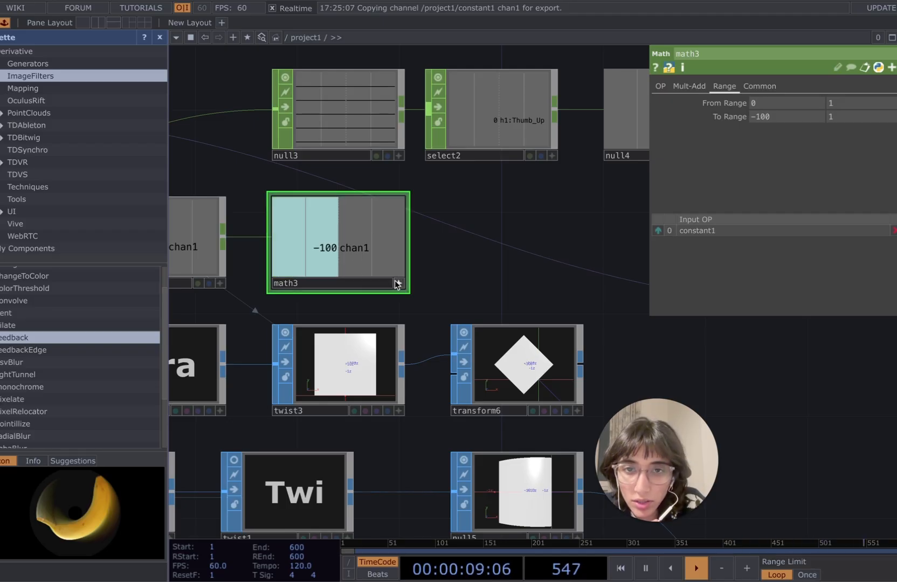
{"action": "left_click_drag", "start_coordinate": [325, 253], "coordinate": [372, 360]}
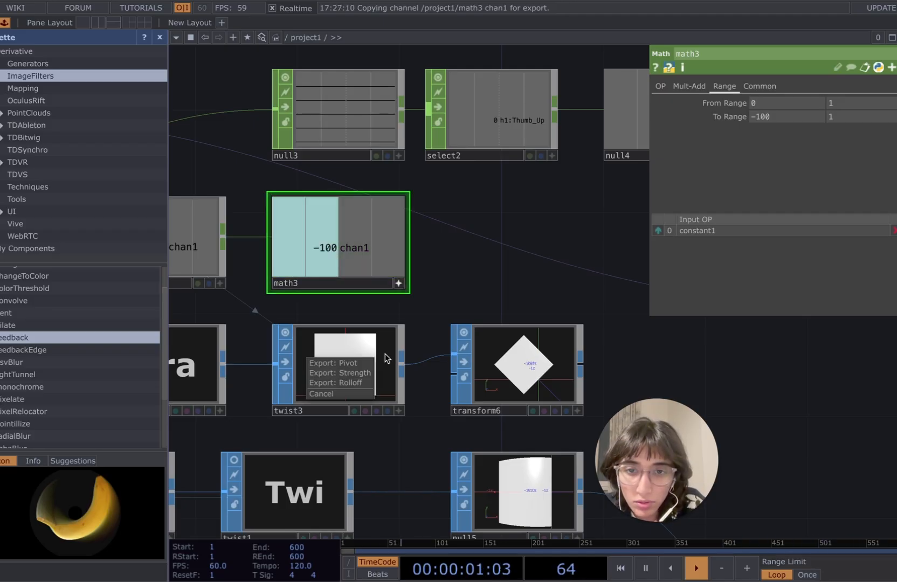
{"action": "left_click", "coordinate": [373, 359]}
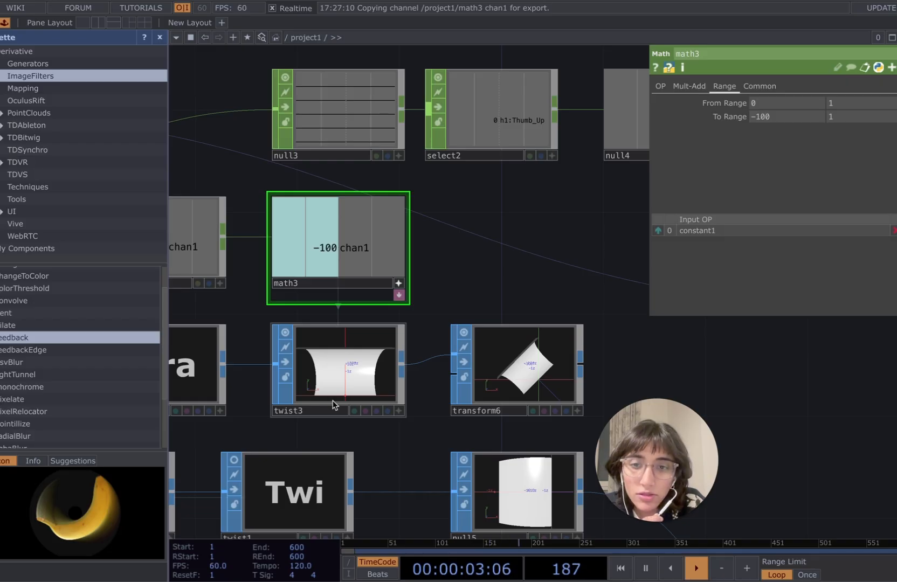
Step: Set constant1's chan1 value to 1
{"action": "left_click", "coordinate": [212, 254]}
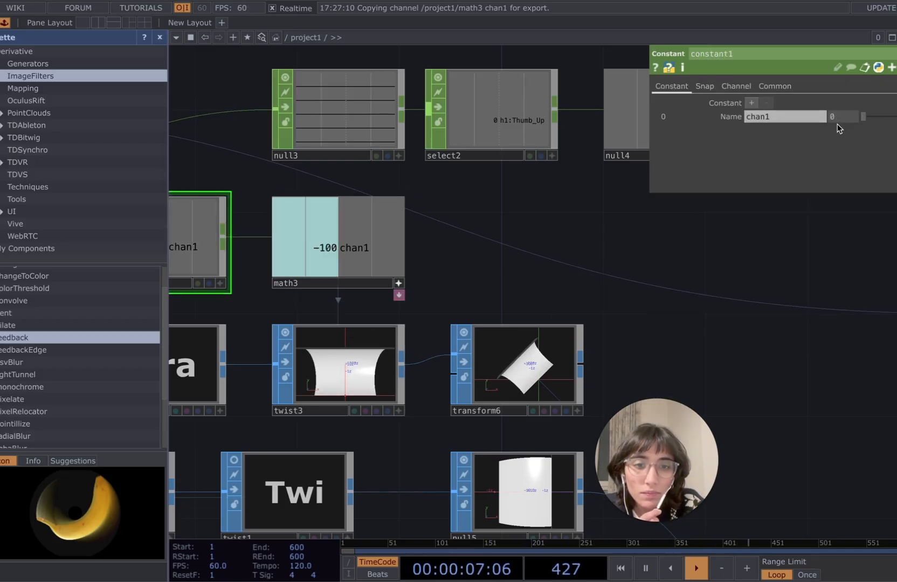
{"action": "left_click_drag", "start_coordinate": [829, 123], "coordinate": [875, 168]}
{"action": "scroll", "coordinate": [585, 314], "scroll_direction": "down", "scroll_amount": 8}
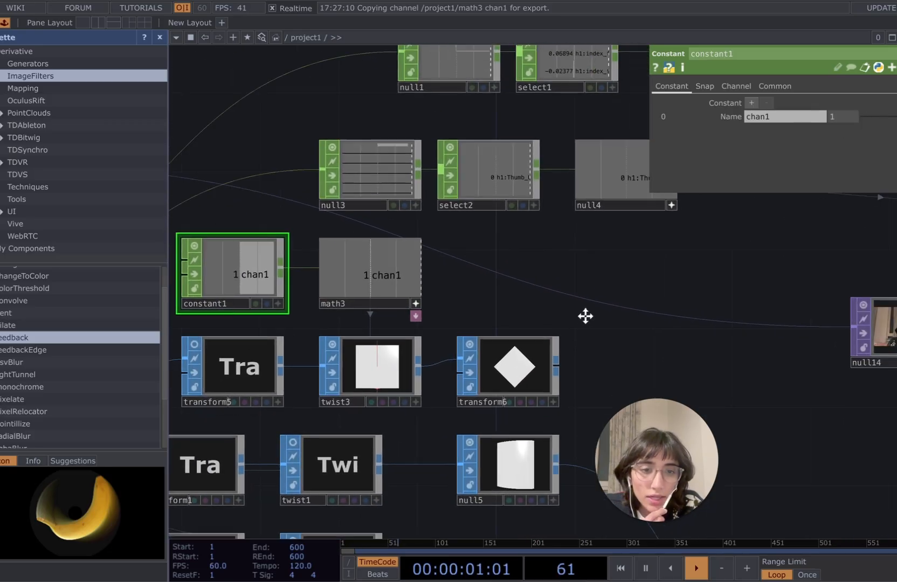
Step: Add a Geometry COMP fed by transform6's output, placing it beside transform6
{"action": "left_click_drag", "start_coordinate": [485, 302], "coordinate": [423, 318]}
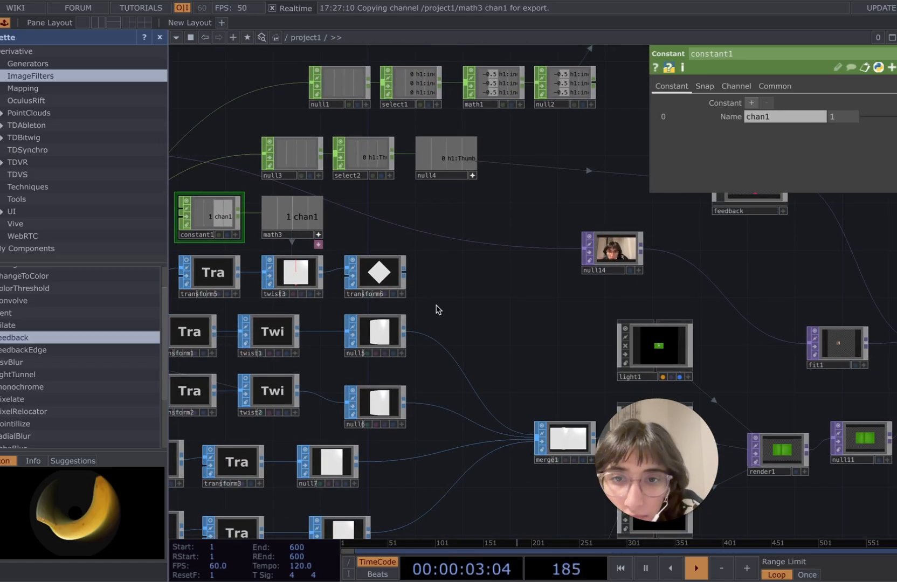
{"action": "scroll", "coordinate": [437, 309], "scroll_direction": "down", "scroll_amount": 6}
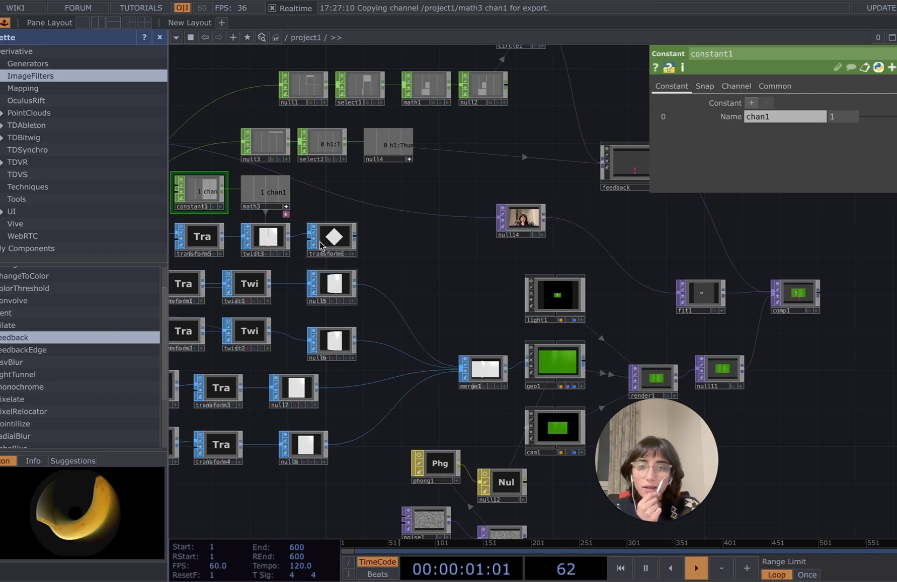
{"action": "scroll", "coordinate": [360, 240], "scroll_direction": "down", "scroll_amount": 3}
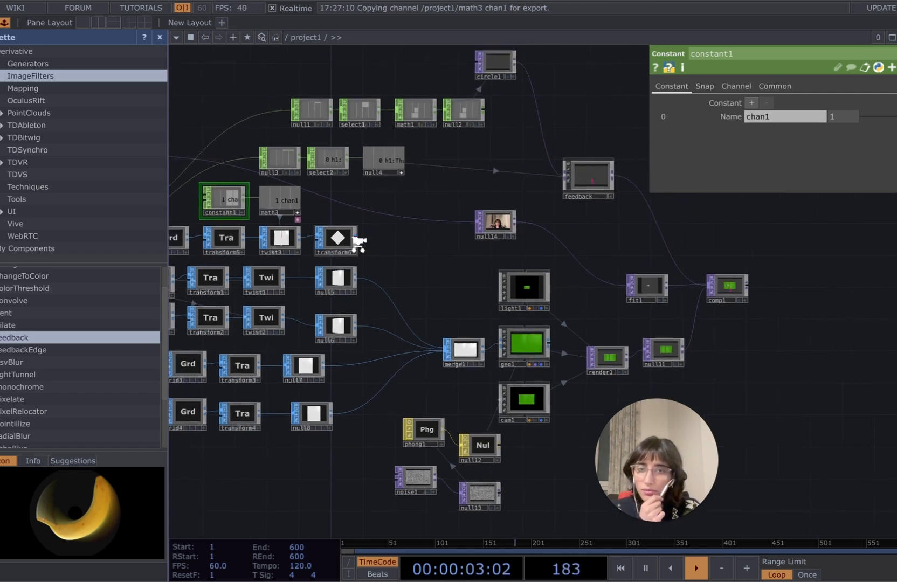
{"action": "left_click_drag", "start_coordinate": [408, 260], "coordinate": [441, 282]}
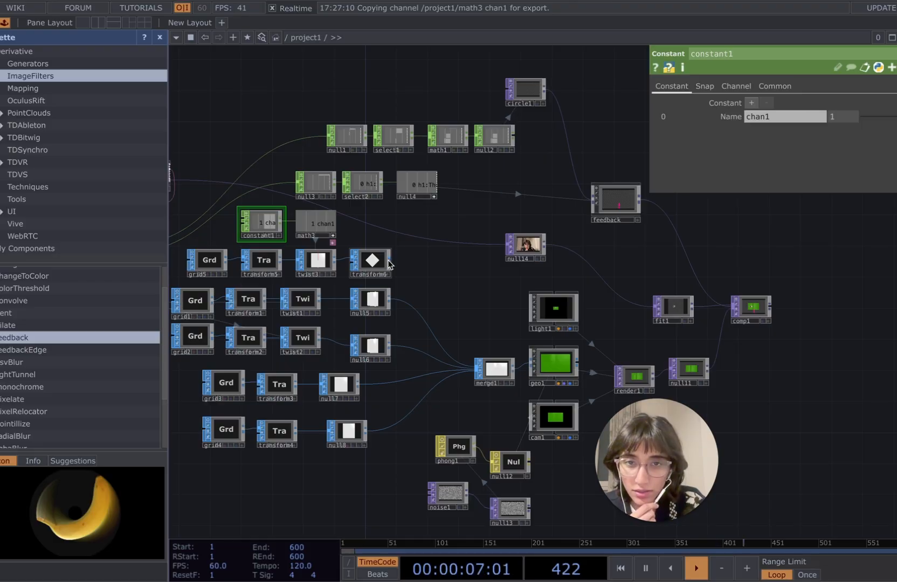
{"action": "key", "text": "Tab"}
{"action": "type", "text": "c"}
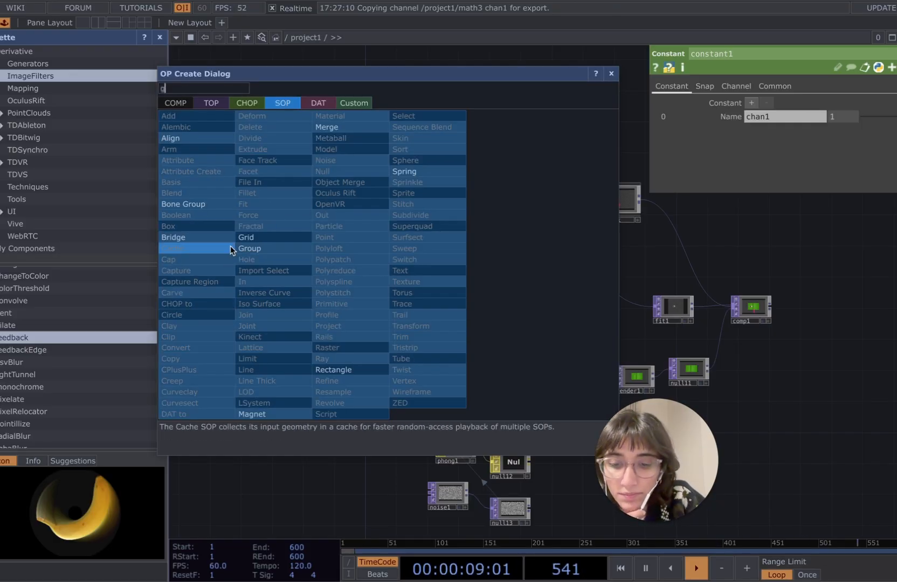
{"action": "key", "text": "BackSpace"}
{"action": "type", "text": "geo"}
{"action": "left_click", "coordinate": [175, 103]}
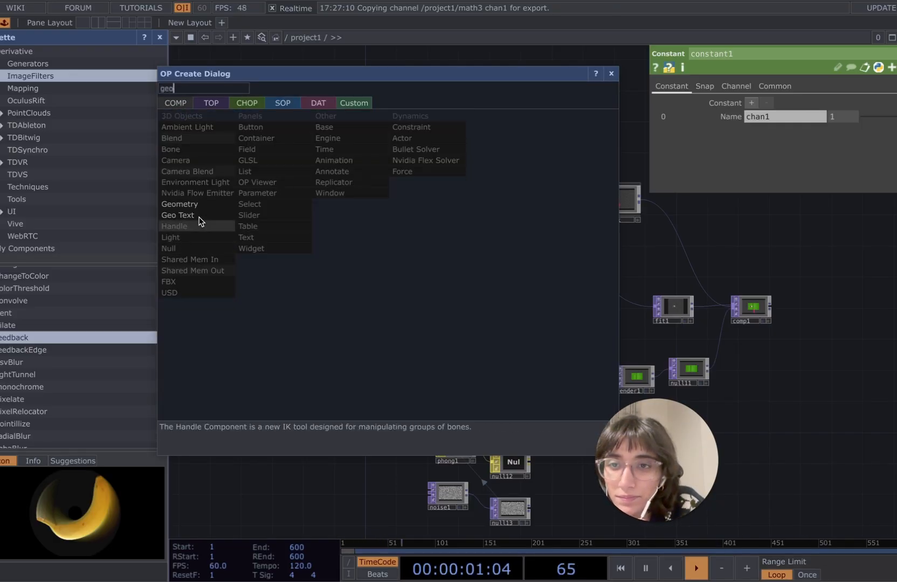
{"action": "left_click", "coordinate": [179, 204]}
{"action": "left_click", "coordinate": [445, 294]}
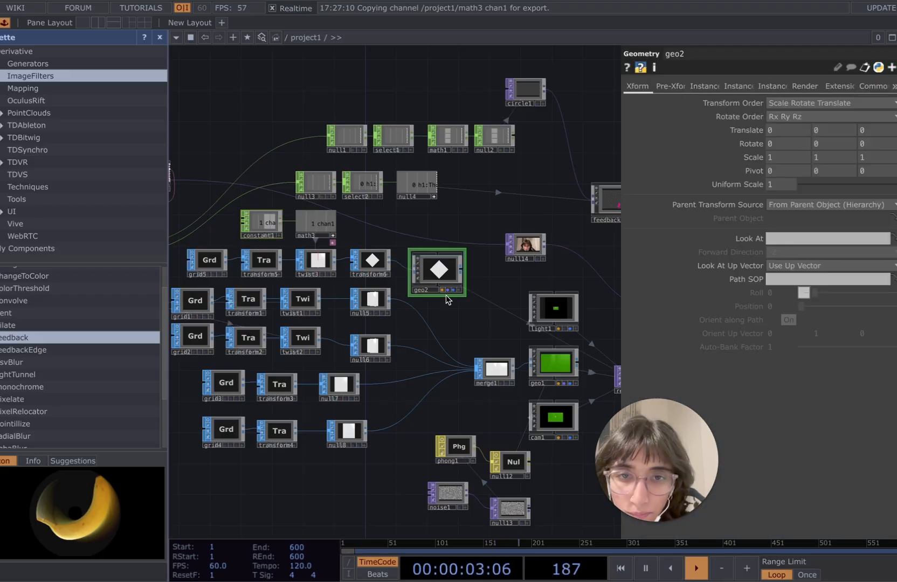
Step: Examine the Render TOP's preview and its camera, geometry and light settings
{"action": "scroll", "coordinate": [446, 295], "scroll_direction": "up", "scroll_amount": 5}
{"action": "scroll", "coordinate": [490, 333], "scroll_direction": "down", "scroll_amount": 3}
{"action": "left_click_drag", "start_coordinate": [533, 353], "coordinate": [415, 340]}
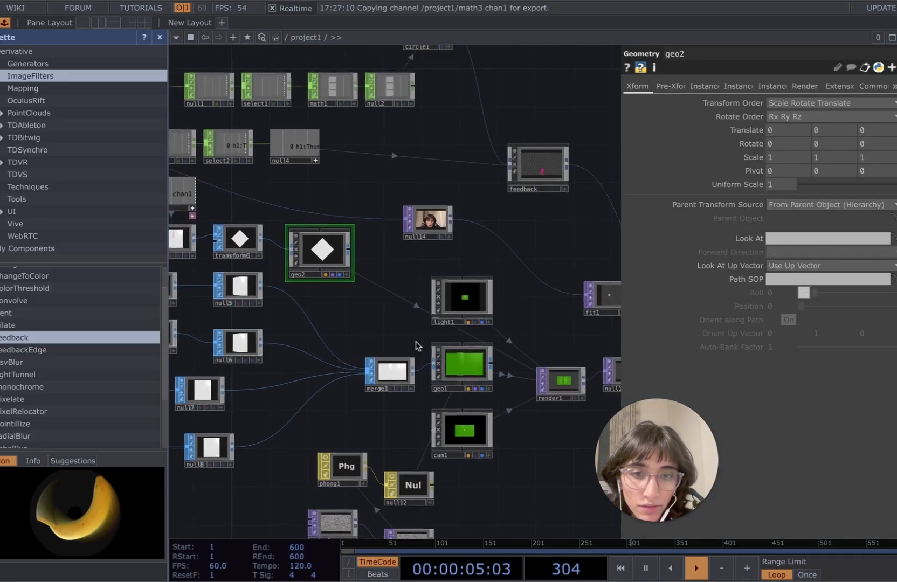
{"action": "scroll", "coordinate": [547, 410], "scroll_direction": "up", "scroll_amount": 4}
{"action": "left_click_drag", "start_coordinate": [576, 423], "coordinate": [518, 443]}
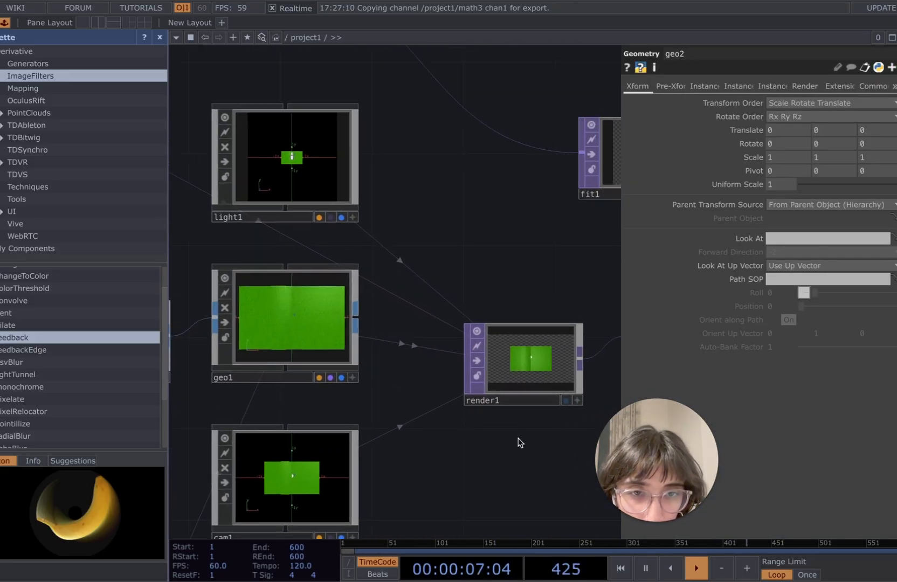
{"action": "scroll", "coordinate": [519, 443], "scroll_direction": "up", "scroll_amount": 4}
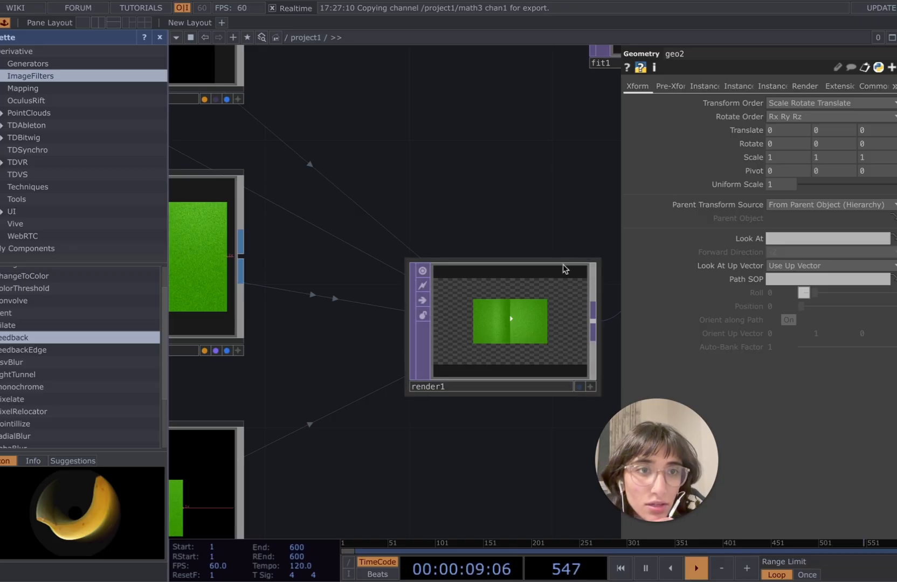
{"action": "left_click", "coordinate": [489, 315]}
{"action": "scroll", "coordinate": [474, 381], "scroll_direction": "down", "scroll_amount": 3}
{"action": "middle_click_drag", "start_coordinate": [465, 322], "coordinate": [456, 294]}
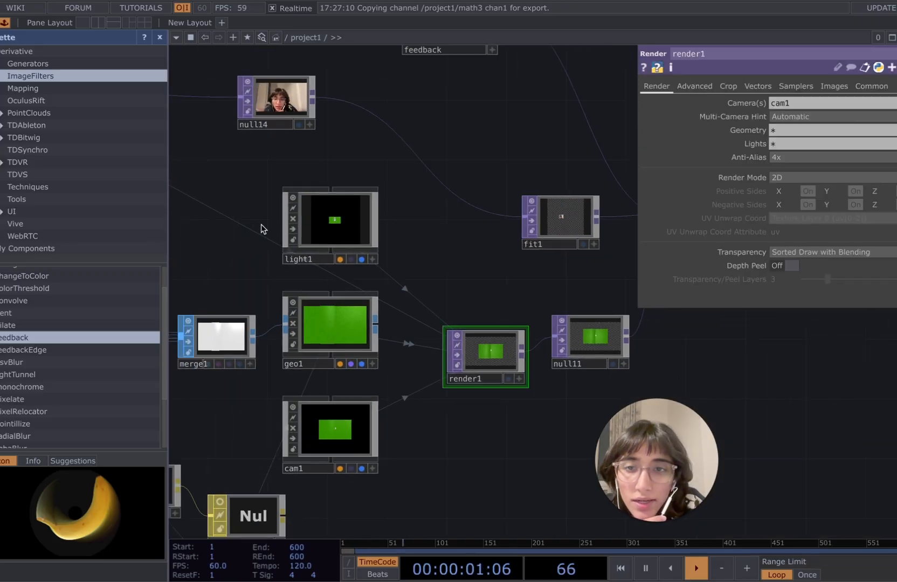
Step: Set geo2's Translate Z to 1 and check the diamond page in cam1's view
{"action": "left_click_drag", "start_coordinate": [255, 183], "coordinate": [423, 213]}
{"action": "left_click", "coordinate": [263, 167]}
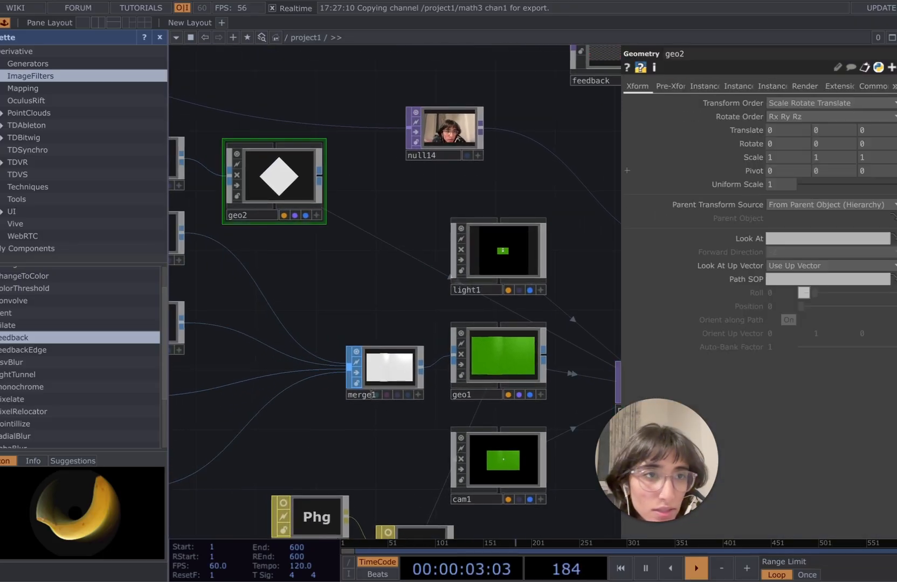
{"action": "left_click", "coordinate": [875, 131]}
{"action": "type", "text": "1"}
{"action": "key", "text": "Return"}
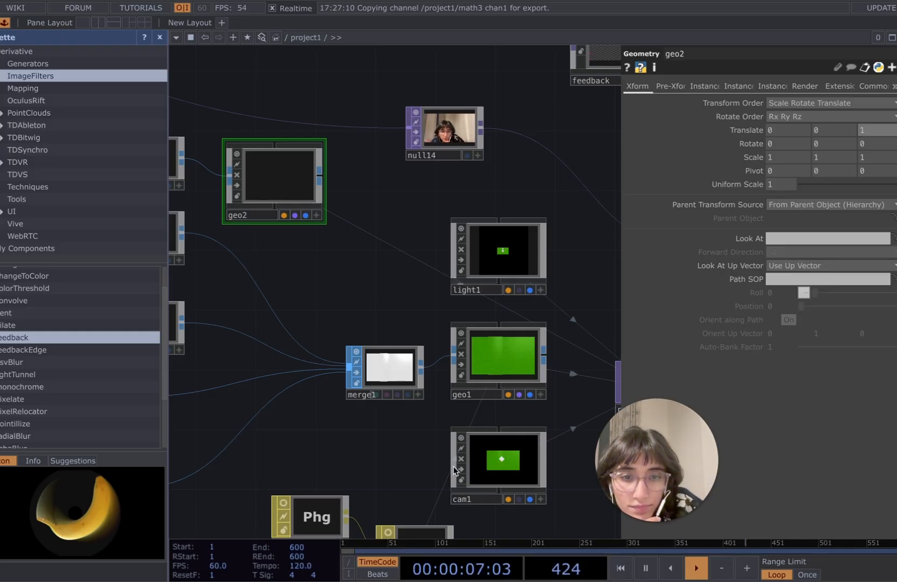
{"action": "scroll", "coordinate": [501, 475], "scroll_direction": "up", "scroll_amount": 10}
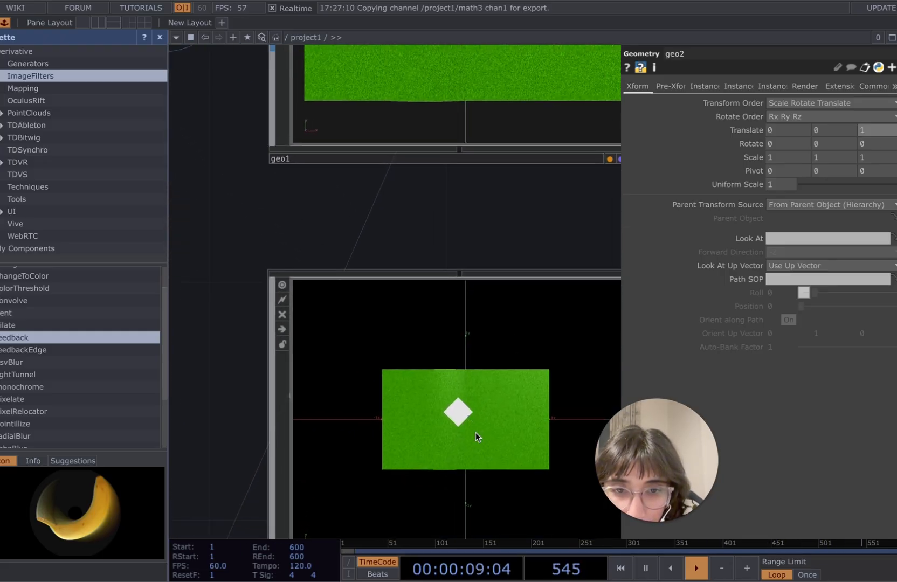
Step: Move the constant1 CHOP beside cam1, below merge1, and open its parameters
{"action": "scroll", "coordinate": [476, 437], "scroll_direction": "down", "scroll_amount": 10}
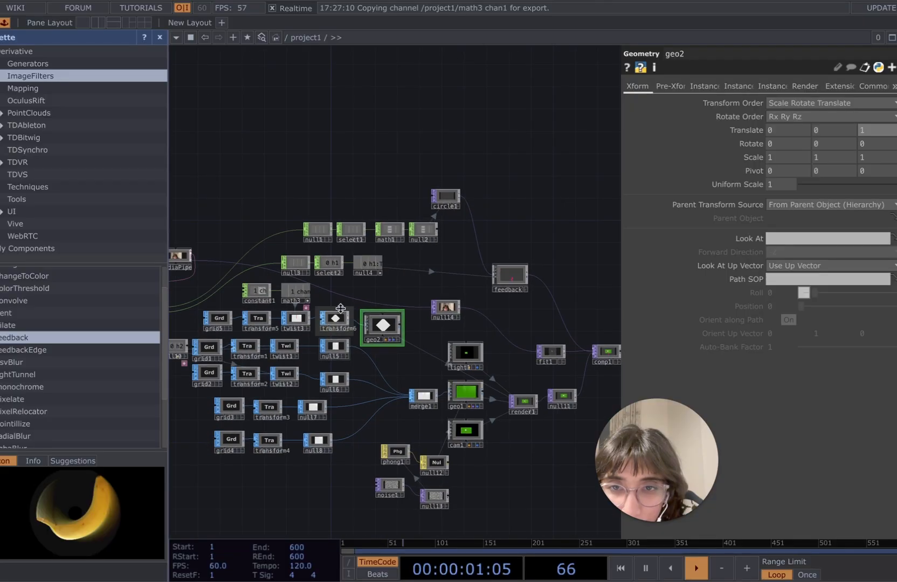
{"action": "scroll", "coordinate": [318, 323], "scroll_direction": "up", "scroll_amount": 4}
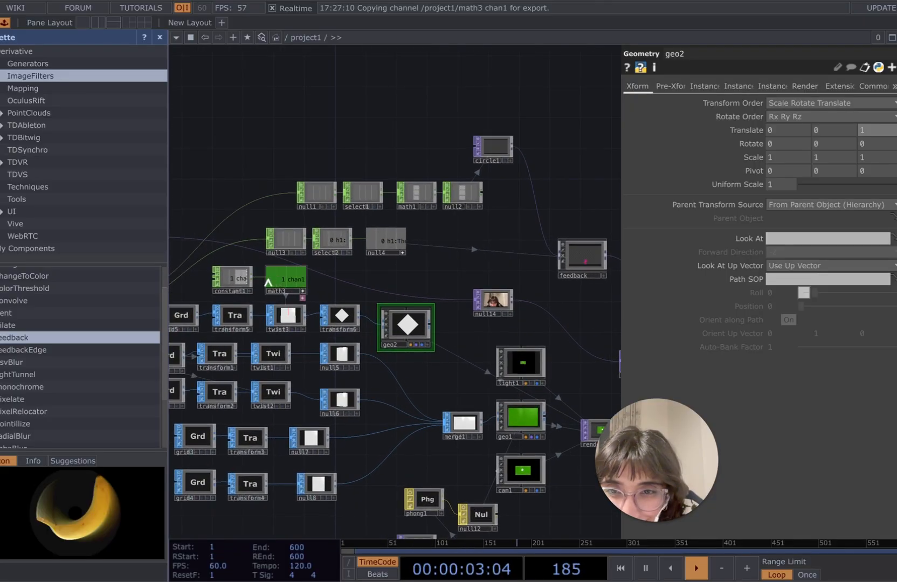
{"action": "left_click_drag", "start_coordinate": [226, 276], "coordinate": [456, 472]}
{"action": "scroll", "coordinate": [549, 492], "scroll_direction": "up", "scroll_amount": 1}
{"action": "scroll", "coordinate": [548, 492], "scroll_direction": "up", "scroll_amount": 5}
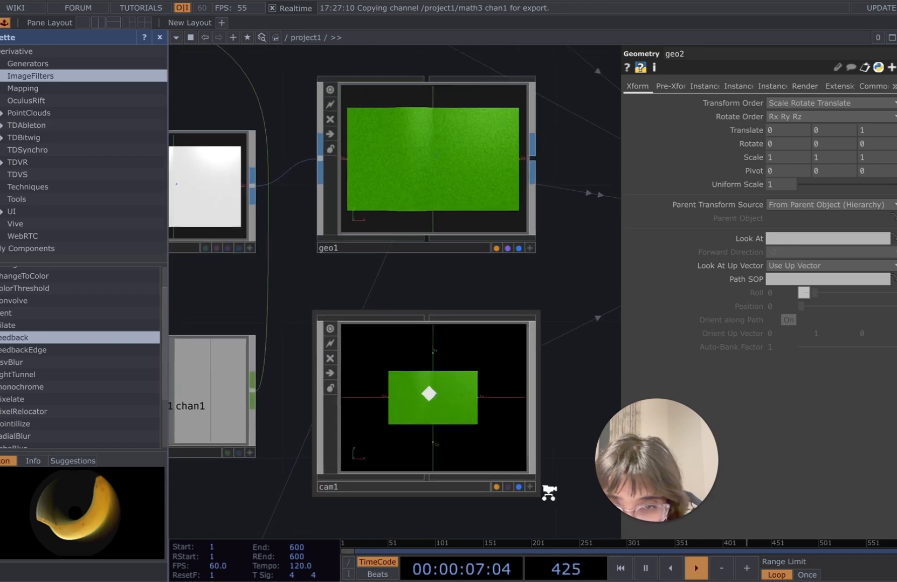
{"action": "left_click_drag", "start_coordinate": [224, 482], "coordinate": [306, 486]}
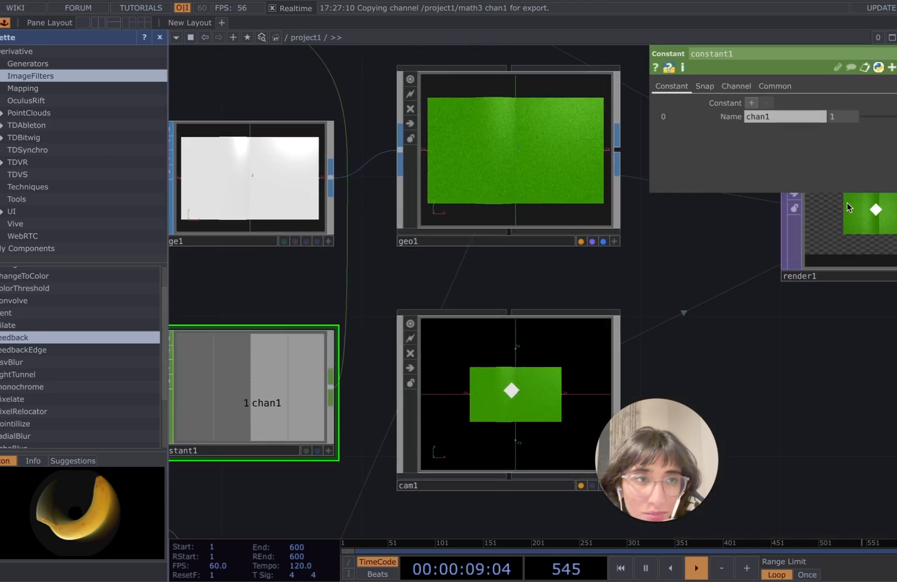
Step: Try constant1's chan1 slider and examine the page, camera feed and trail composited in comp1
{"action": "mouse_move", "coordinate": [889, 117]}
{"action": "left_mouse_down"}
{"action": "mouse_move", "coordinate": [830, 131]}
{"action": "mouse_move", "coordinate": [894, 128]}
{"action": "left_mouse_up"}
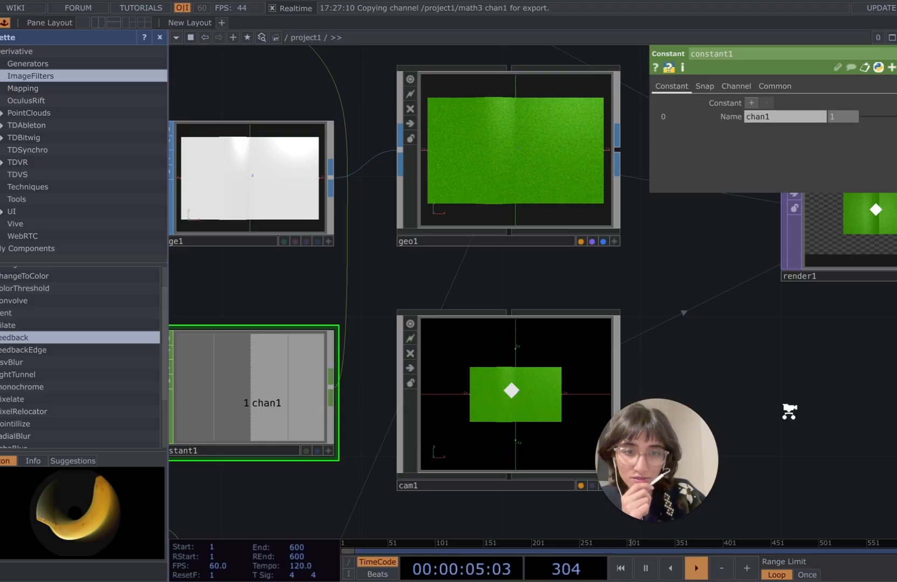
{"action": "scroll", "coordinate": [787, 410], "scroll_direction": "down", "scroll_amount": 3}
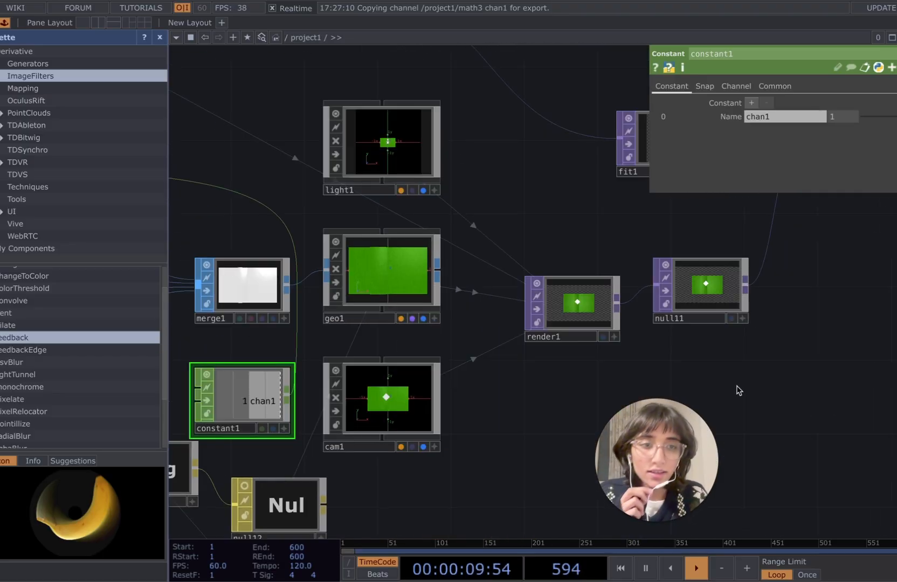
{"action": "scroll", "coordinate": [453, 502], "scroll_direction": "up", "scroll_amount": 3}
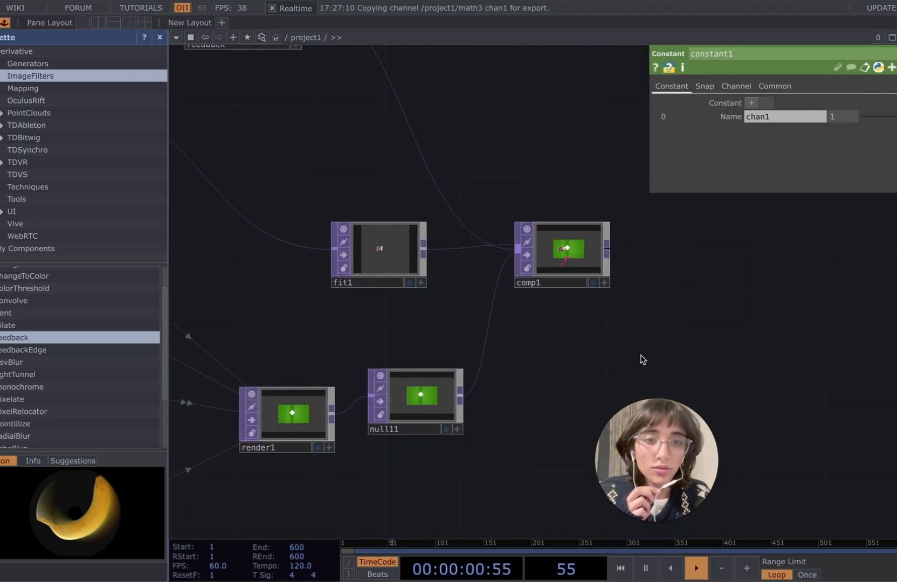
{"action": "scroll", "coordinate": [534, 371], "scroll_direction": "up", "scroll_amount": 5}
{"action": "scroll", "coordinate": [490, 298], "scroll_direction": "up", "scroll_amount": 4}
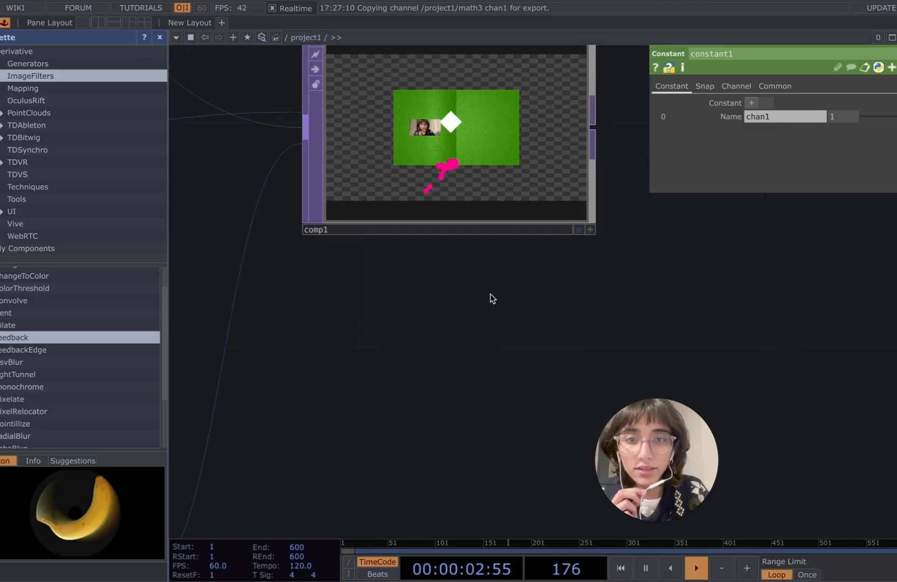
{"action": "scroll", "coordinate": [466, 389], "scroll_direction": "up", "scroll_amount": 5}
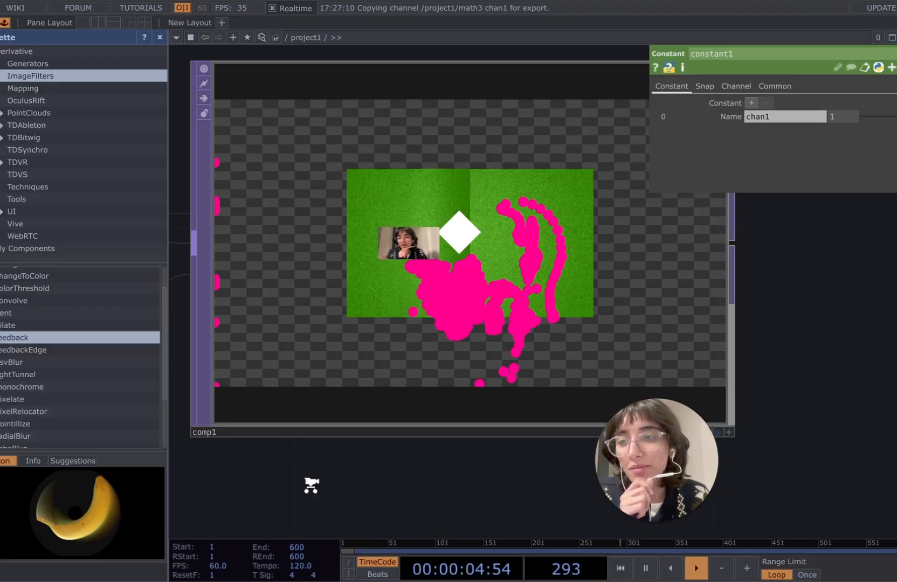
{"action": "scroll", "coordinate": [311, 485], "scroll_direction": "up", "scroll_amount": 1}
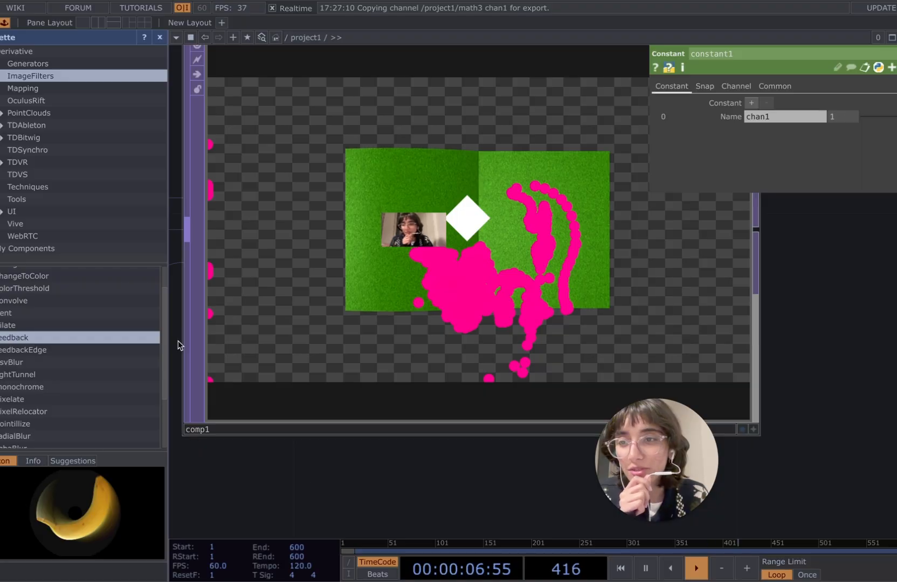